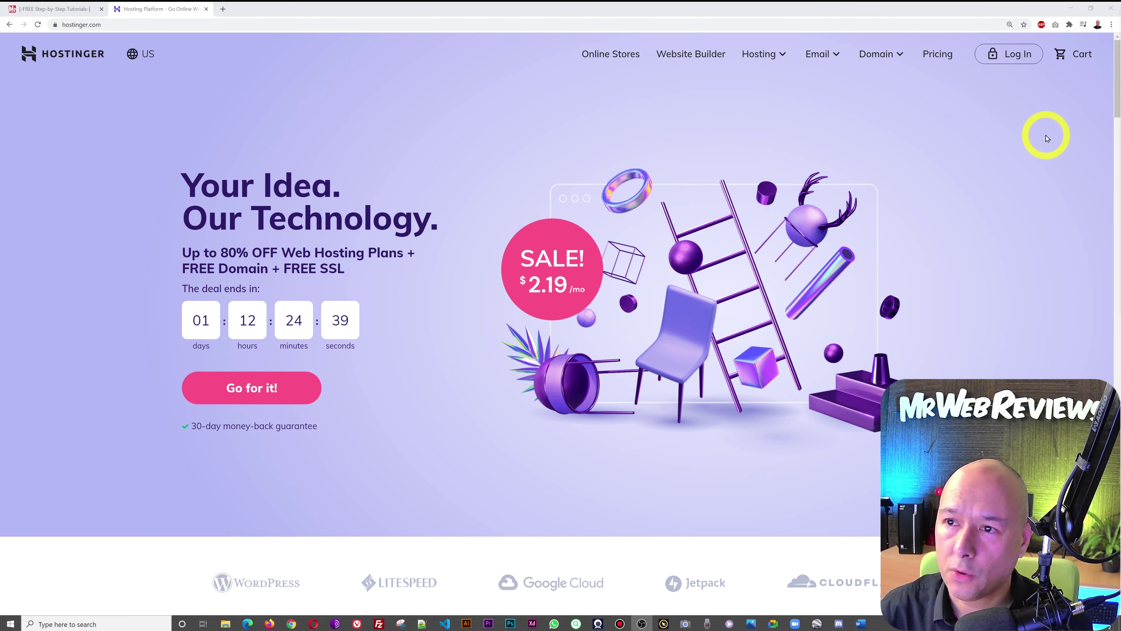
Log in to the Hostinger account to reach the hPanel home page.
click(1016, 55)
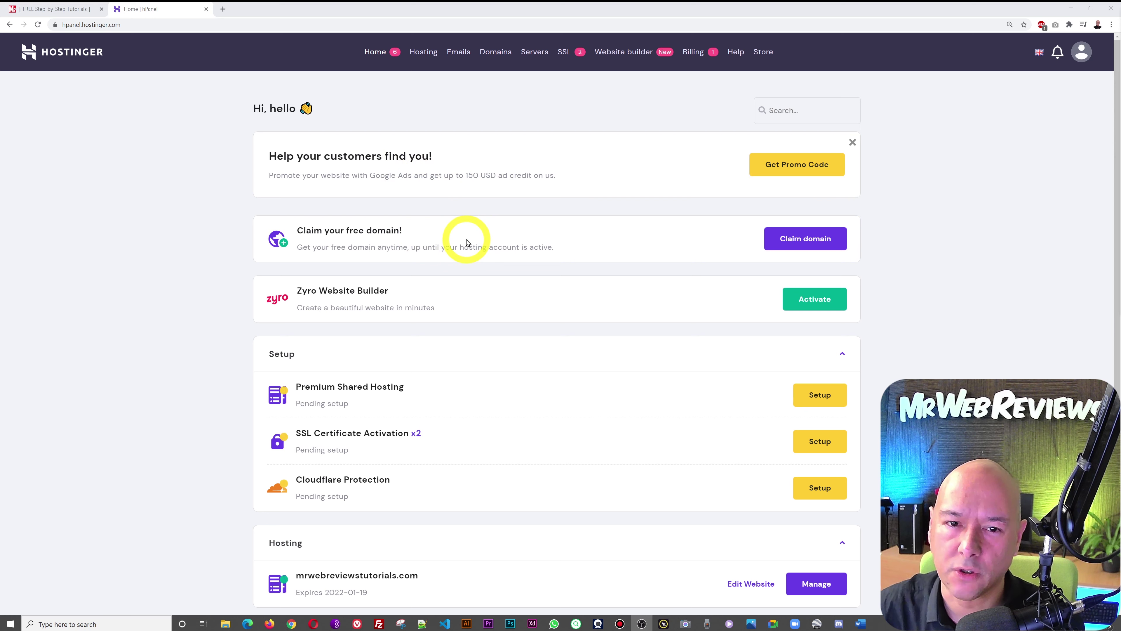
click(814, 247)
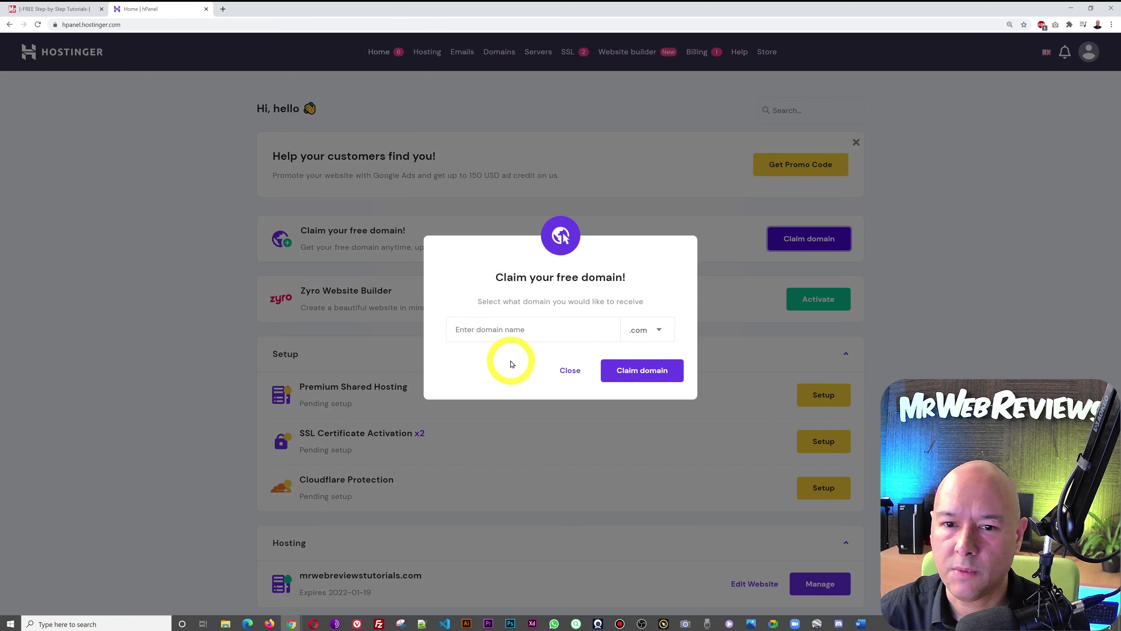
click(508, 329)
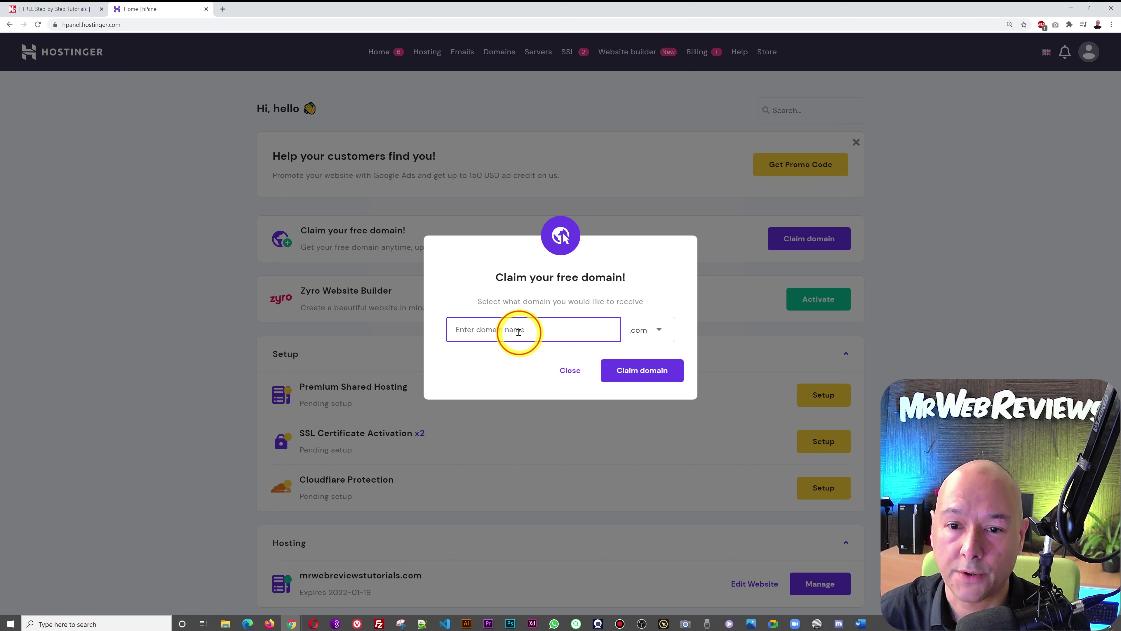
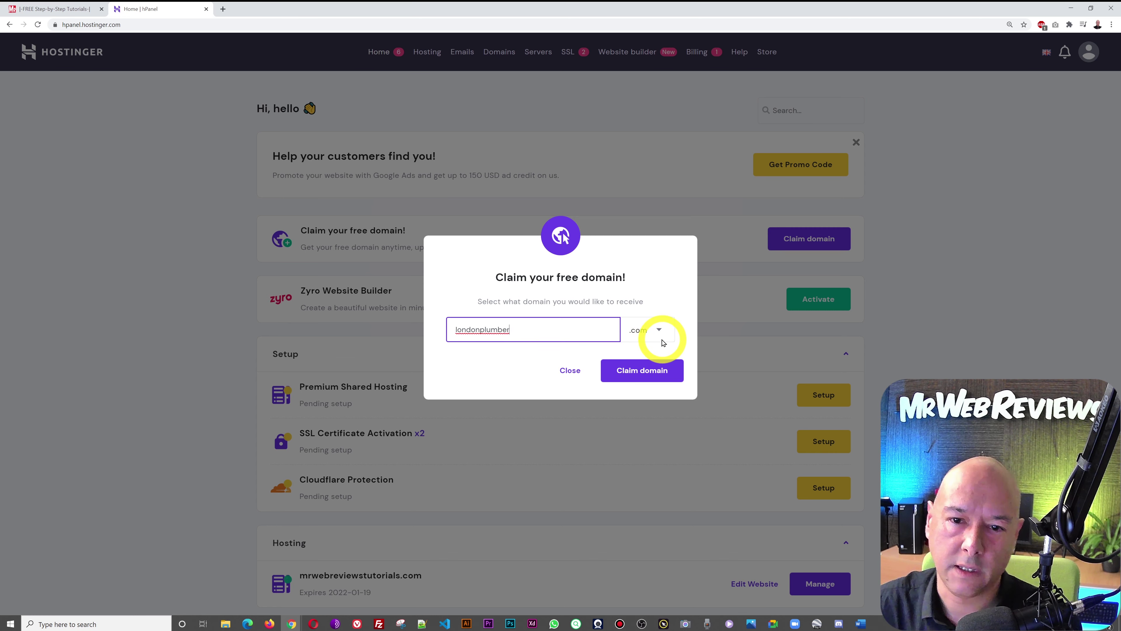
click(659, 330)
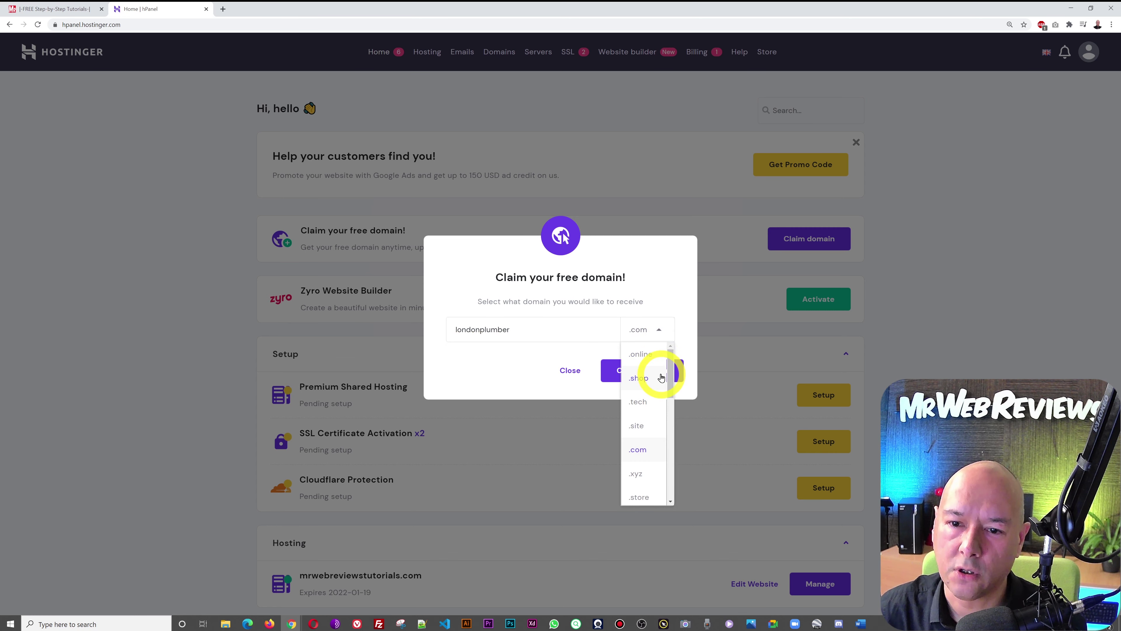
scroll(657, 404, down, 5)
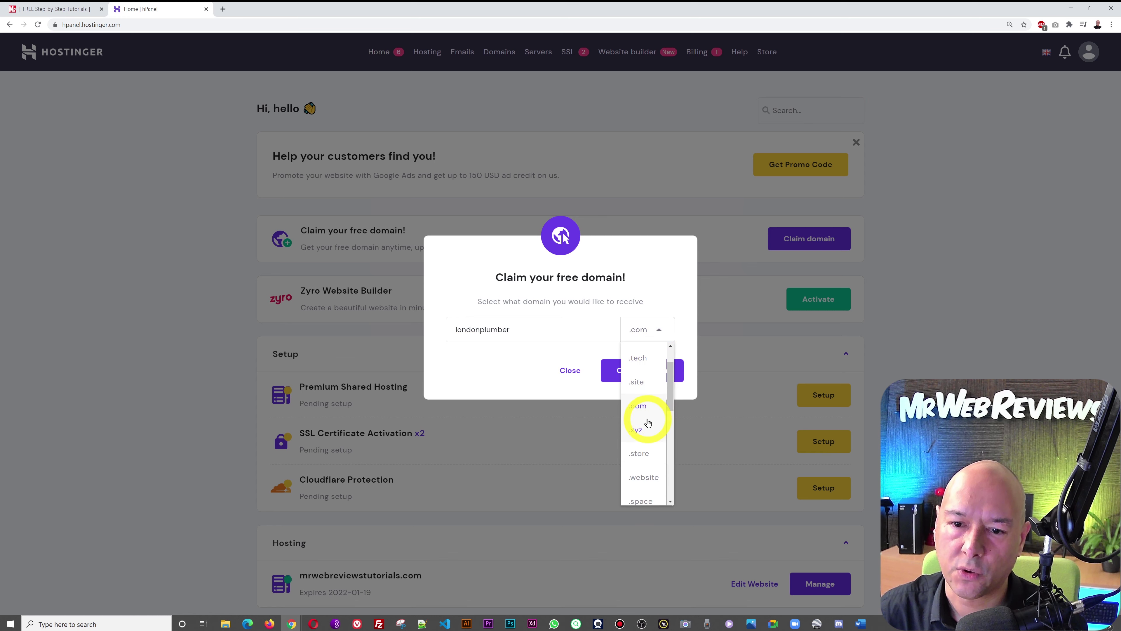
scroll(648, 423, down, 4)
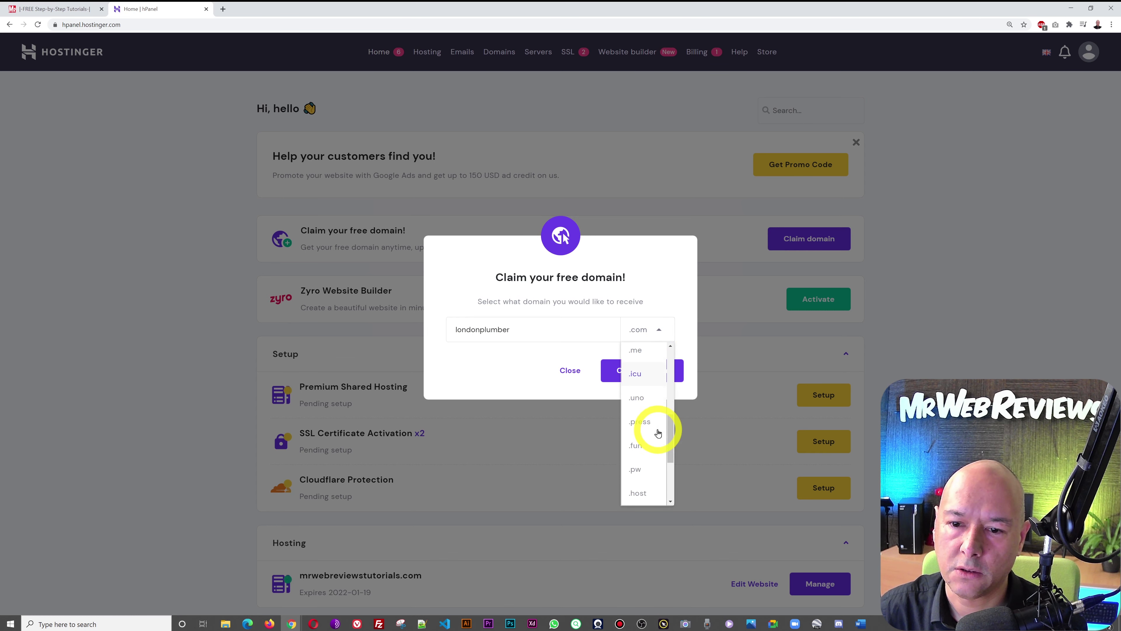
scroll(658, 456, down, 2)
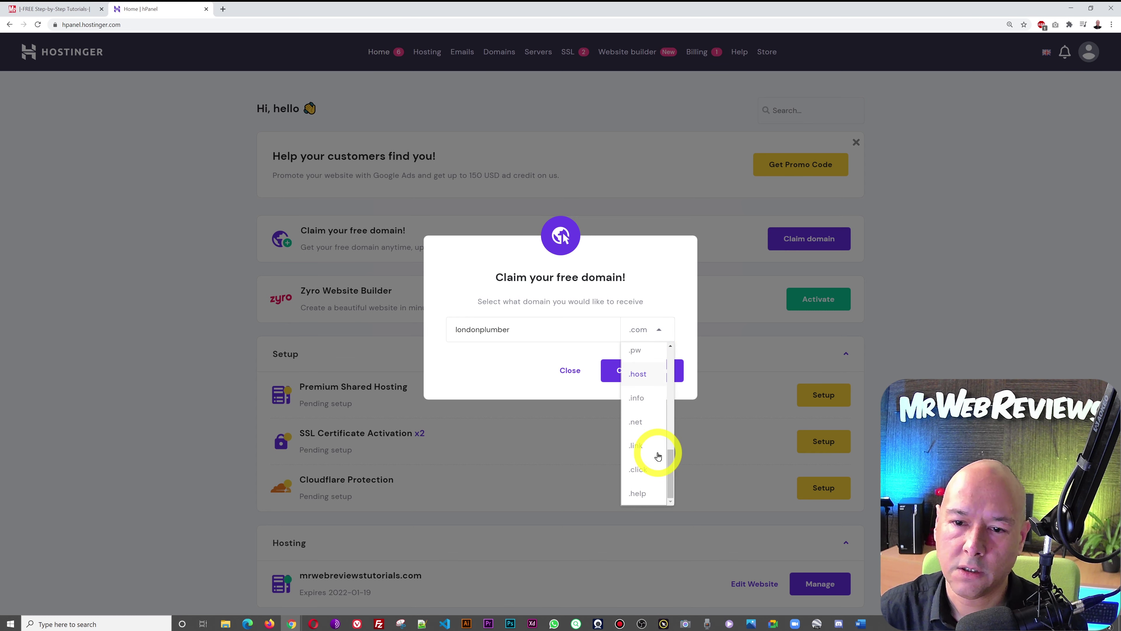
scroll(658, 456, up, 10)
click(658, 455)
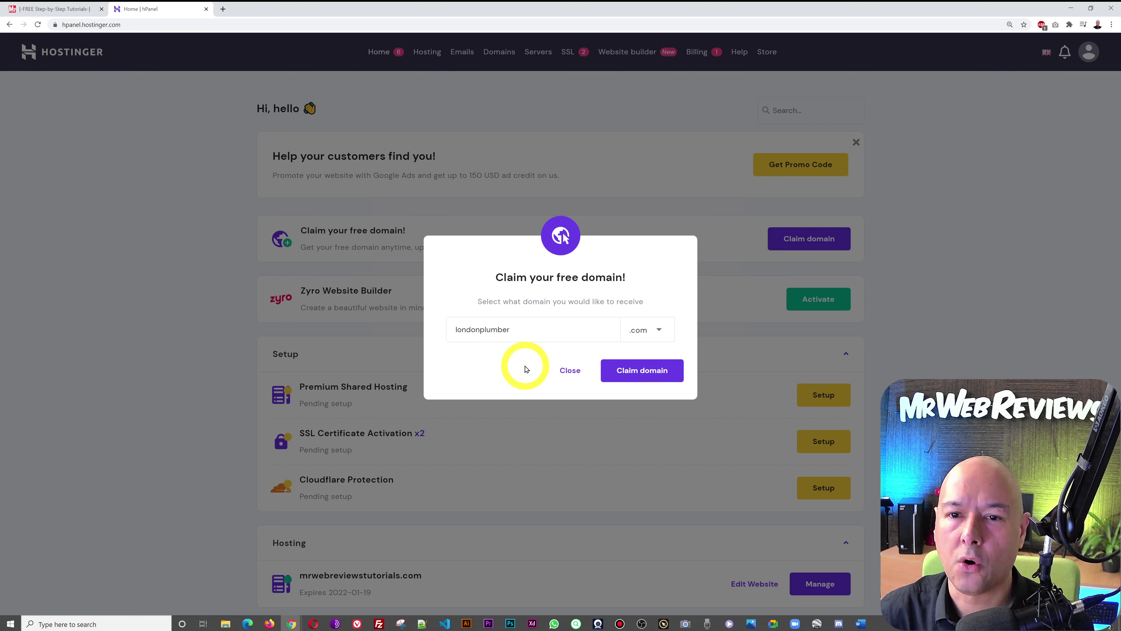
click(525, 329)
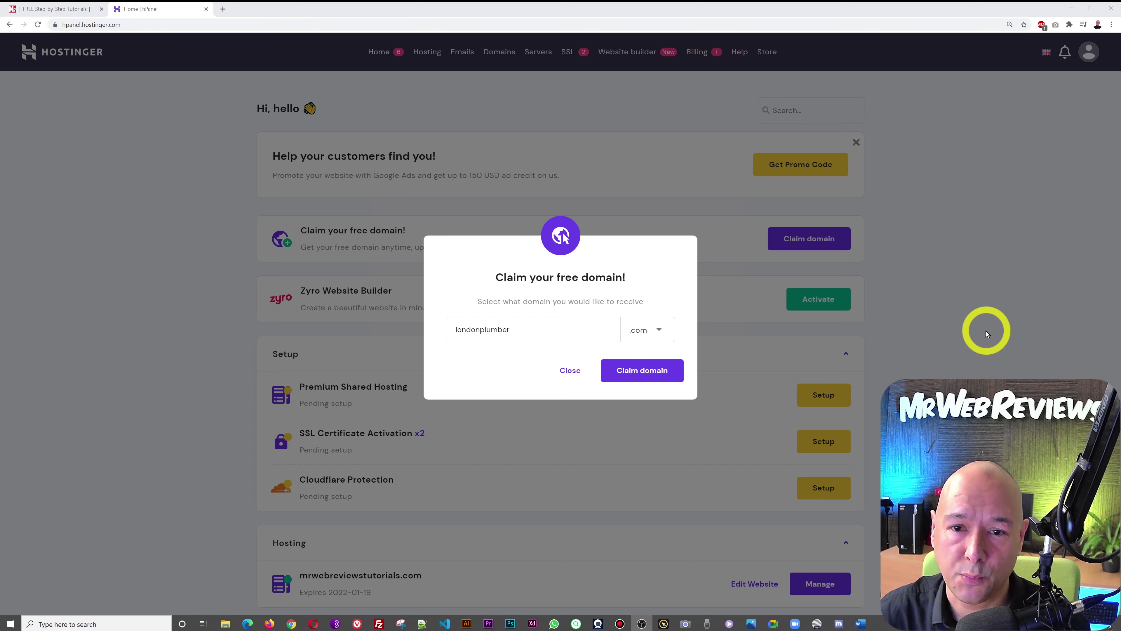
click(986, 334)
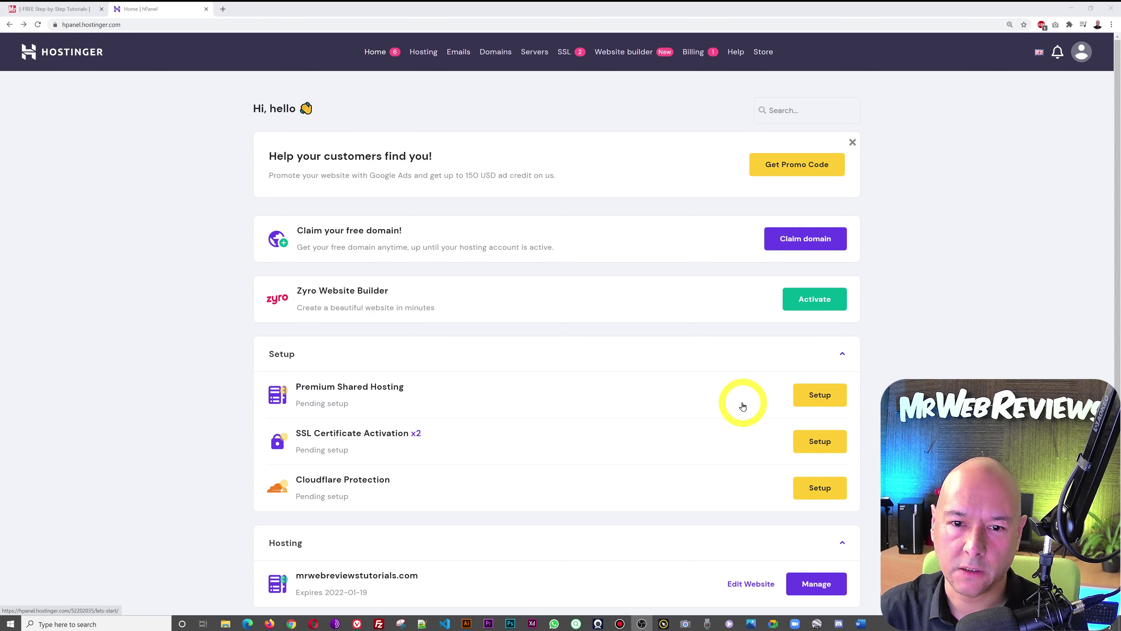
Start the guided setup for the Premium Shared Hosting plan.
click(832, 404)
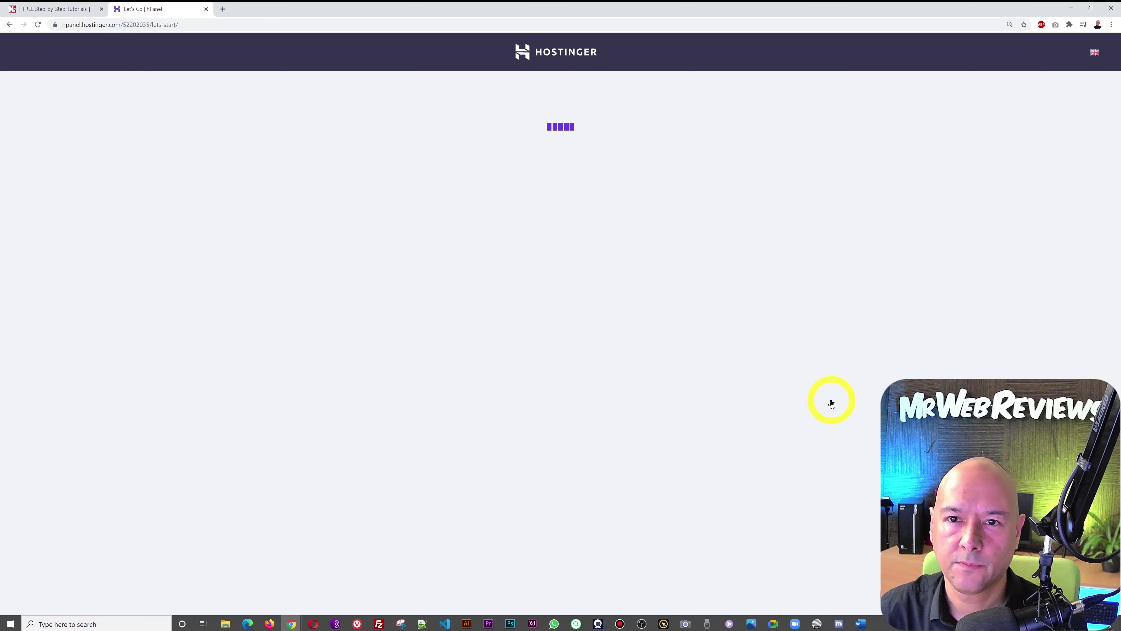
key(alt+Tab)
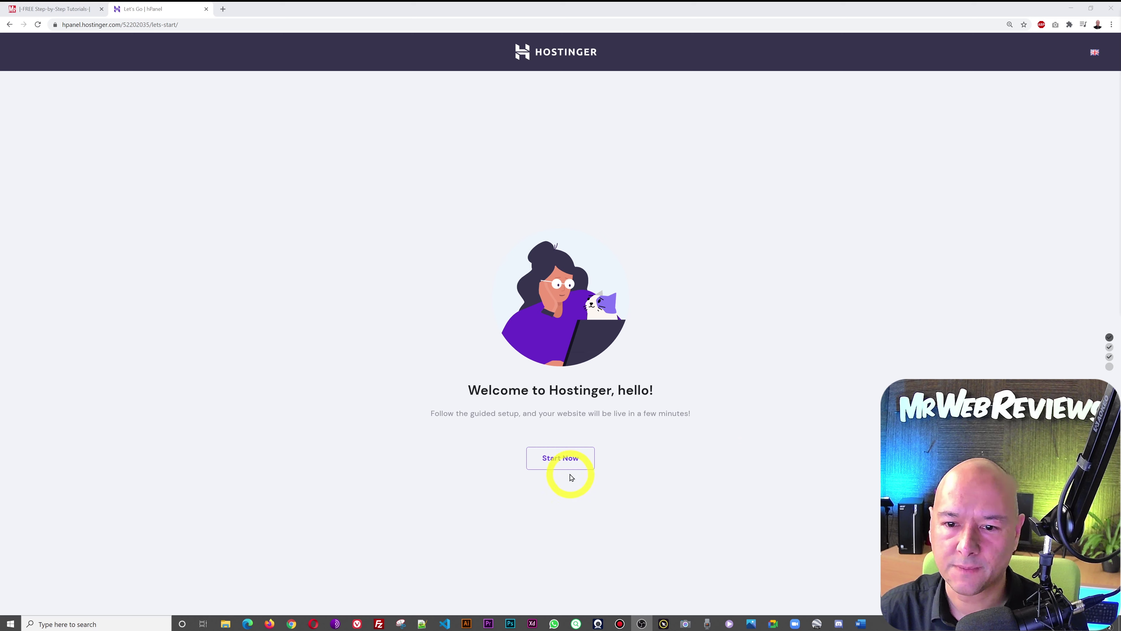
click(571, 464)
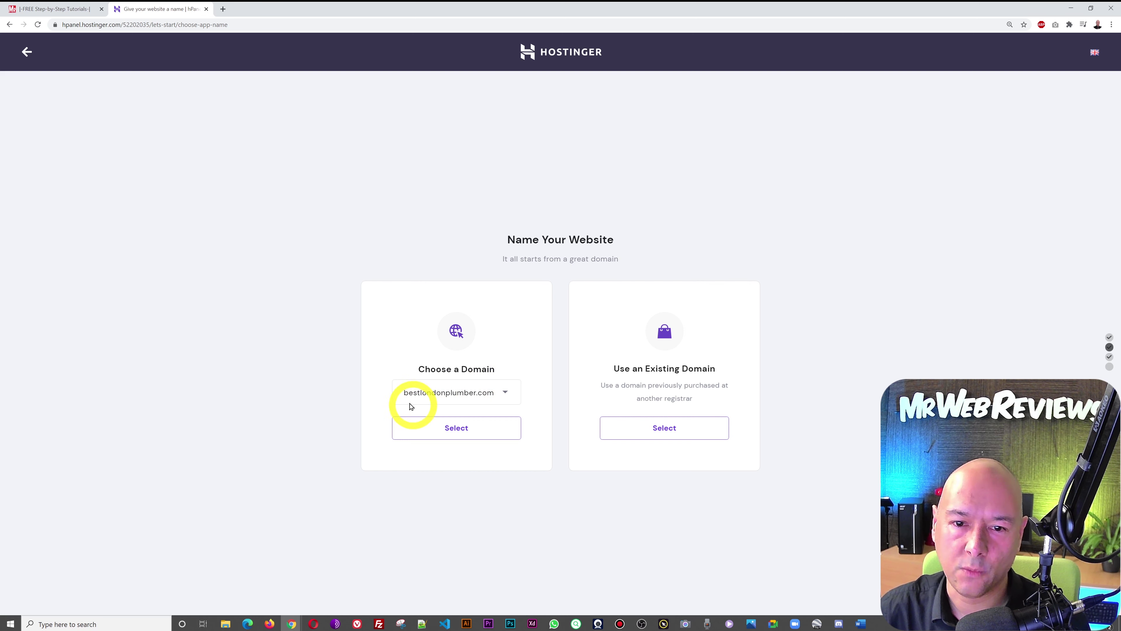
Choose bestlondonplumber.com as the website's domain and continue.
click(511, 395)
click(451, 418)
click(467, 436)
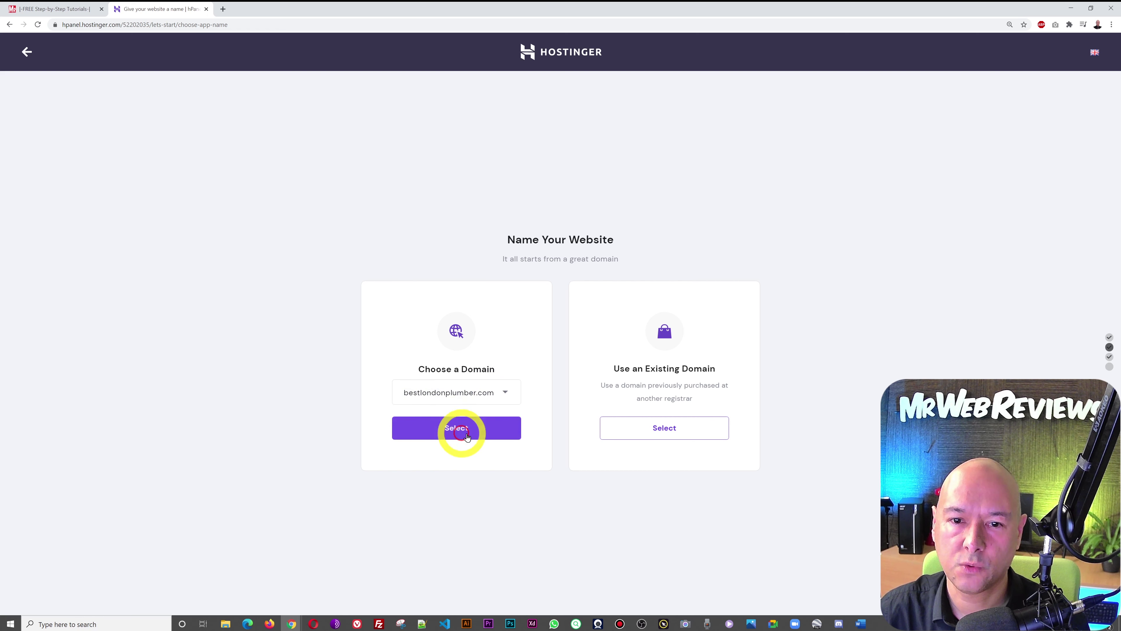
click(503, 392)
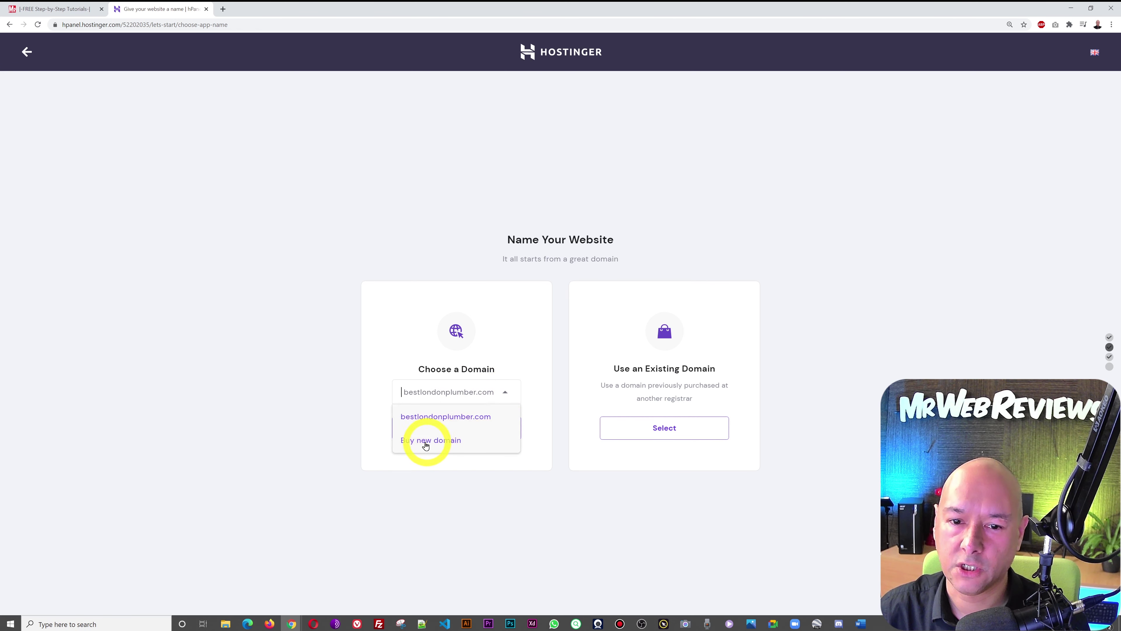
click(506, 392)
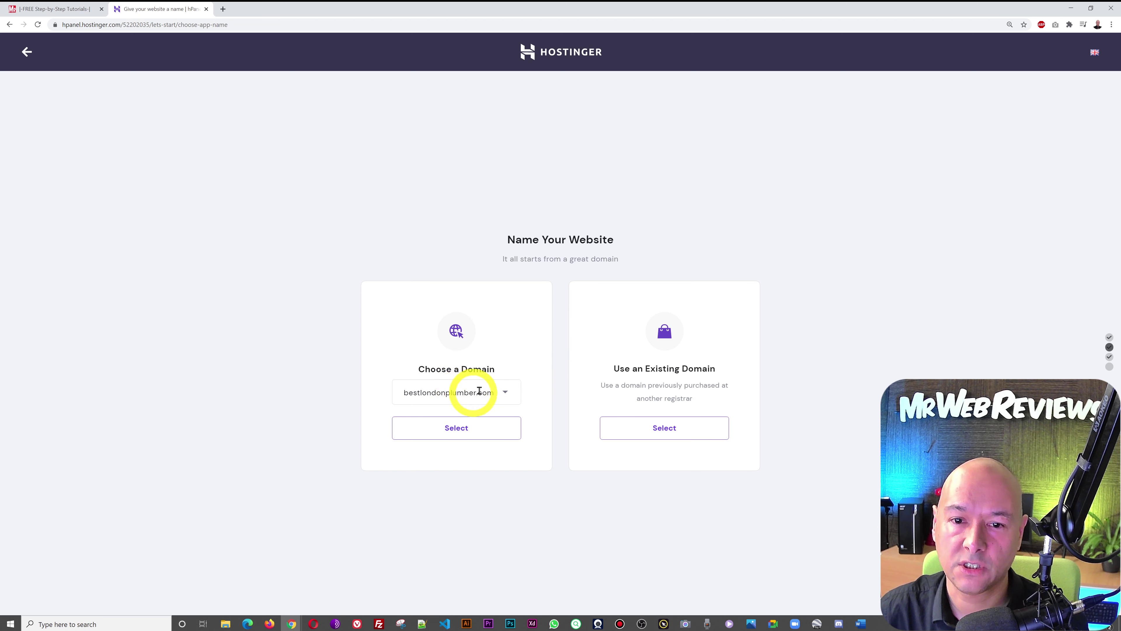
click(468, 431)
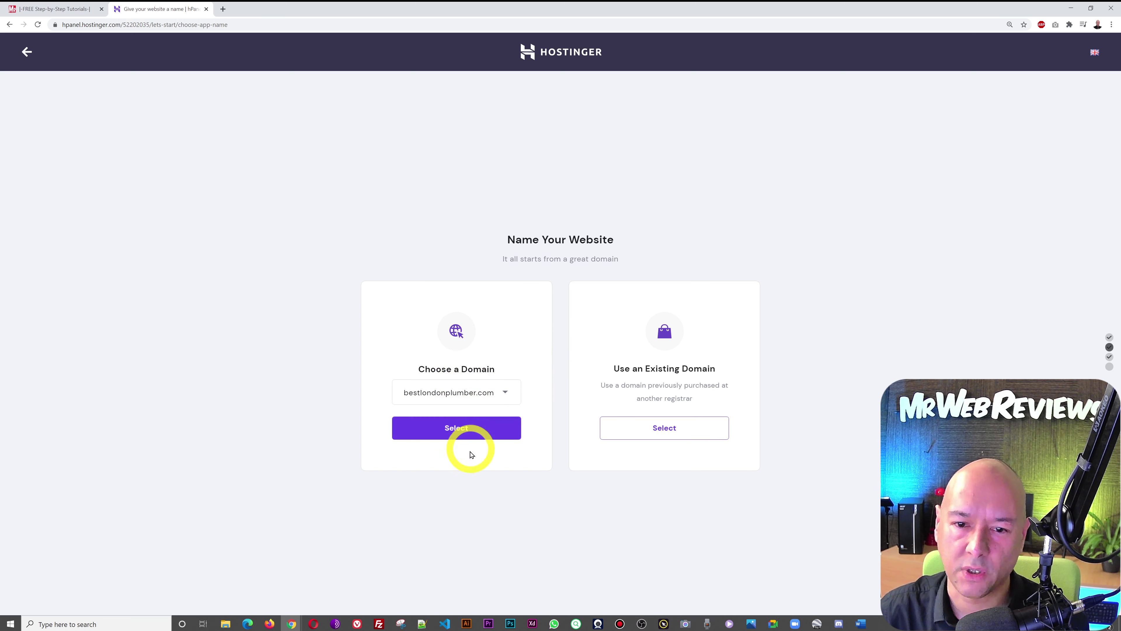
click(468, 426)
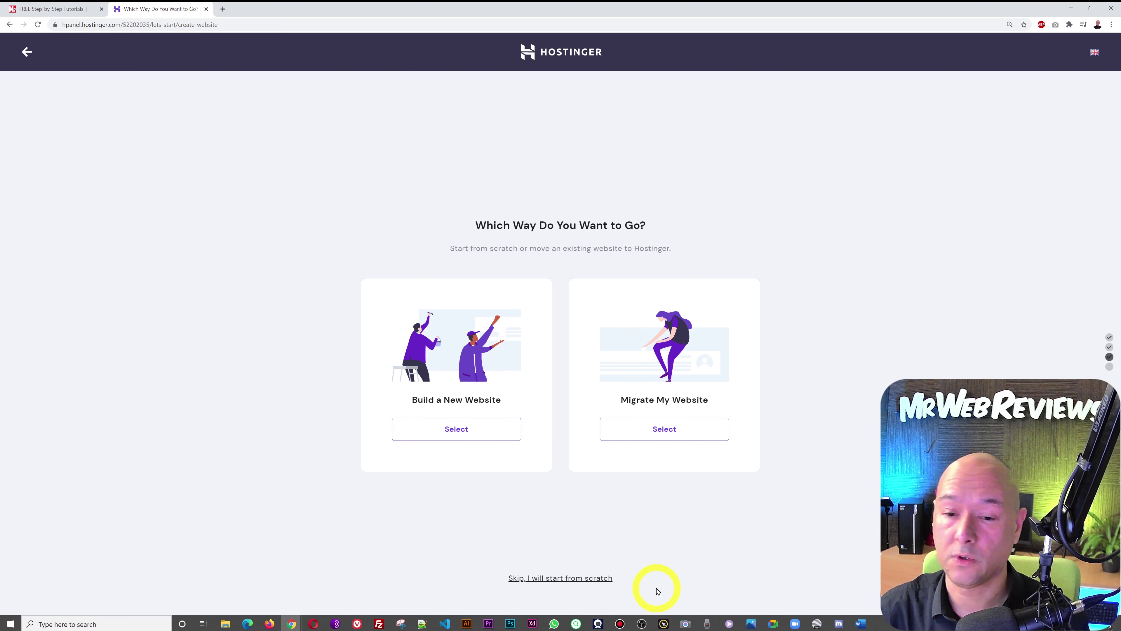
Skip building or migrating, start from scratch, and finish the hosting setup.
click(599, 580)
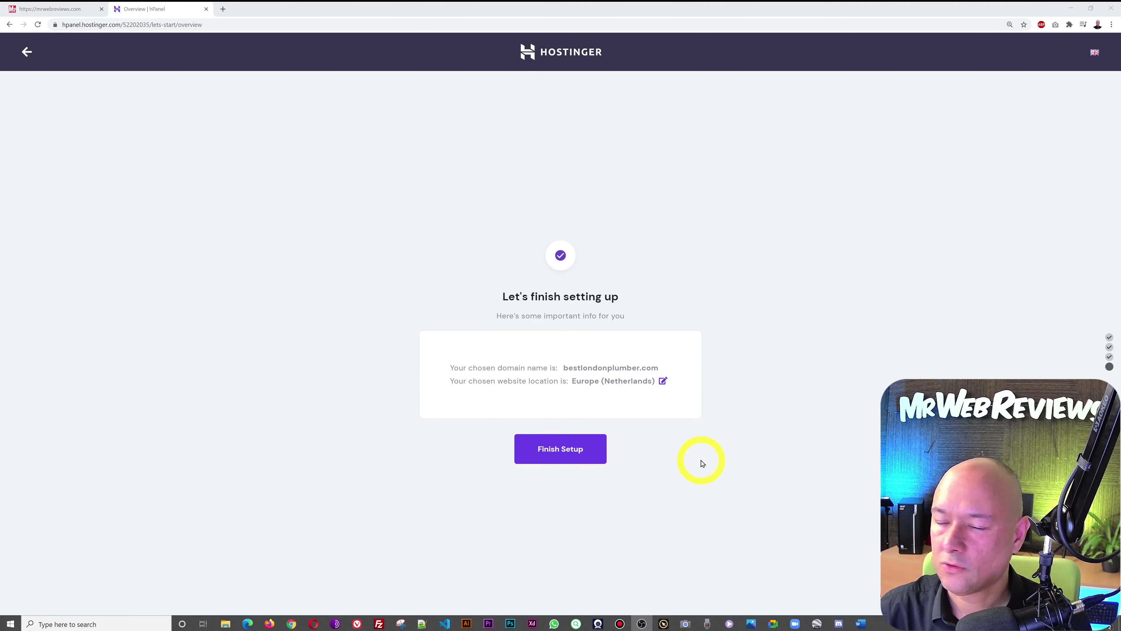
click(592, 453)
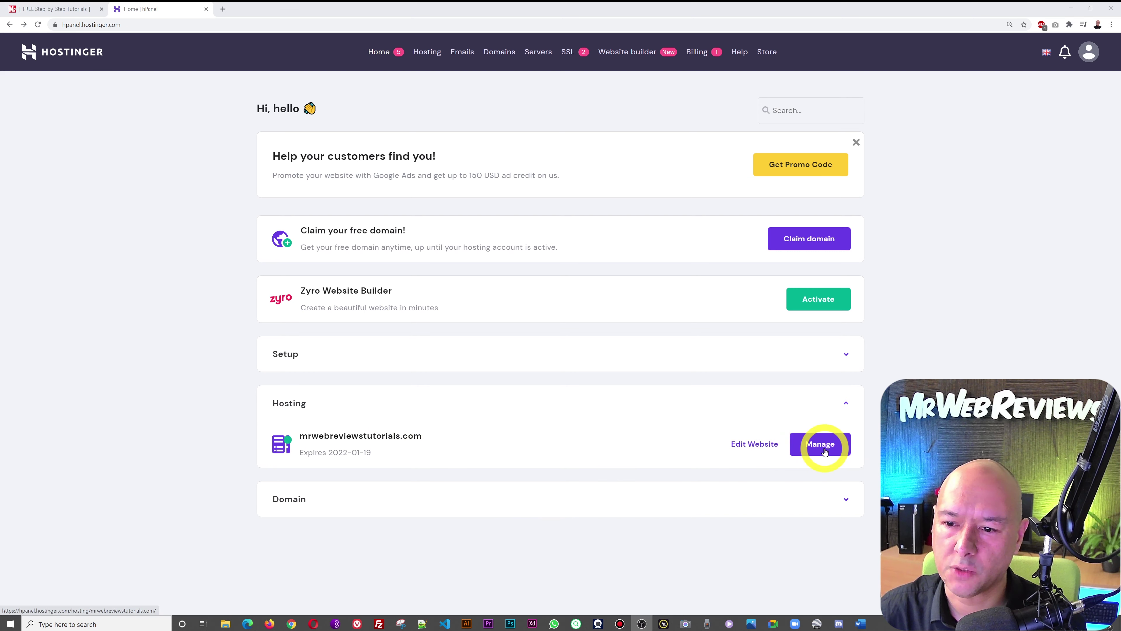
Open the mrwebreviewstutorials.com hosting account and scroll to its Website tools.
click(388, 438)
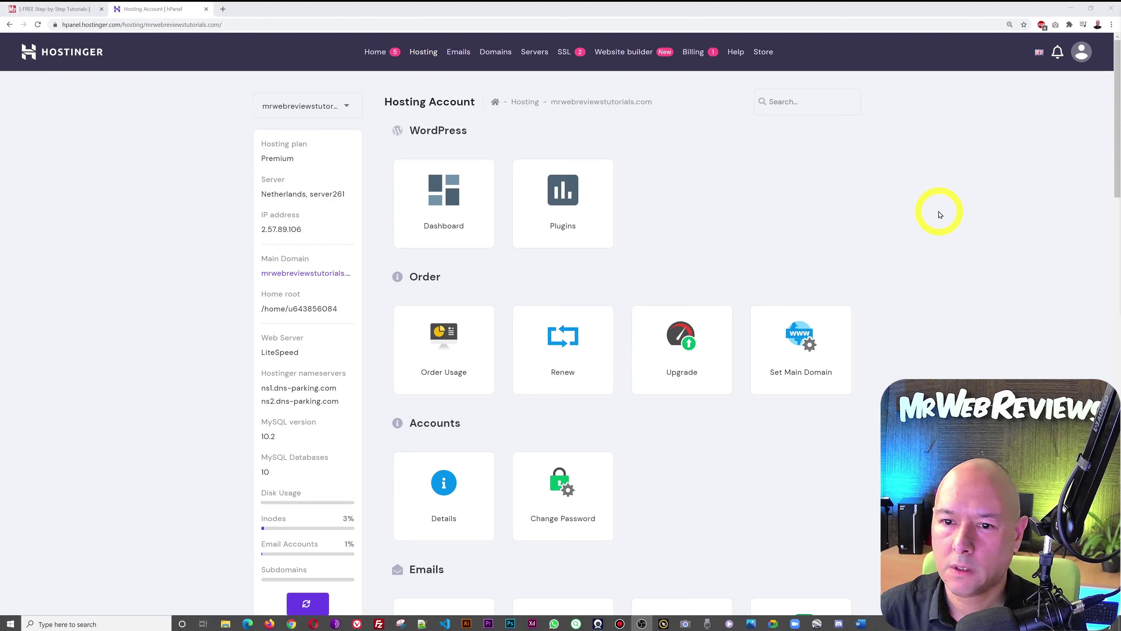
scroll(939, 215, down, 2)
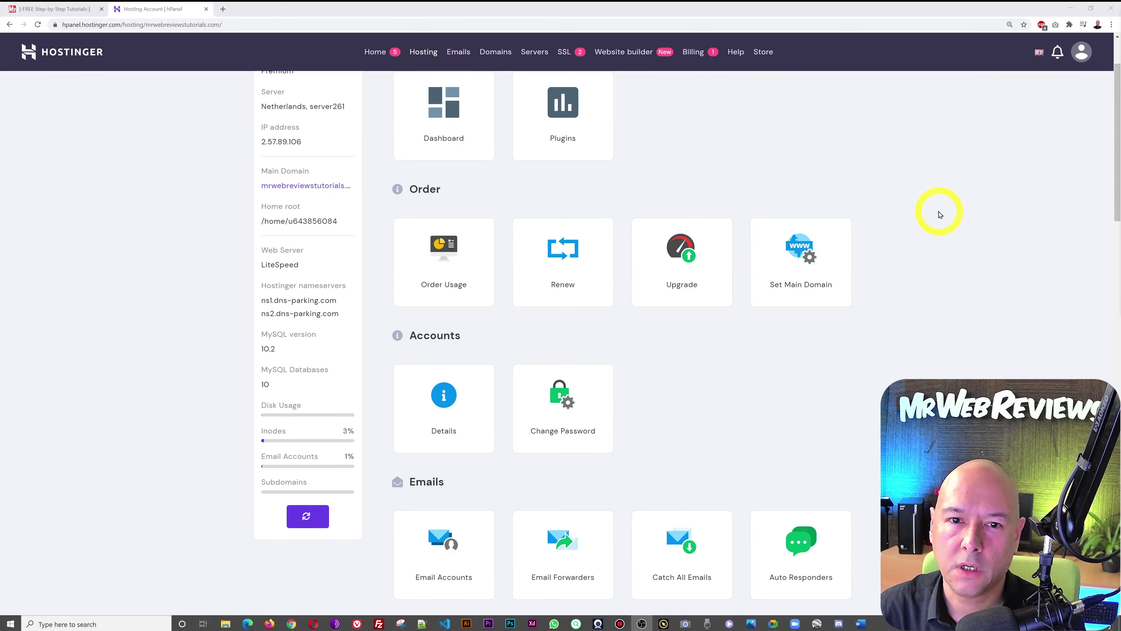
scroll(939, 214, up, 2)
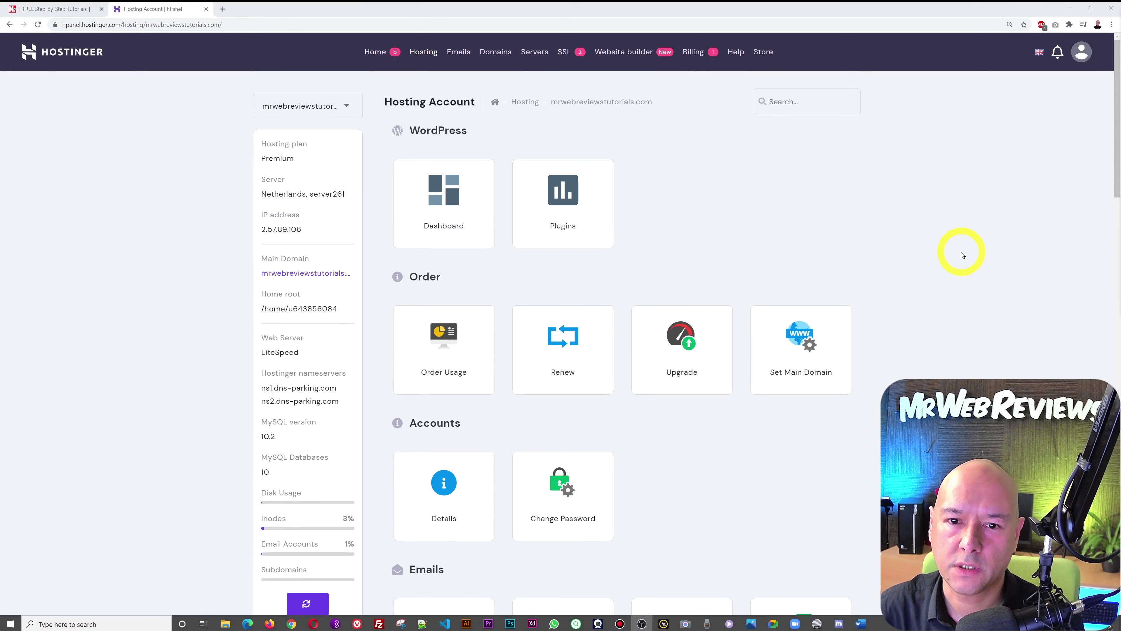
scroll(963, 255, down, 7)
scroll(1006, 271, down, 11)
scroll(1007, 271, down, 10)
scroll(1006, 271, down, 6)
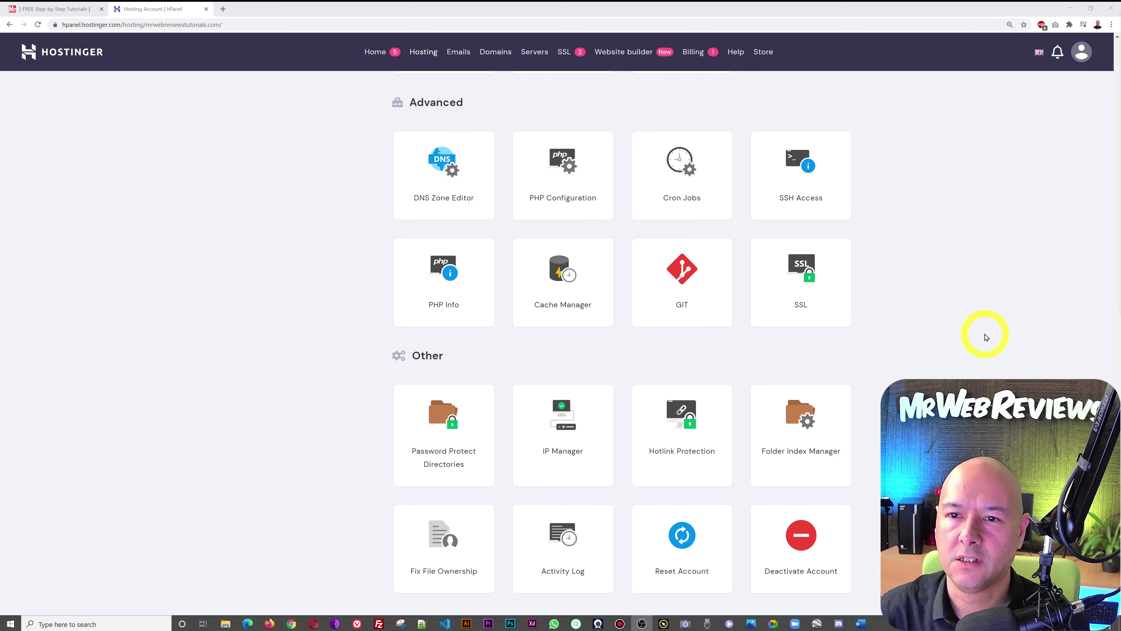
scroll(987, 337, up, 9)
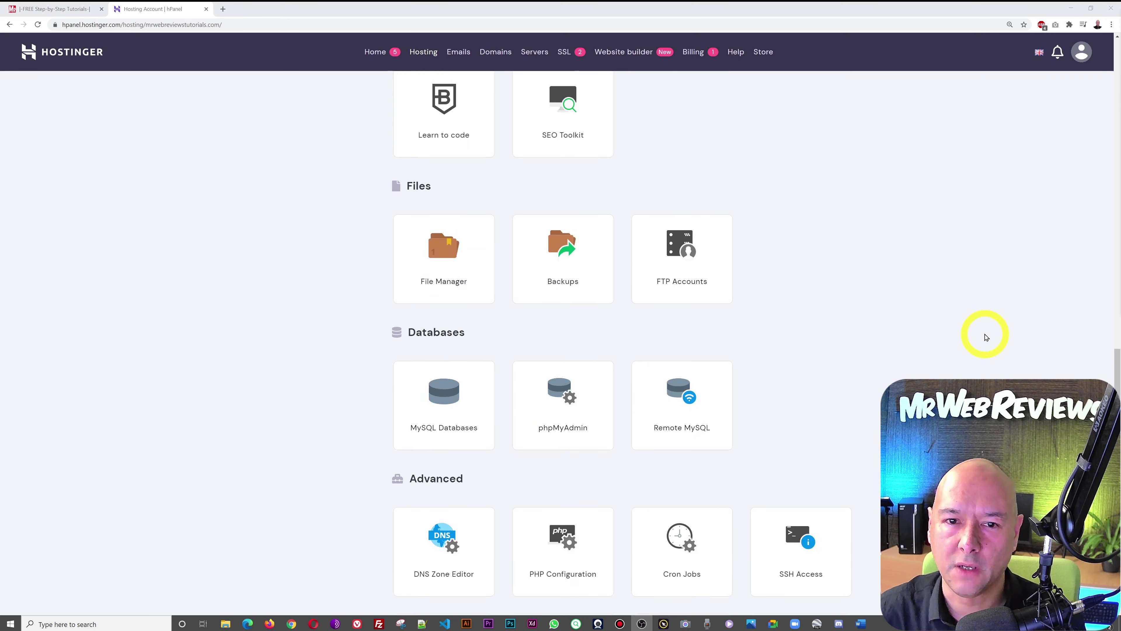
scroll(986, 337, up, 8)
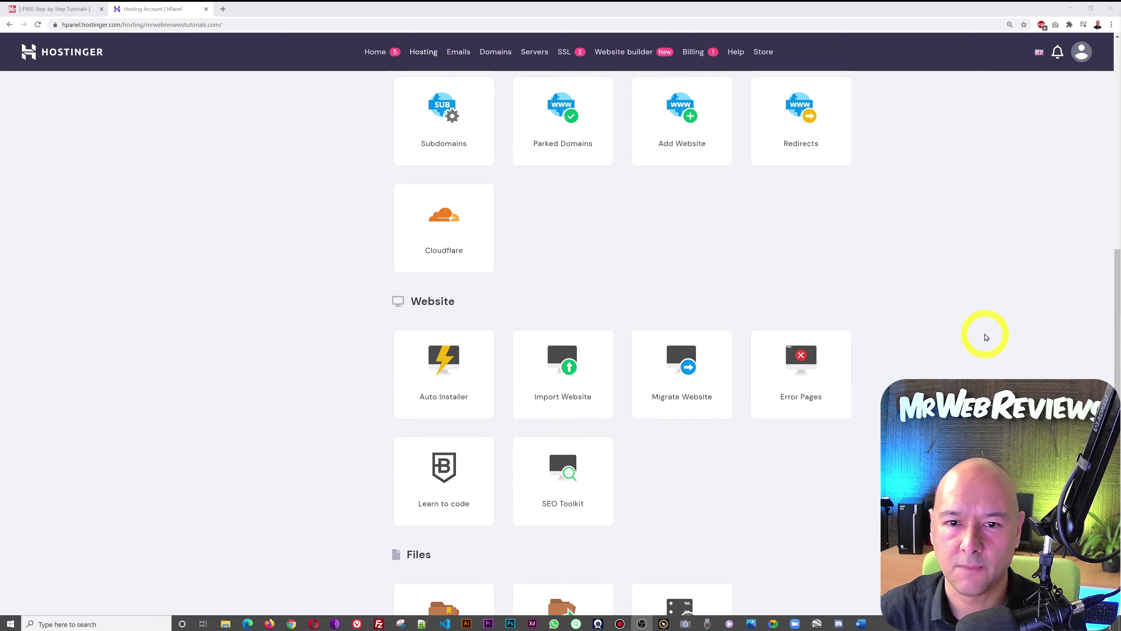
scroll(986, 337, up, 18)
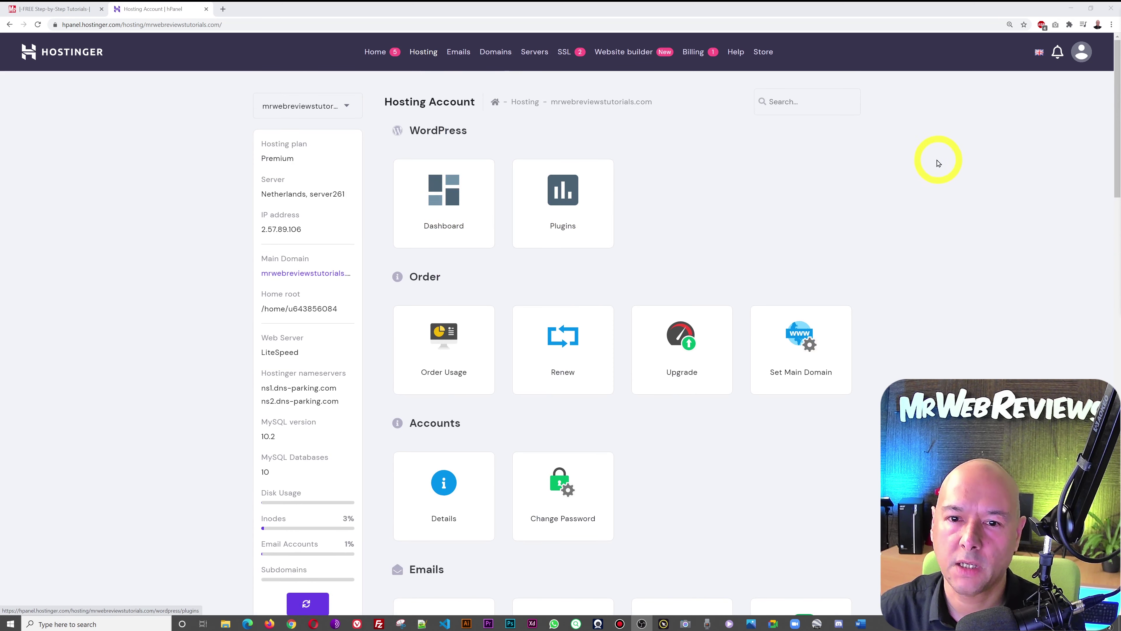
scroll(966, 192, down, 8)
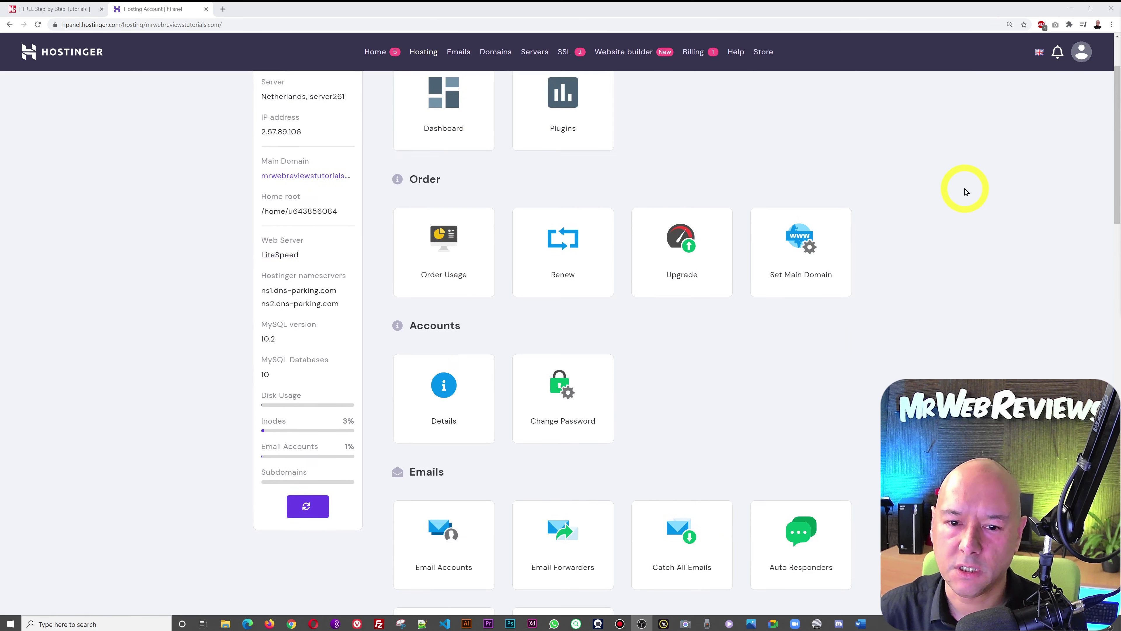
scroll(965, 191, down, 10)
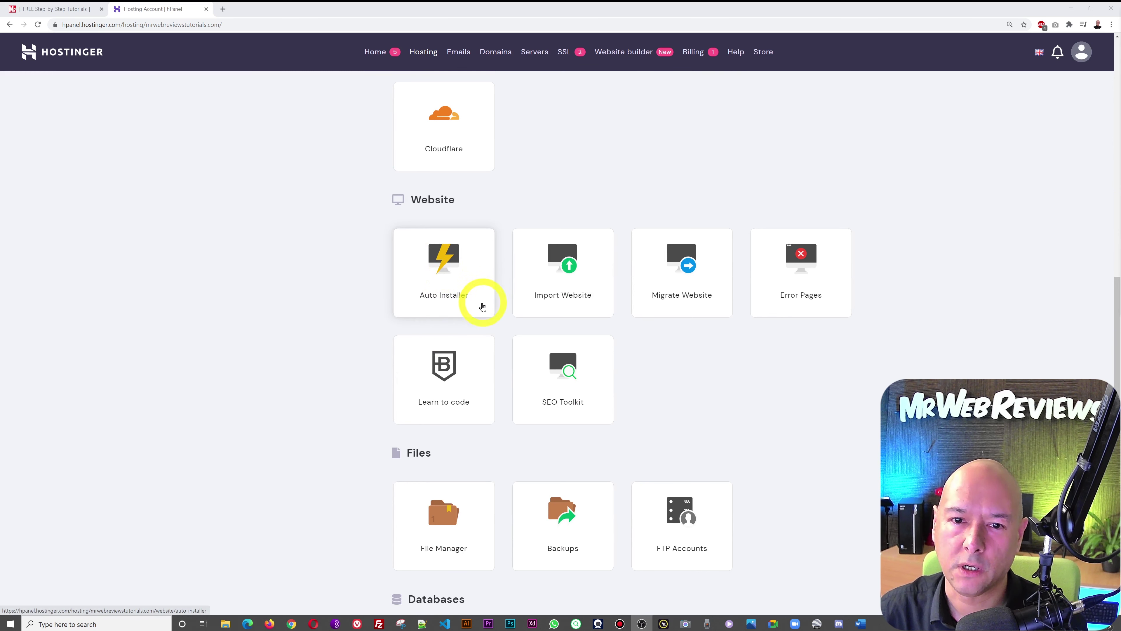
Open the Auto Installer and select WordPress for installation.
click(447, 274)
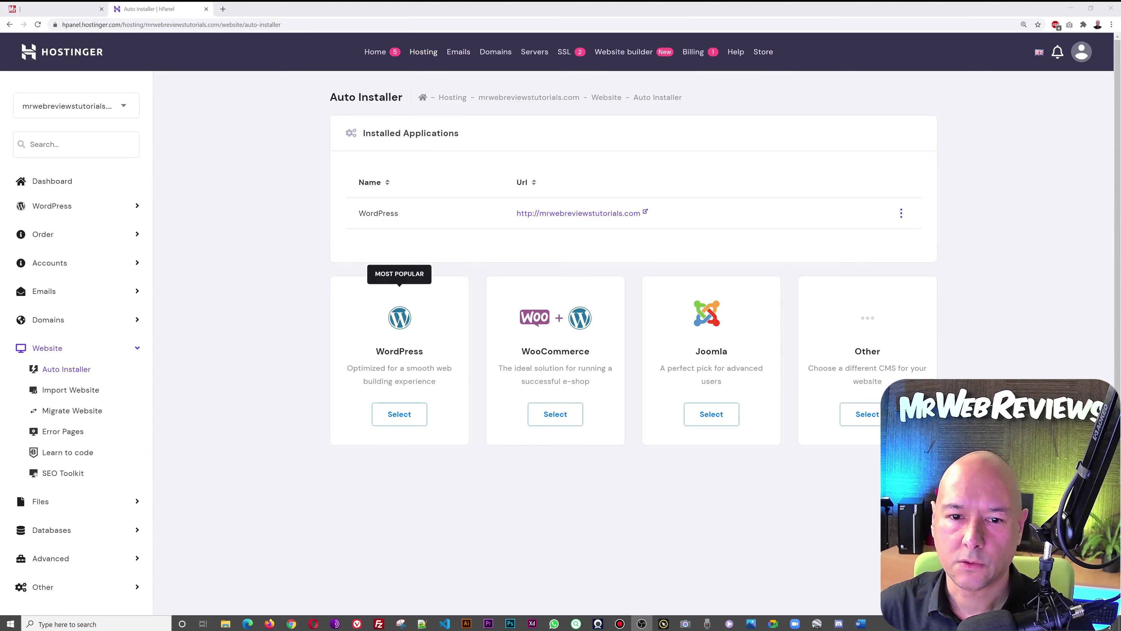
click(396, 415)
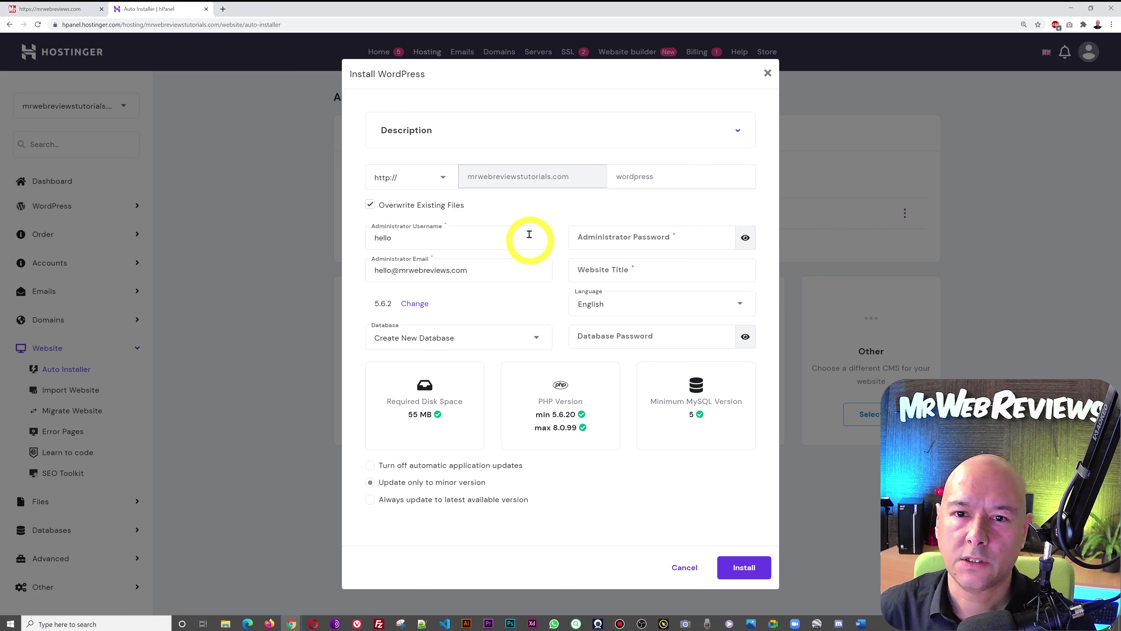
click(443, 178)
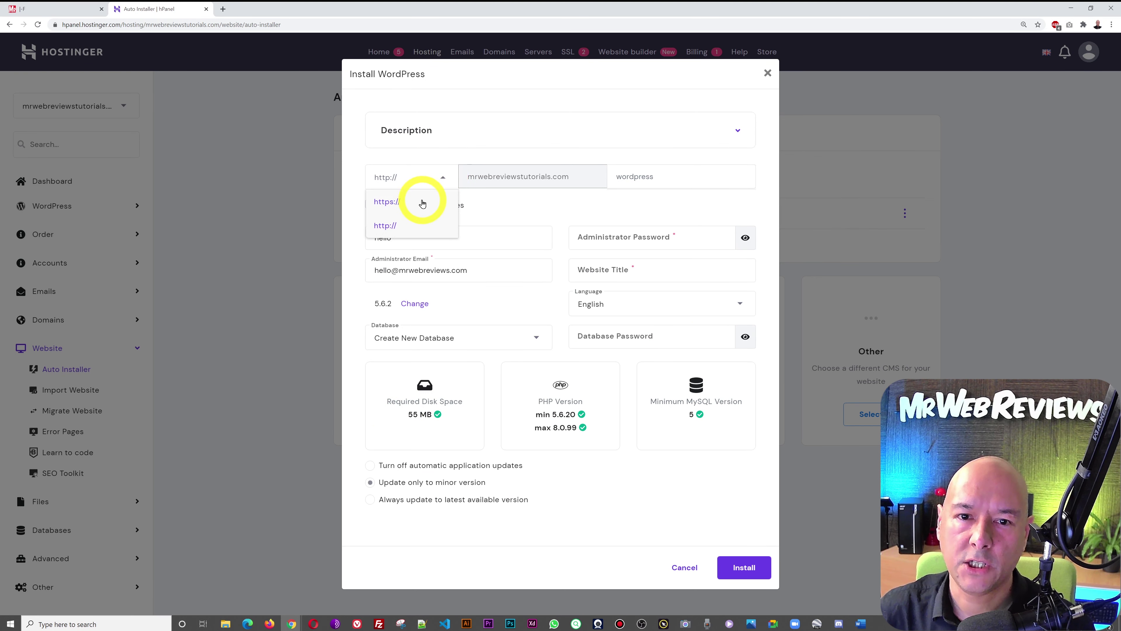
click(427, 208)
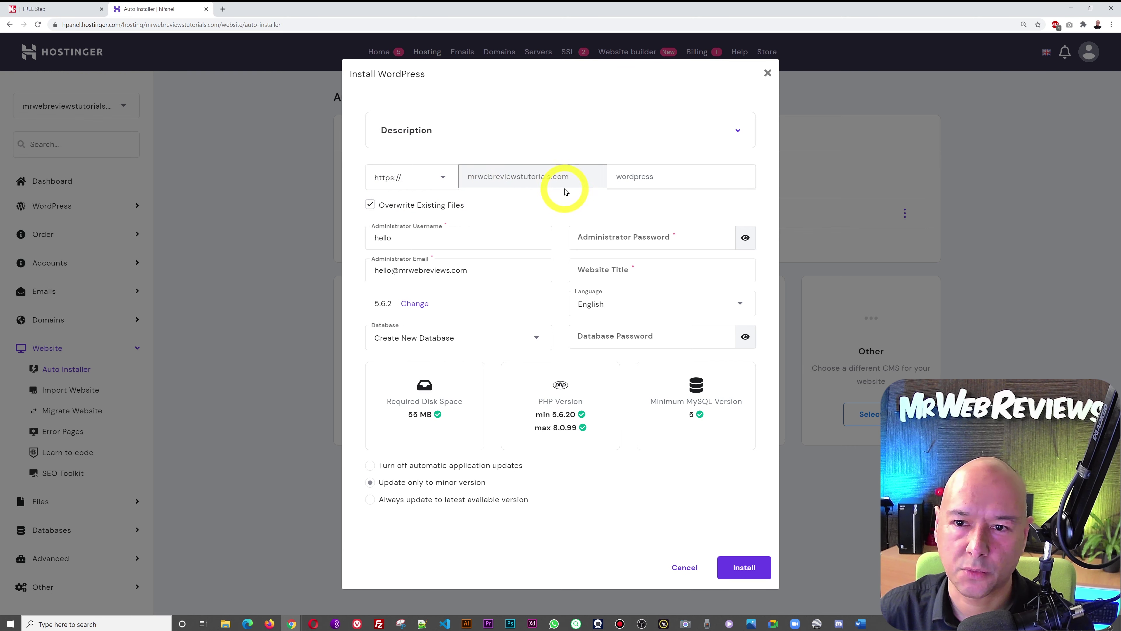
click(674, 185)
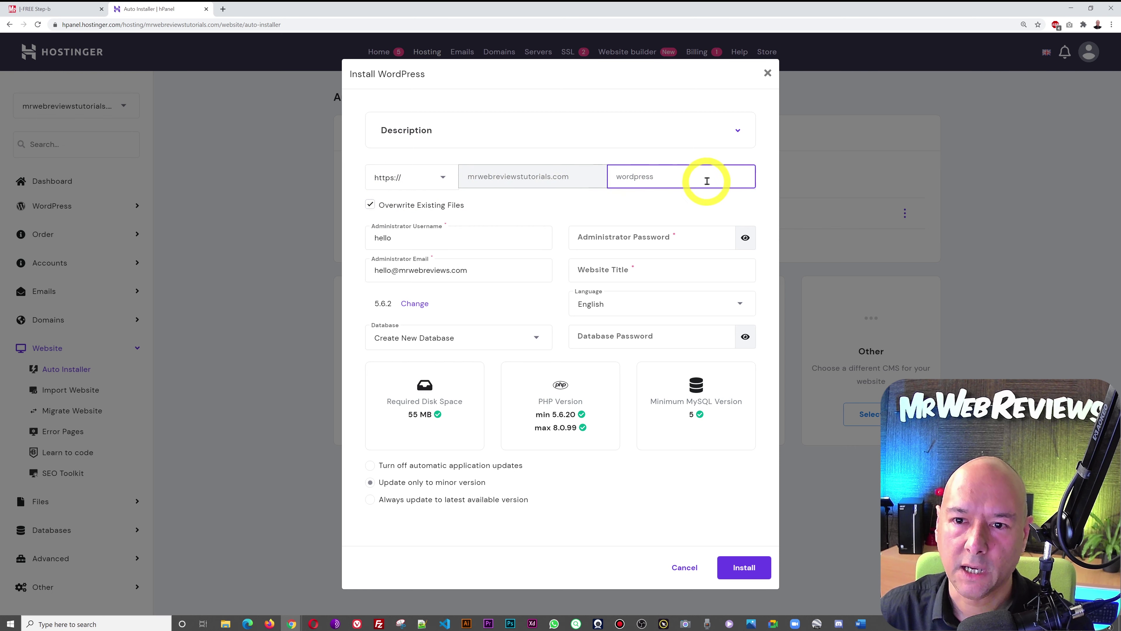
double_click(652, 186)
key(BackSpace)
click(693, 222)
Enter admin username, password and title London Plumbers, choose Always update, and install.
double_click(437, 239)
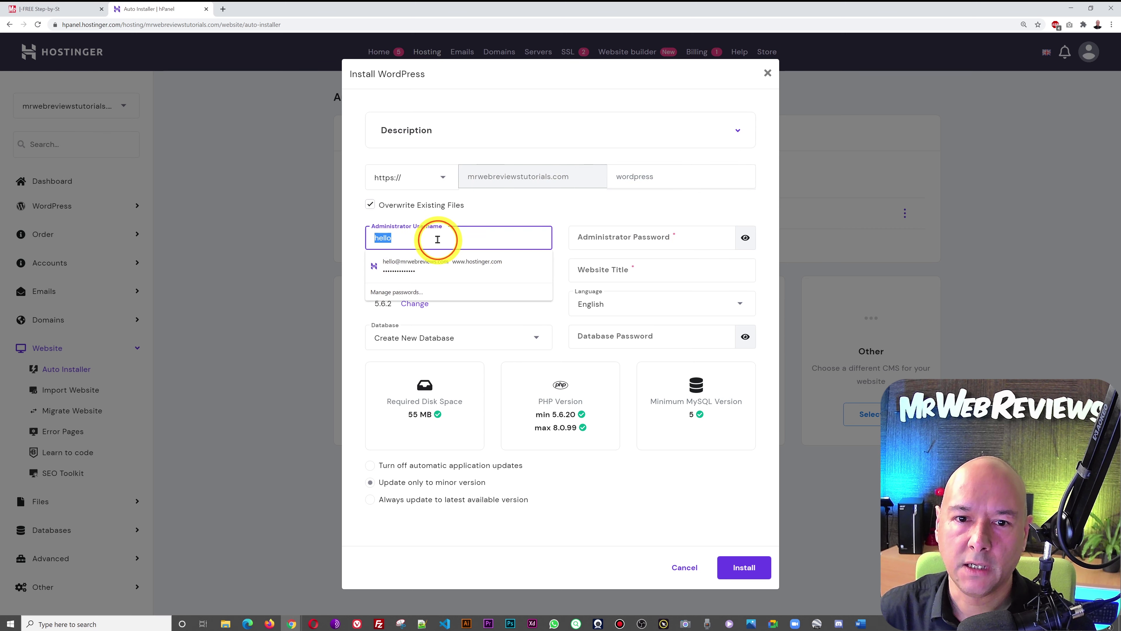
text(mrwebreviews)
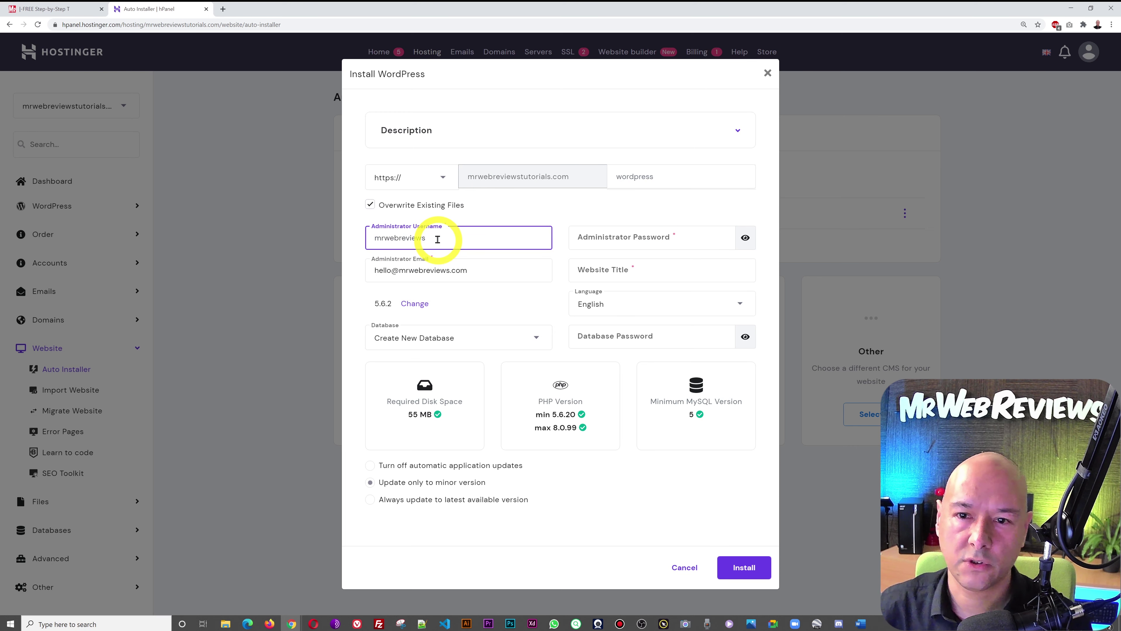
click(702, 238)
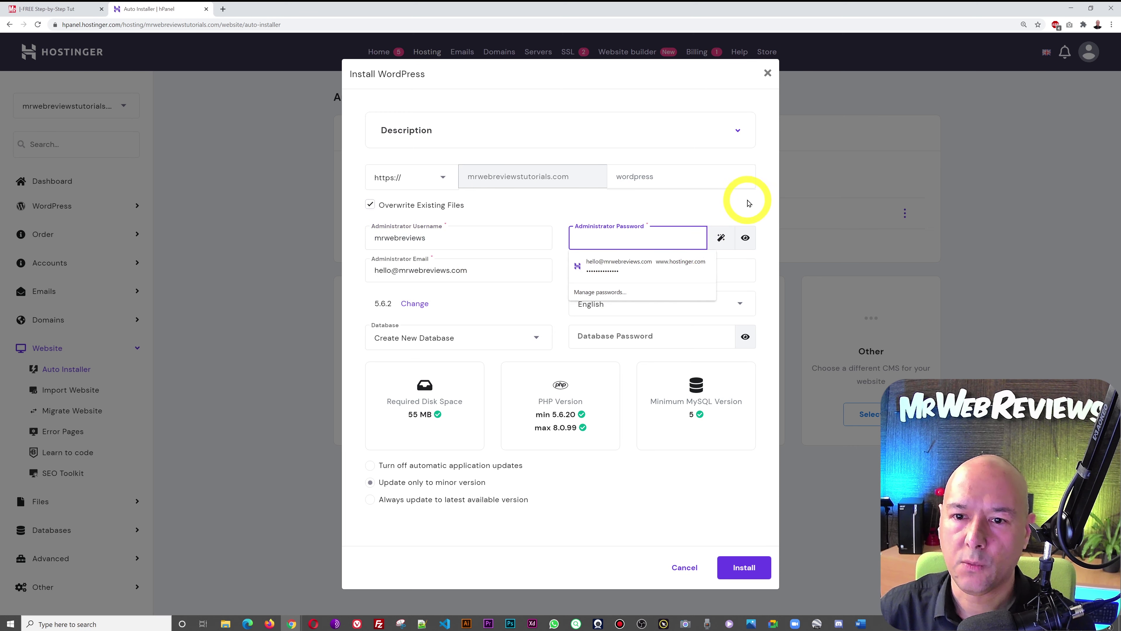
text(m)
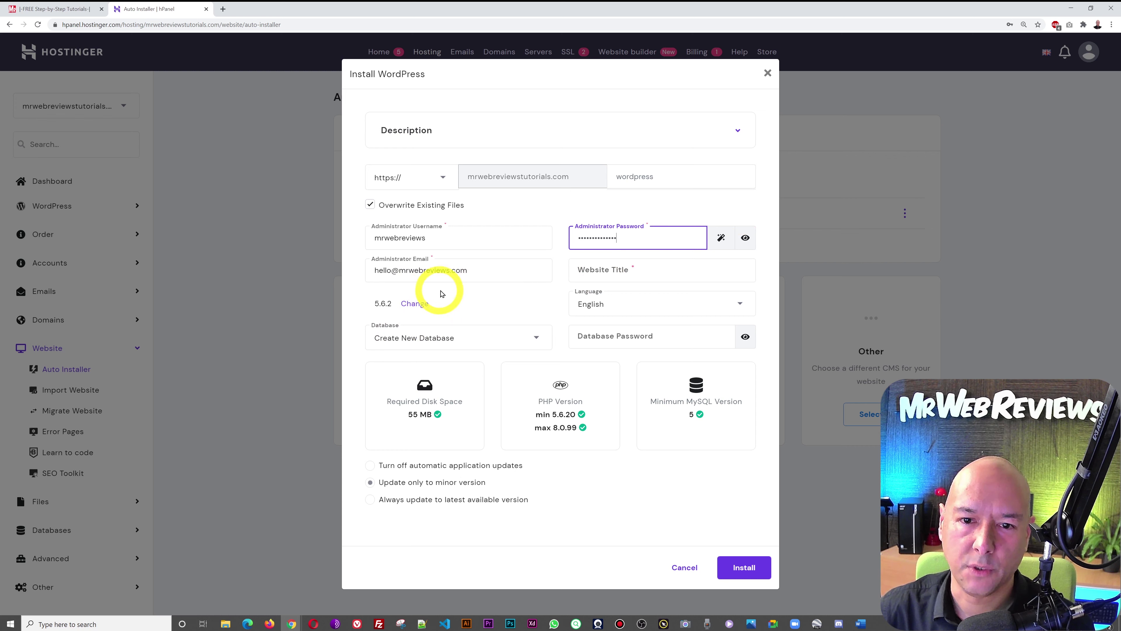
click(649, 277)
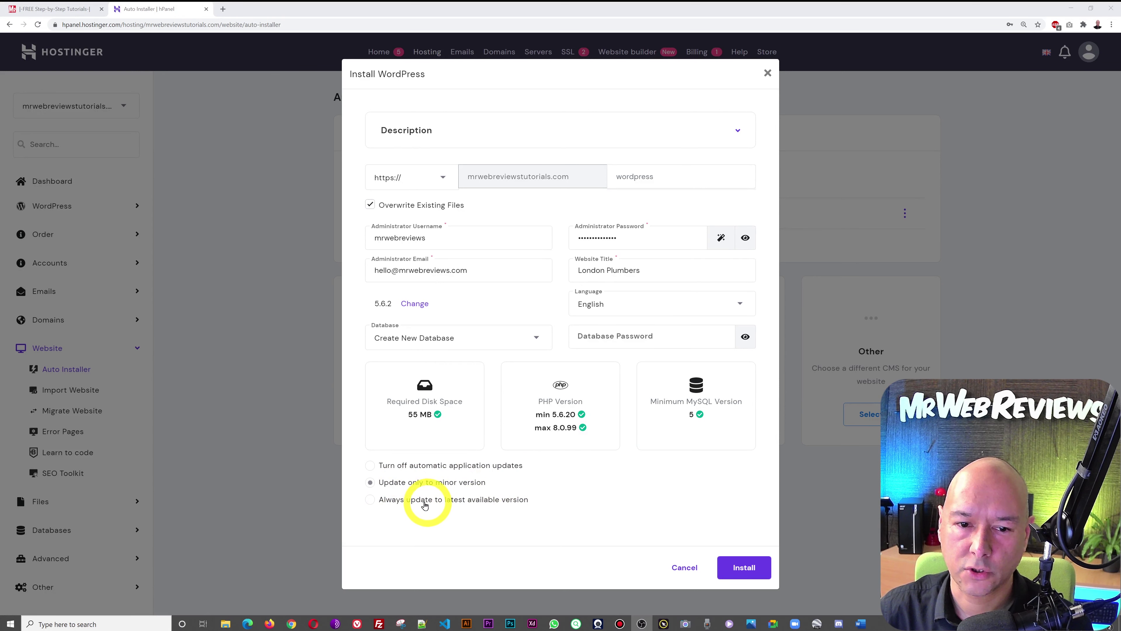
click(372, 502)
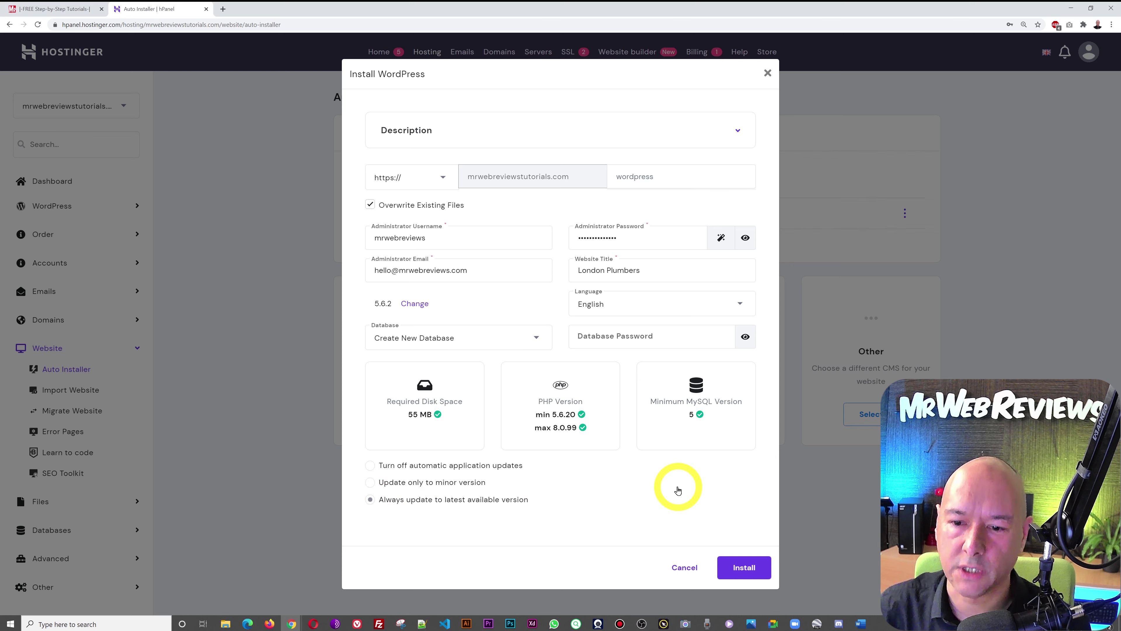
click(750, 565)
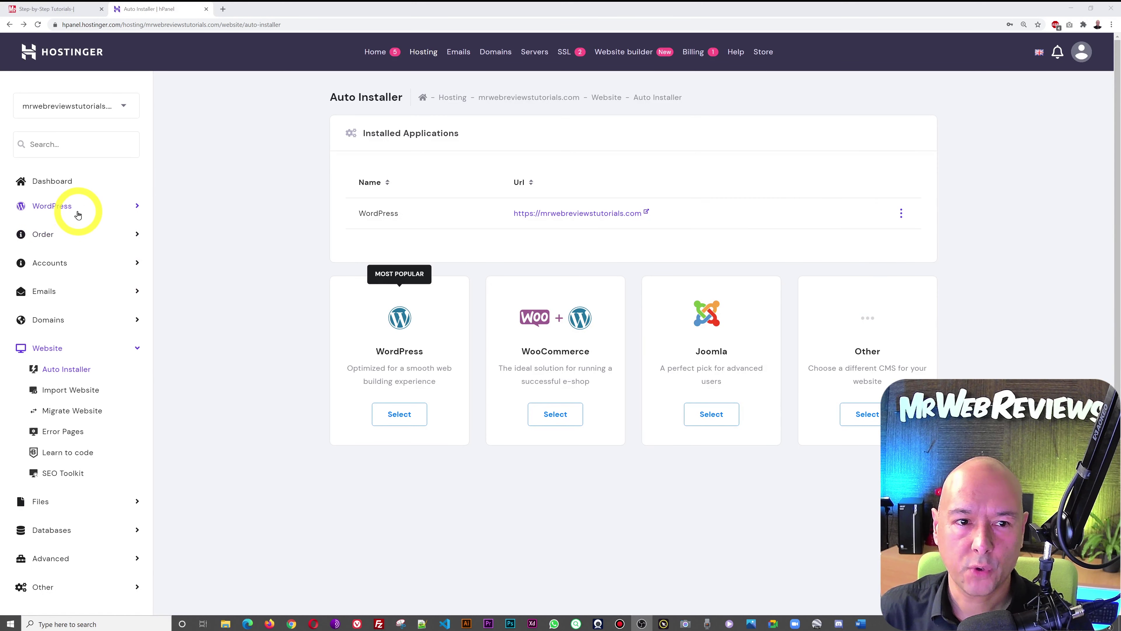
Open the new site's WordPress dashboard in hPanel and switch on Force HTTPs.
click(70, 208)
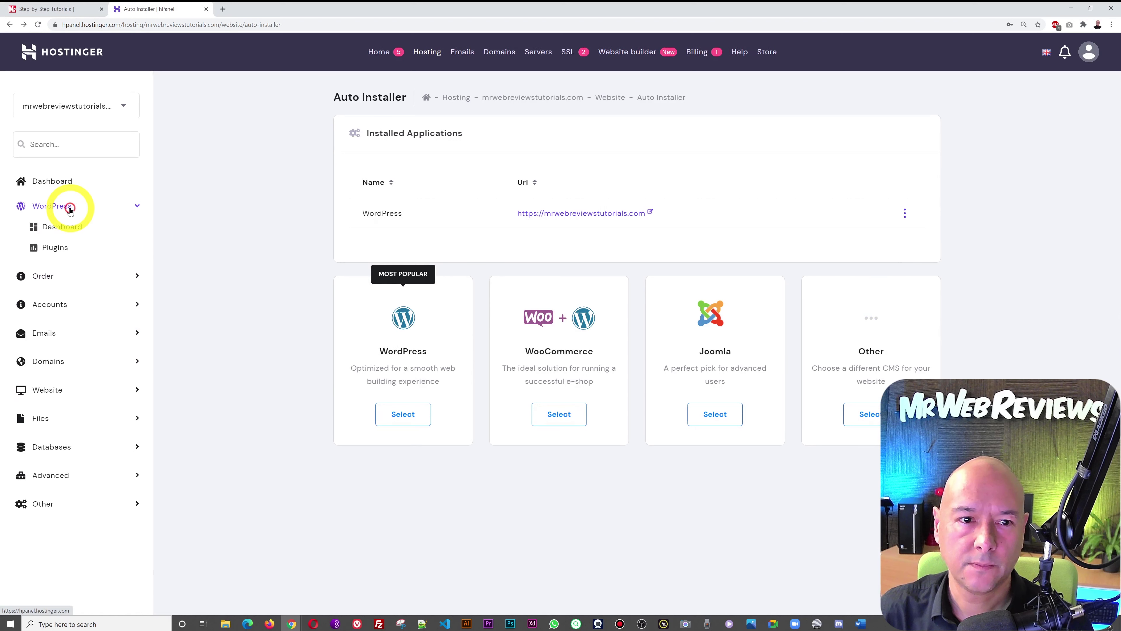
click(68, 230)
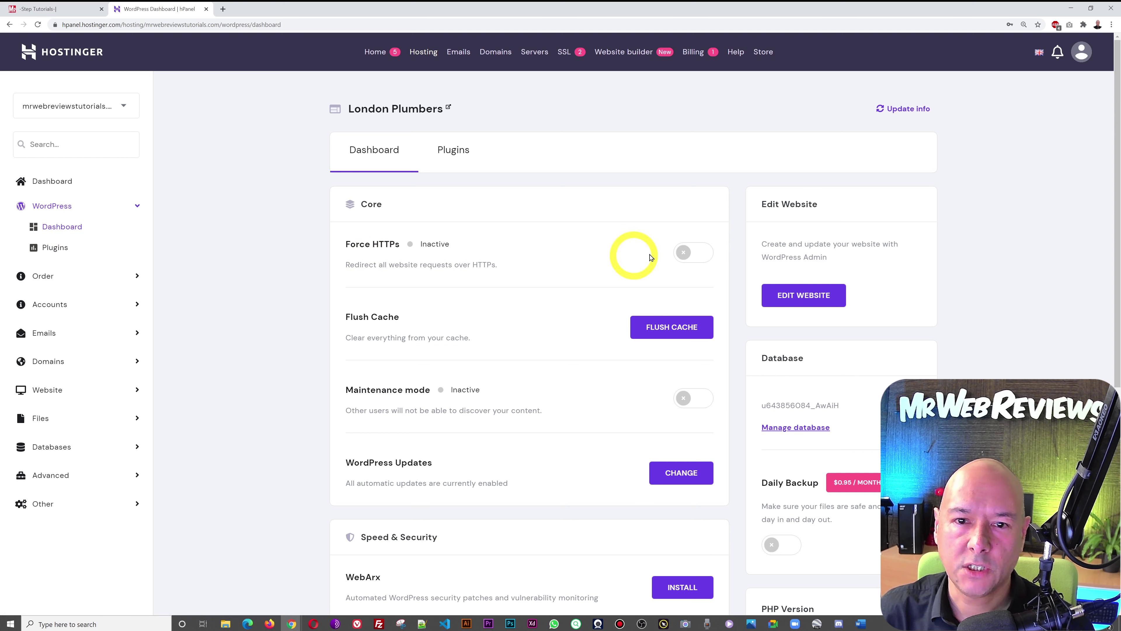
click(684, 253)
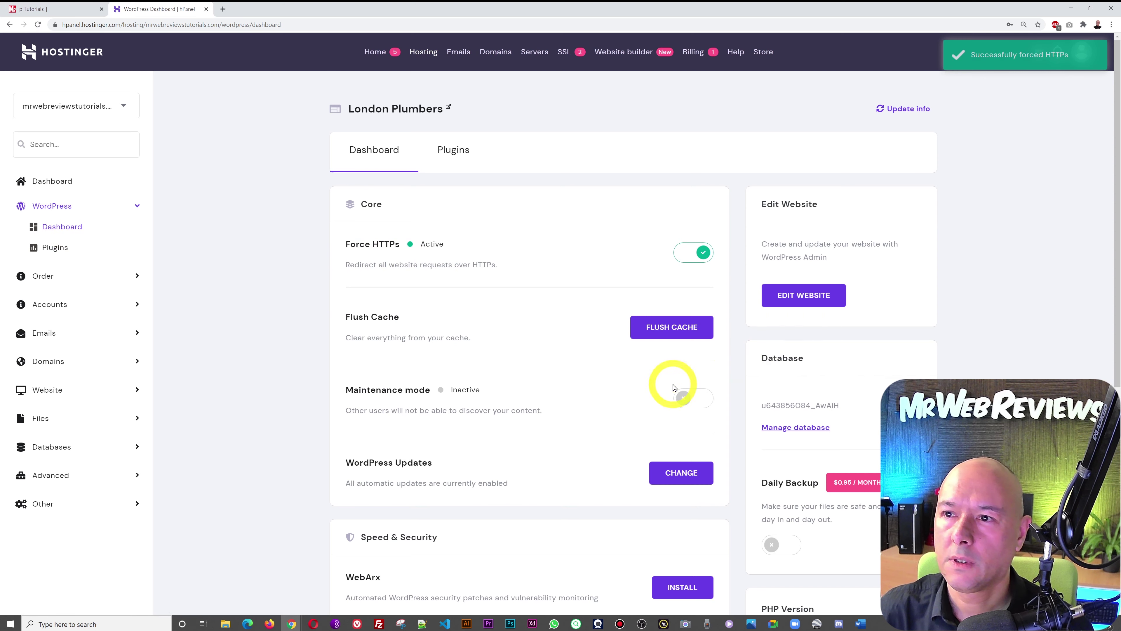
scroll(724, 354, down, 1)
scroll(731, 377, down, 7)
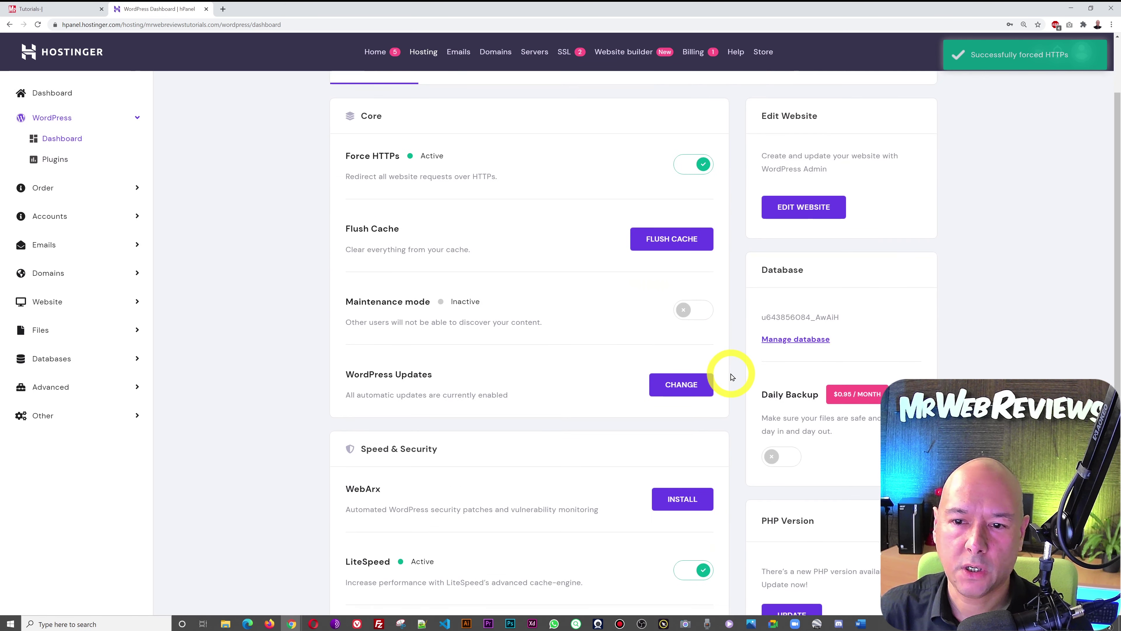
scroll(740, 381, up, 8)
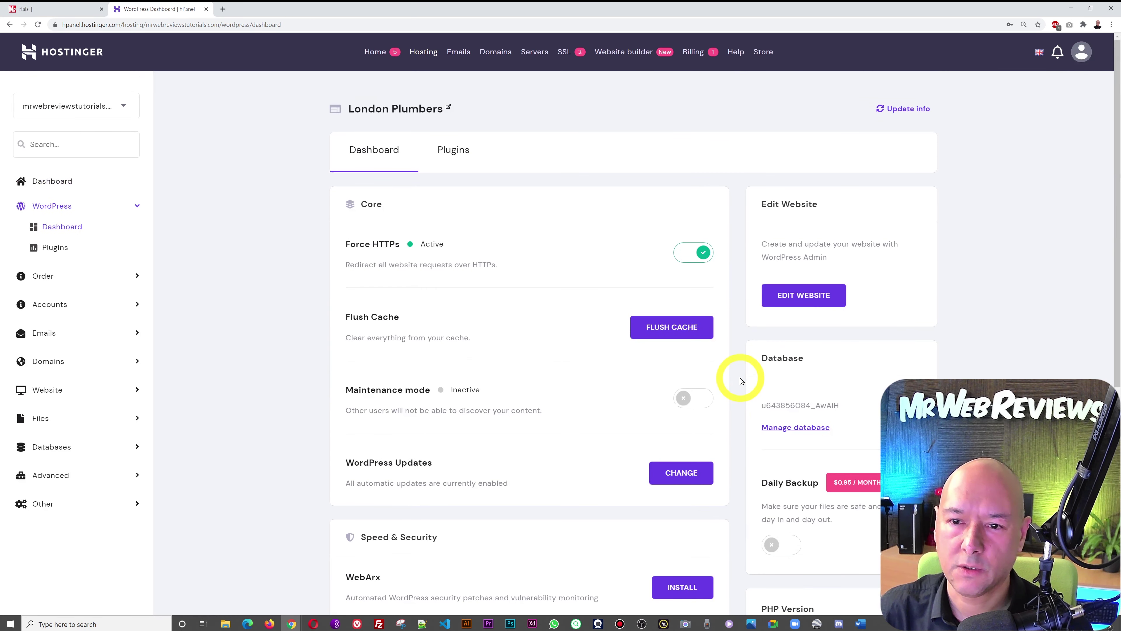
Enter WordPress admin, dismiss Welcome panel, collapse Site Health, Glance, Activity, Draft, Events widgets.
click(818, 308)
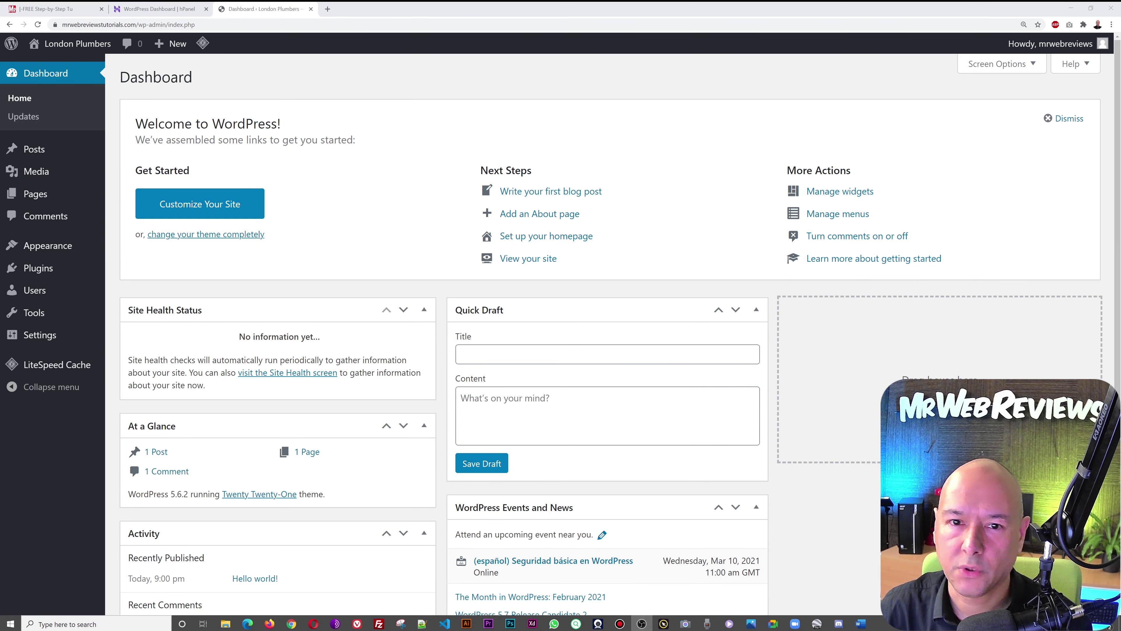
click(1066, 118)
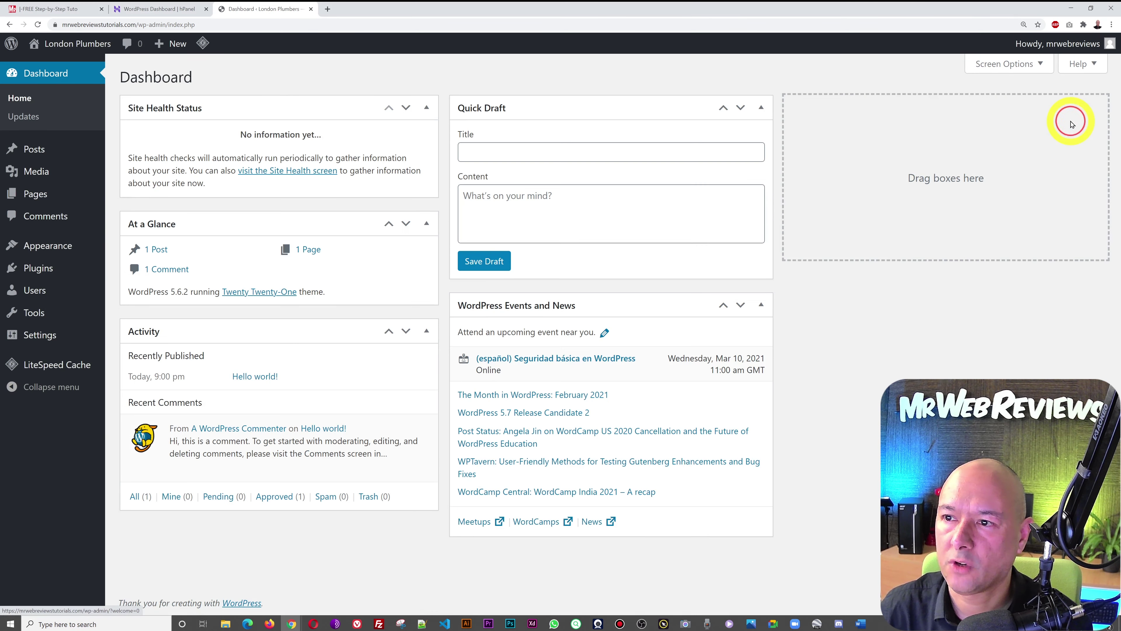
click(426, 108)
click(427, 145)
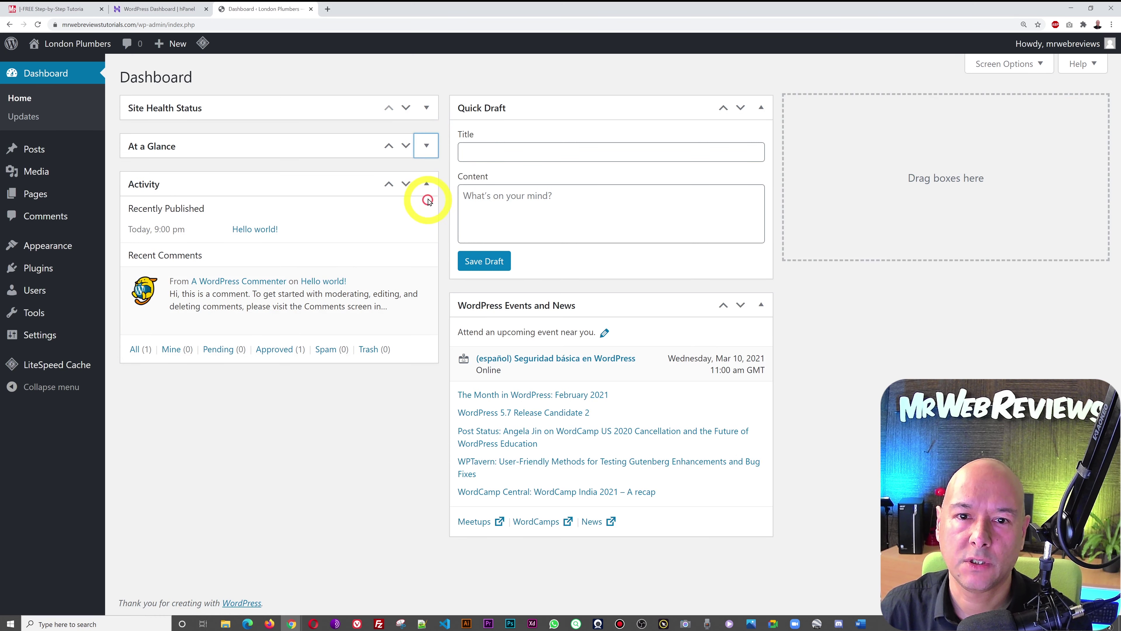
click(426, 184)
click(761, 107)
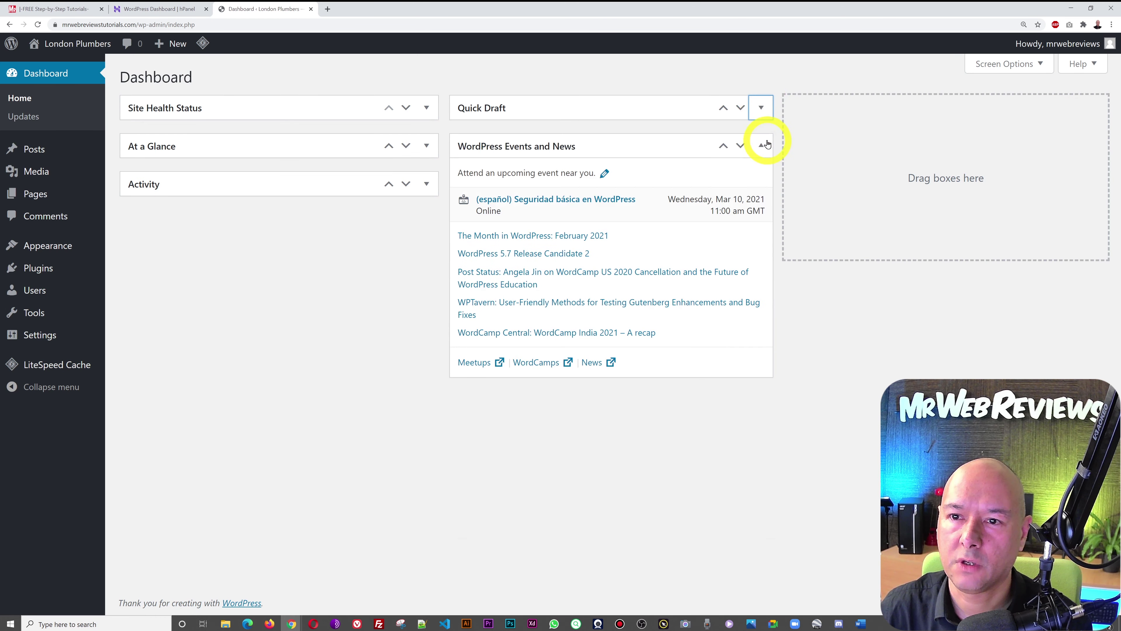
click(761, 146)
click(779, 421)
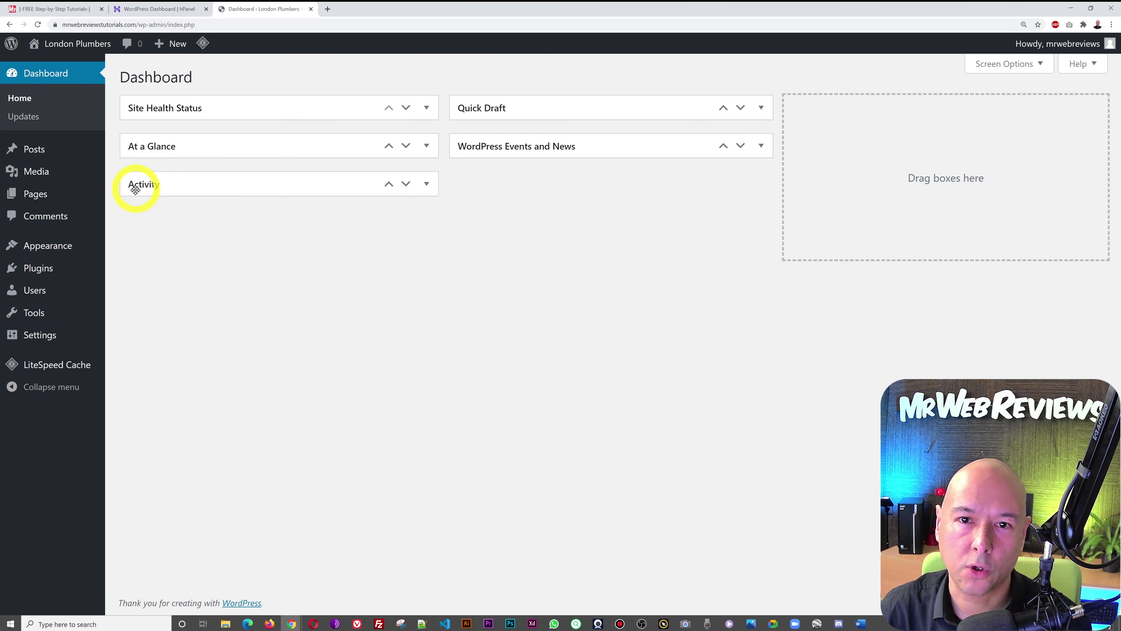
Browse the Posts, Pages, Themes and Settings screens, then return to the Dashboard.
click(27, 152)
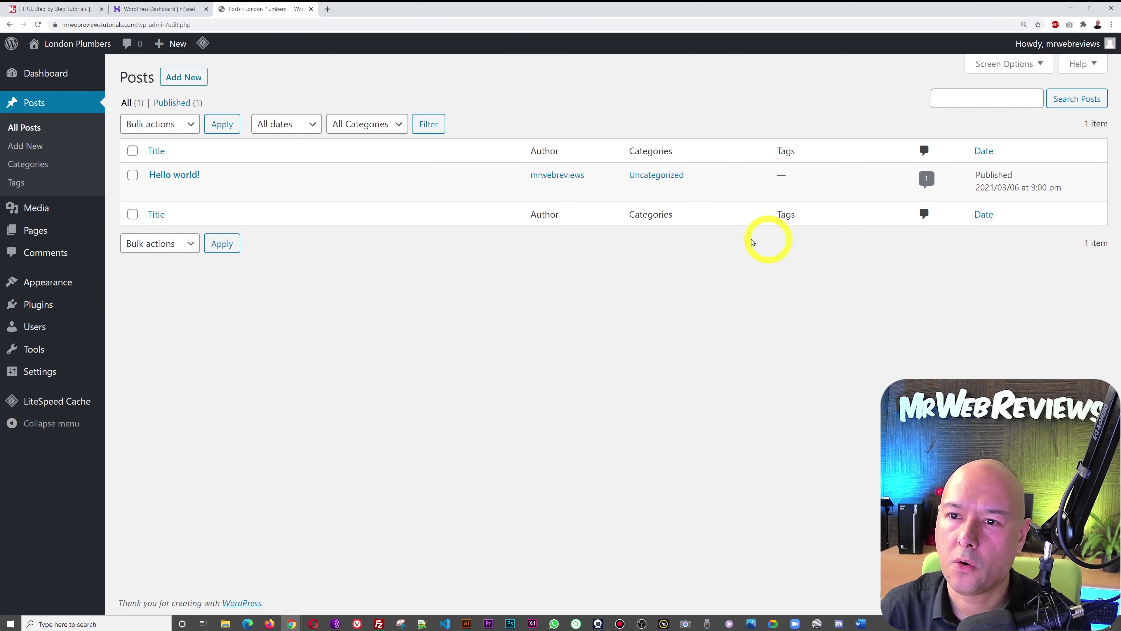
click(31, 230)
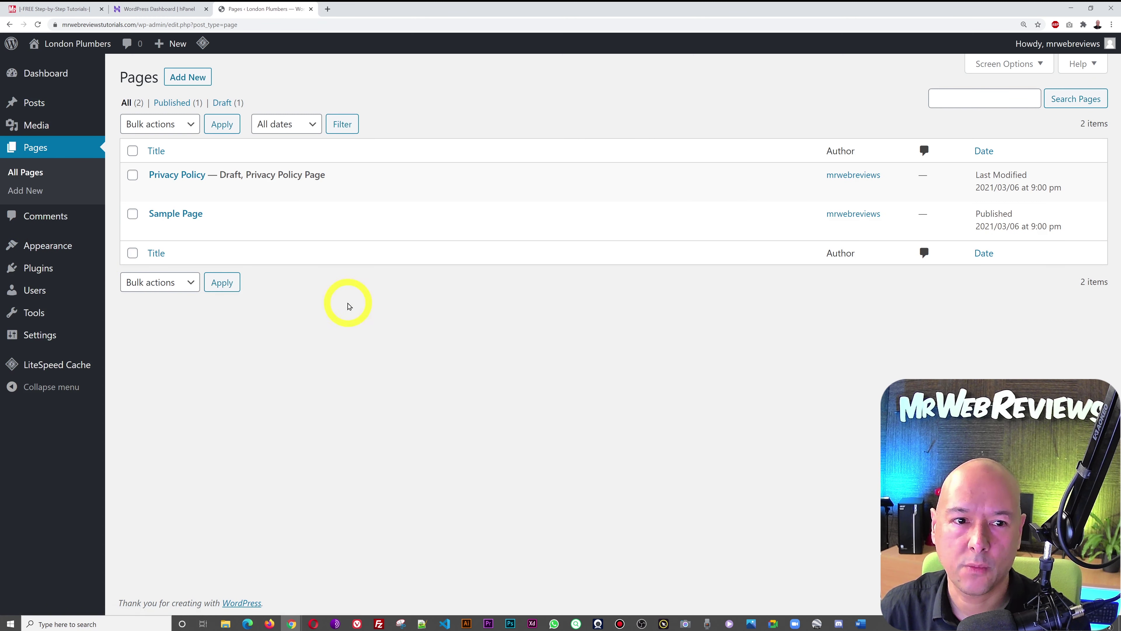
click(53, 246)
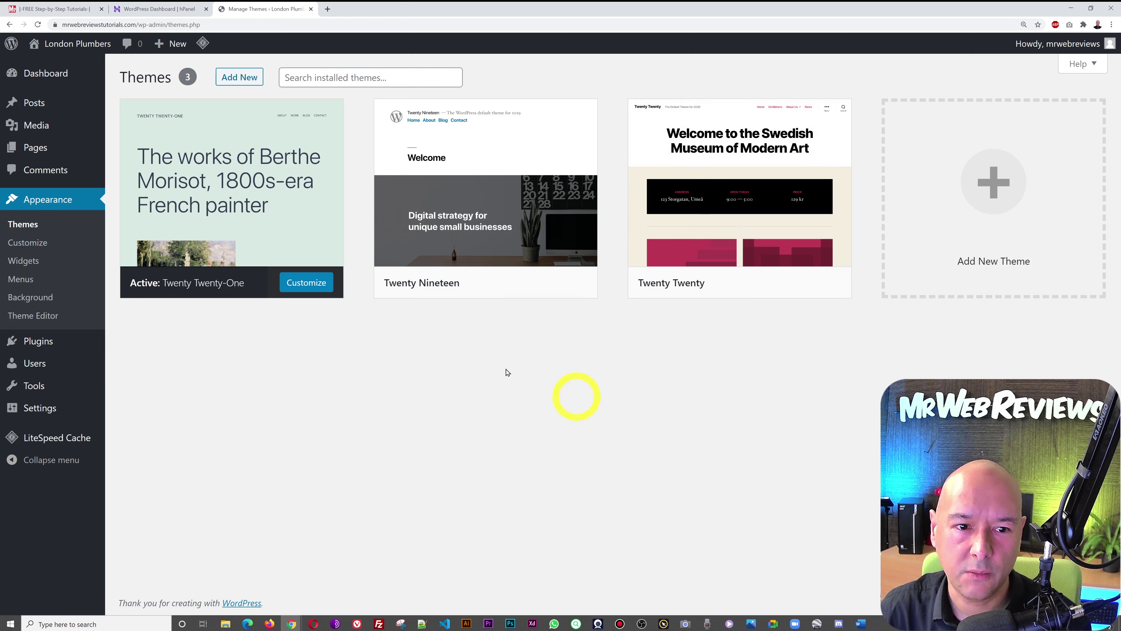
click(43, 404)
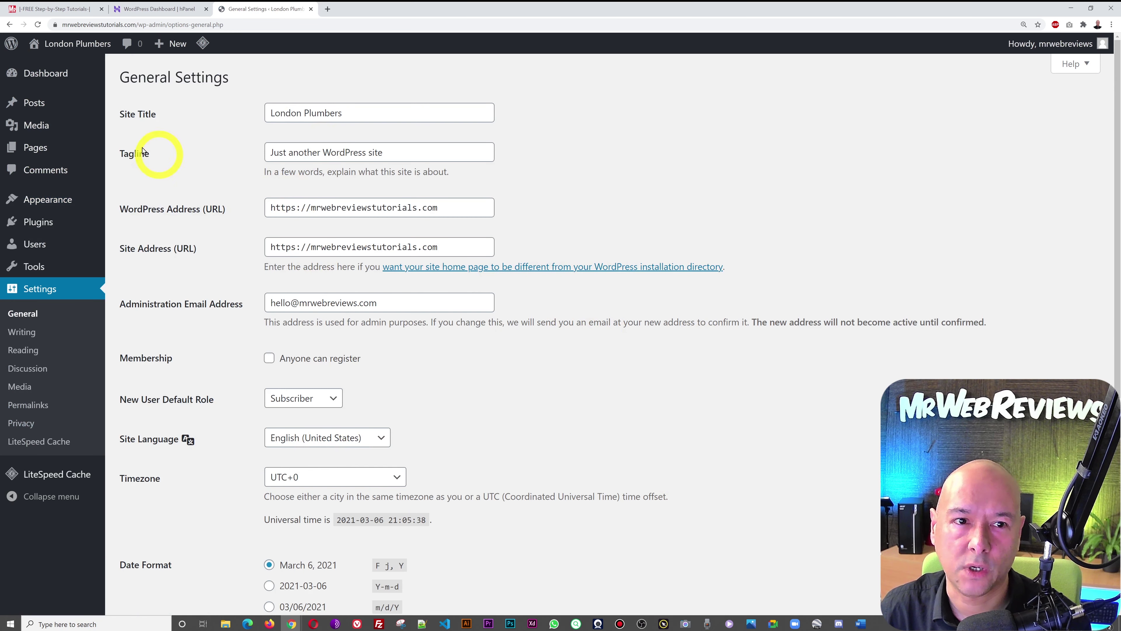
click(51, 79)
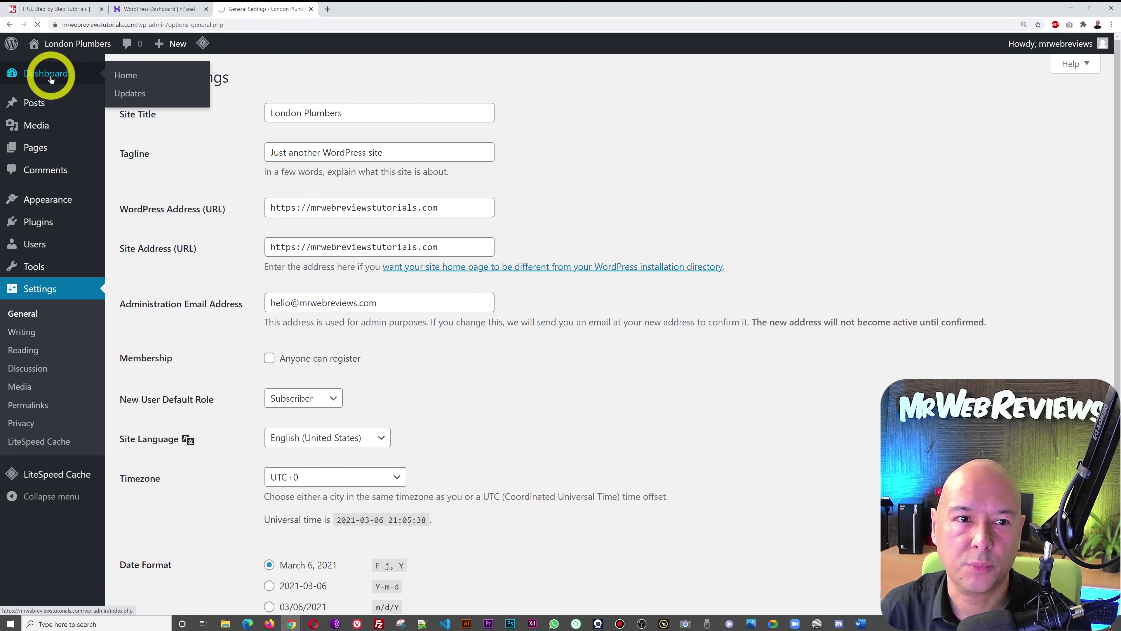
Open the live London Plumbers site in a new tab, view it, then return to admin.
right_click(57, 54)
click(62, 59)
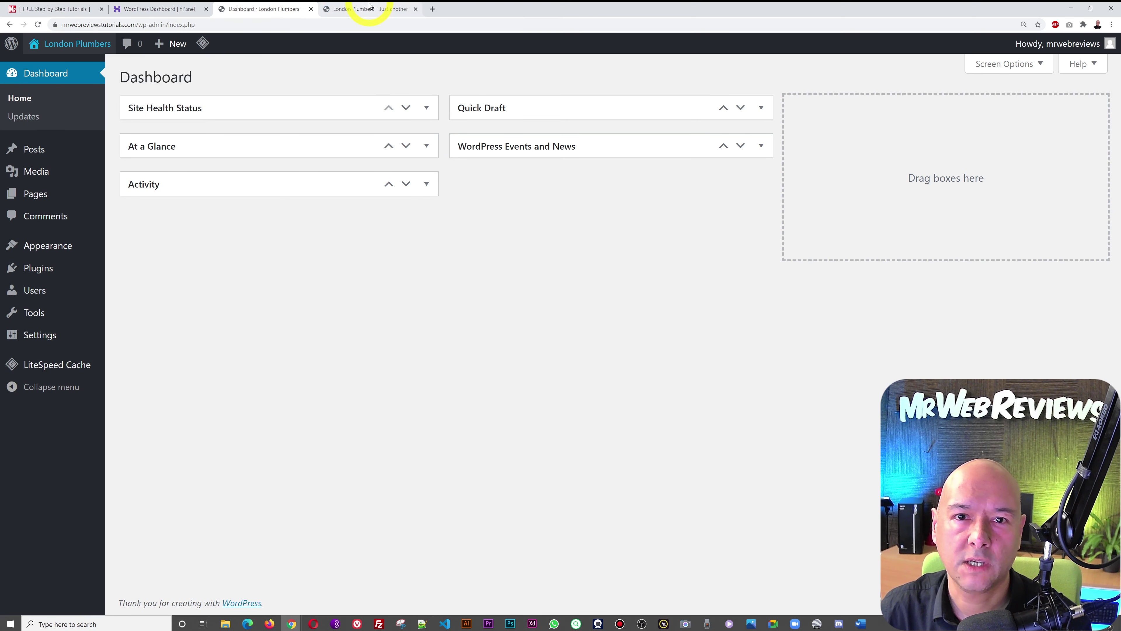
click(370, 6)
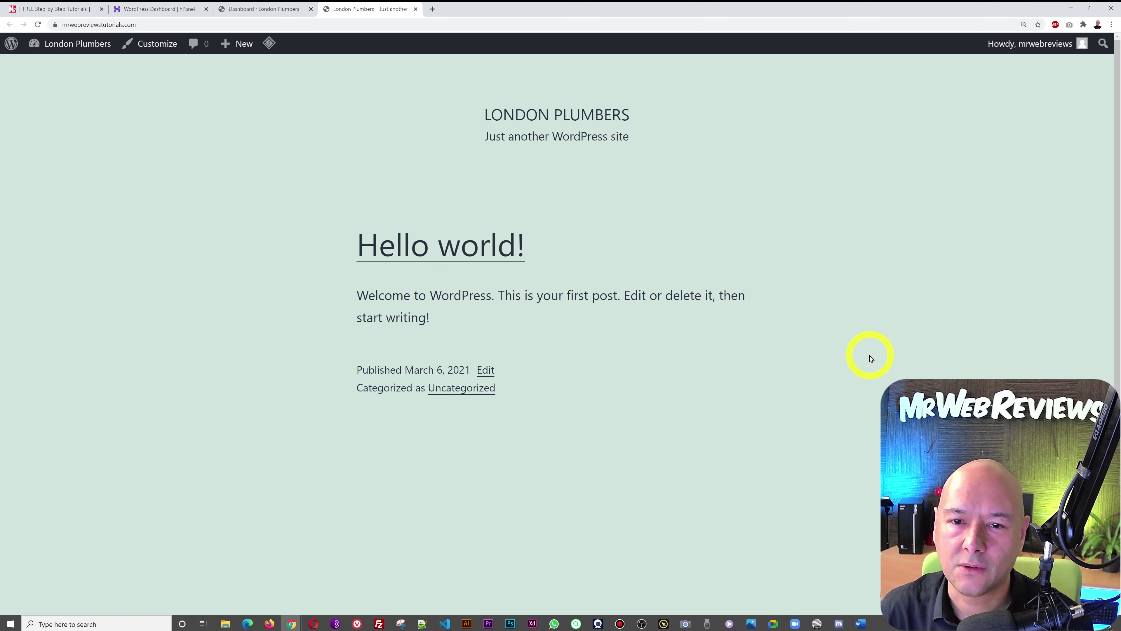
click(277, 10)
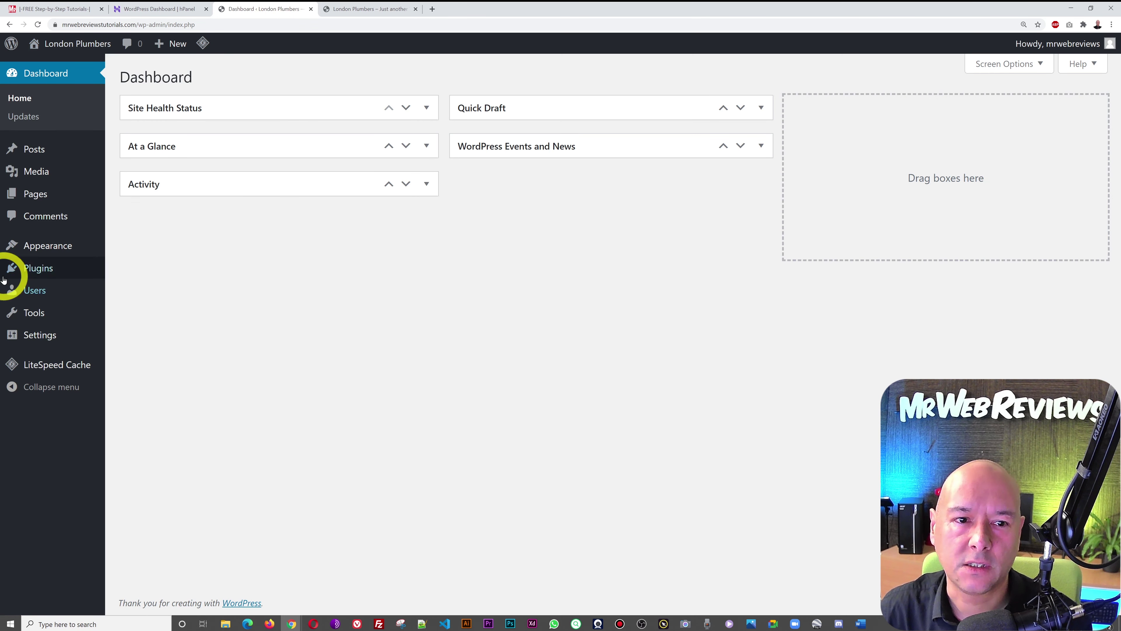
Search the theme directory for Astra, install it and activate it.
mouse_move(61, 249)
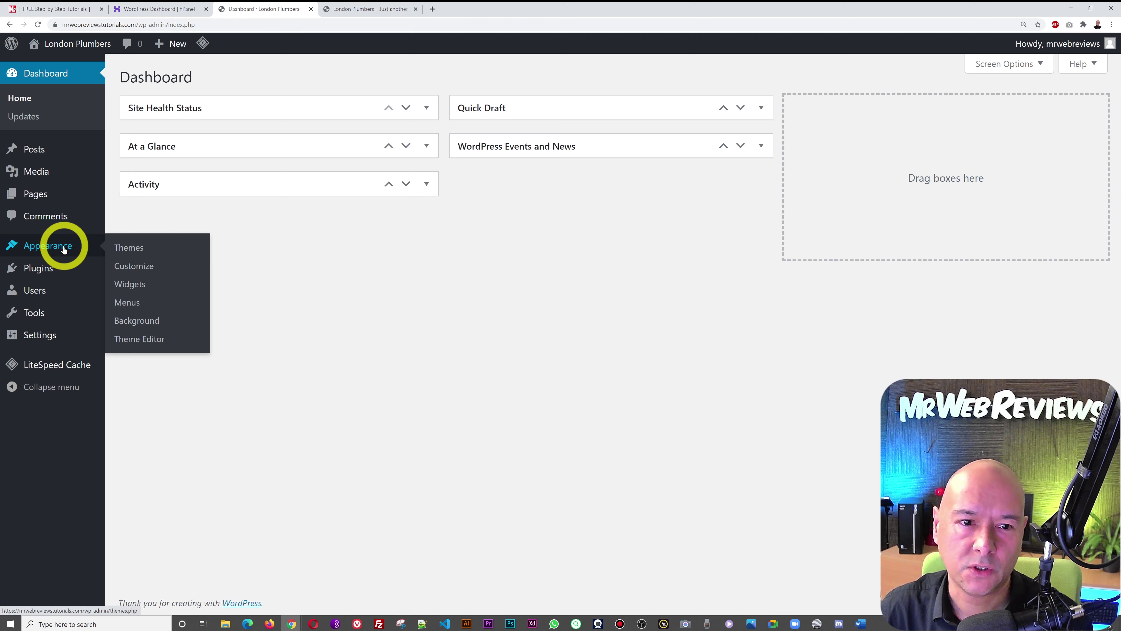
click(120, 255)
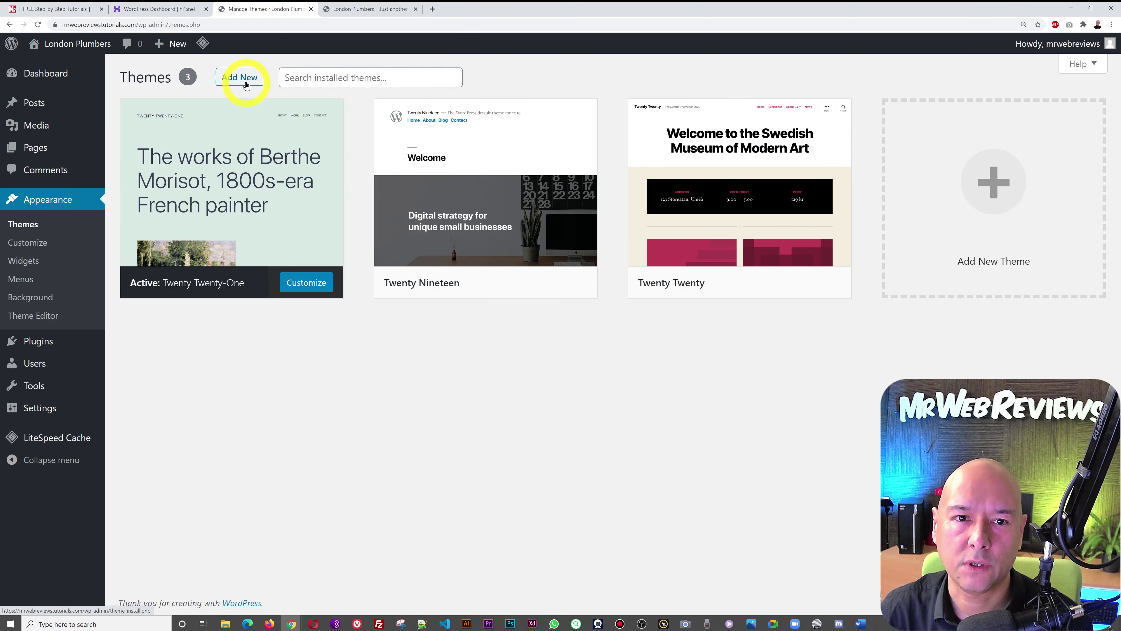
click(243, 78)
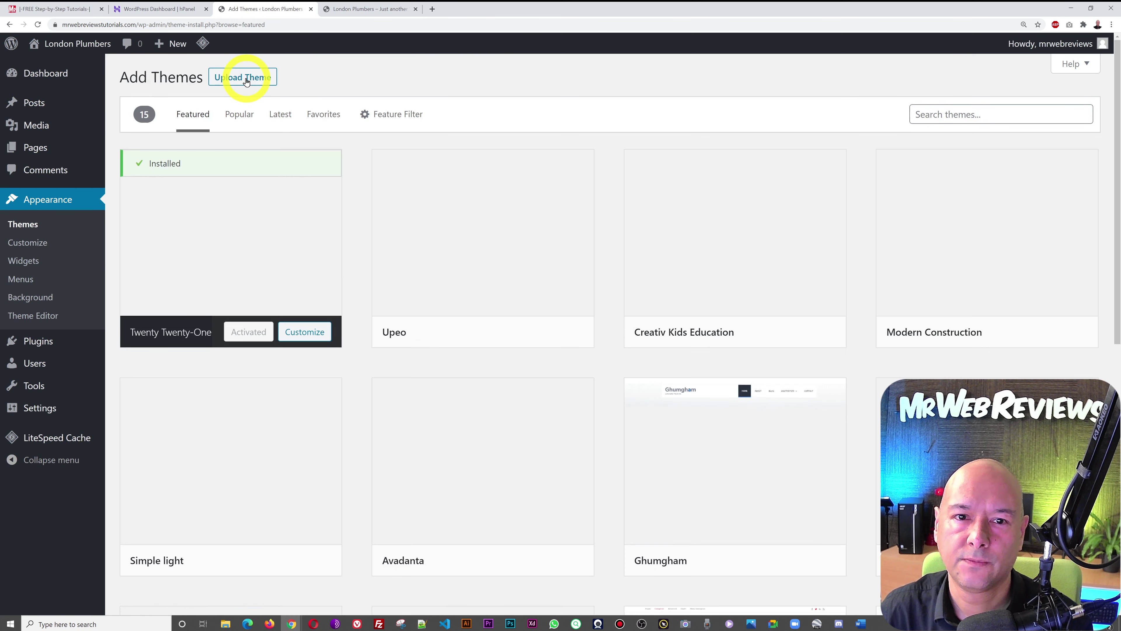
click(998, 118)
text(astra)
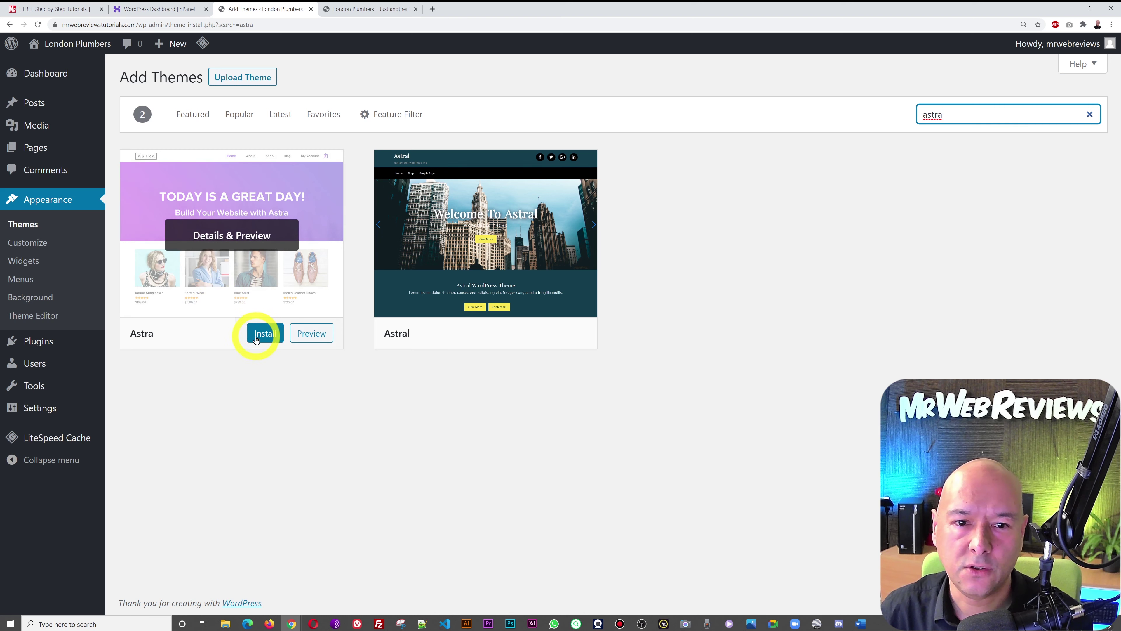
click(262, 335)
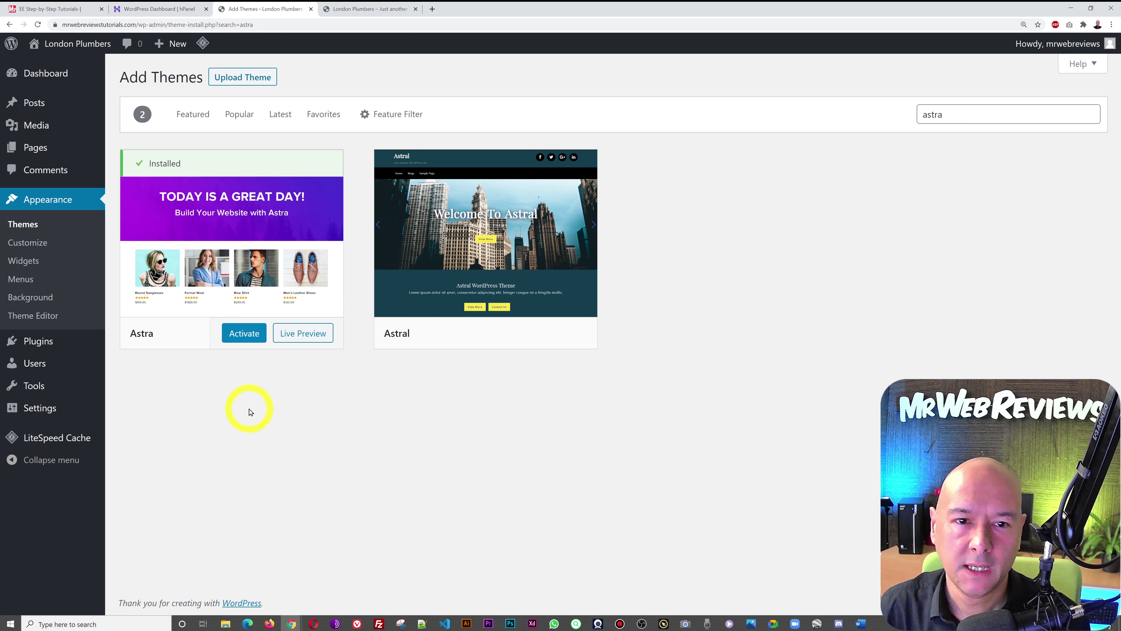
click(251, 335)
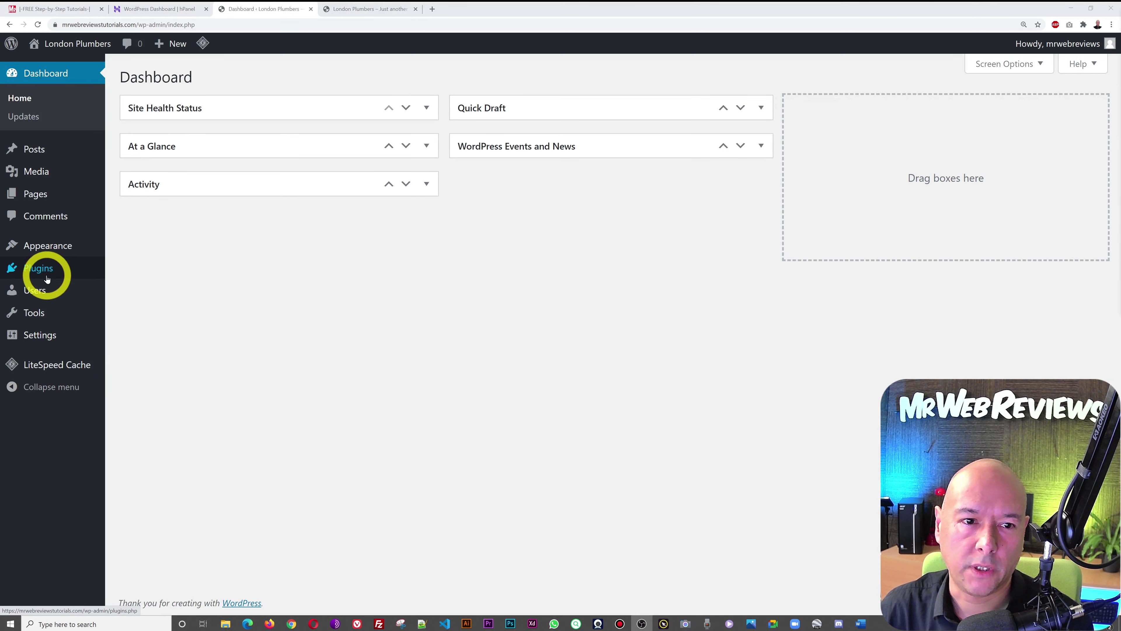
Bulk-delete Akismet Anti-Spam and Hello Dolly, deactivate LiteSpeed Cache, then view the site's front page.
click(47, 274)
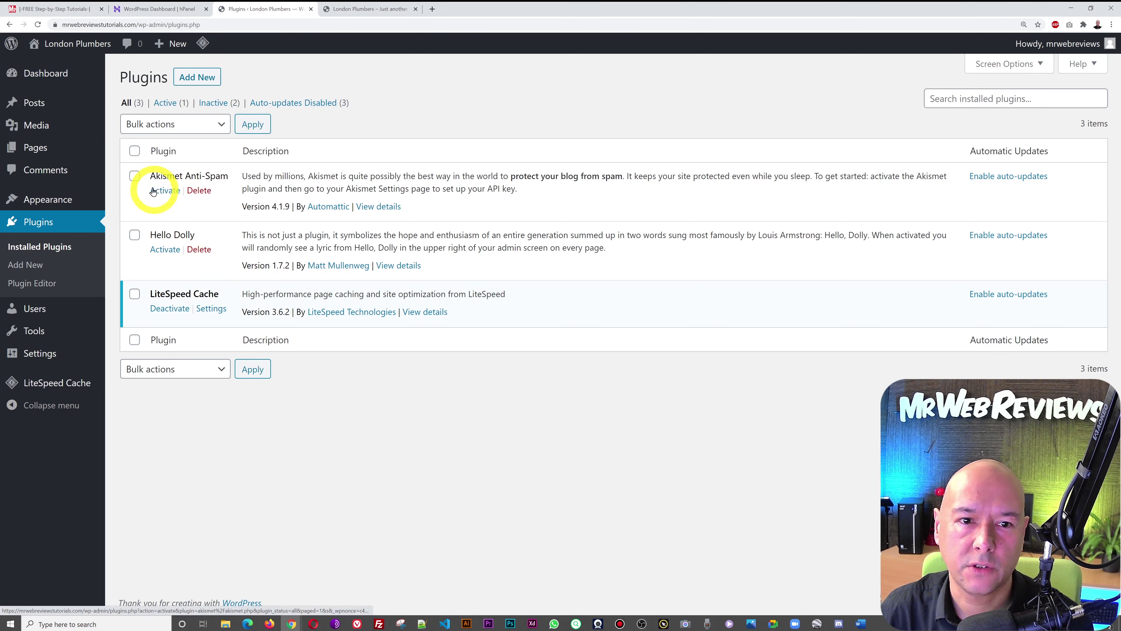
click(134, 176)
click(134, 234)
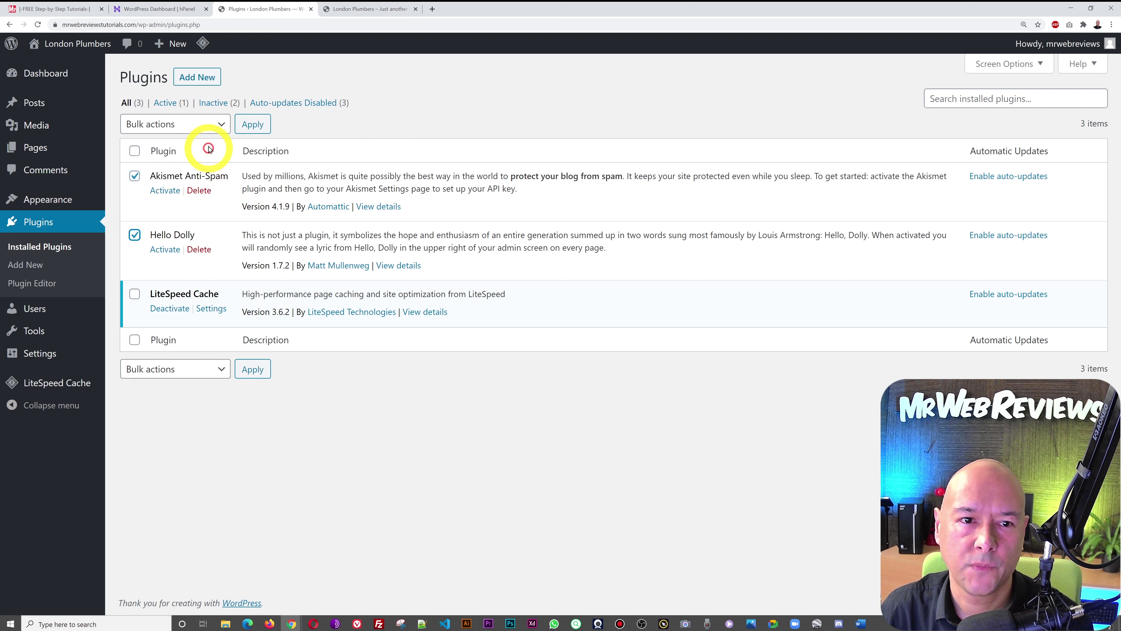
click(207, 129)
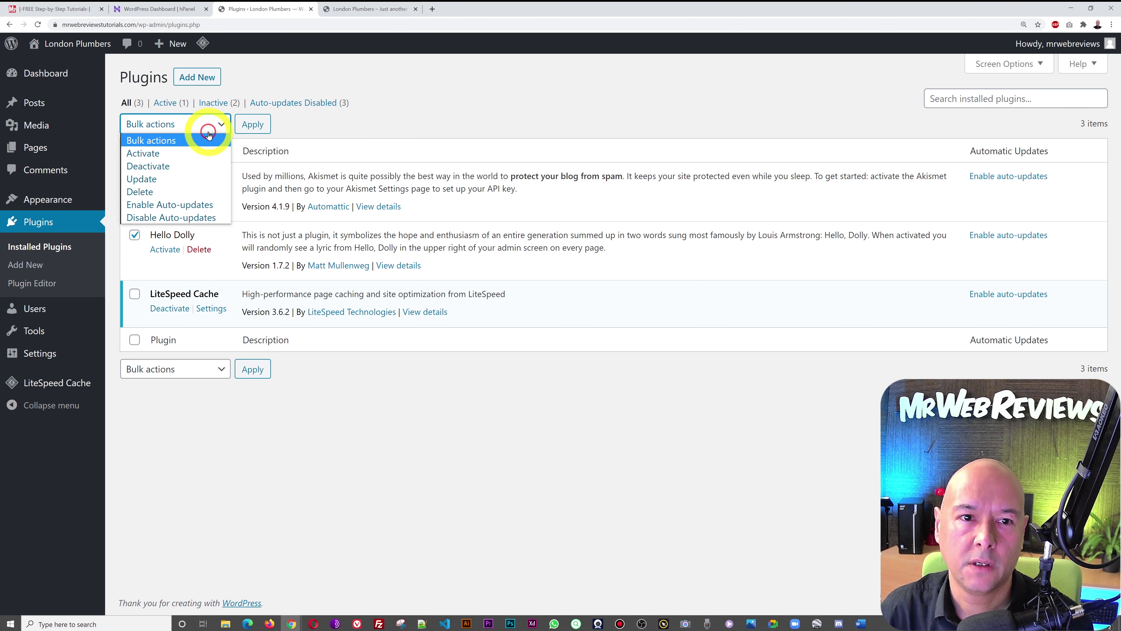
click(200, 191)
click(254, 125)
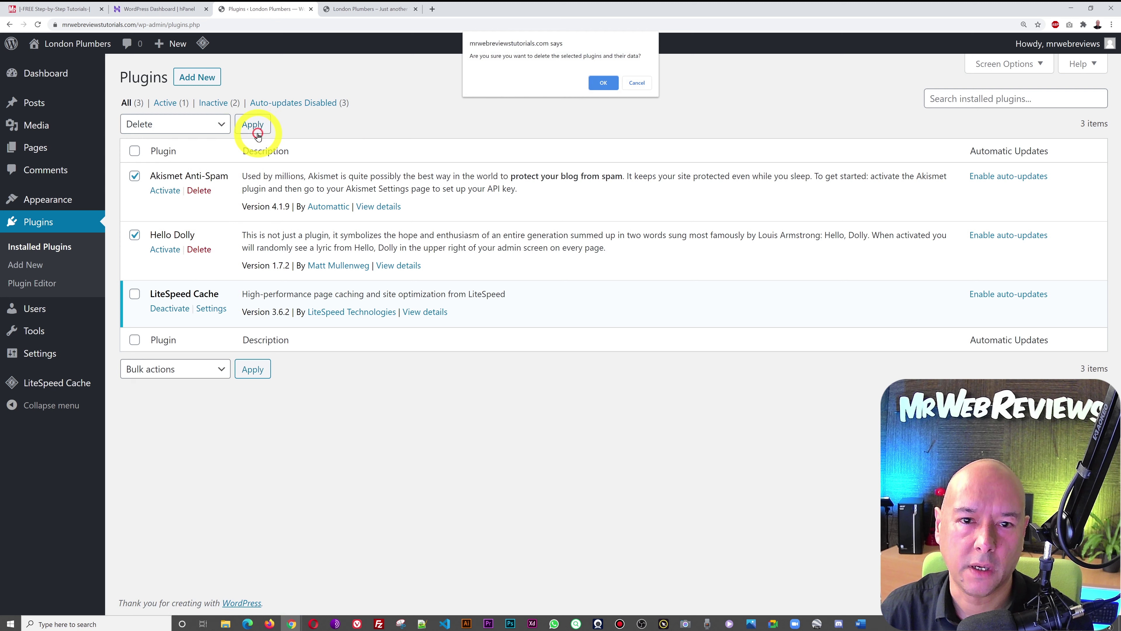
click(603, 82)
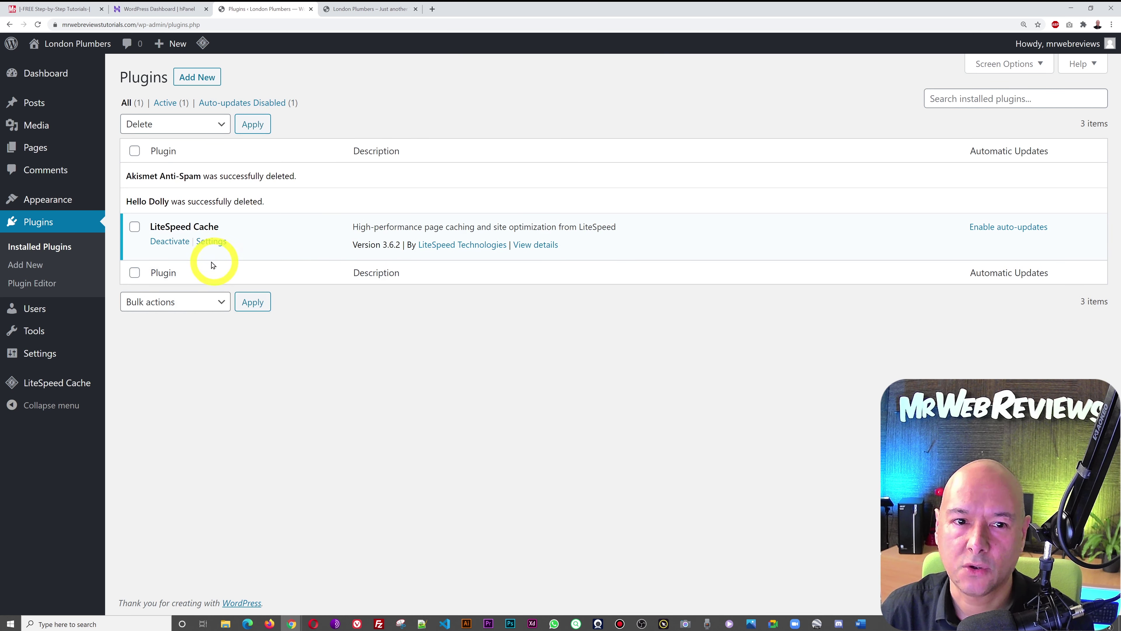
click(177, 244)
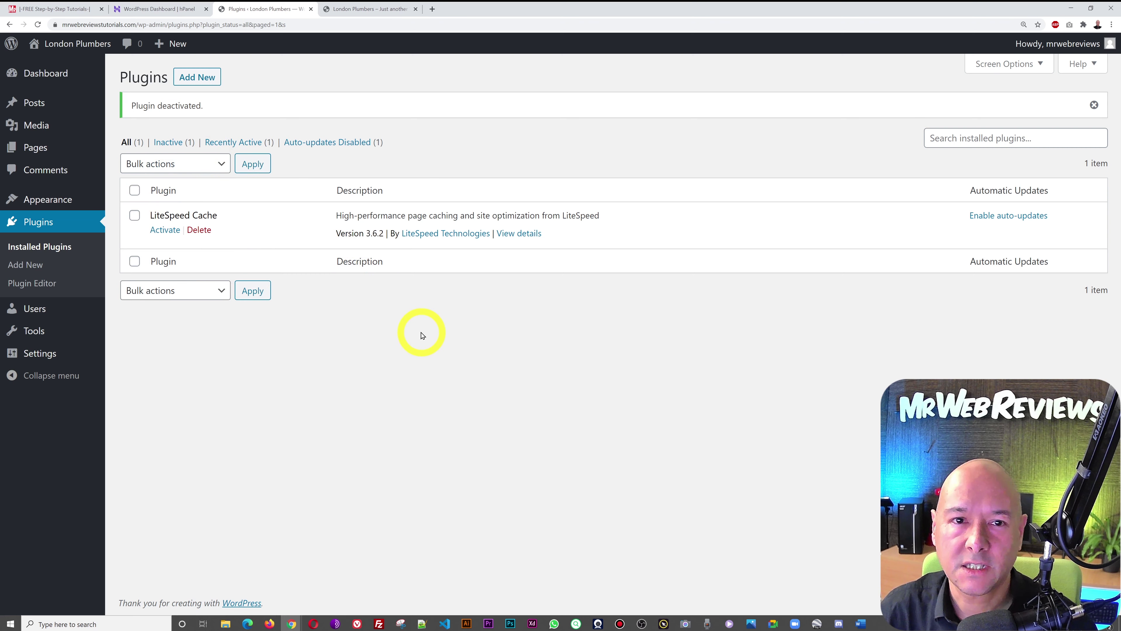
click(366, 9)
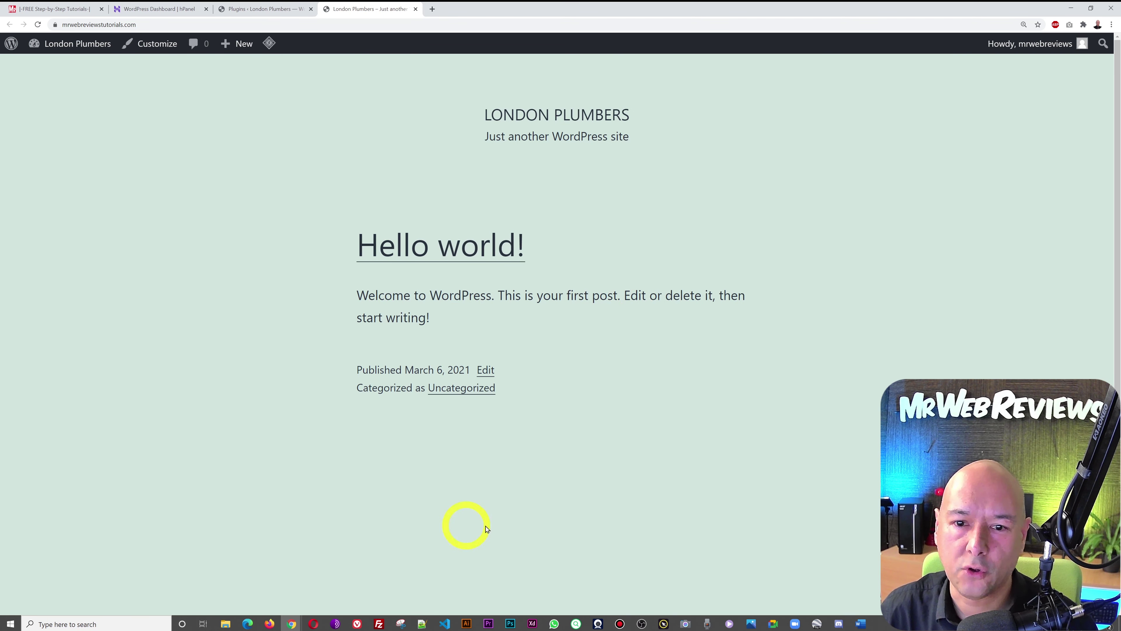
Search the theme directory for 'astr', then install and activate the Astra theme.
click(263, 9)
mouse_move(42, 199)
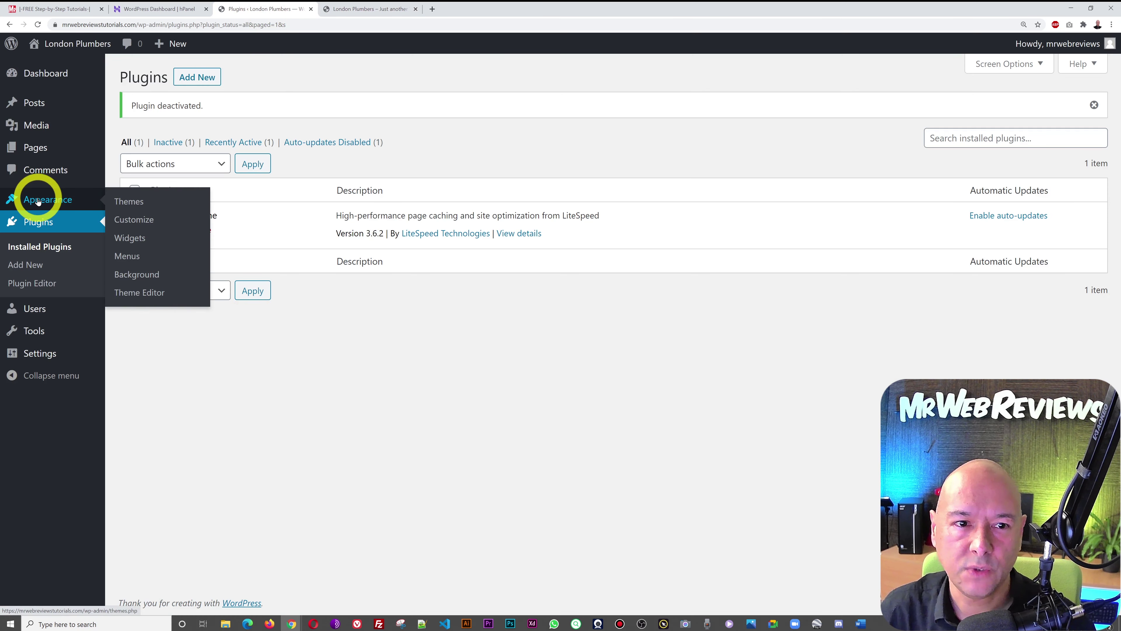
click(137, 206)
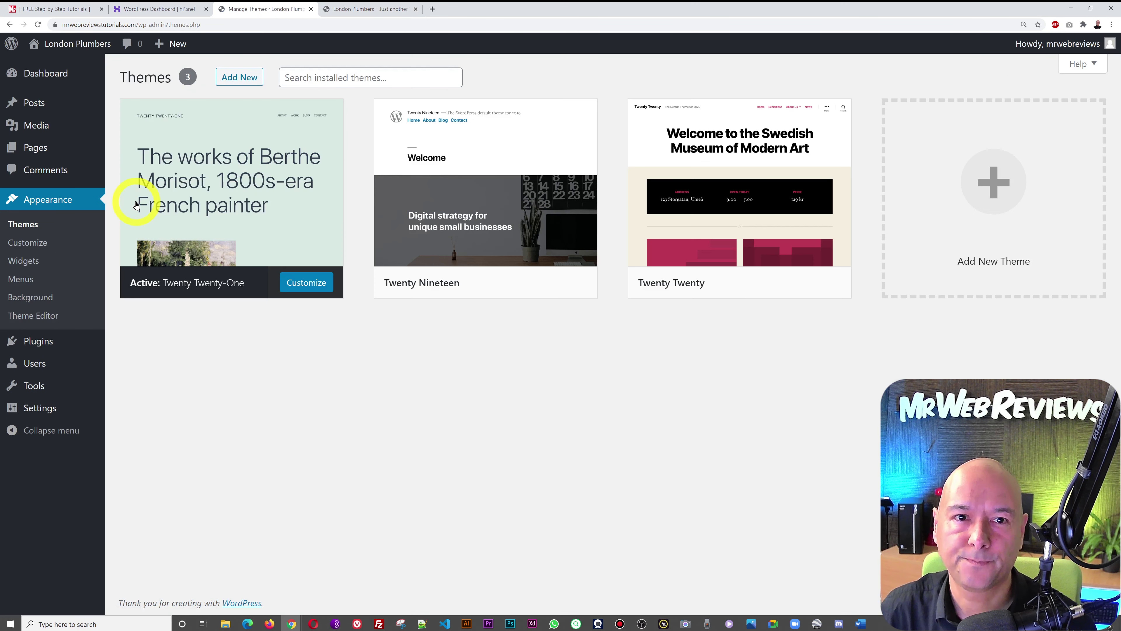
click(236, 79)
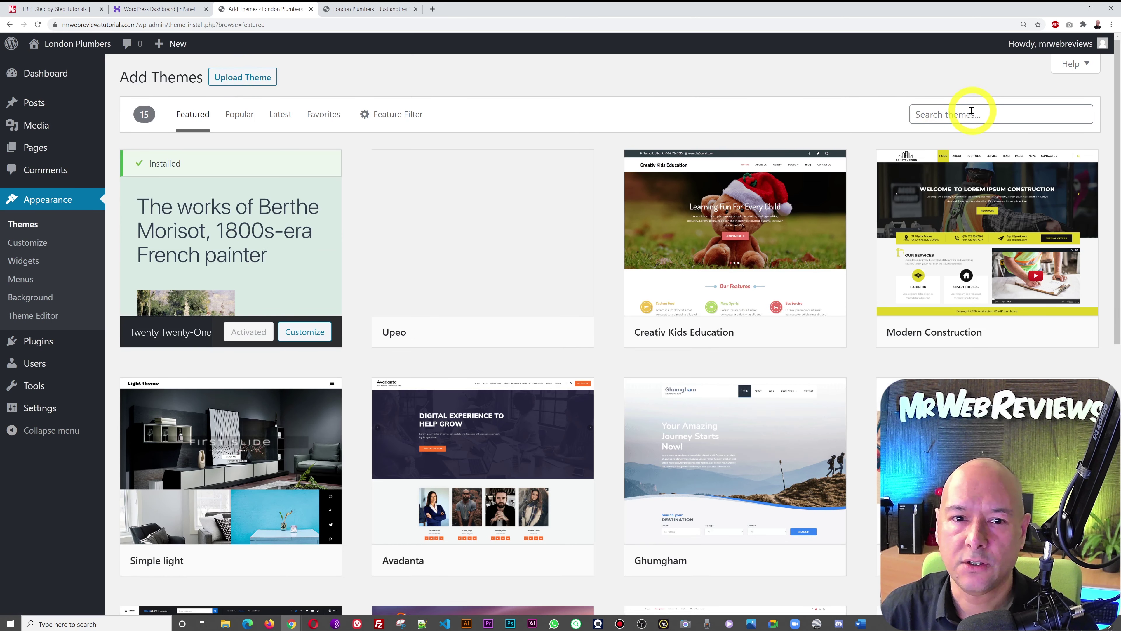
click(971, 111)
text(astra)
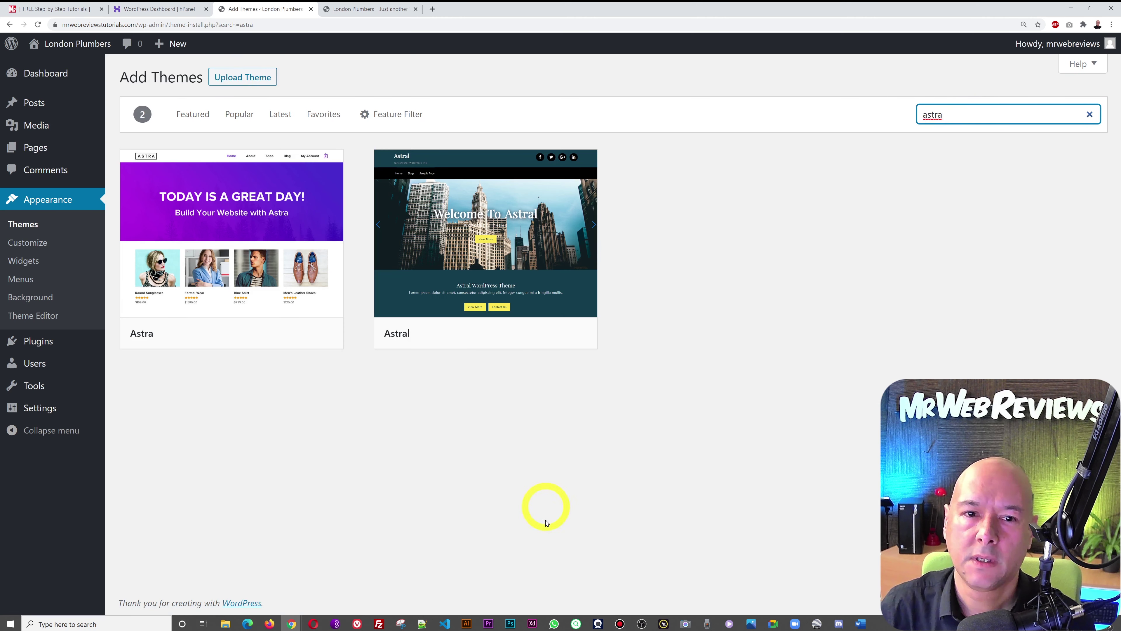
mouse_move(204, 293)
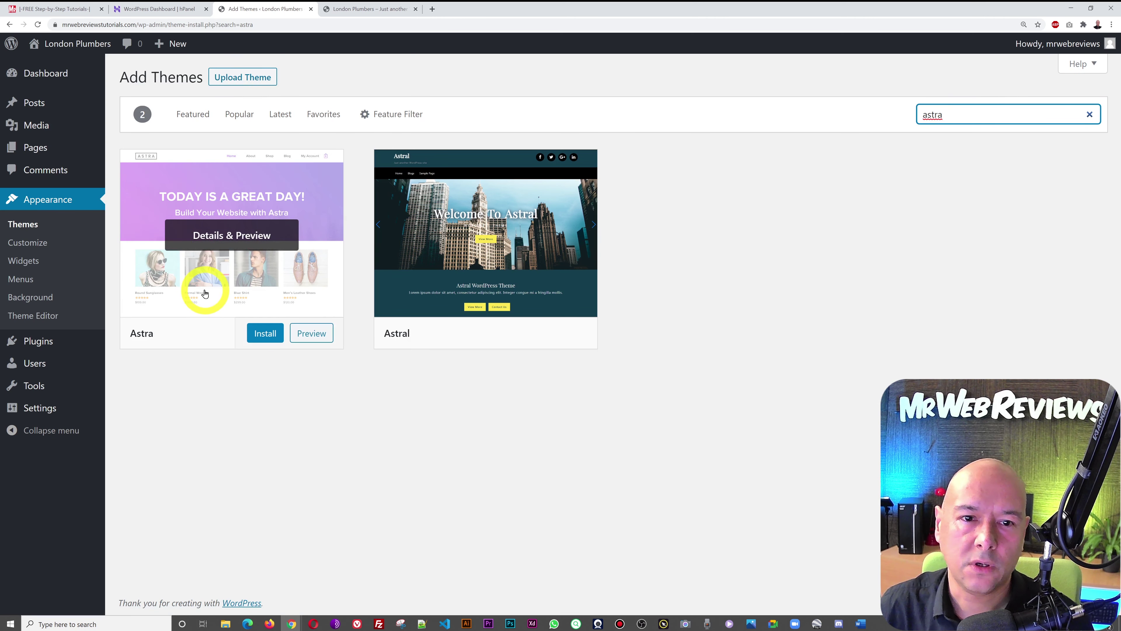
click(265, 333)
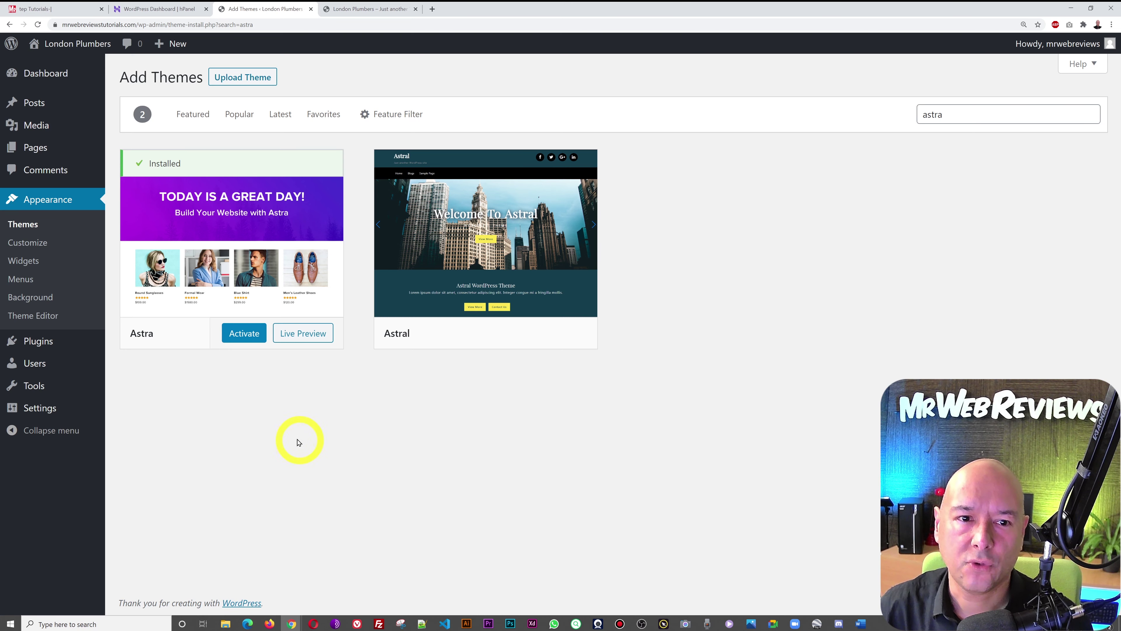
click(244, 336)
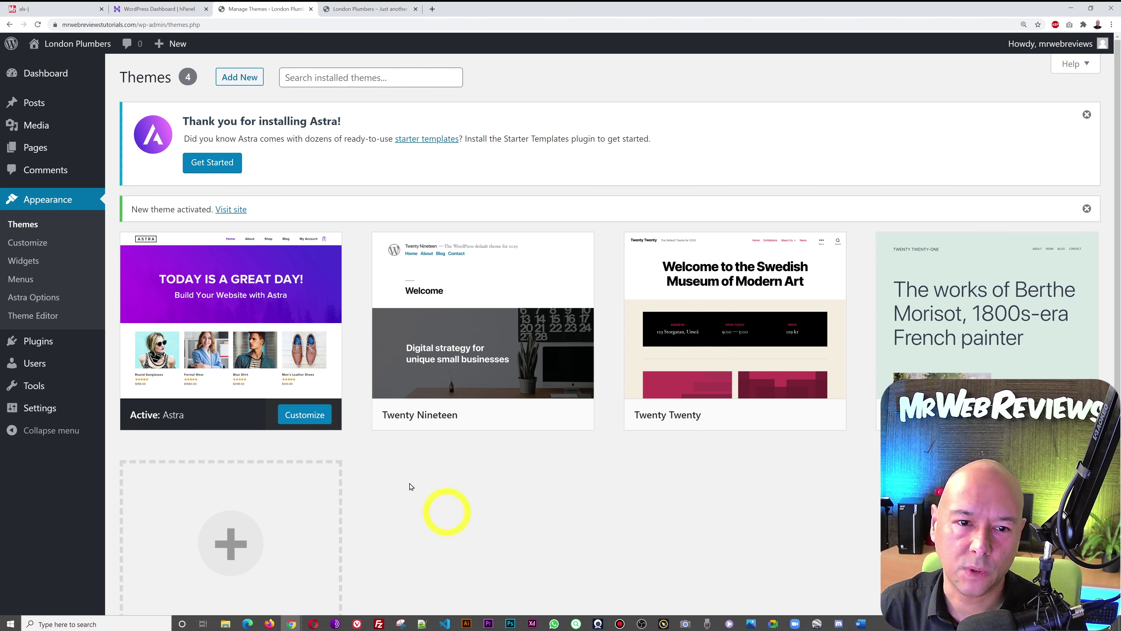
Open the Astra theme's details and go to its Astra Options page.
mouse_move(231, 325)
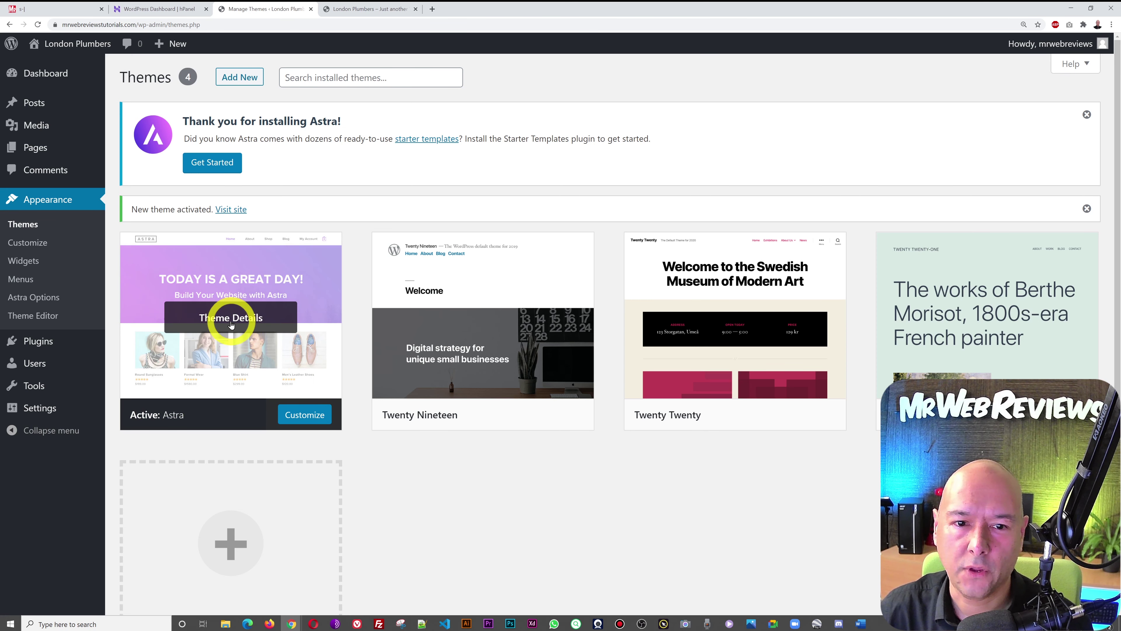
click(231, 325)
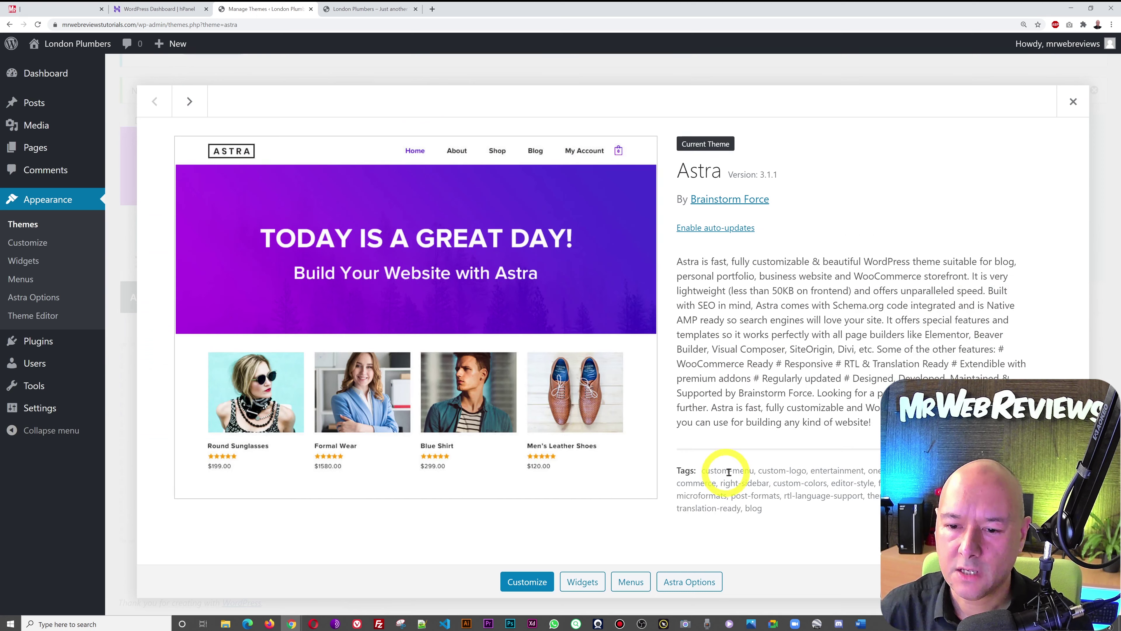
click(703, 584)
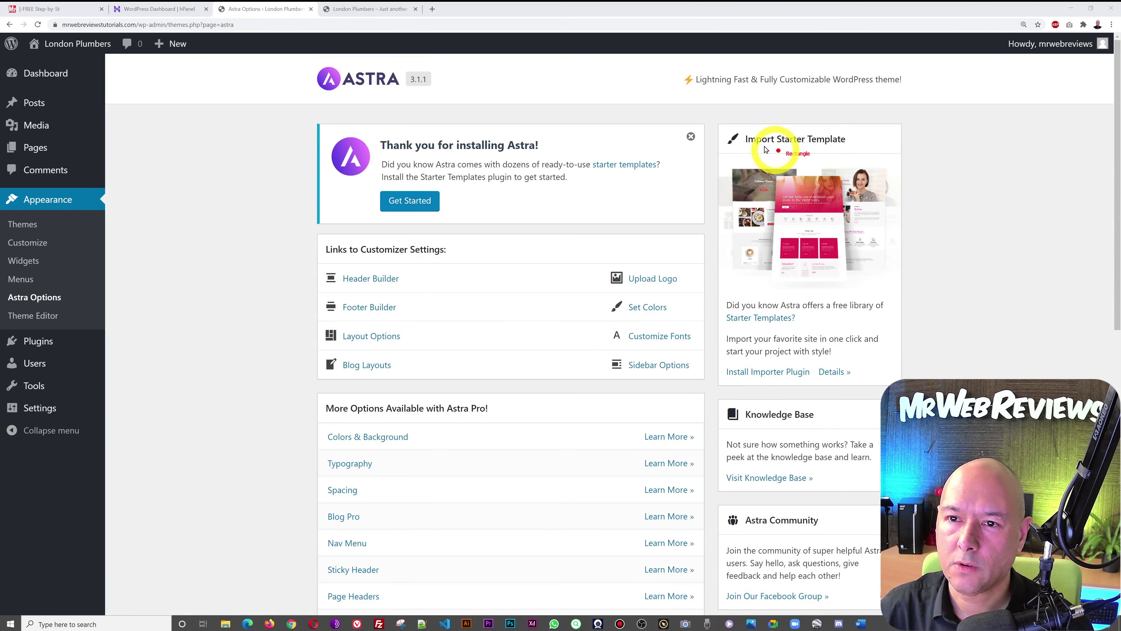
mouse_move(711, 119)
mouse_down()
mouse_move(890, 393)
mouse_move(915, 396)
mouse_up()
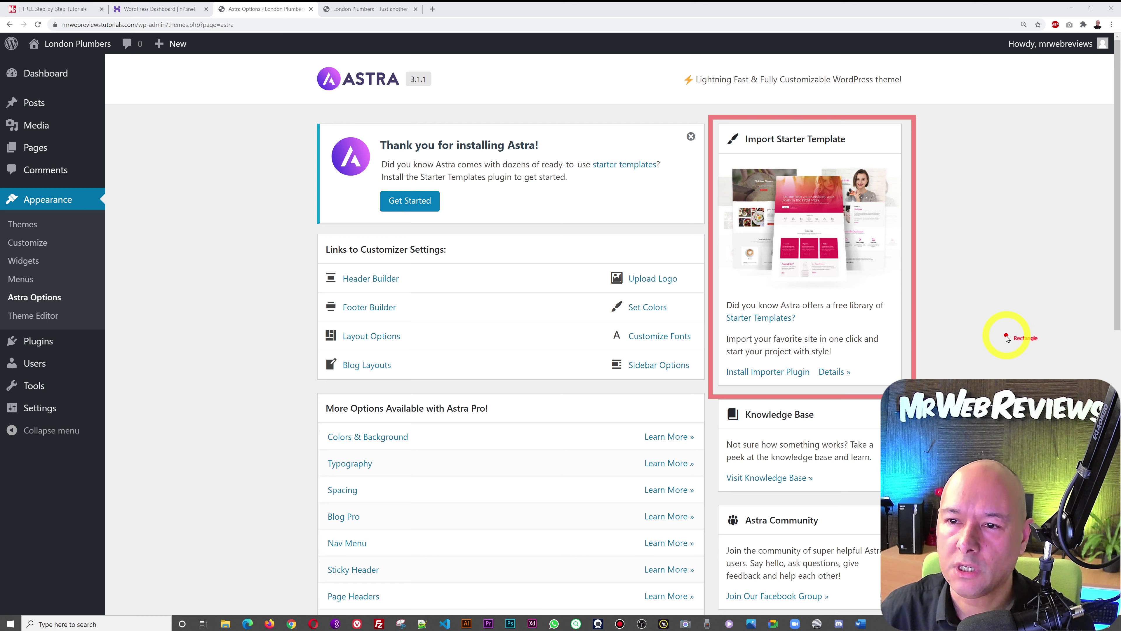
key(Escape)
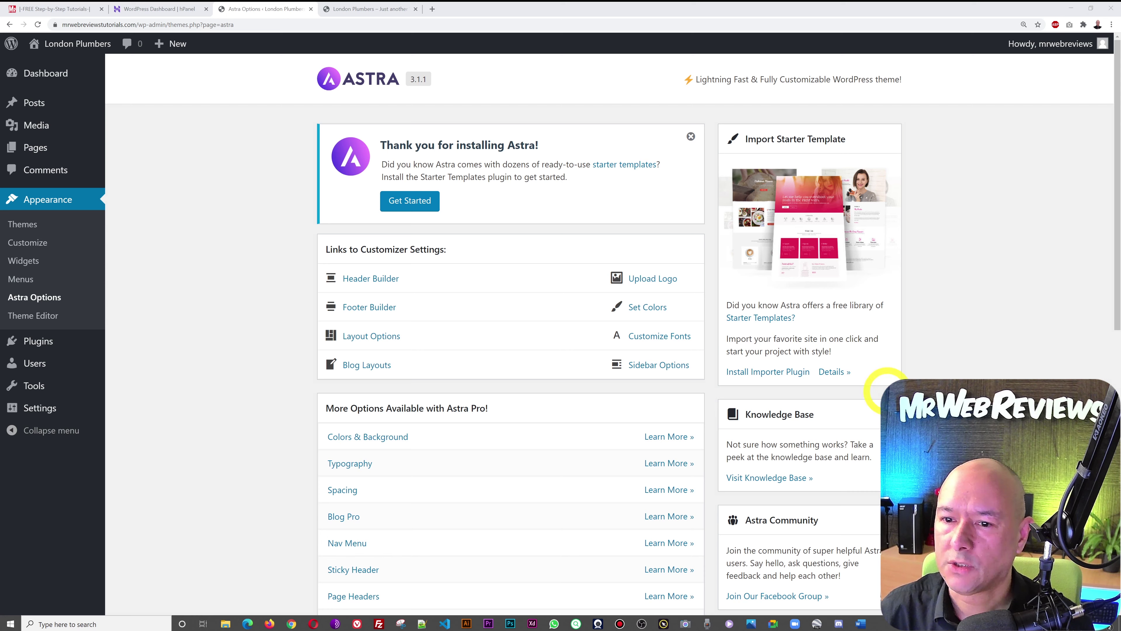
Install the Starter Templates importer with Elementor as page builder, browse the gallery, and return to its top.
click(750, 373)
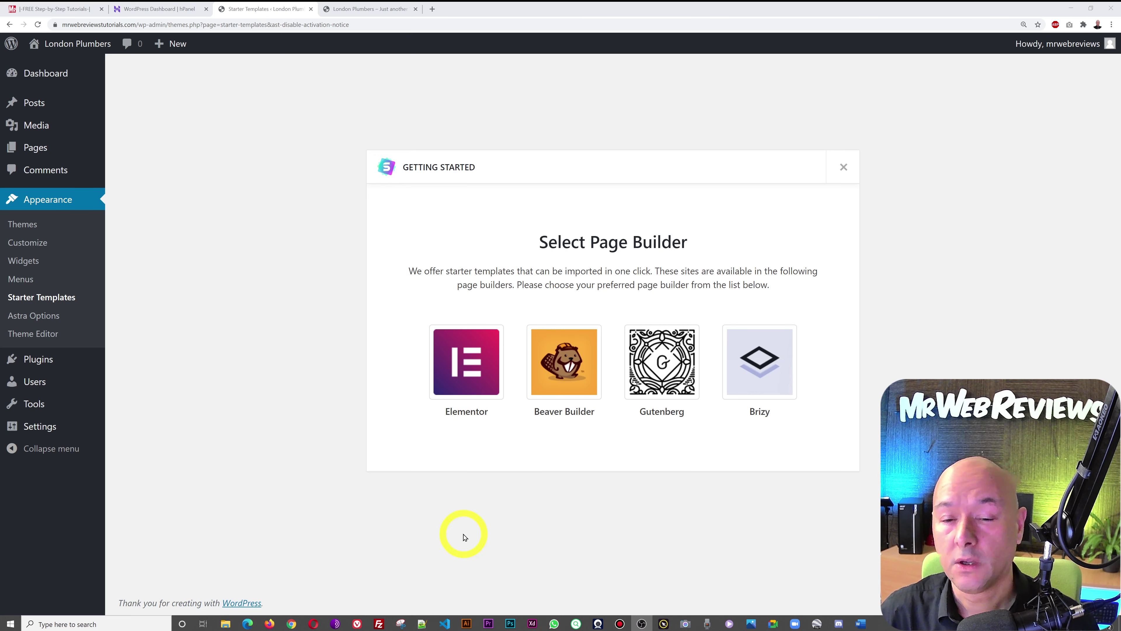
click(477, 379)
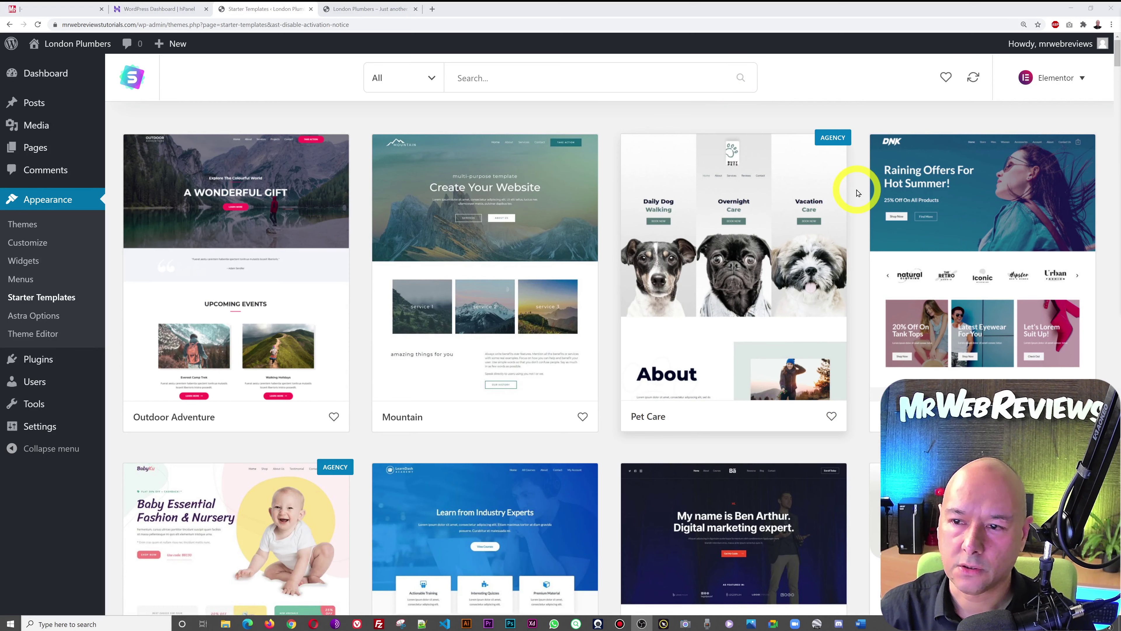
scroll(955, 233, down, 5)
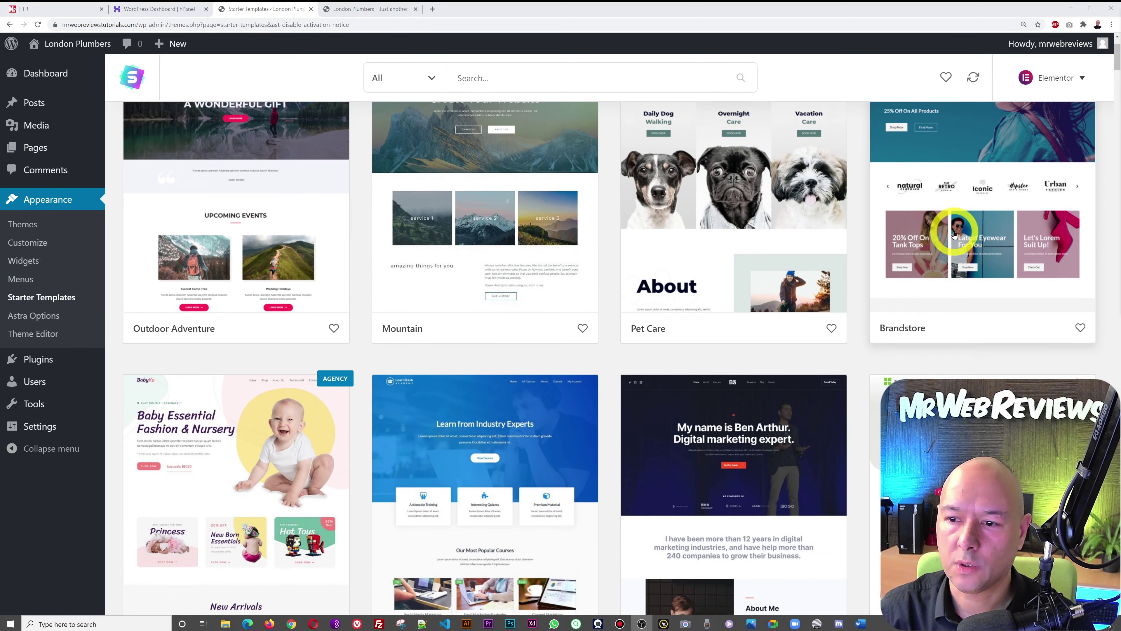
scroll(955, 234, down, 3)
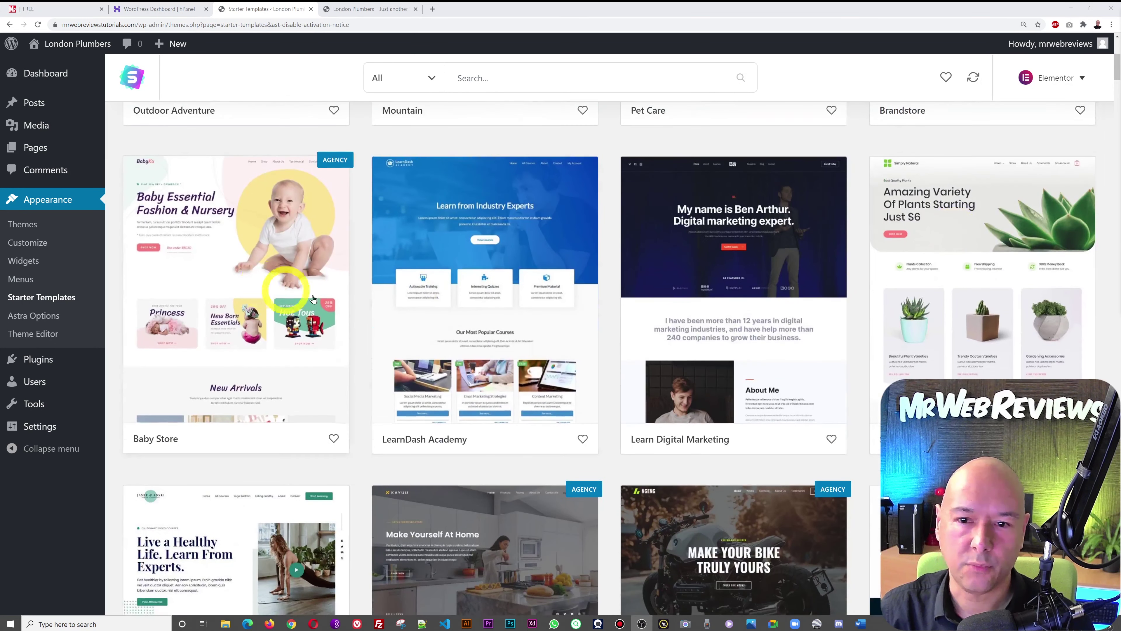
scroll(963, 276, down, 7)
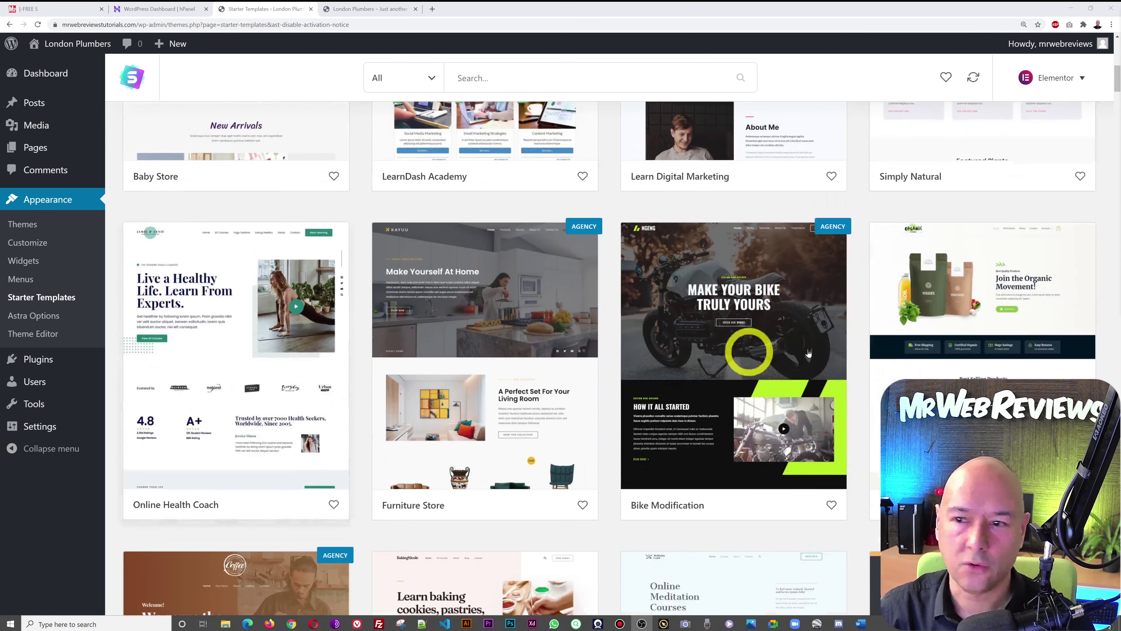
scroll(1071, 243, down, 7)
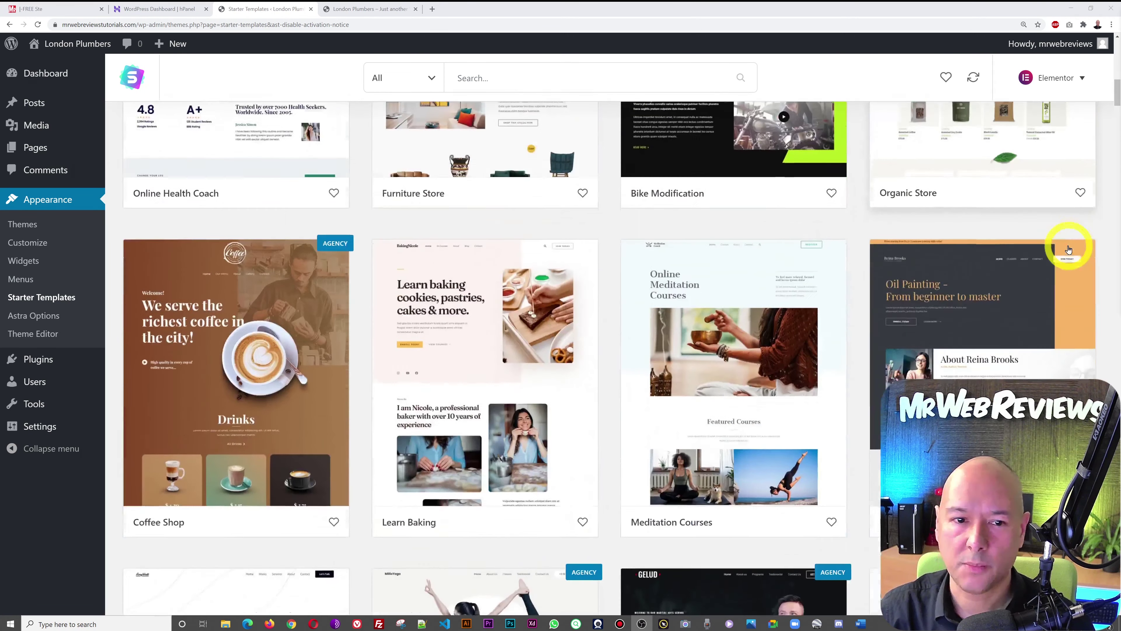
scroll(833, 333, down, 6)
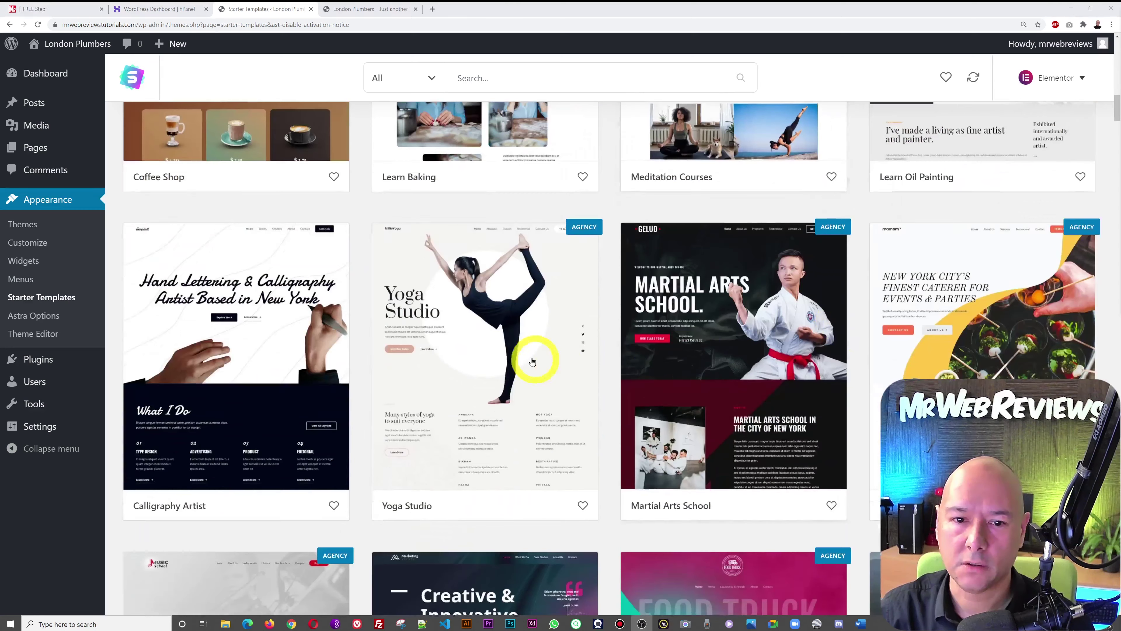
scroll(950, 375, down, 14)
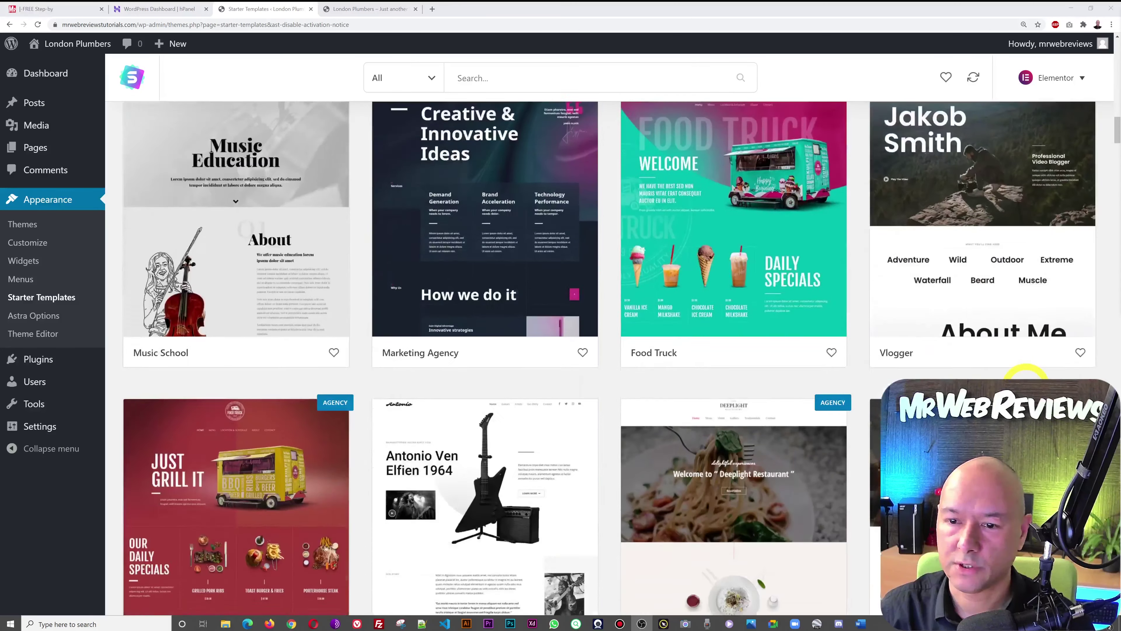
scroll(950, 375, down, 10)
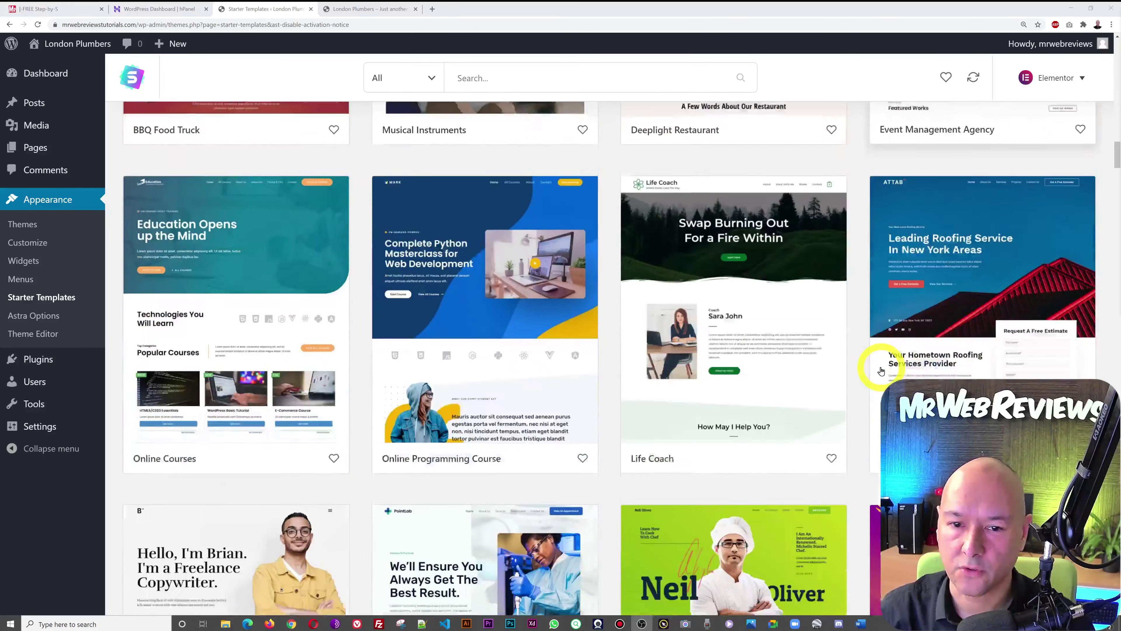
scroll(879, 371, down, 5)
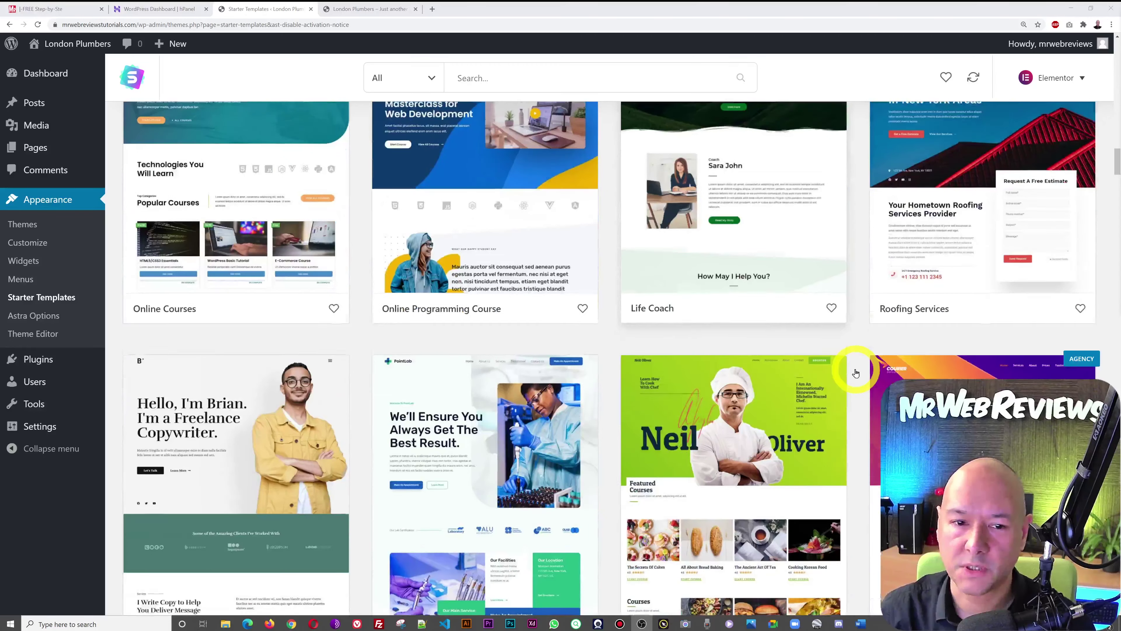
scroll(855, 373, down, 3)
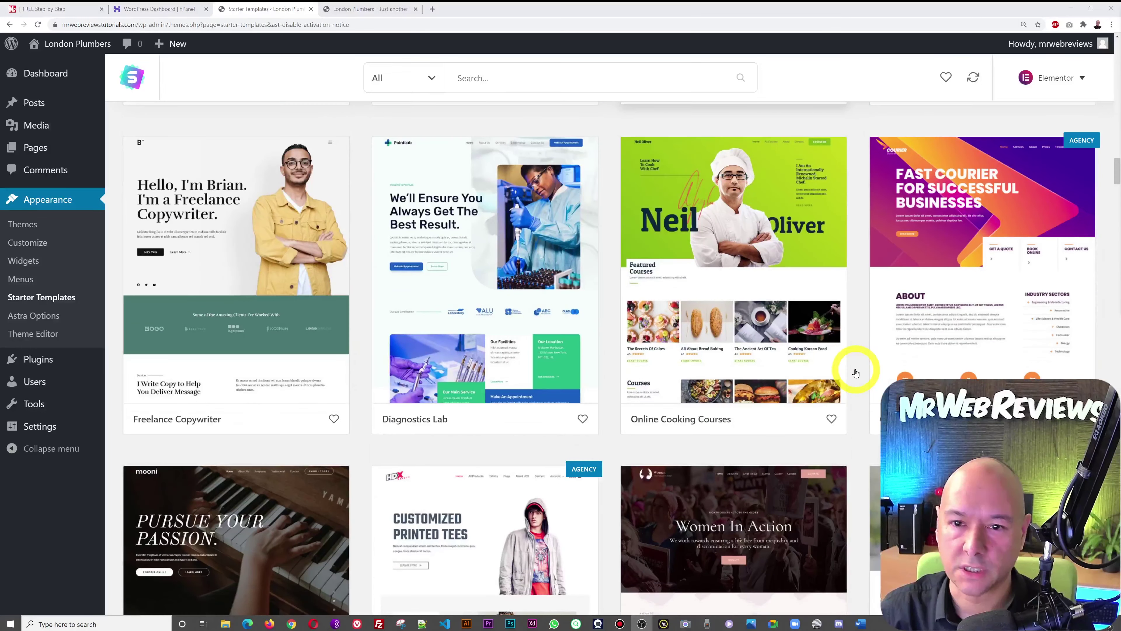
scroll(856, 374, down, 6)
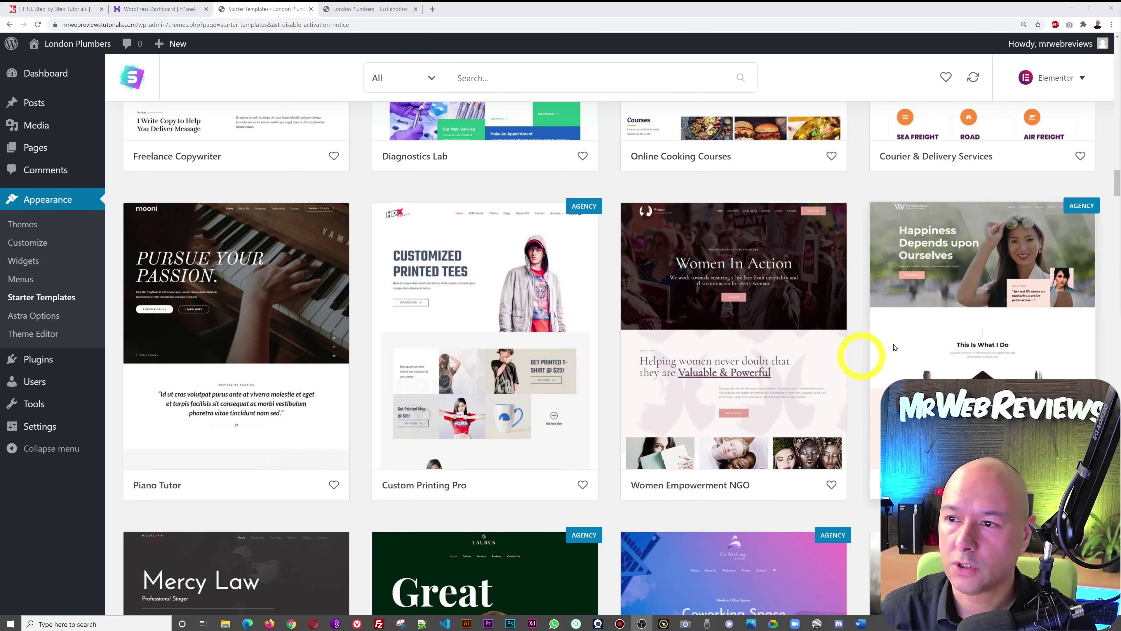
drag(1117, 182, 1118, 129)
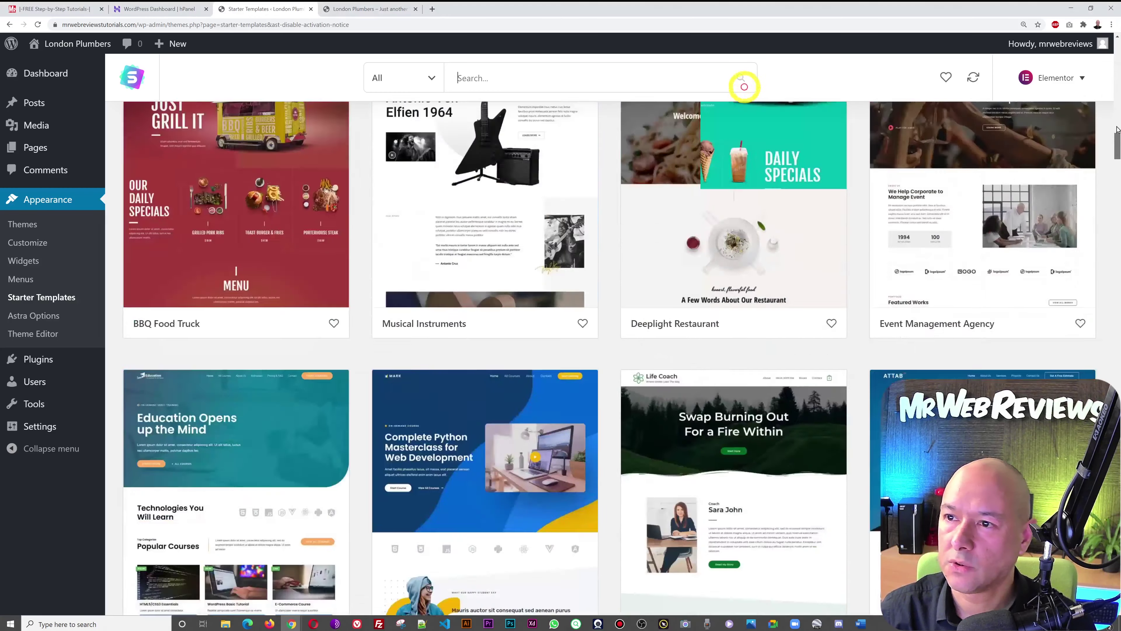
scroll(744, 87, up, 10)
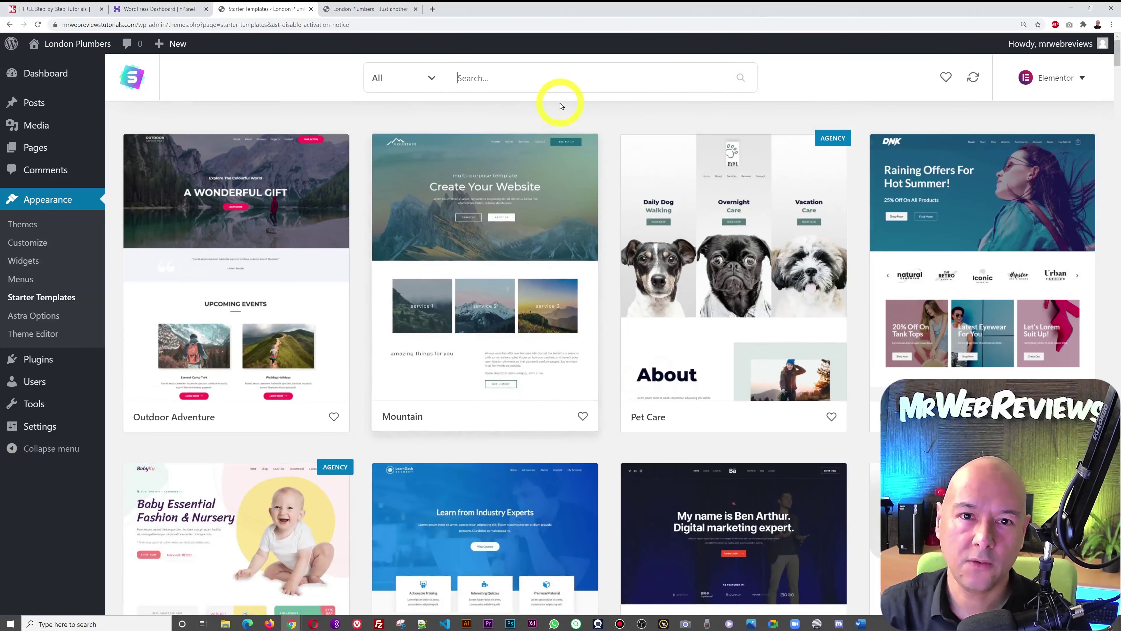
Filter the template gallery to the Free category and scroll through the remaining designs.
click(431, 79)
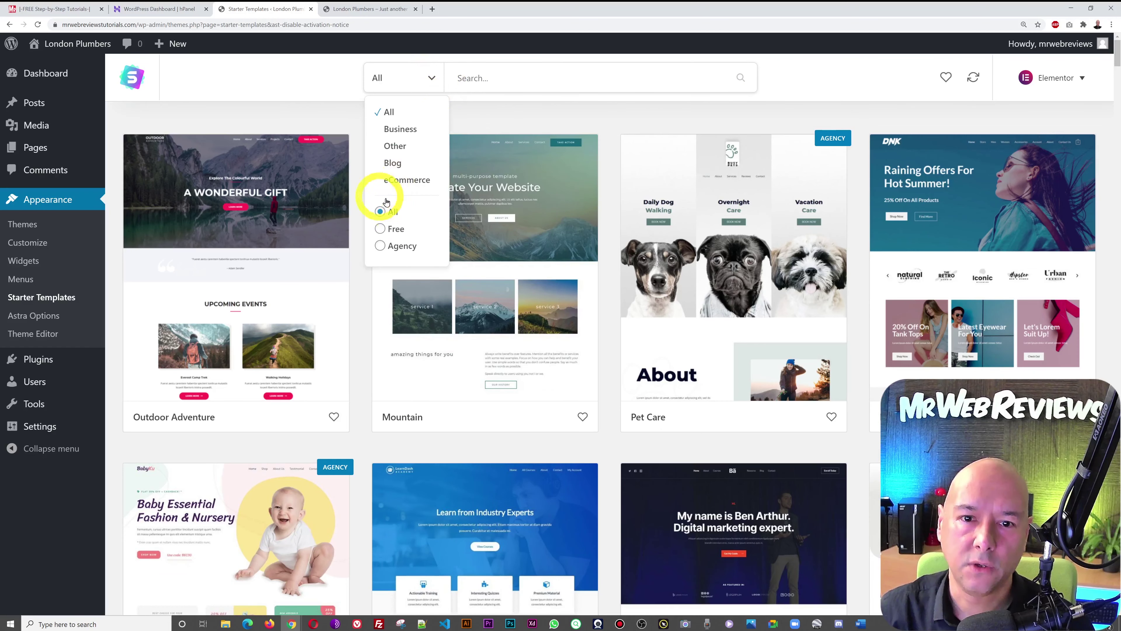
click(383, 231)
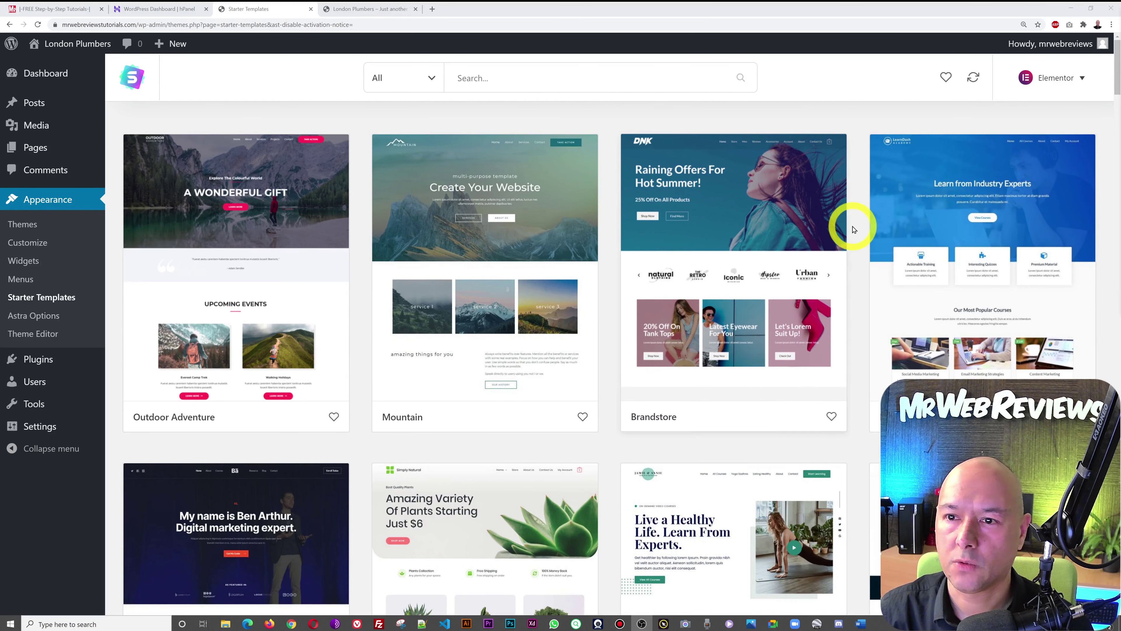
scroll(852, 225, down, 10)
scroll(859, 225, down, 10)
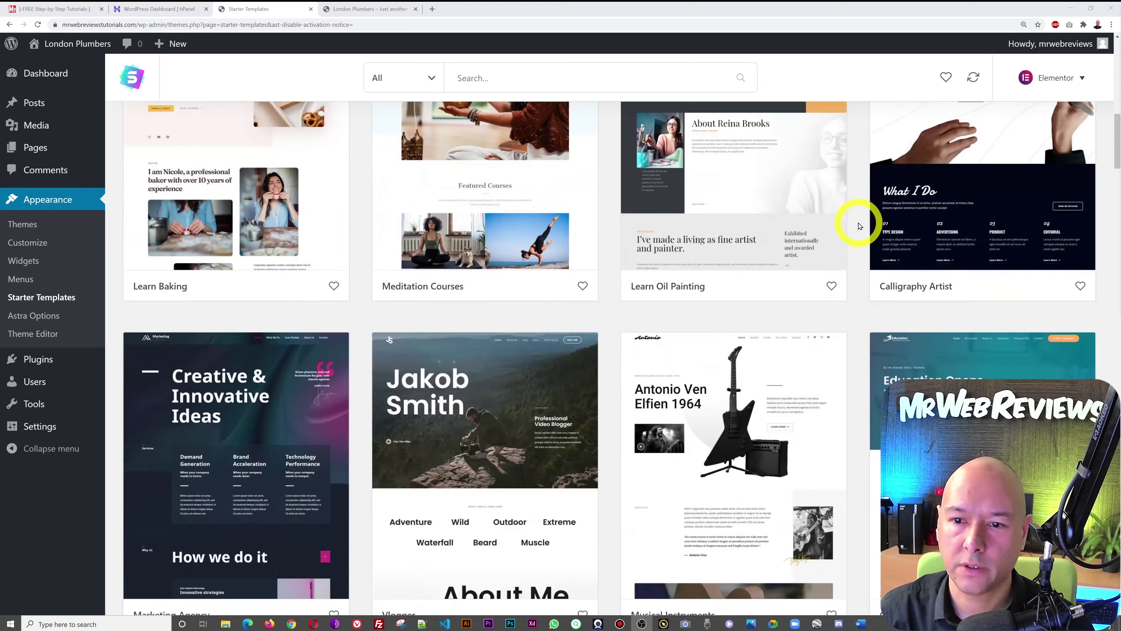
scroll(859, 225, down, 2)
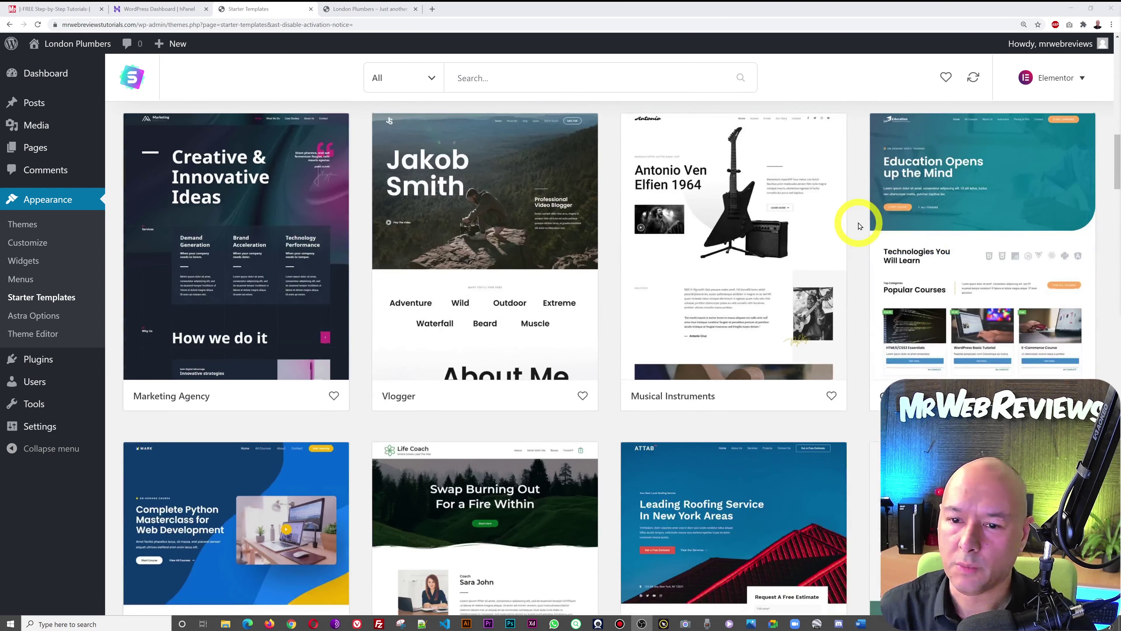
scroll(858, 226, down, 9)
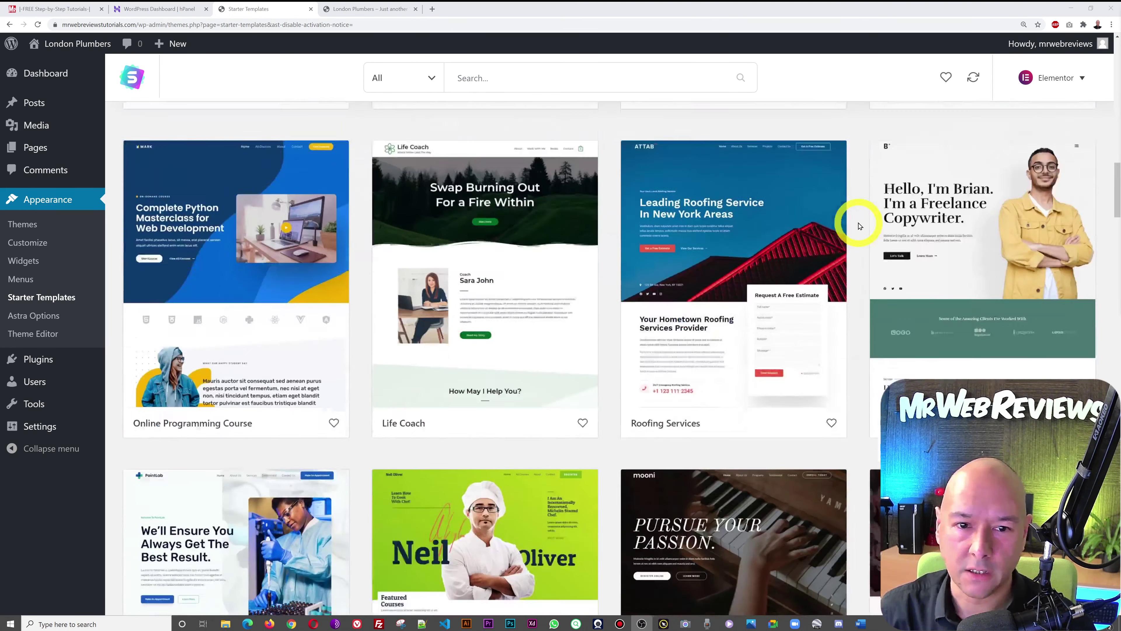
scroll(859, 226, down, 15)
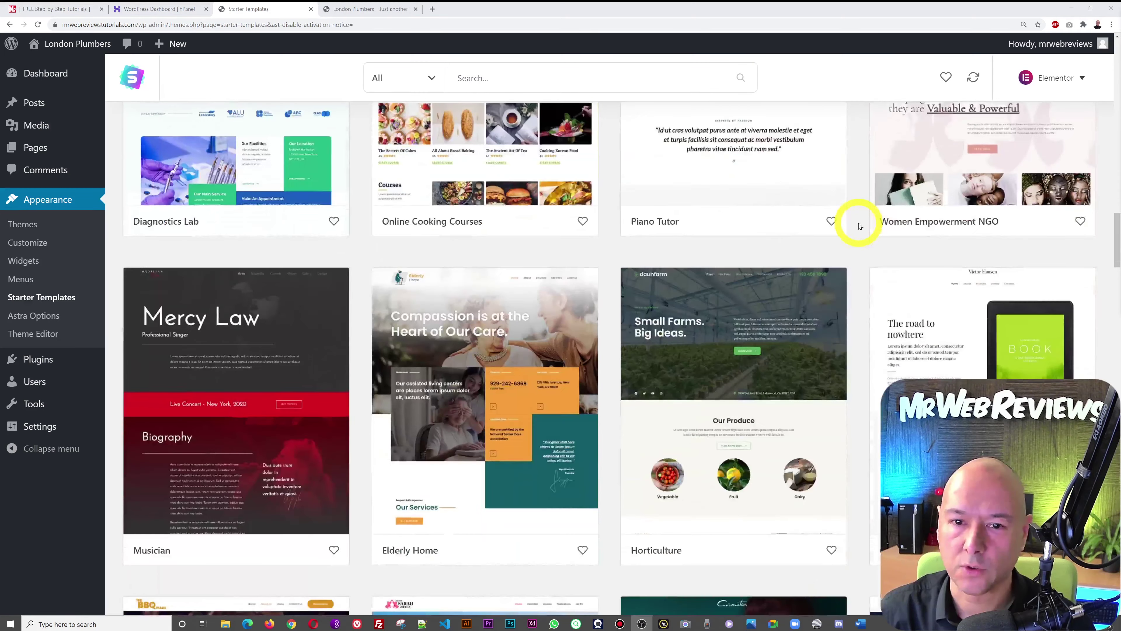
scroll(858, 226, down, 15)
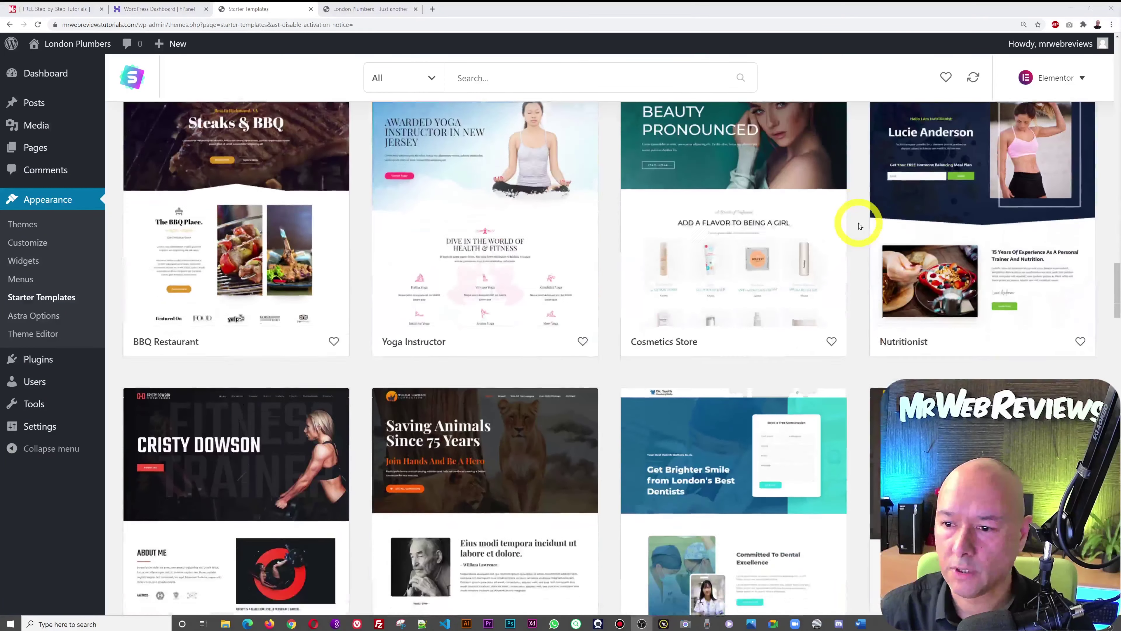
scroll(859, 225, down, 5)
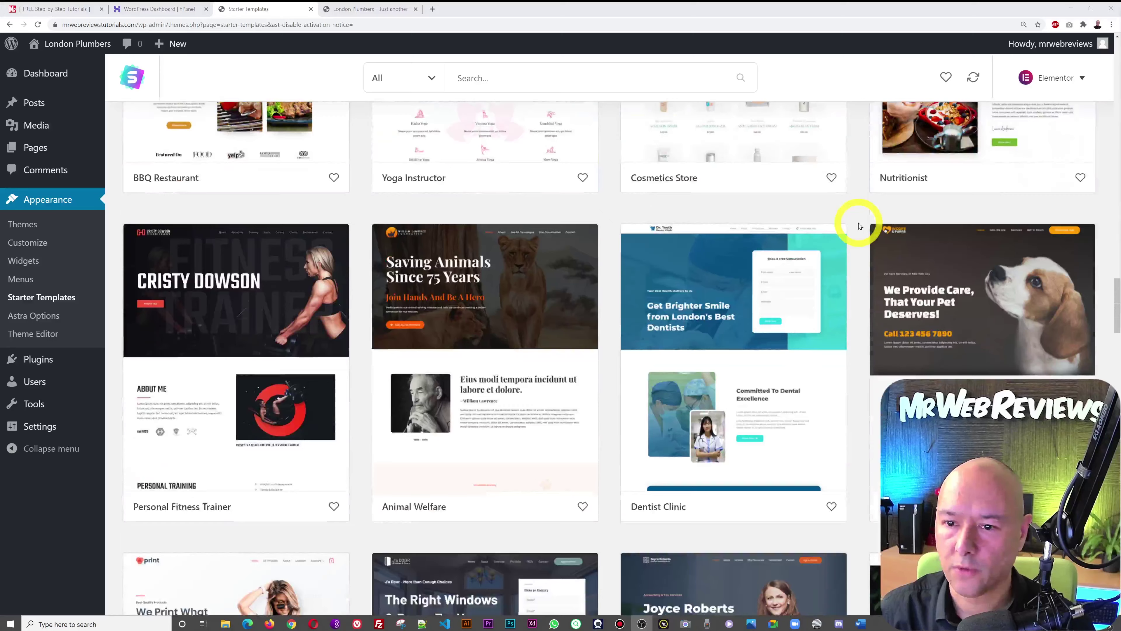
scroll(859, 225, down, 16)
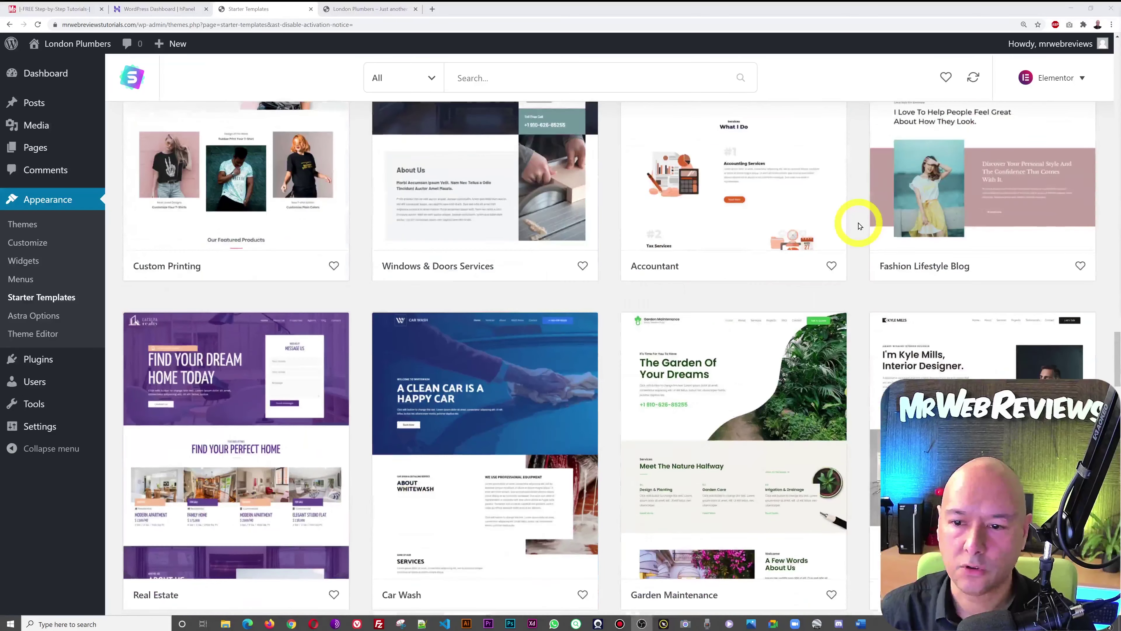
Search the templates for 'plum' and open the Plumber template's details.
click(557, 79)
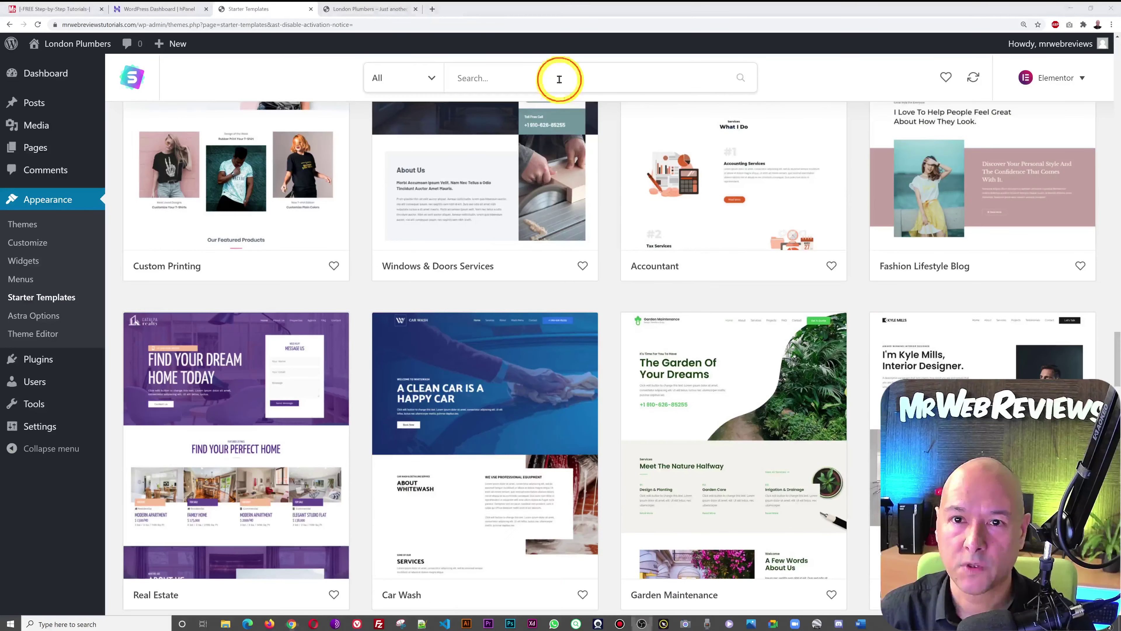
text(plumb)
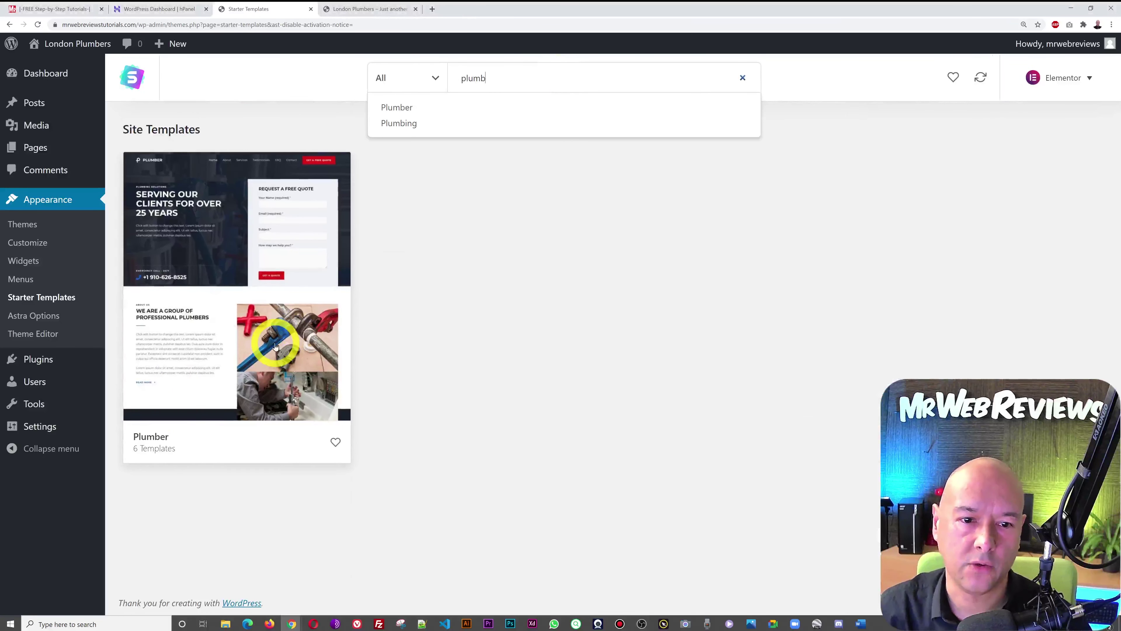
click(253, 350)
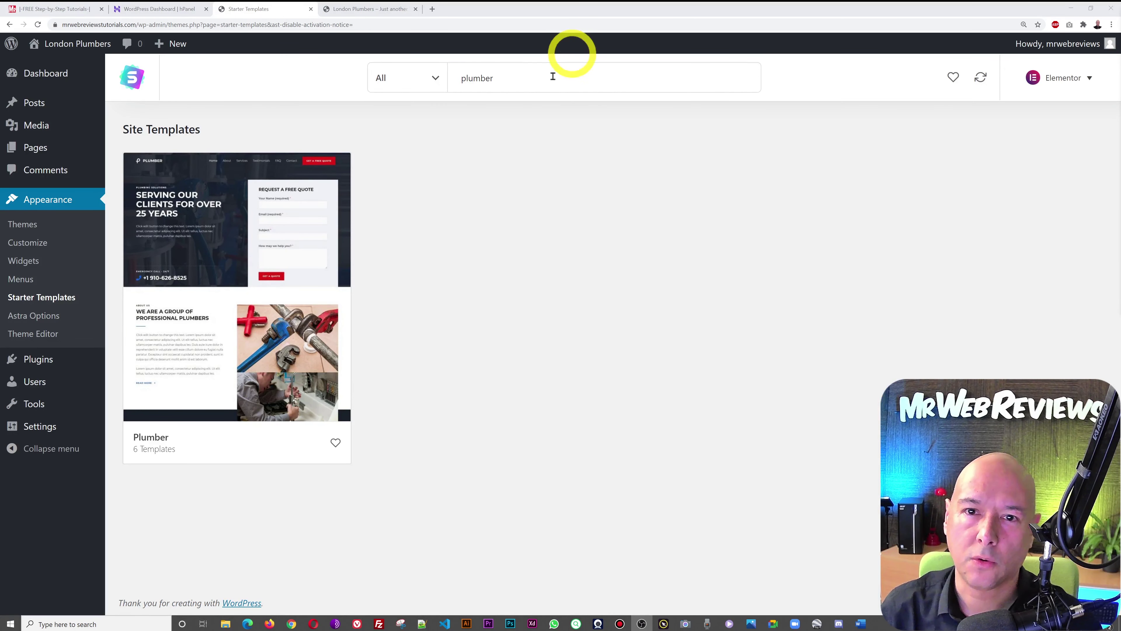
Replace the search with 'electri' and pick the Electrician suggestion.
double_click(538, 83)
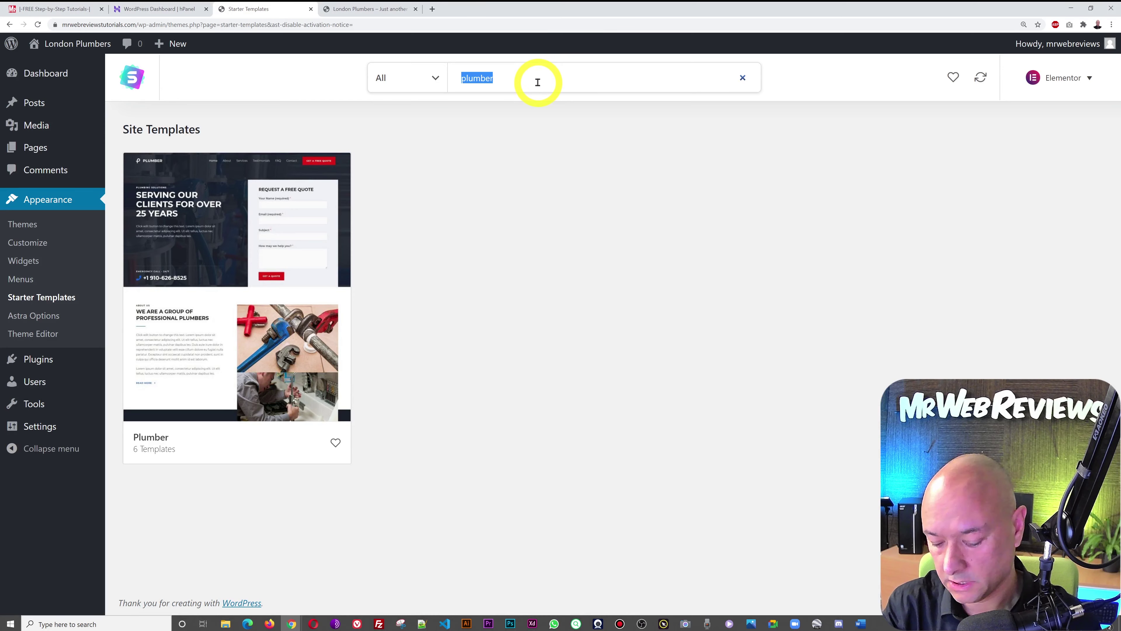
text(electri)
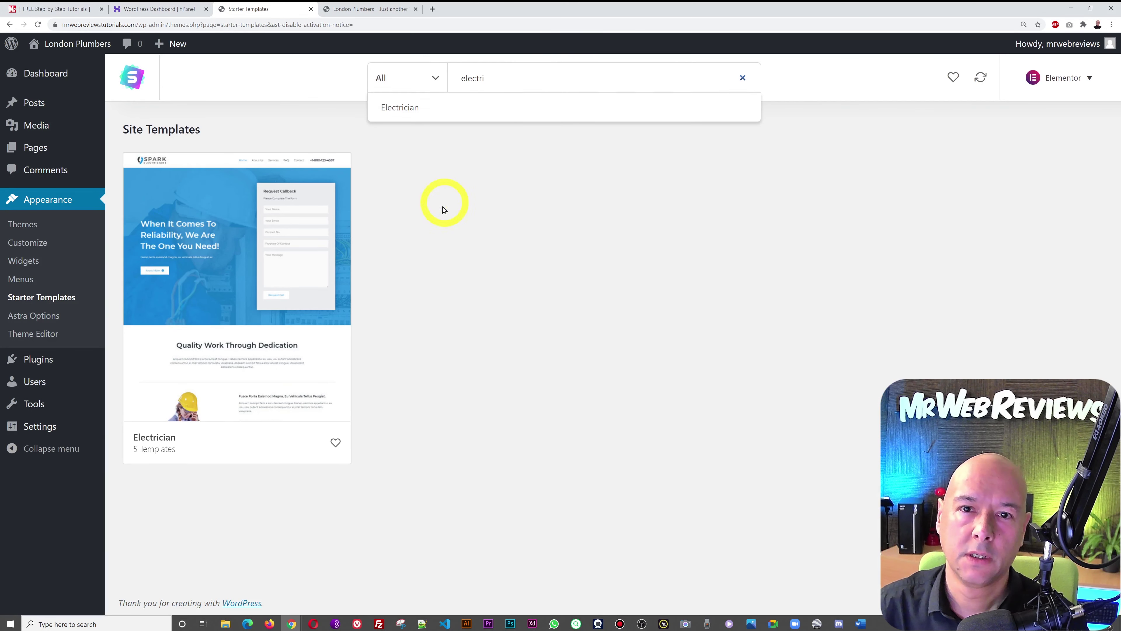
click(433, 110)
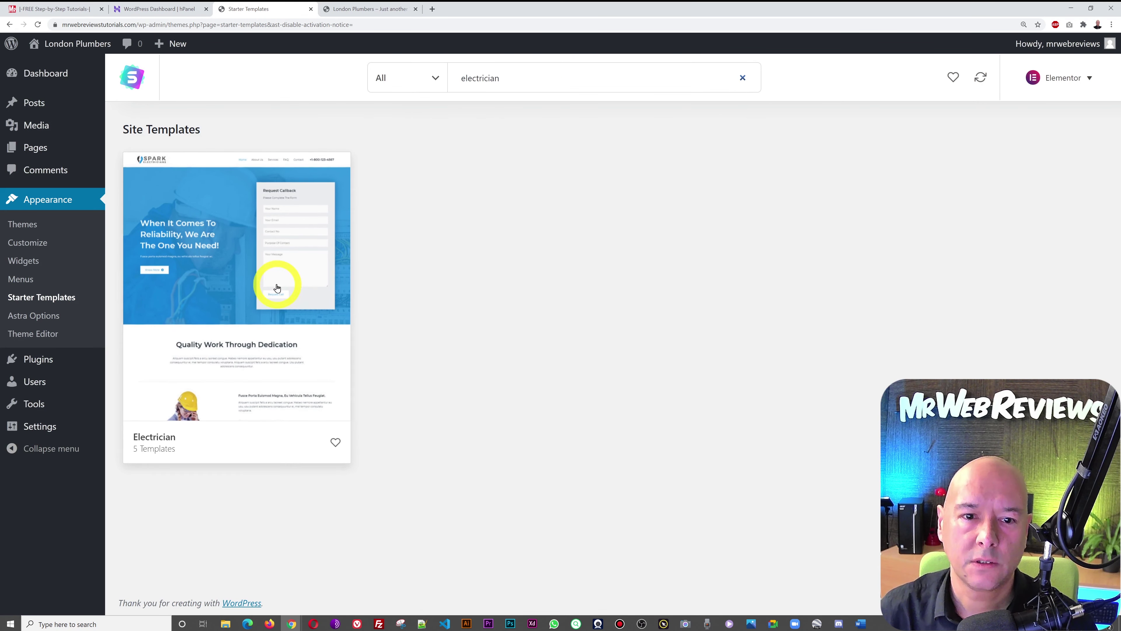
Open the Electrician template and scroll through its home page preview, ending back at the top.
click(283, 285)
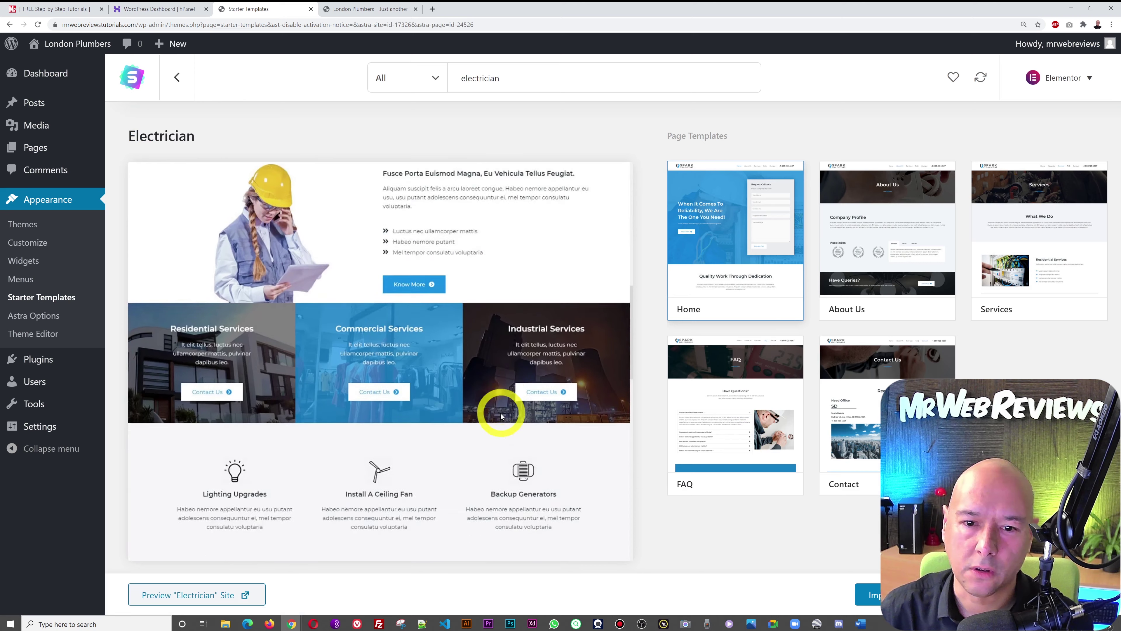
scroll(501, 416, down, 2)
scroll(325, 346, up, 1)
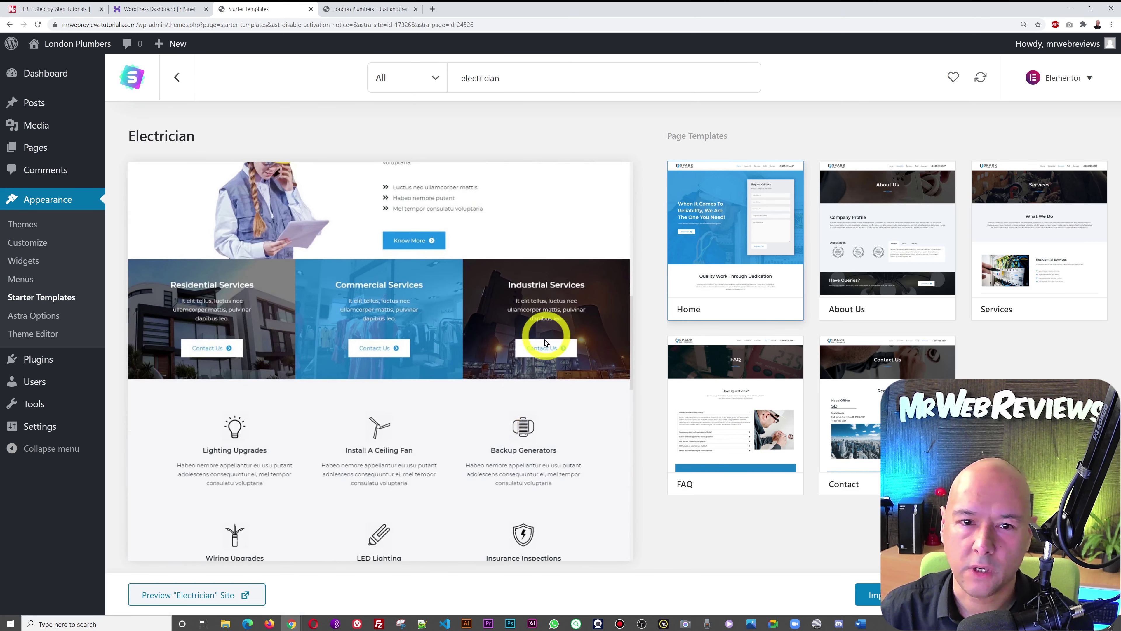
scroll(460, 428, down, 8)
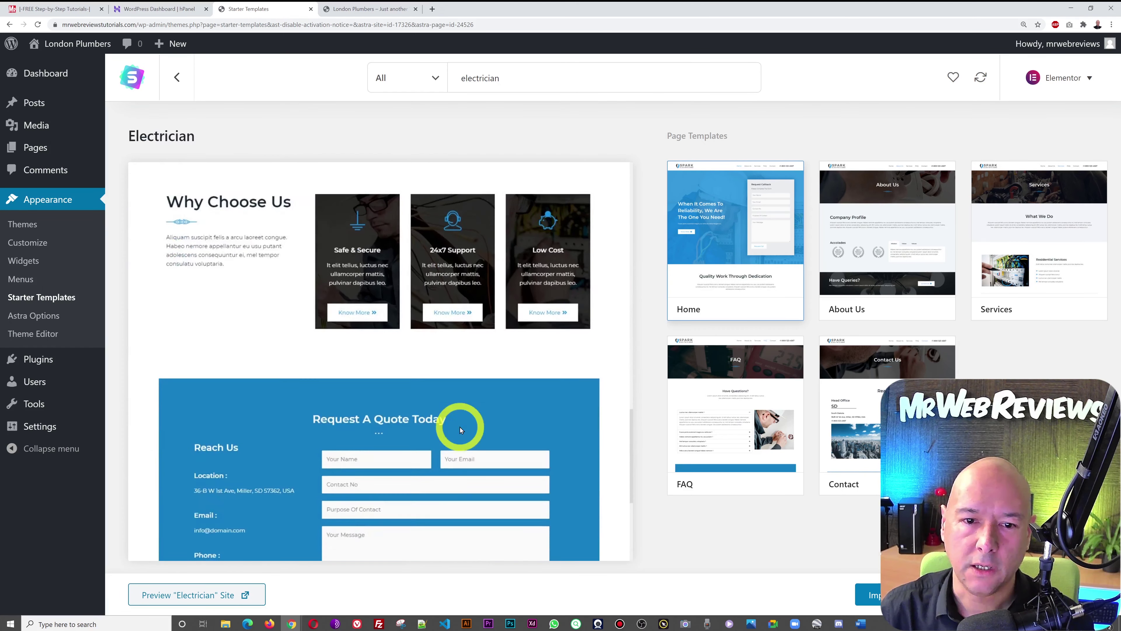
scroll(460, 429, down, 5)
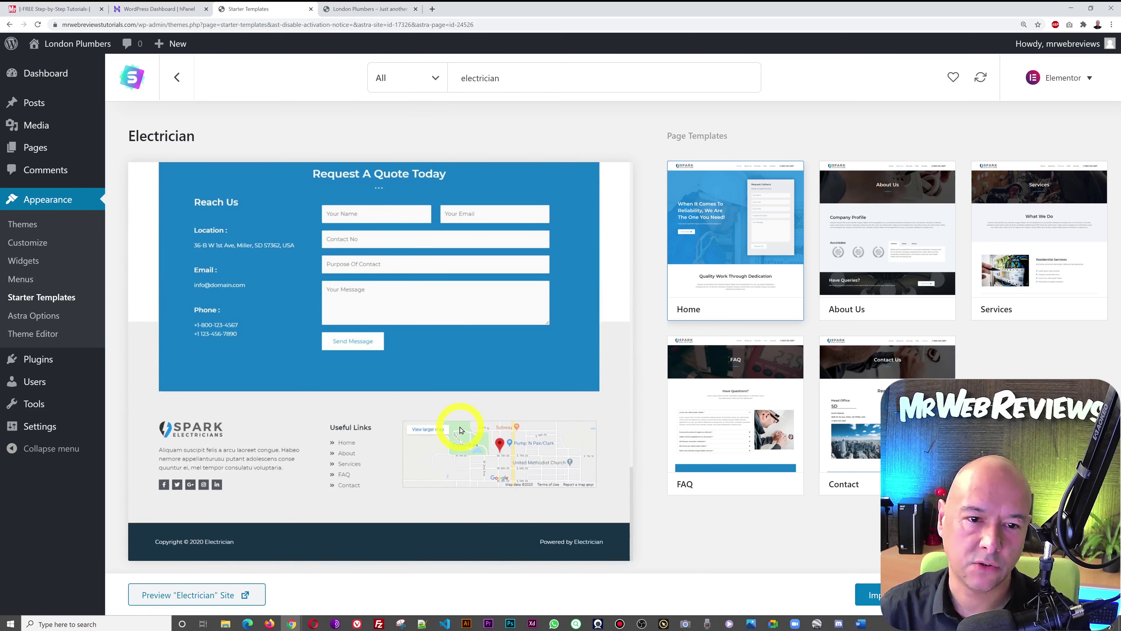
scroll(460, 429, up, 15)
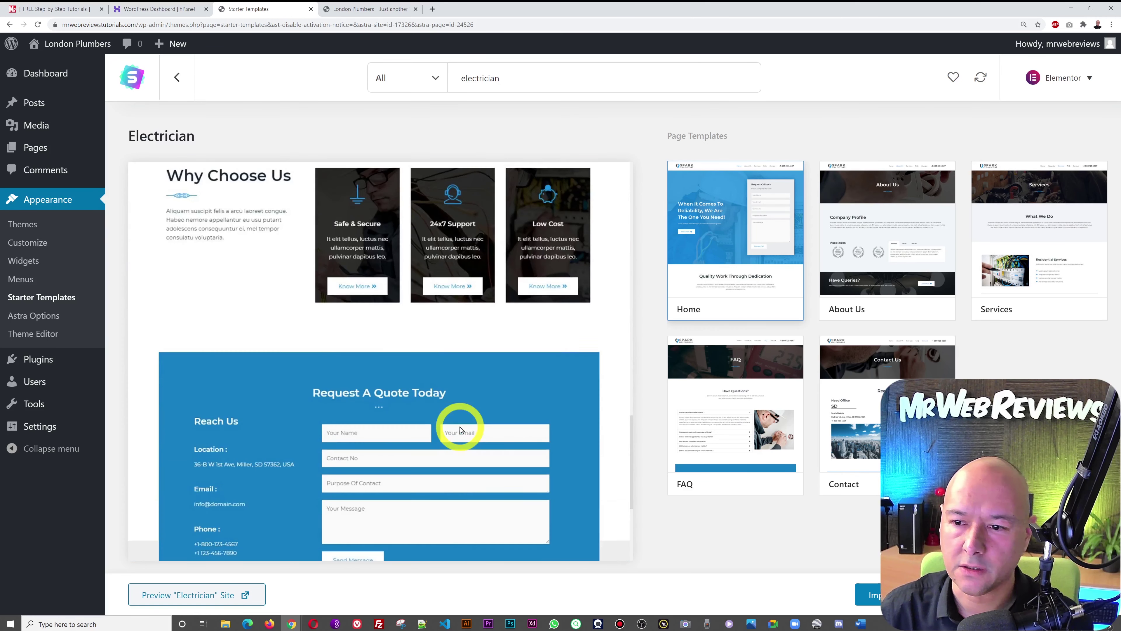
scroll(461, 429, up, 2)
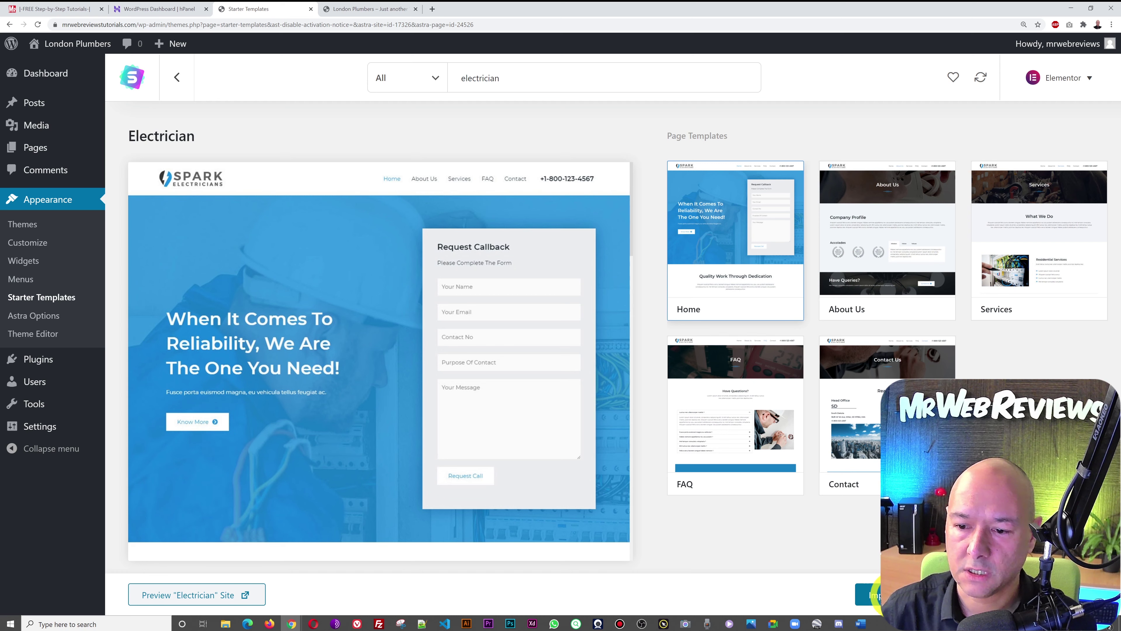
Import the complete Electrician site, skipping the details form, and dismiss the success message.
click(887, 595)
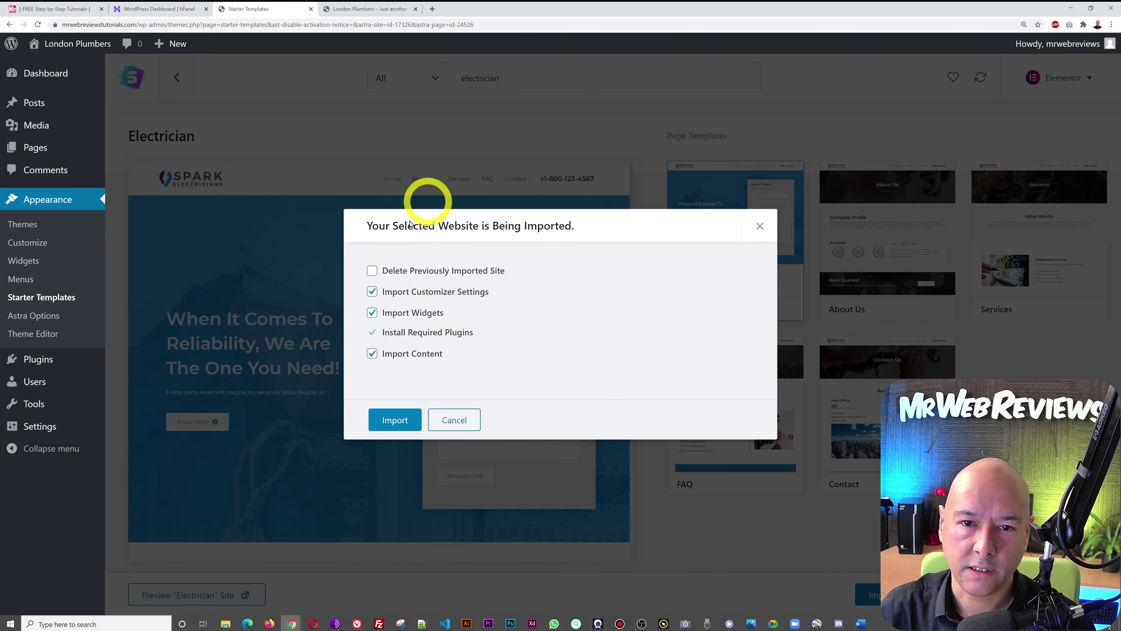
click(415, 422)
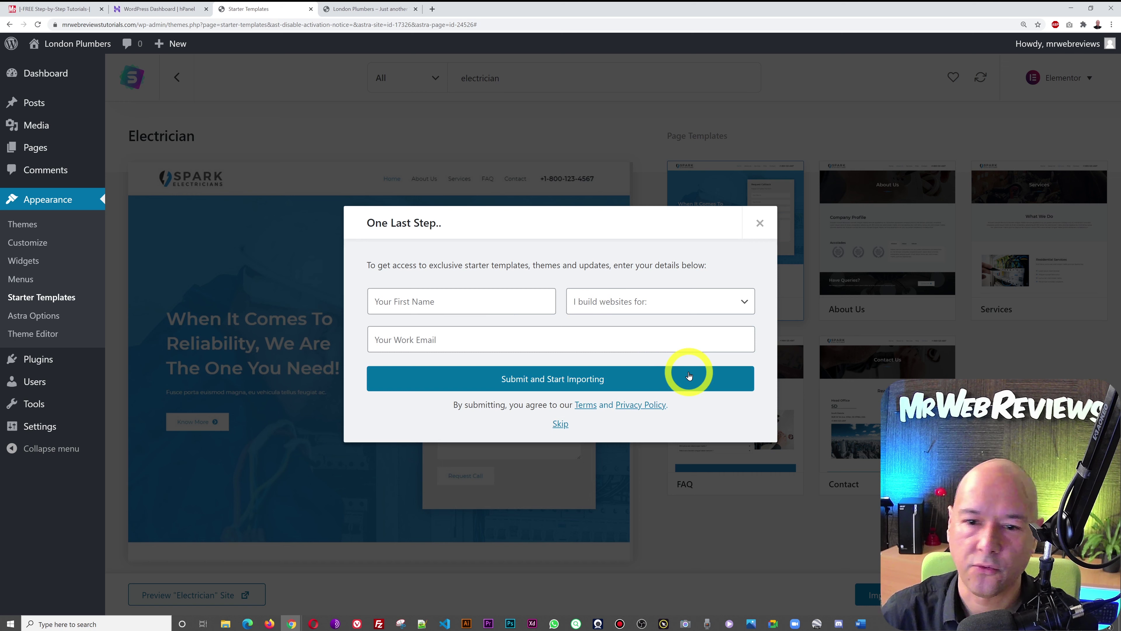
click(560, 425)
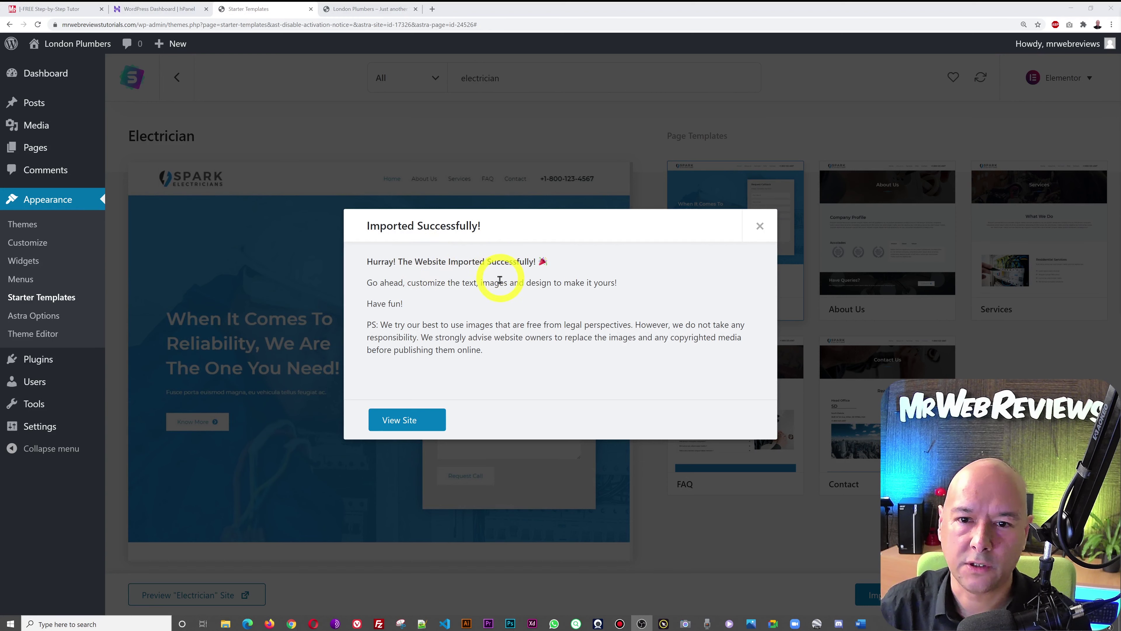
click(760, 225)
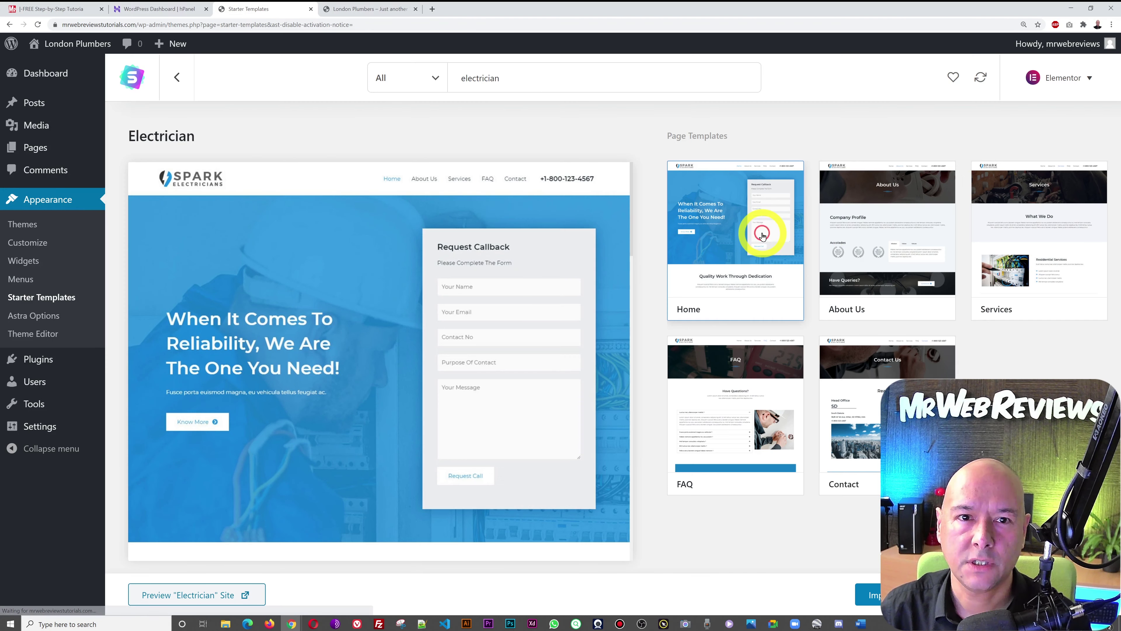
Reload the London Plumbers site tab and scroll through the imported Spark Electricians home page.
click(371, 9)
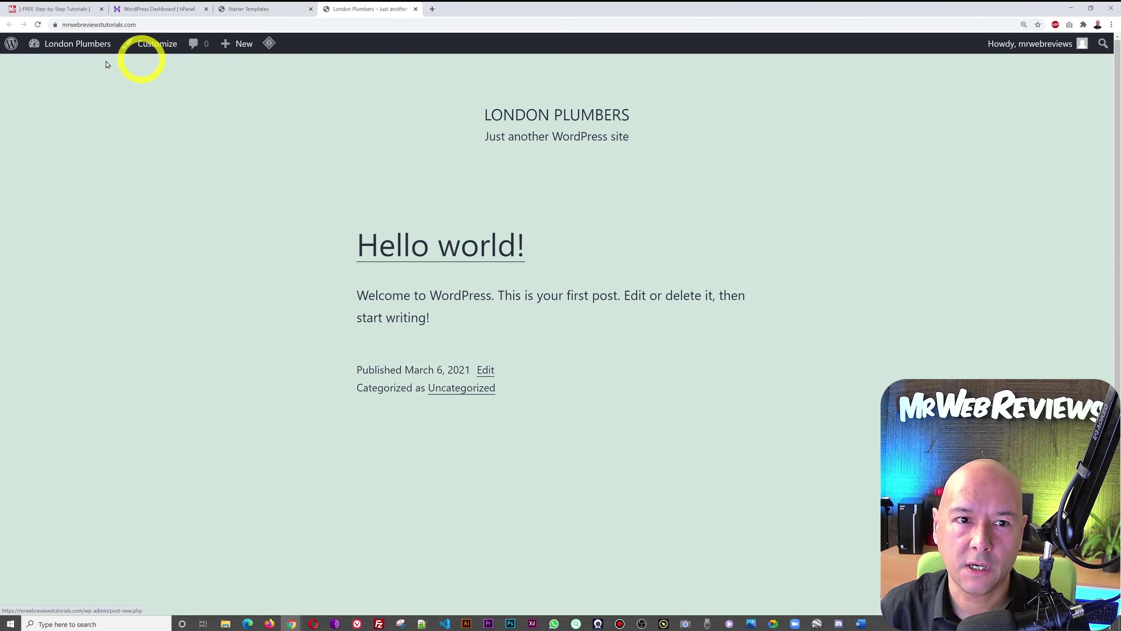
click(40, 25)
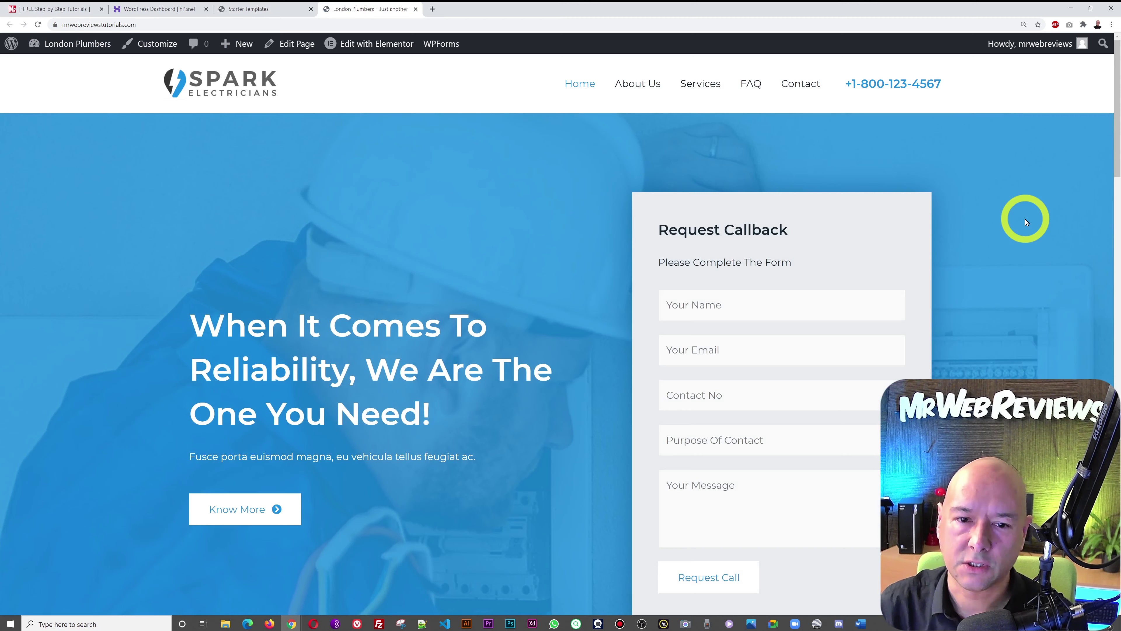
scroll(1026, 221, down, 12)
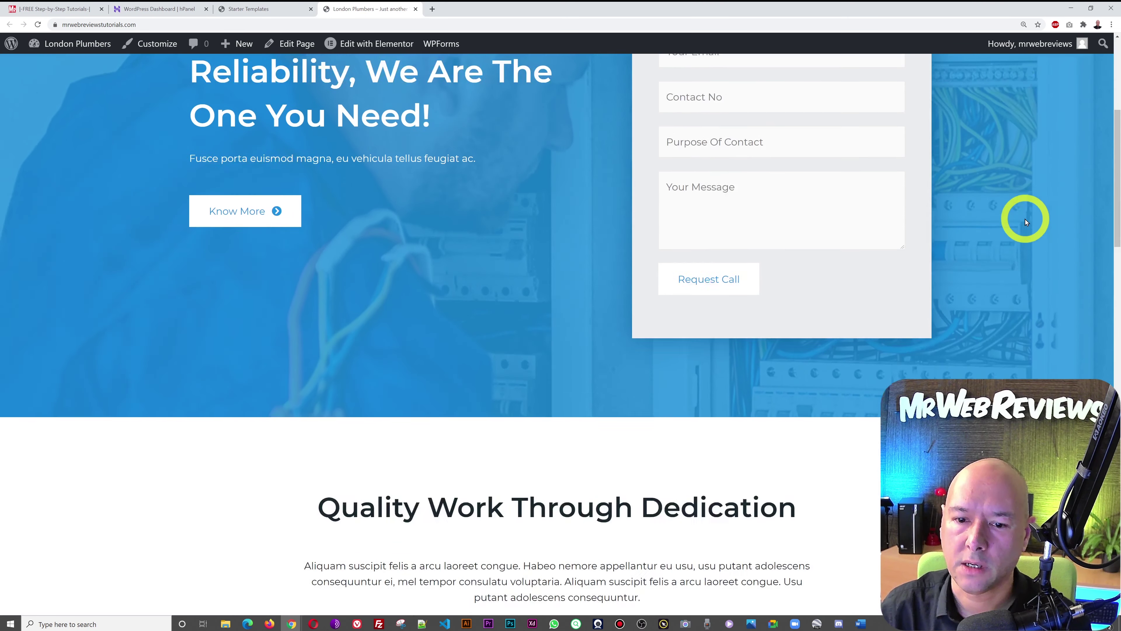
scroll(1026, 221, down, 1)
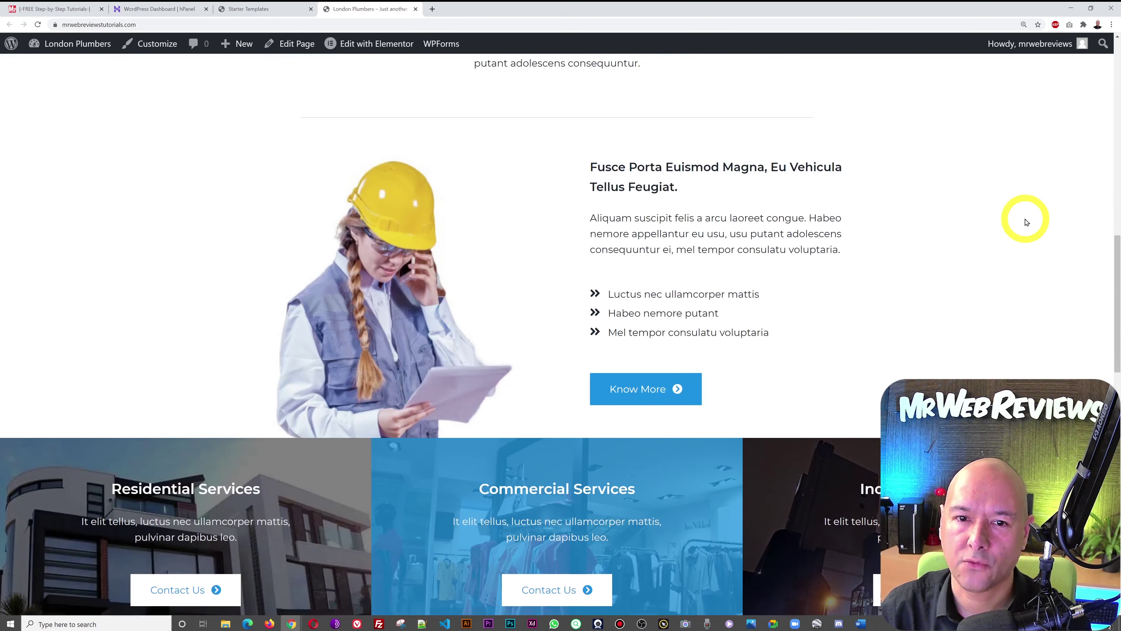
scroll(1026, 222, down, 14)
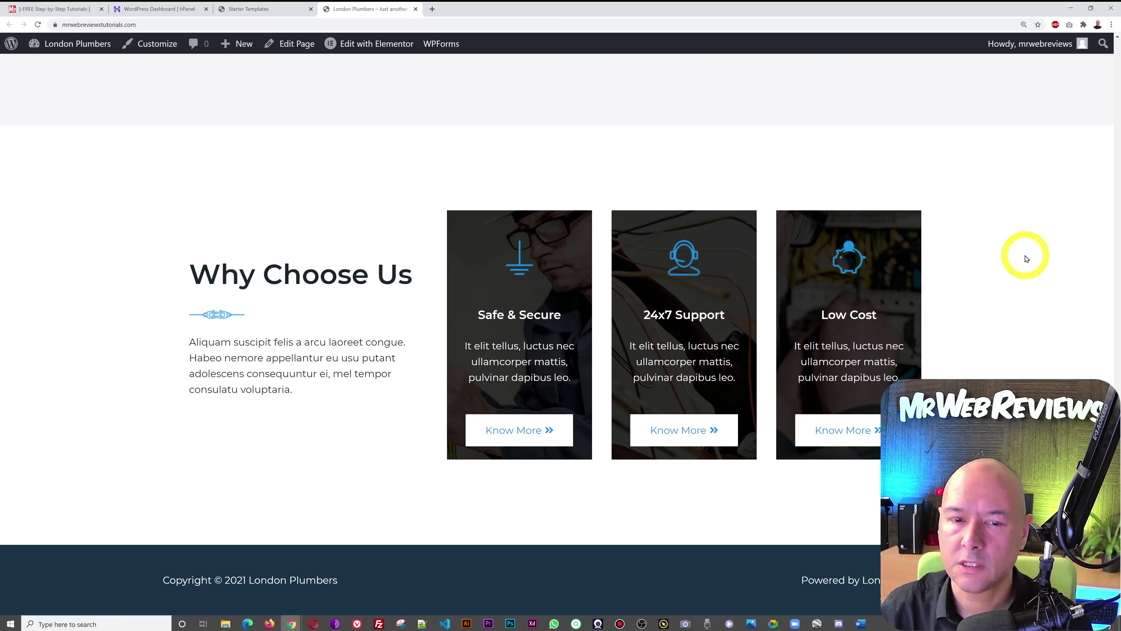
scroll(1027, 258, up, 15)
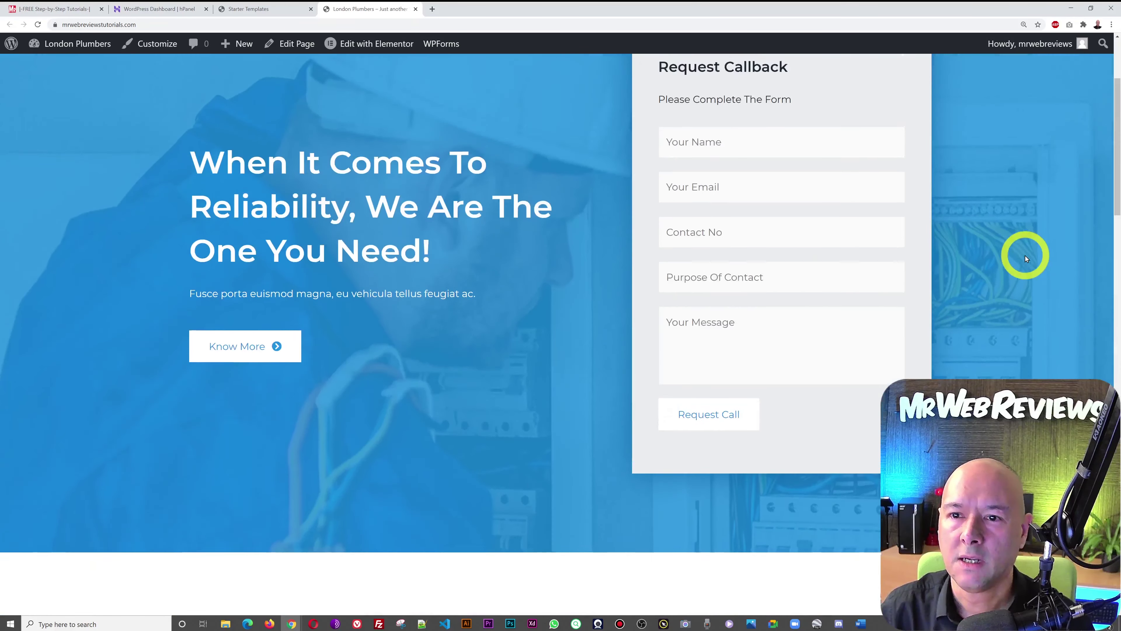
scroll(1026, 258, up, 3)
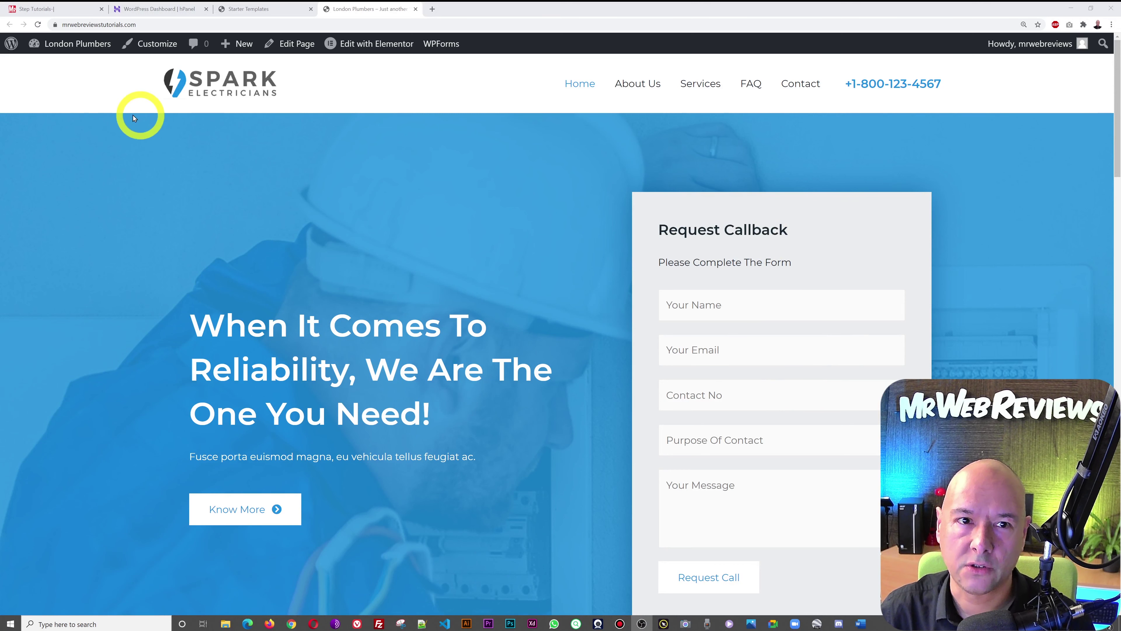
mouse_move(62, 39)
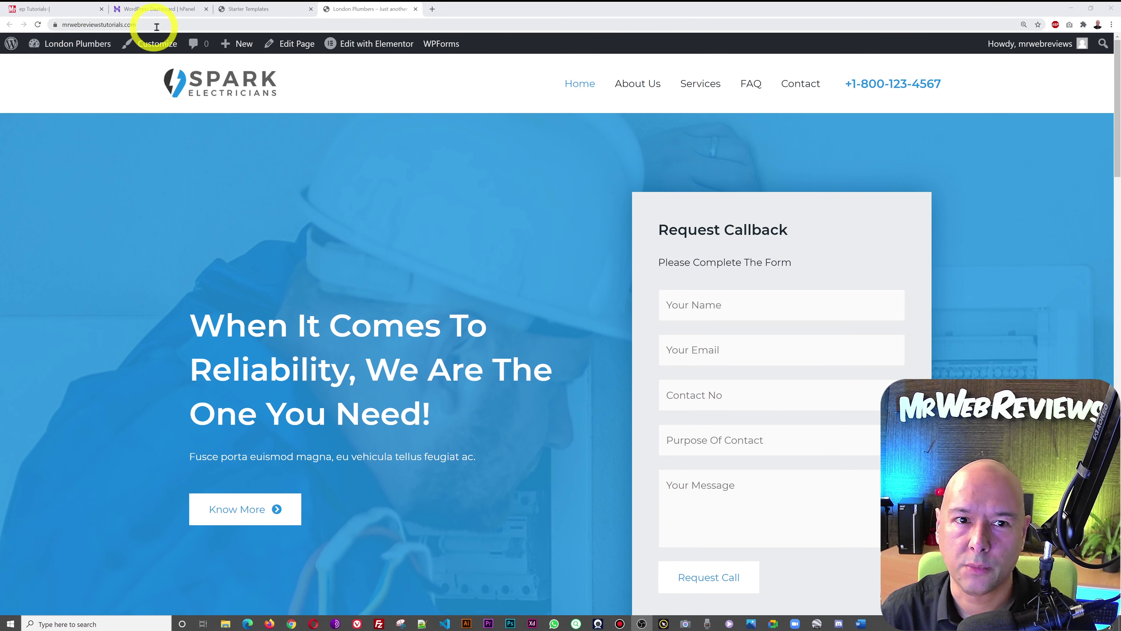
From Plugins > Add New, install and activate the Maintenance plugin by WebFactory.
click(257, 8)
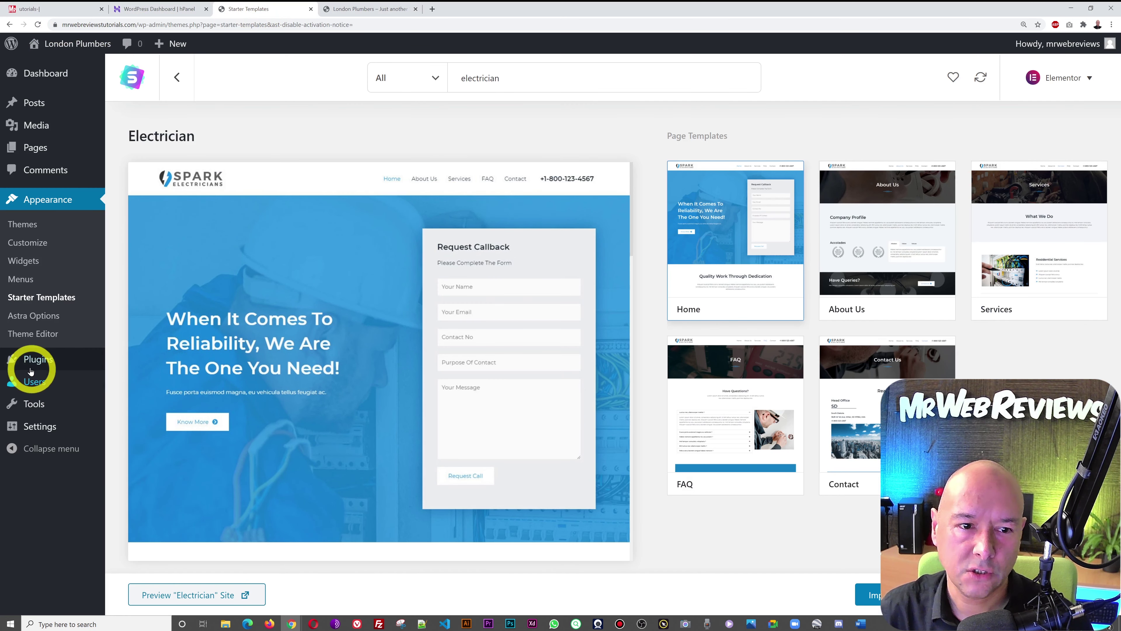
mouse_move(25, 362)
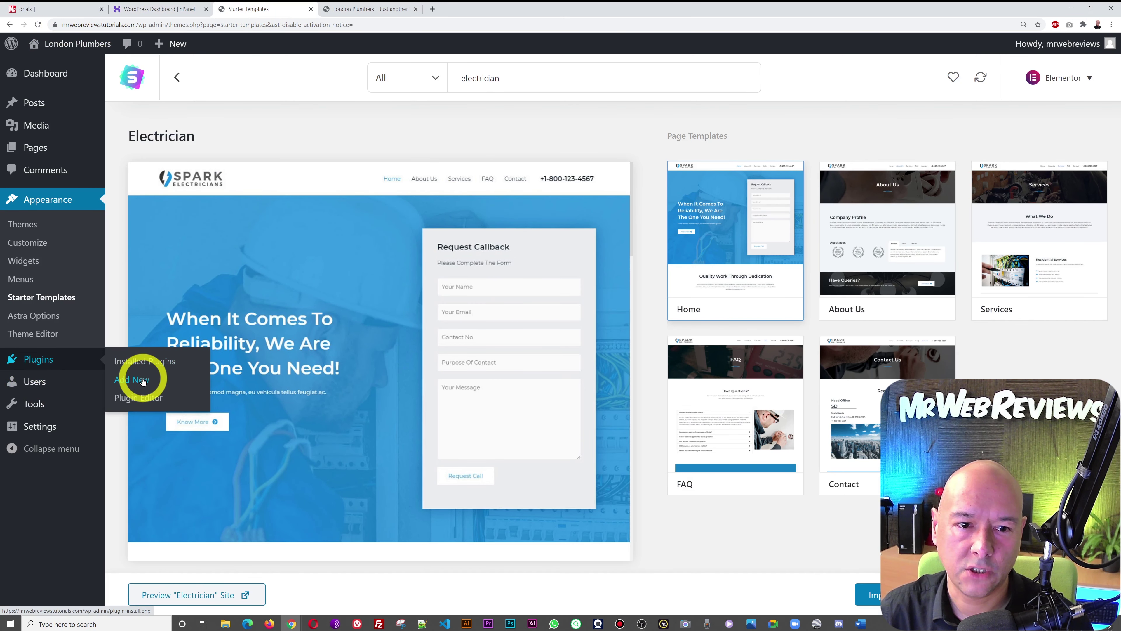
click(134, 381)
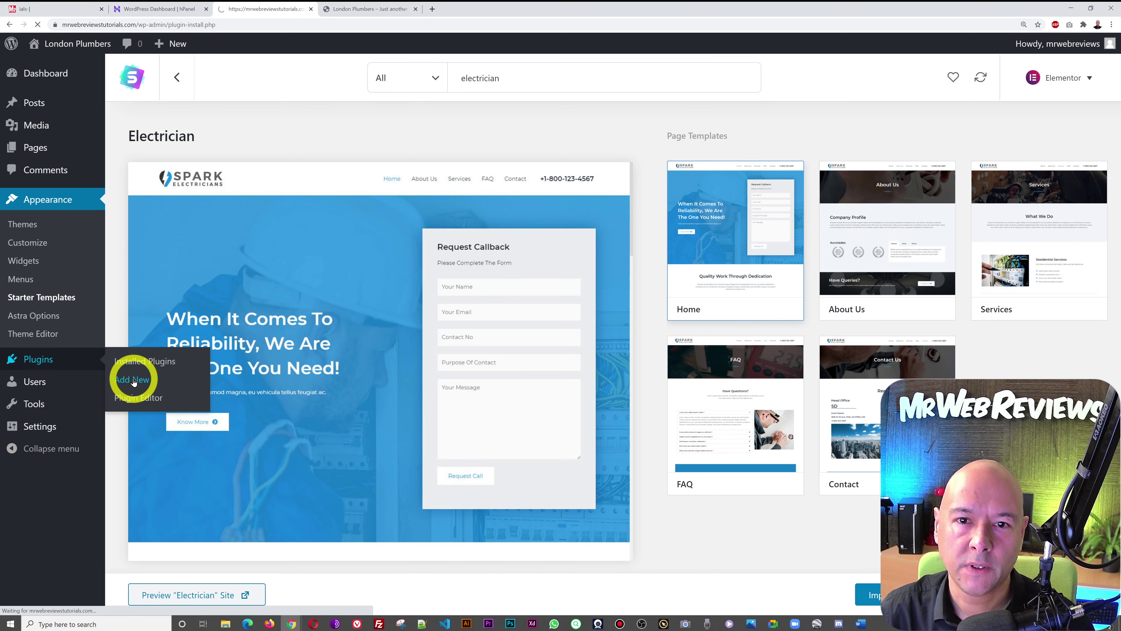
click(922, 194)
click(921, 193)
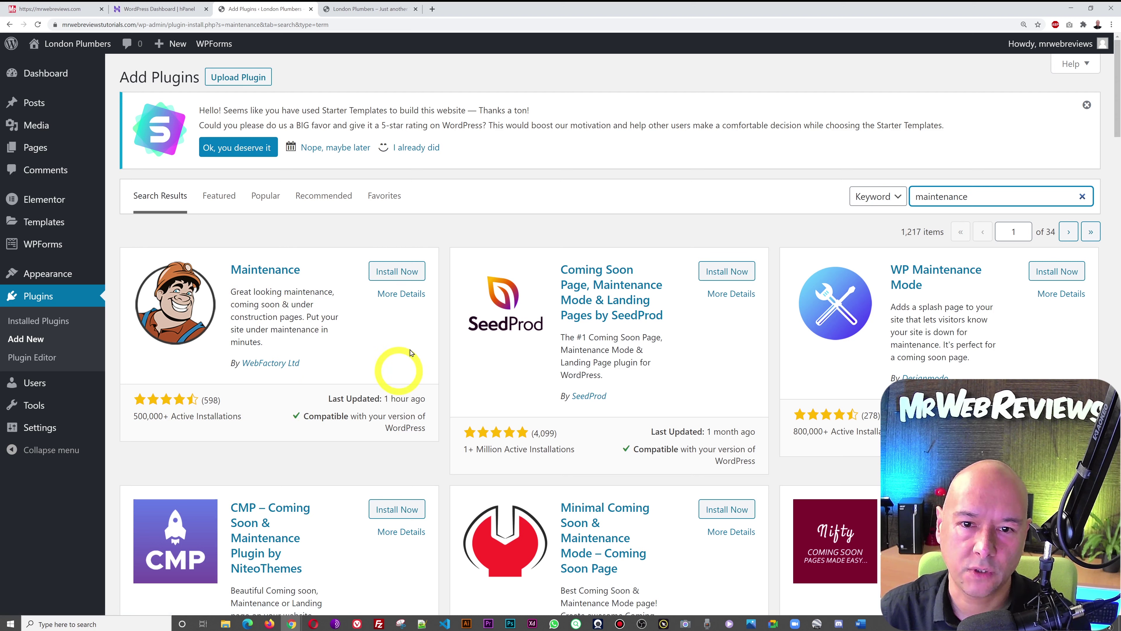
click(403, 274)
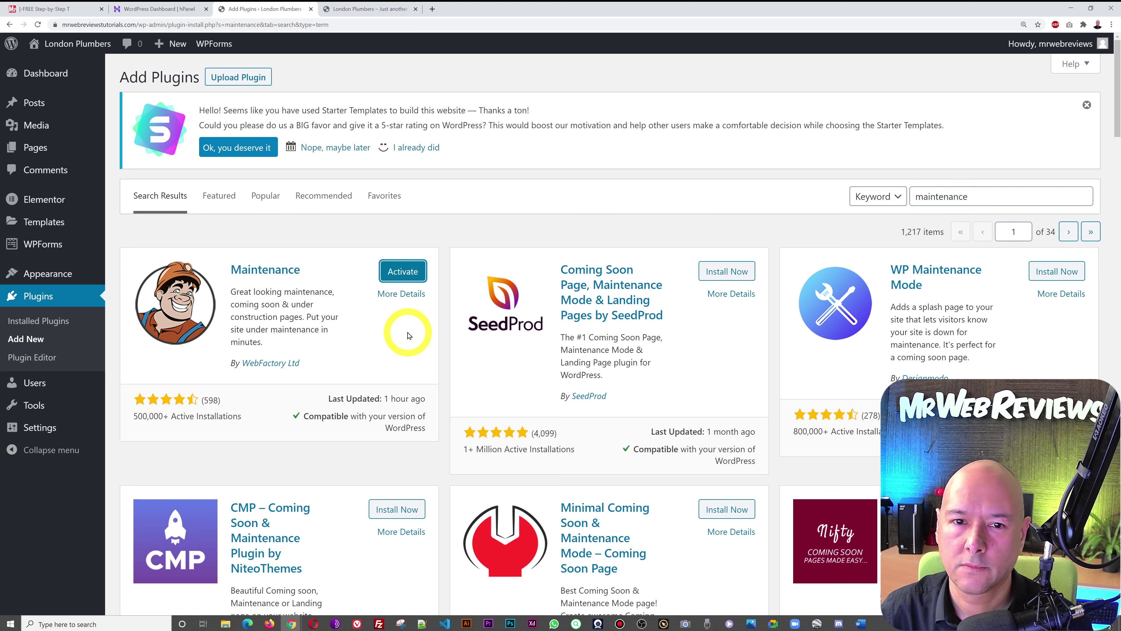
click(404, 273)
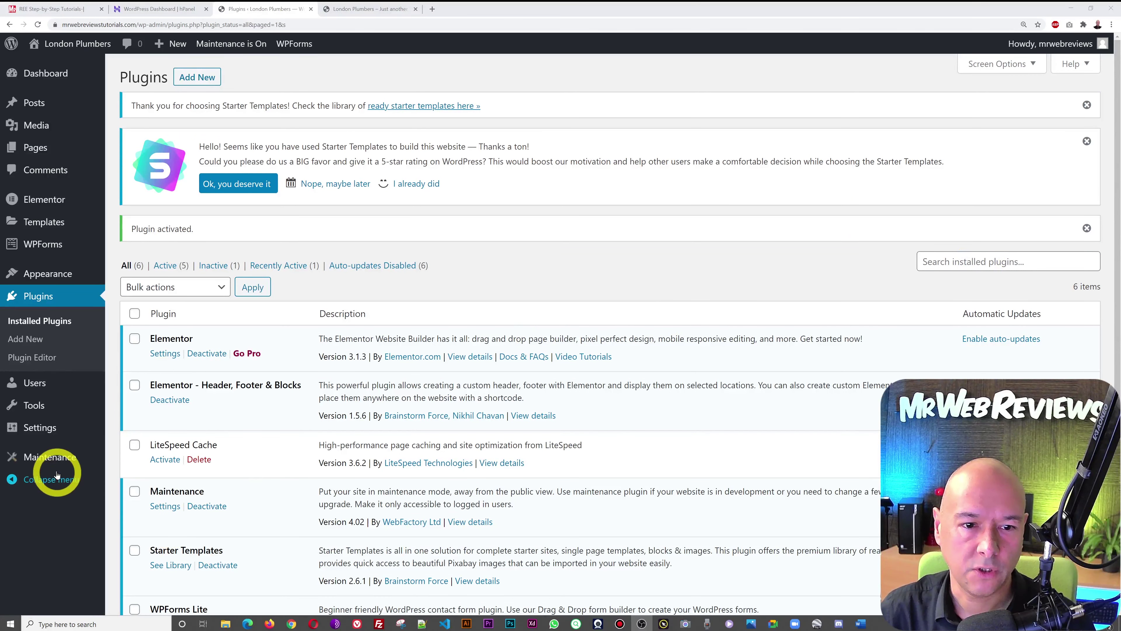
Open the Maintenance settings and reload the London Plumbers site to confirm it shows Maintenance is On.
click(42, 460)
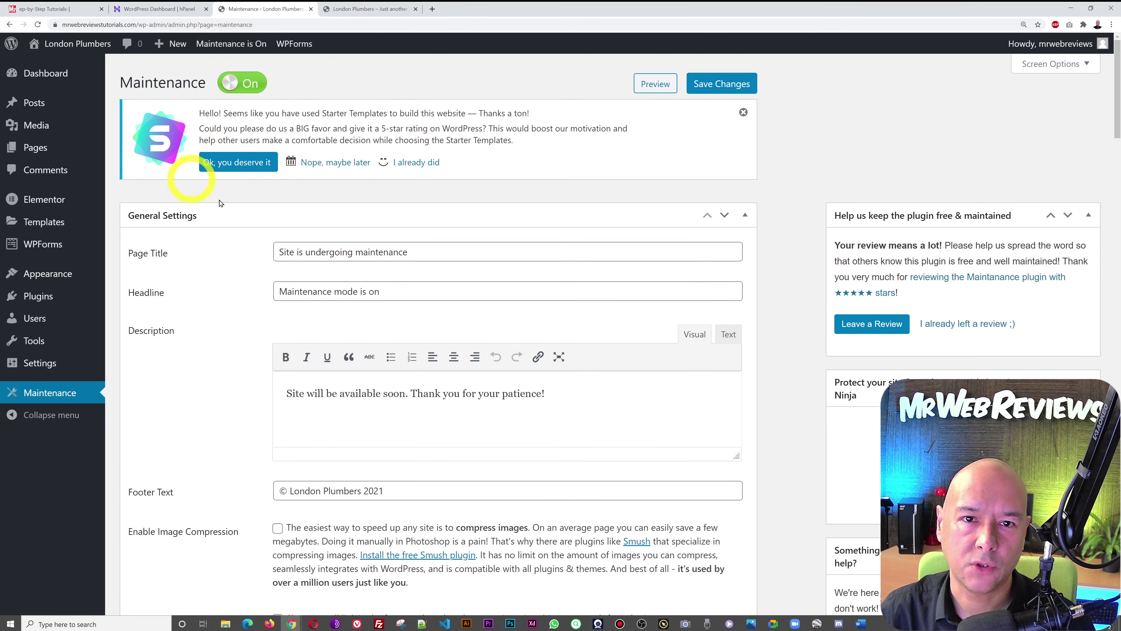
click(353, 9)
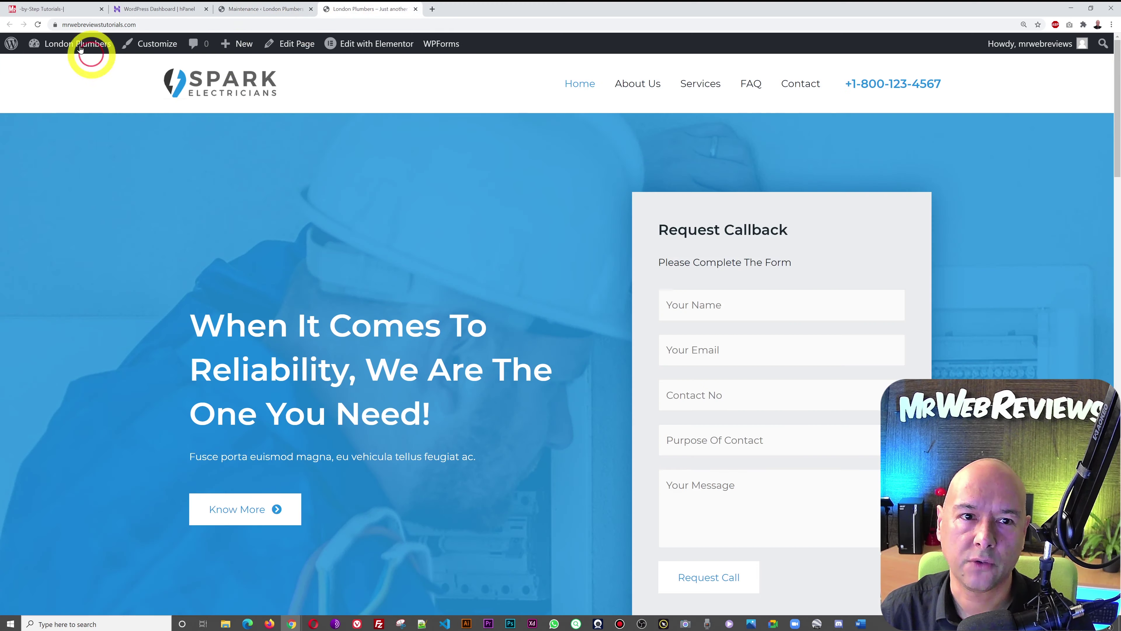
click(40, 28)
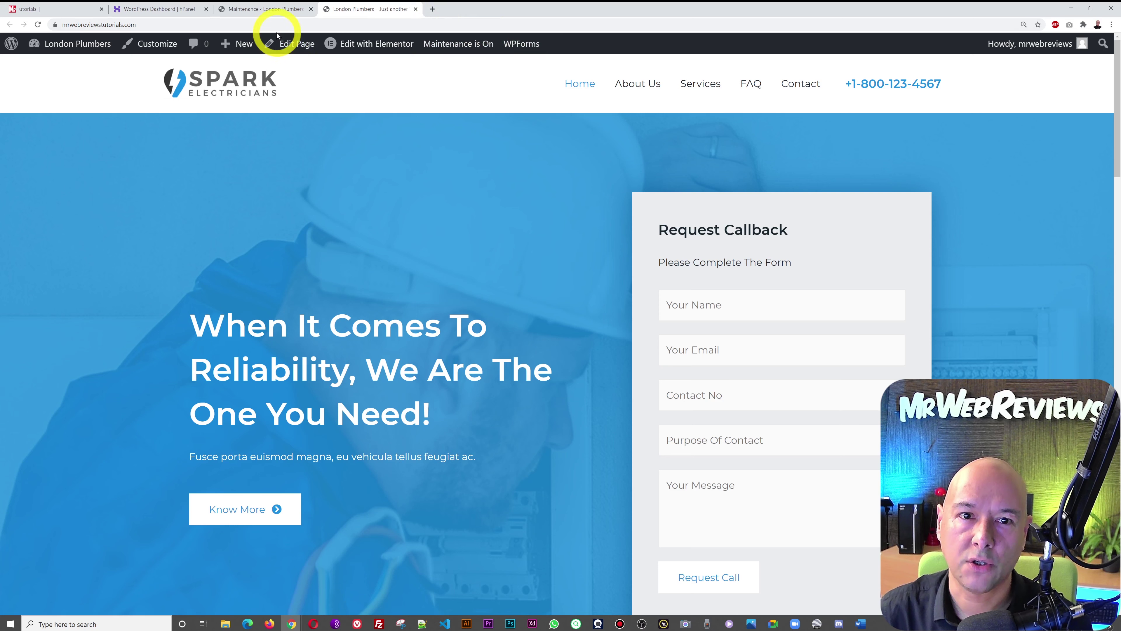
click(271, 25)
key(ctrl+c)
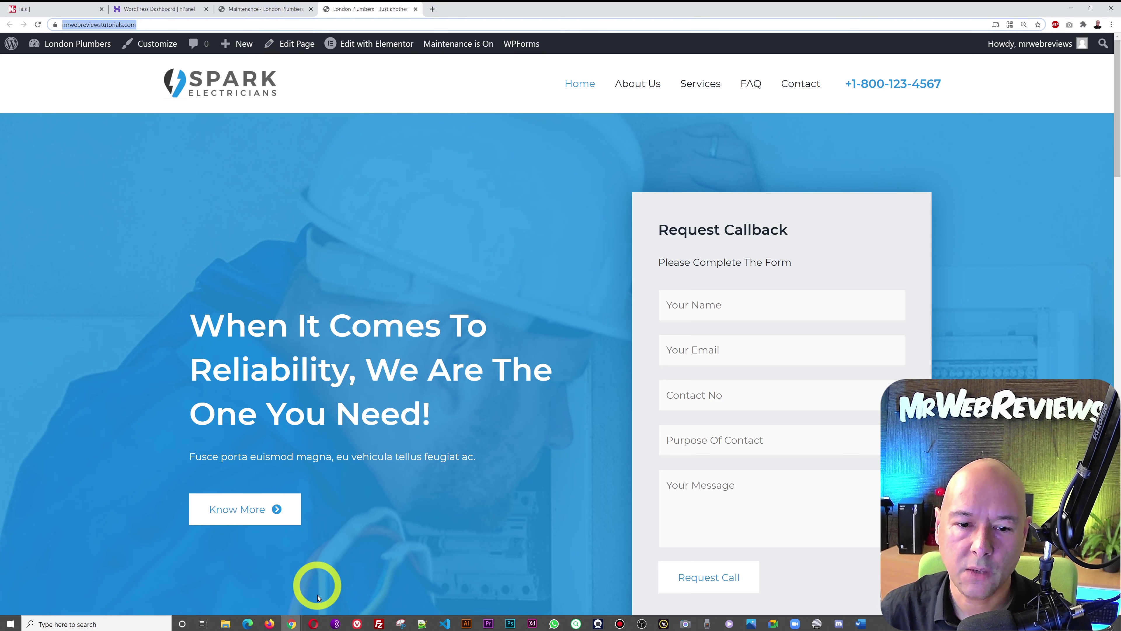
Load the copied site URL in Opera to see the maintenance page as a logged-out visitor.
click(312, 624)
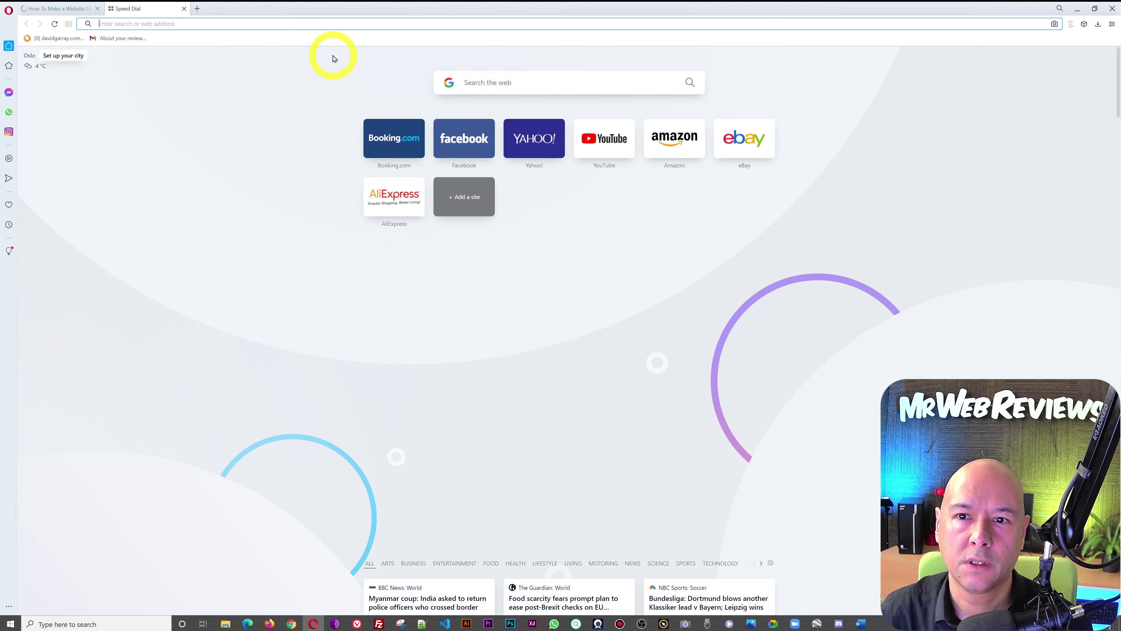
key(ctrl+v)
key(Return)
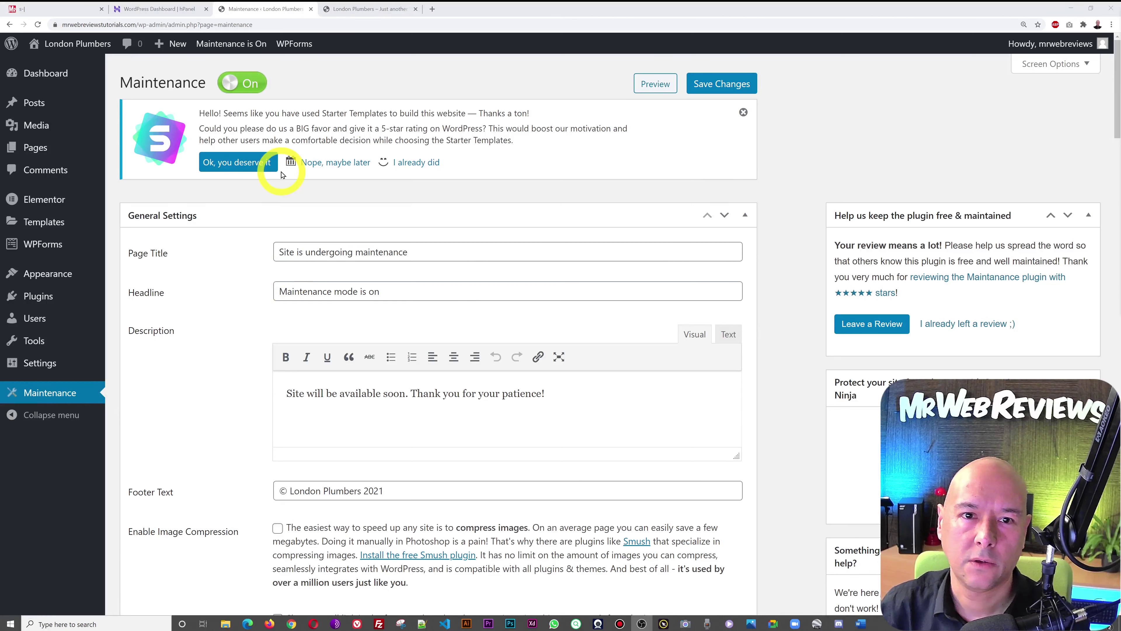
Toggle maintenance mode off and back on, then save it as On.
click(238, 83)
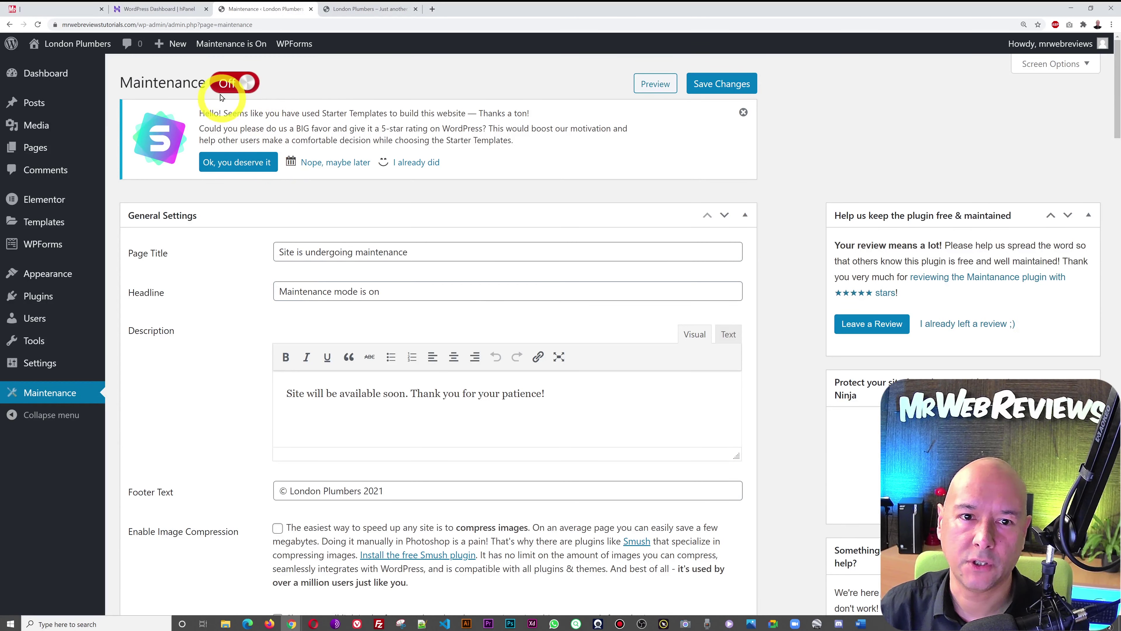
click(231, 84)
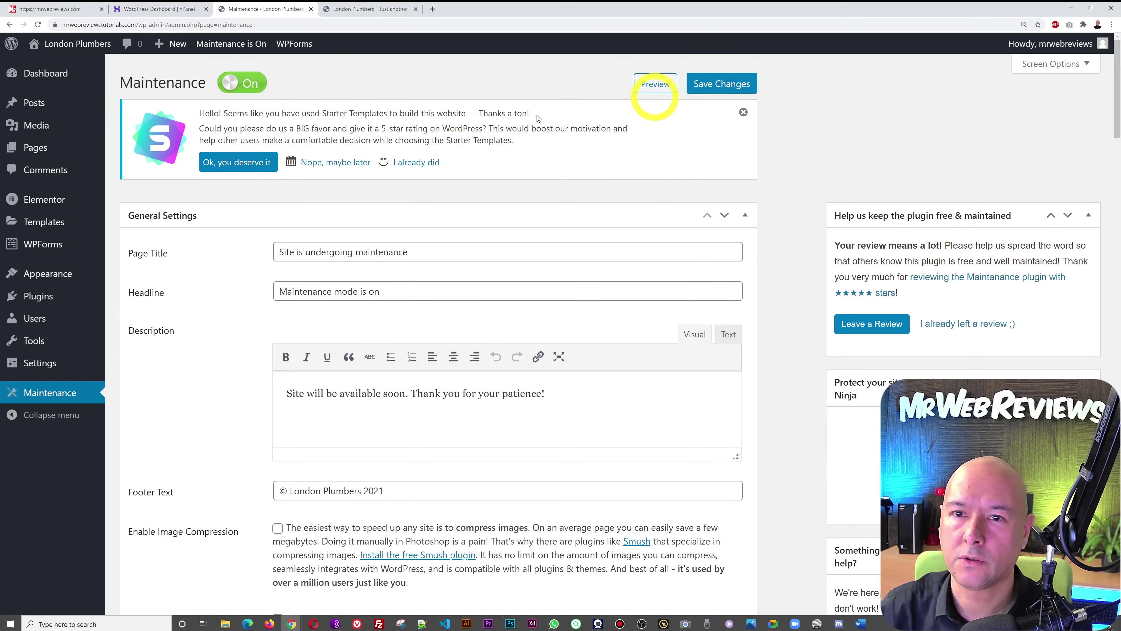
click(721, 84)
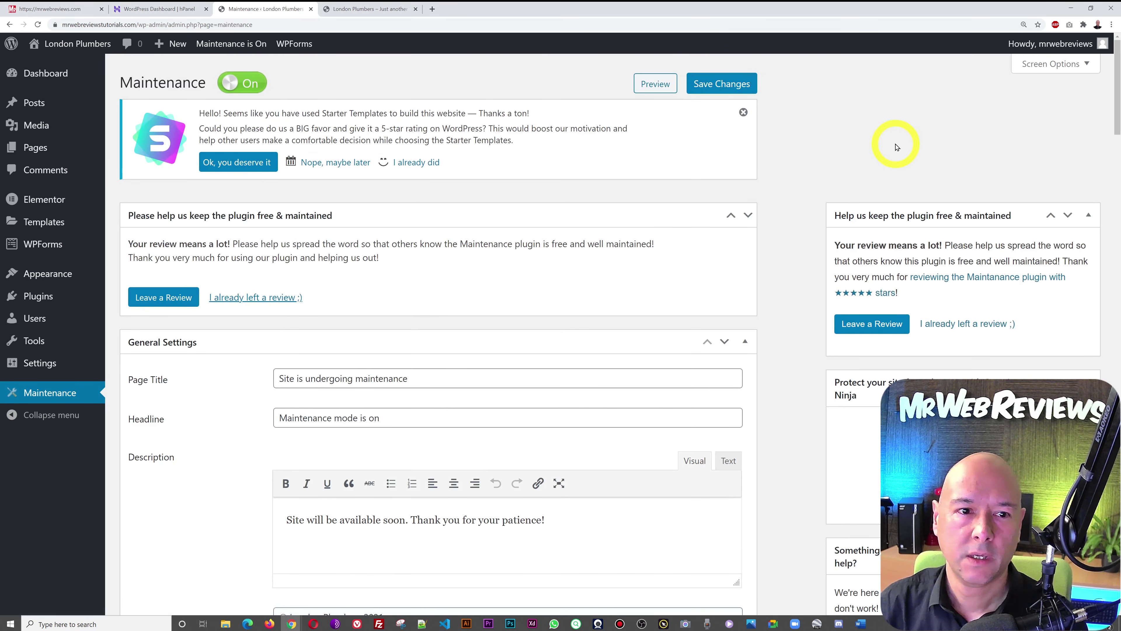
Check the live home page, then bring up the list of all pages.
click(353, 8)
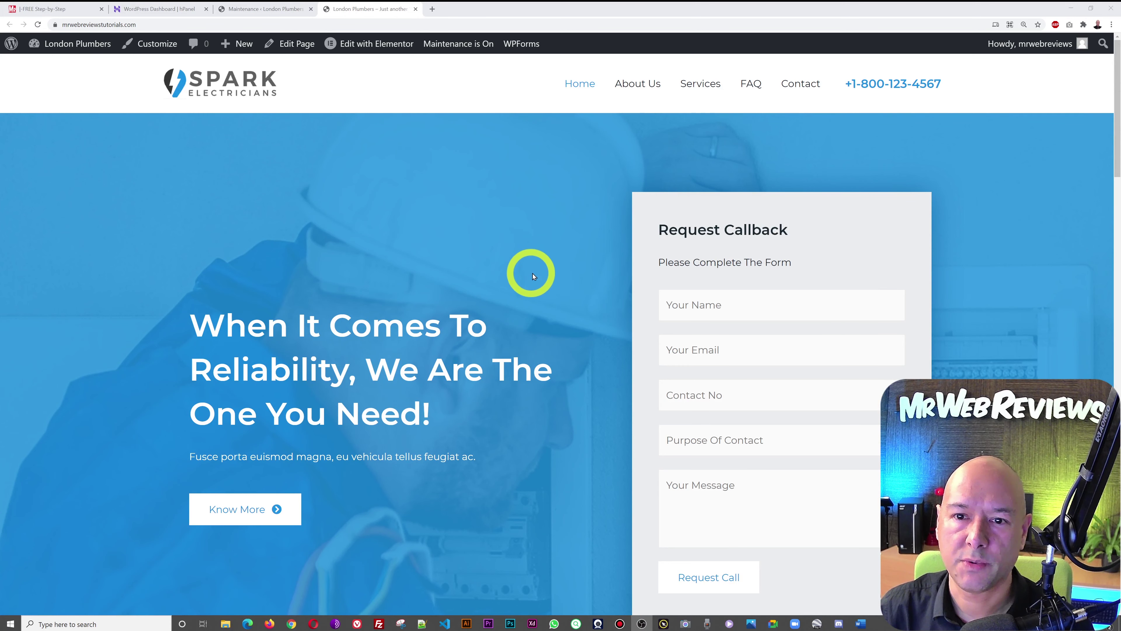
click(246, 13)
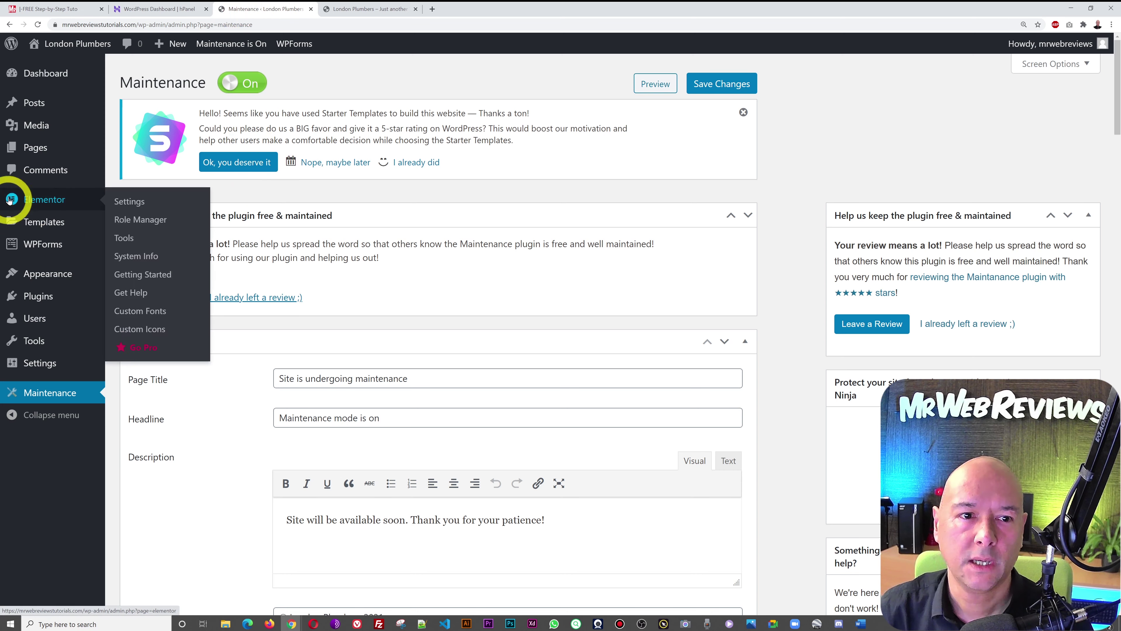
click(32, 146)
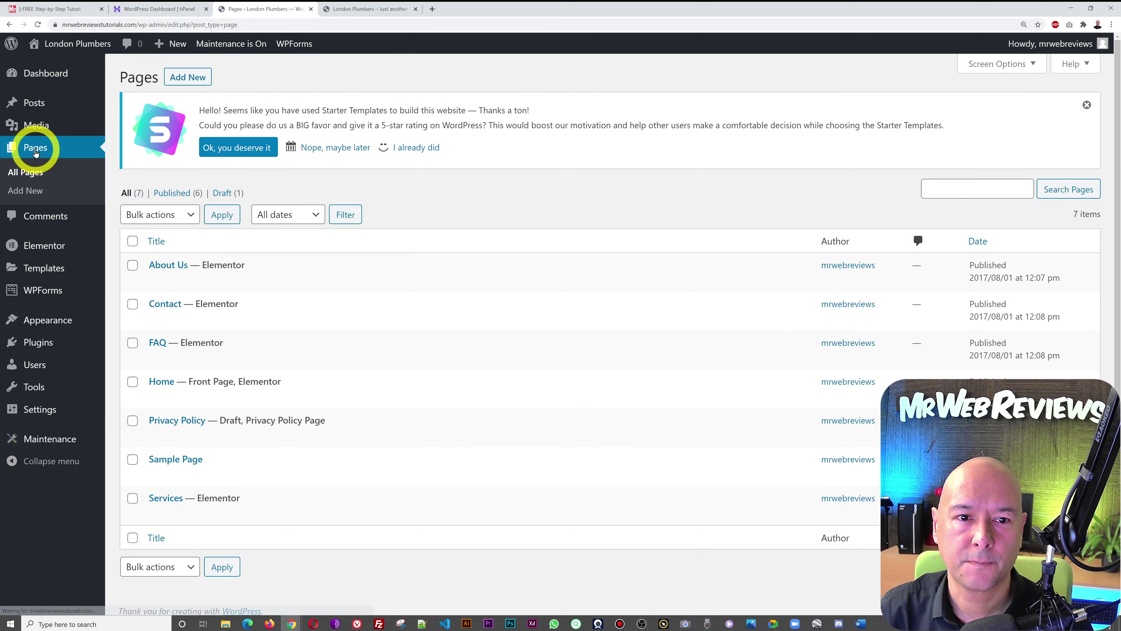
Trash Sample Page, leaving About Us, Contact, FAQ, Home, Privacy Policy and Services.
scroll(548, 220, down, 1)
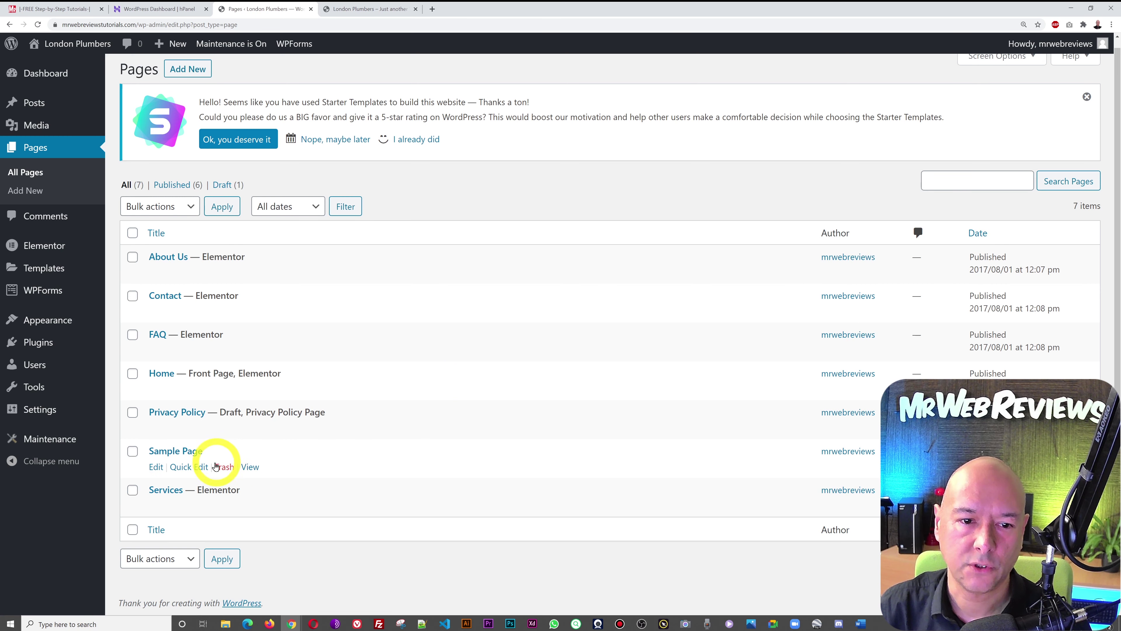
click(225, 467)
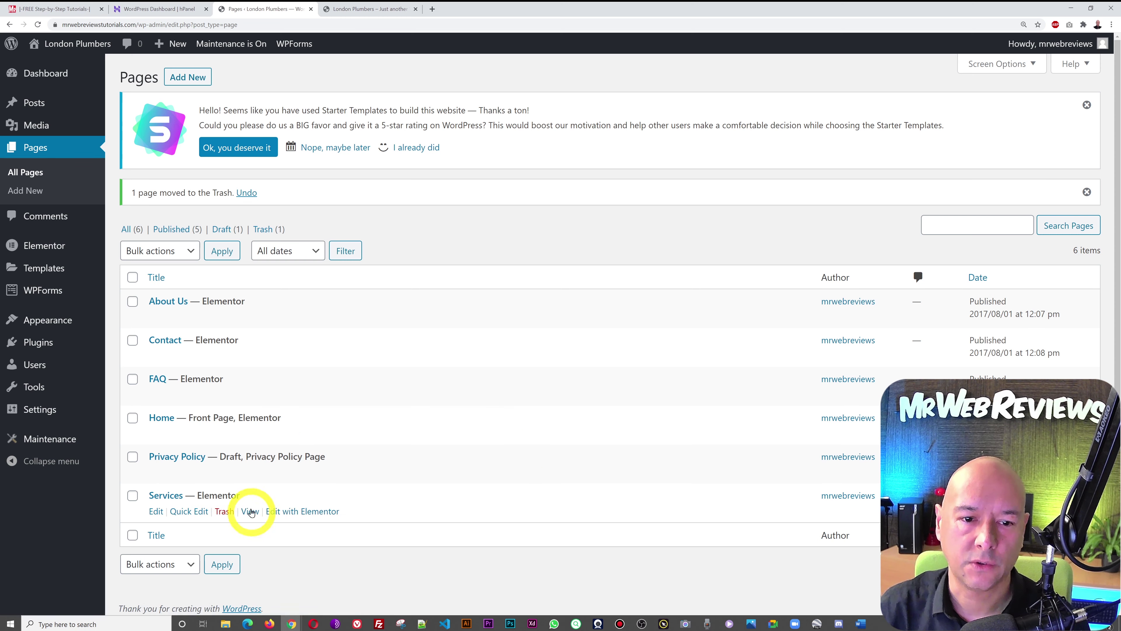
click(333, 15)
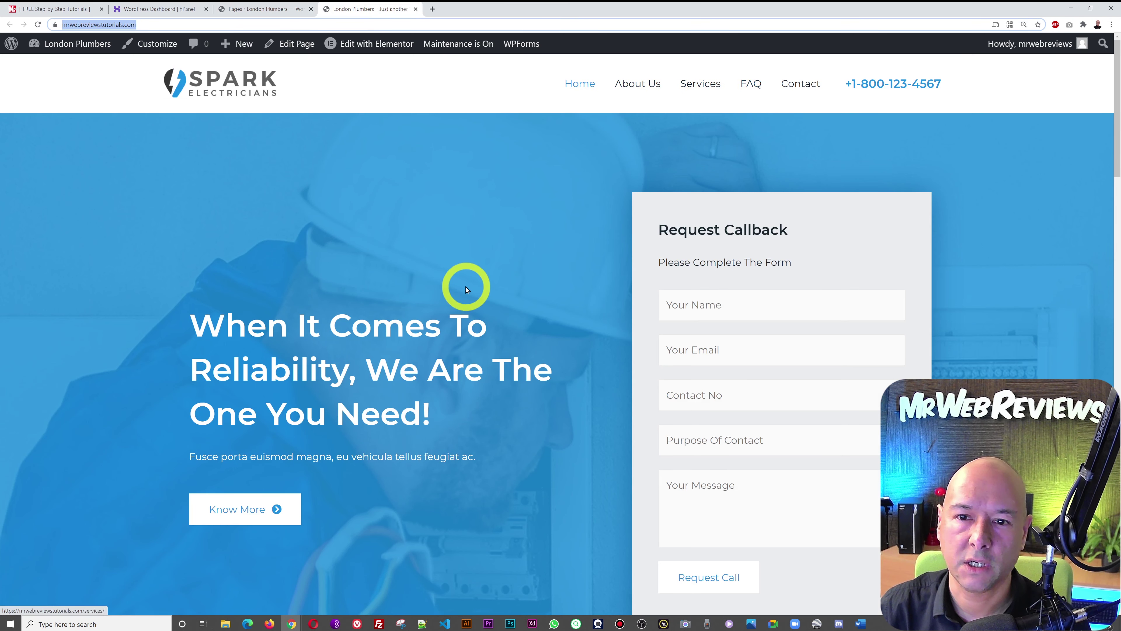
click(235, 10)
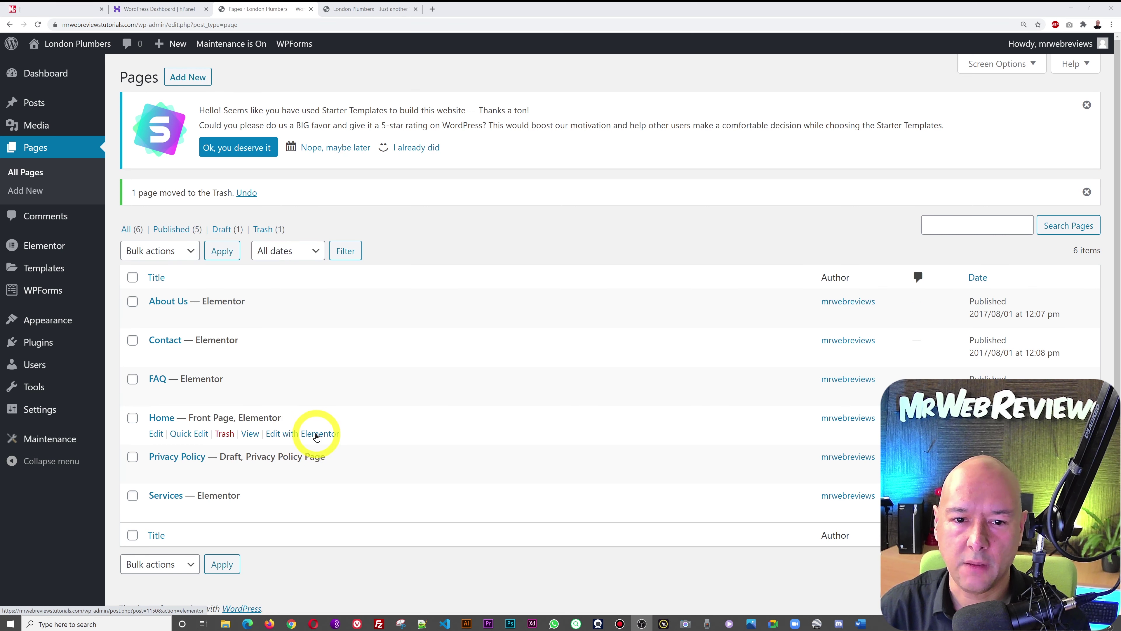
Open the Home page in Elementor and review the Spark Electricians hero and Request Callback form.
click(316, 436)
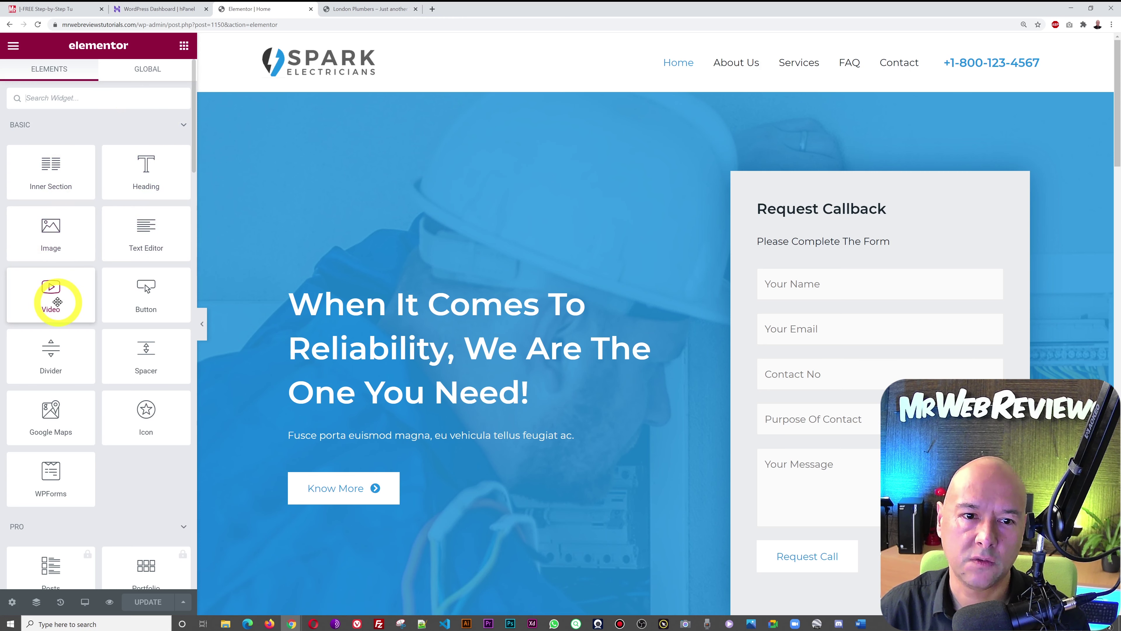
scroll(112, 305, down, 10)
scroll(114, 309, down, 15)
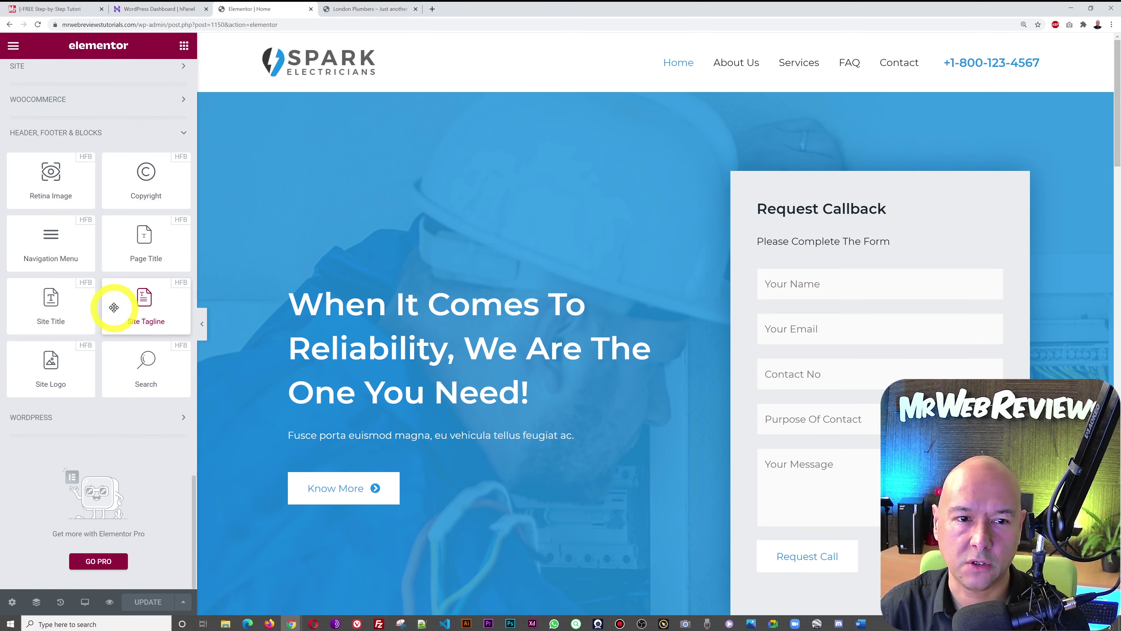
scroll(114, 307, up, 20)
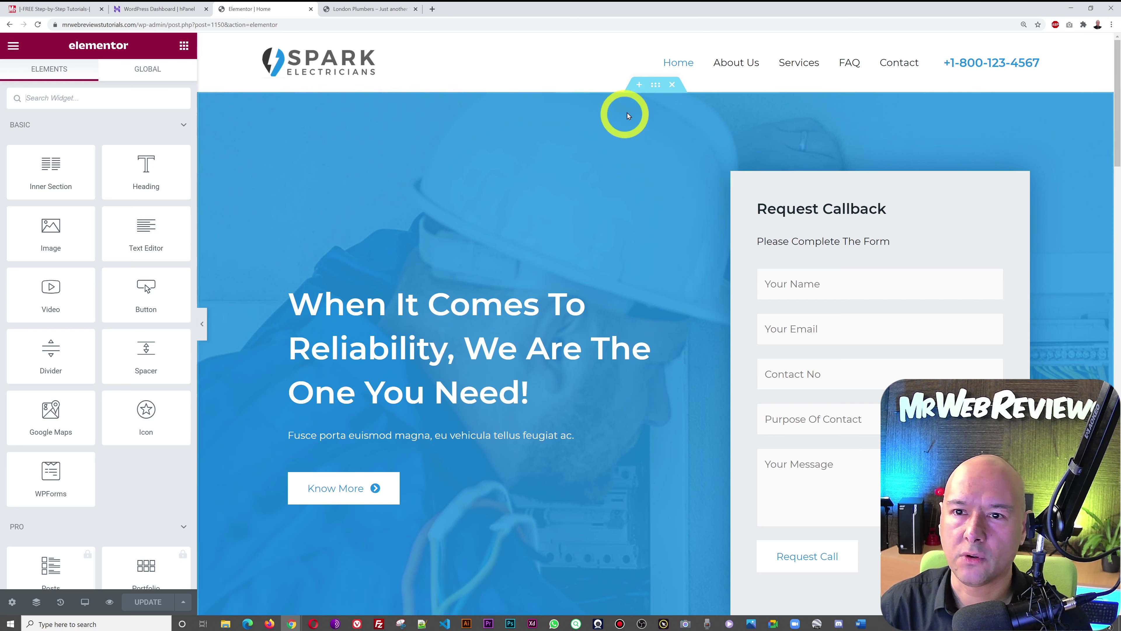
click(637, 84)
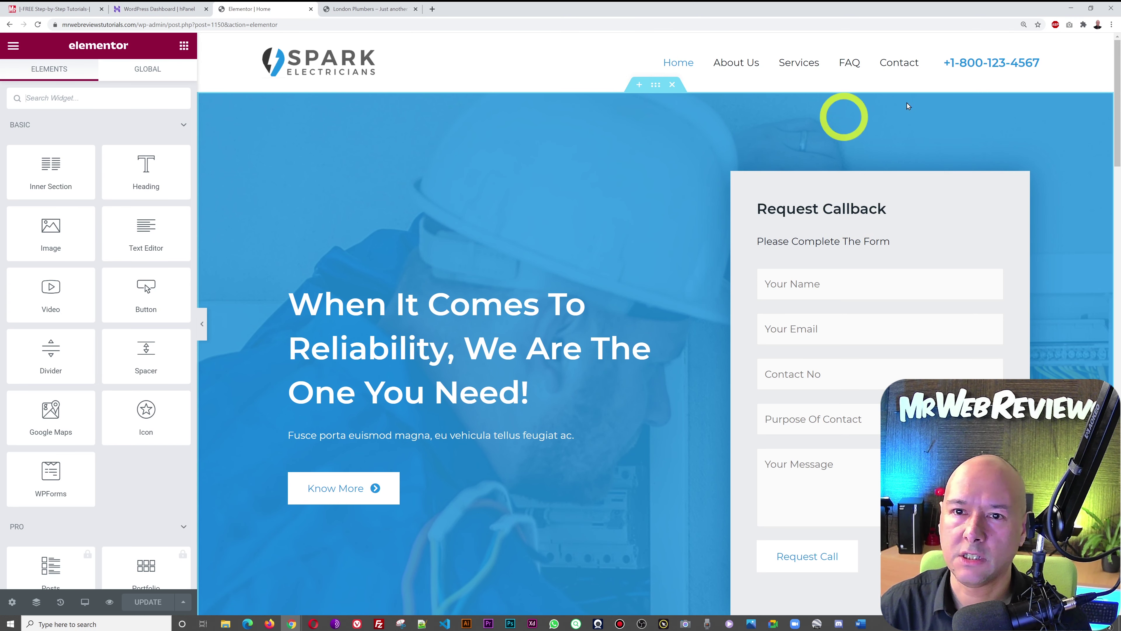
scroll(1071, 140, down, 5)
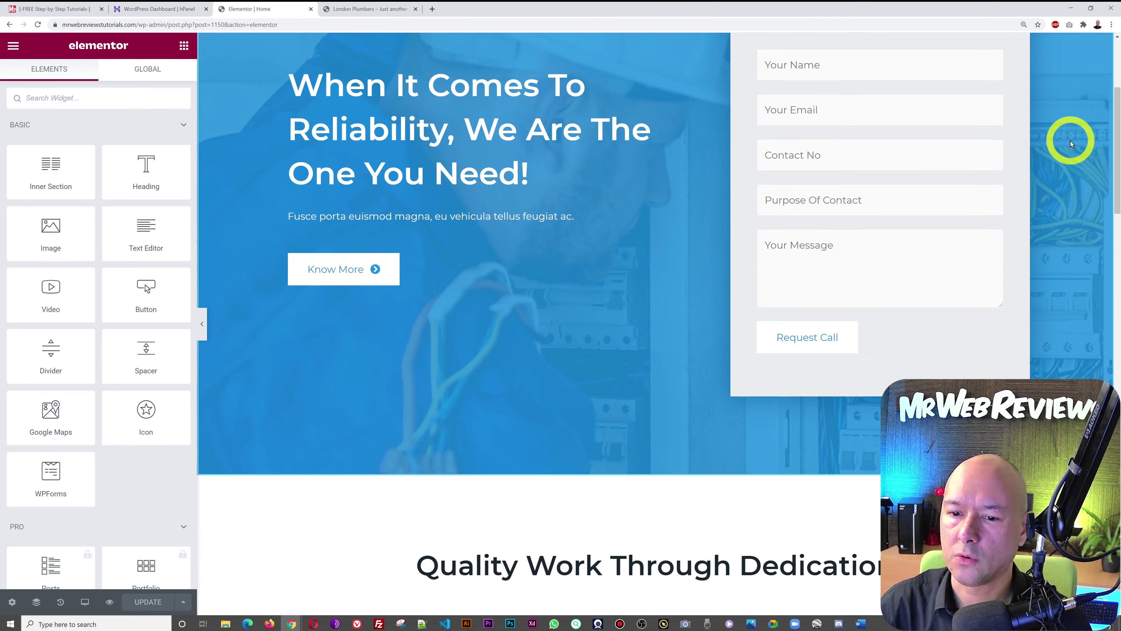
scroll(1071, 140, down, 5)
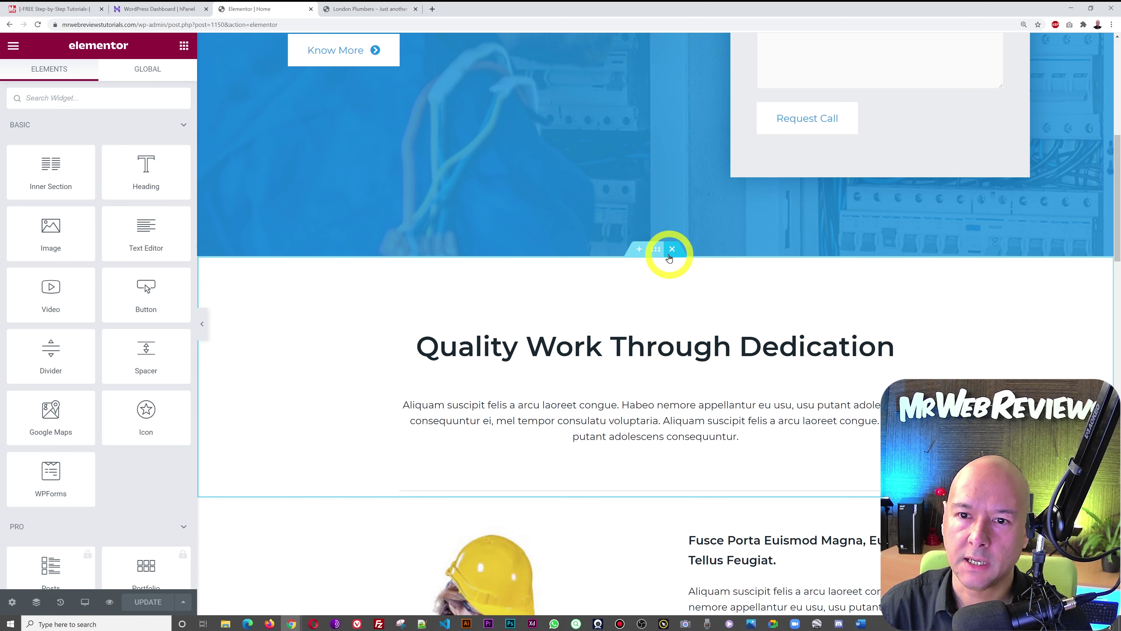
scroll(1048, 333, down, 3)
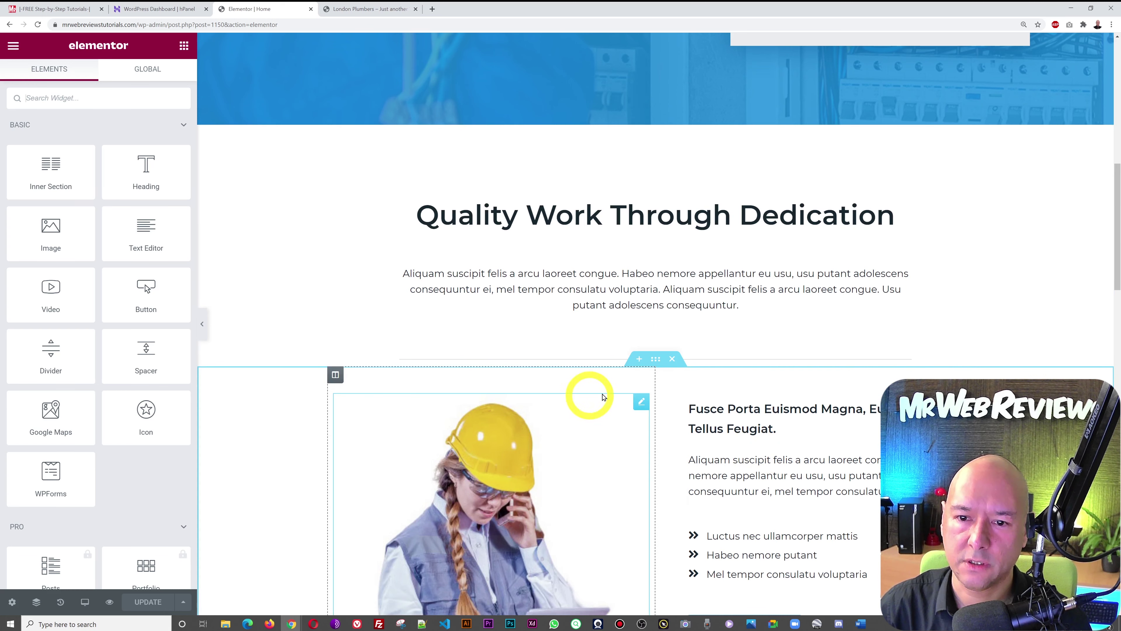
scroll(808, 307, up, 8)
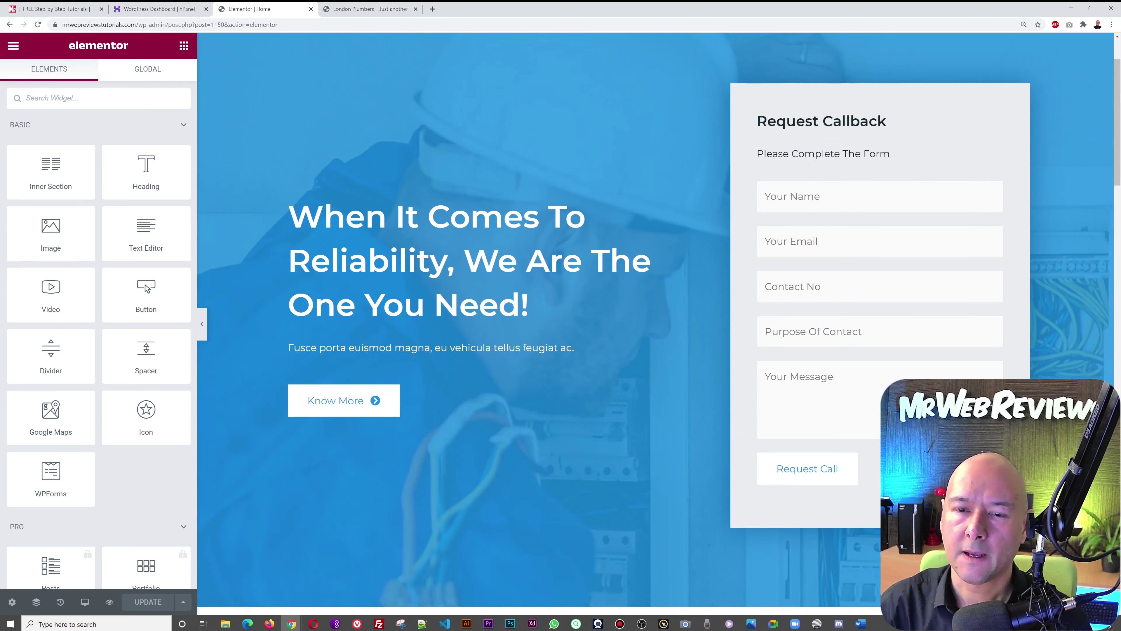
scroll(788, 268, up, 2)
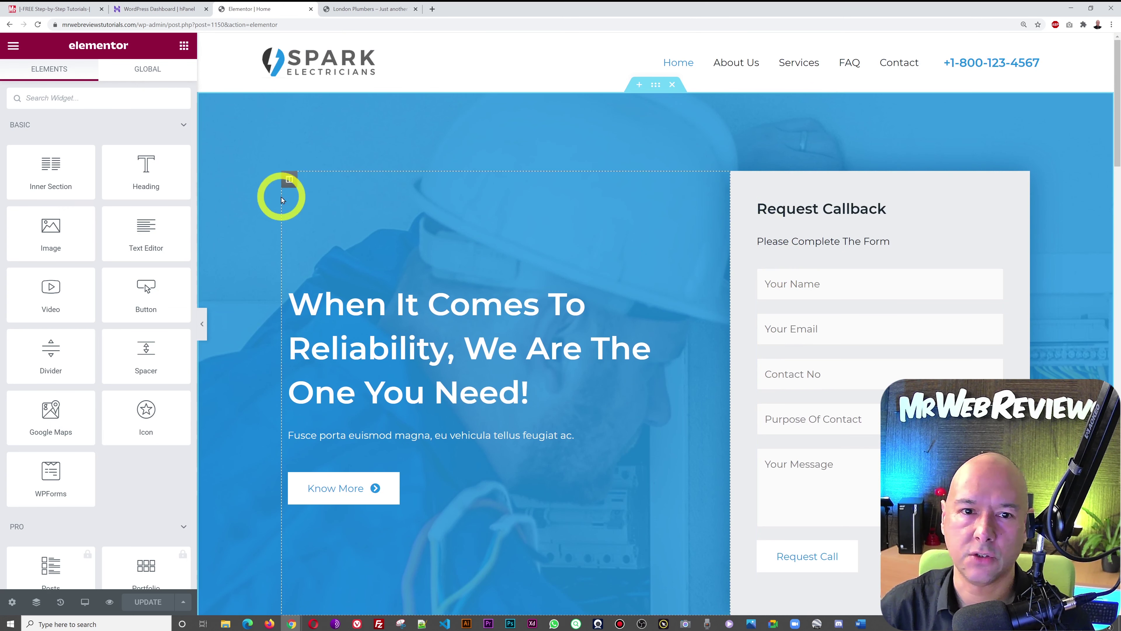
click(656, 86)
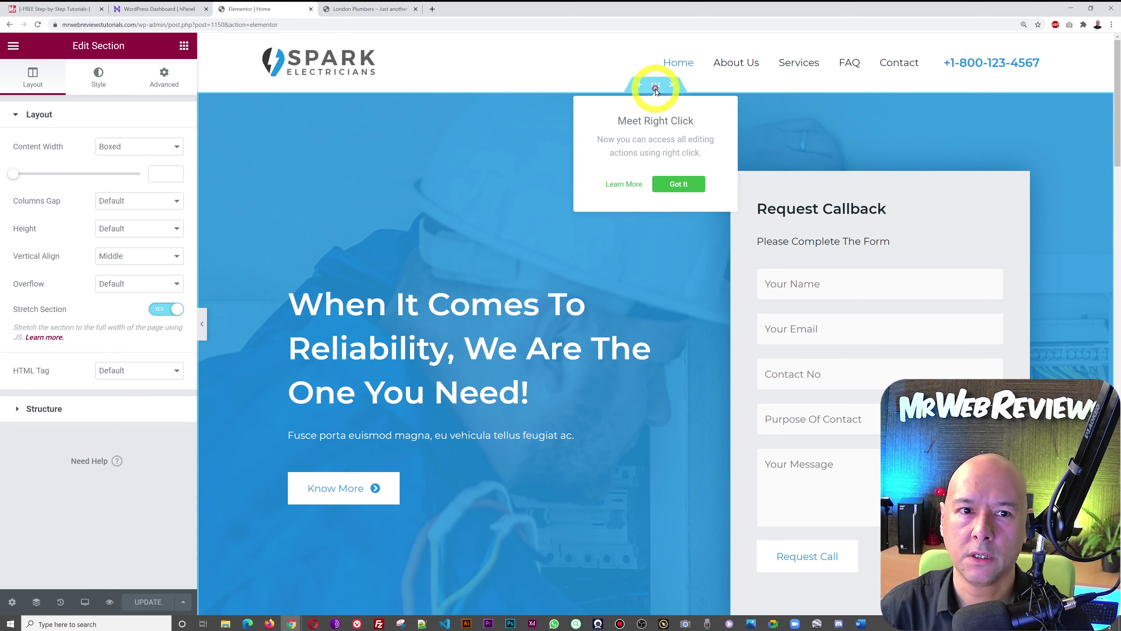
click(691, 190)
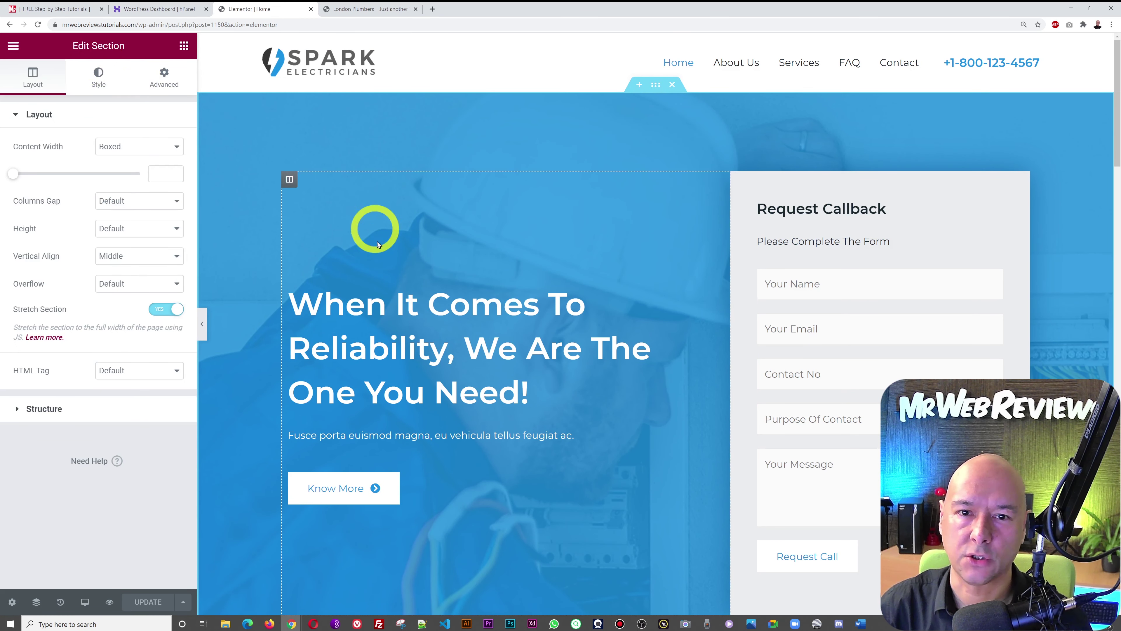
click(290, 180)
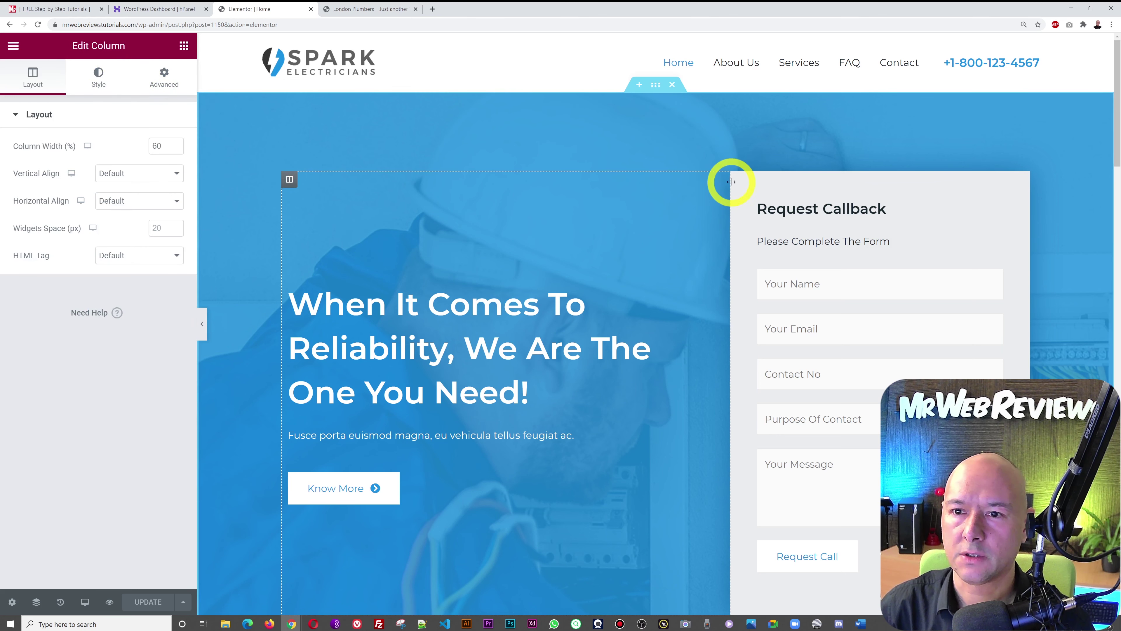
click(289, 179)
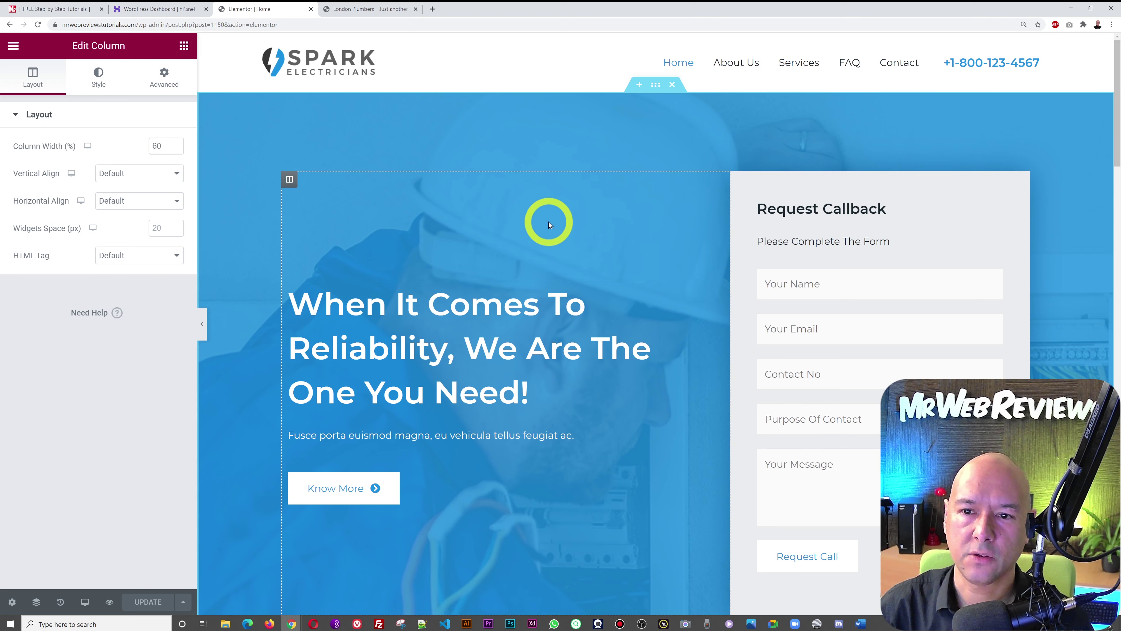
scroll(549, 221, down, 2)
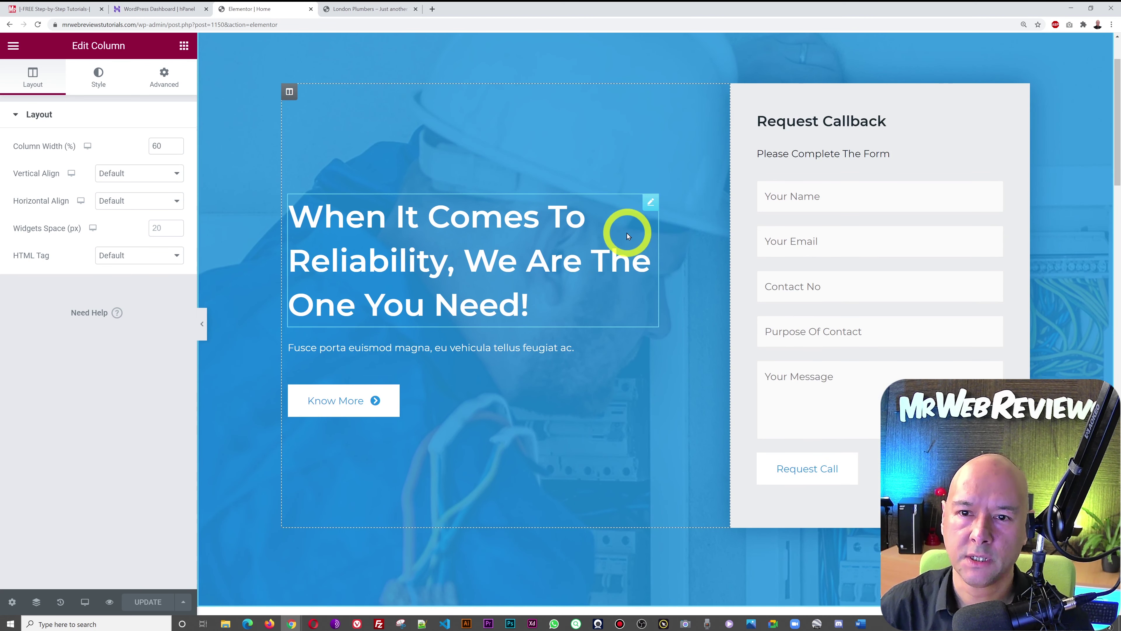
click(650, 204)
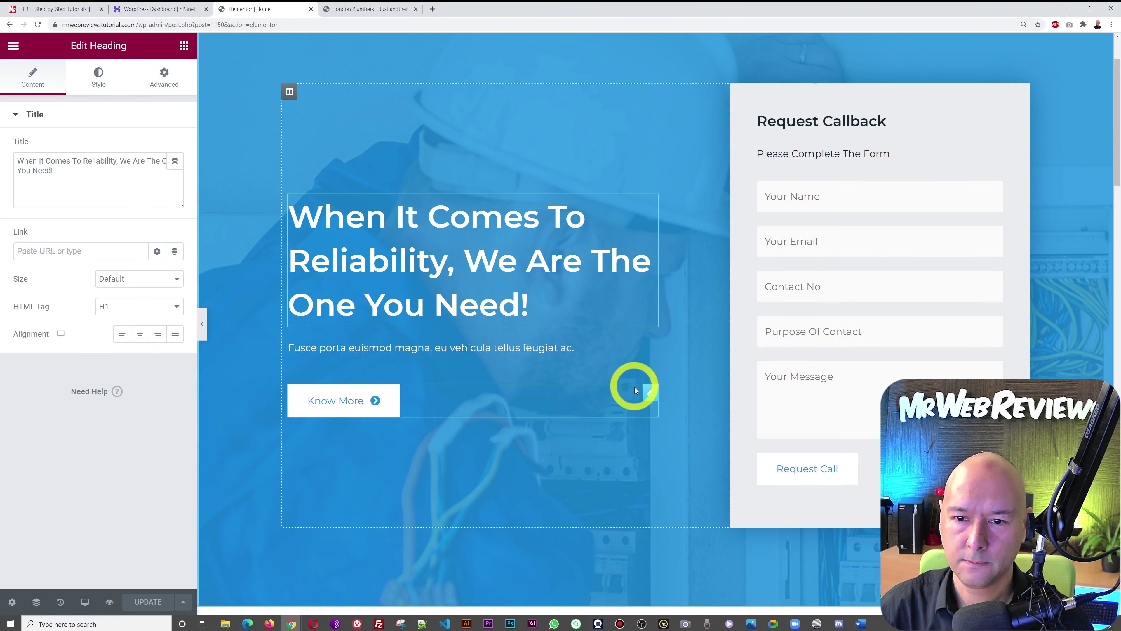
click(649, 395)
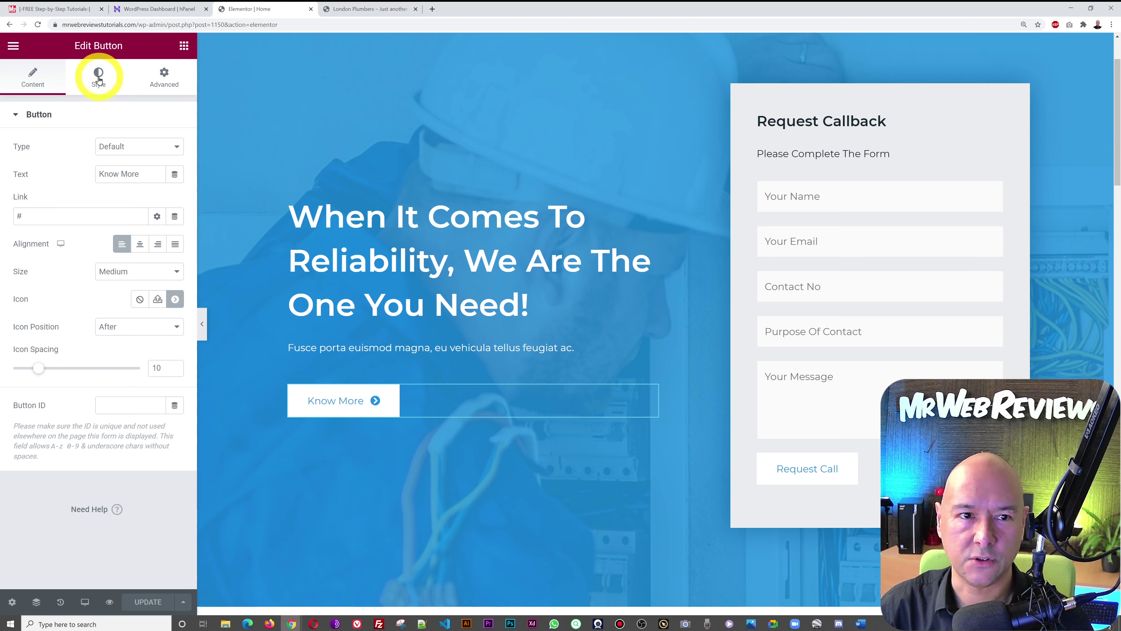
scroll(623, 388, down, 3)
scroll(624, 393, down, 5)
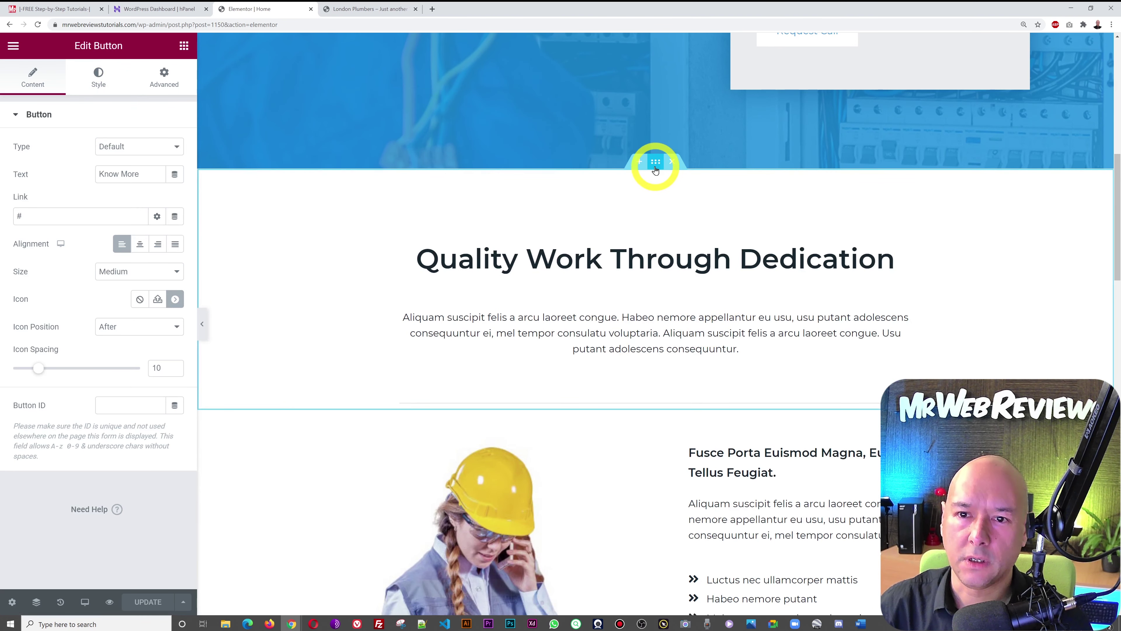
click(655, 162)
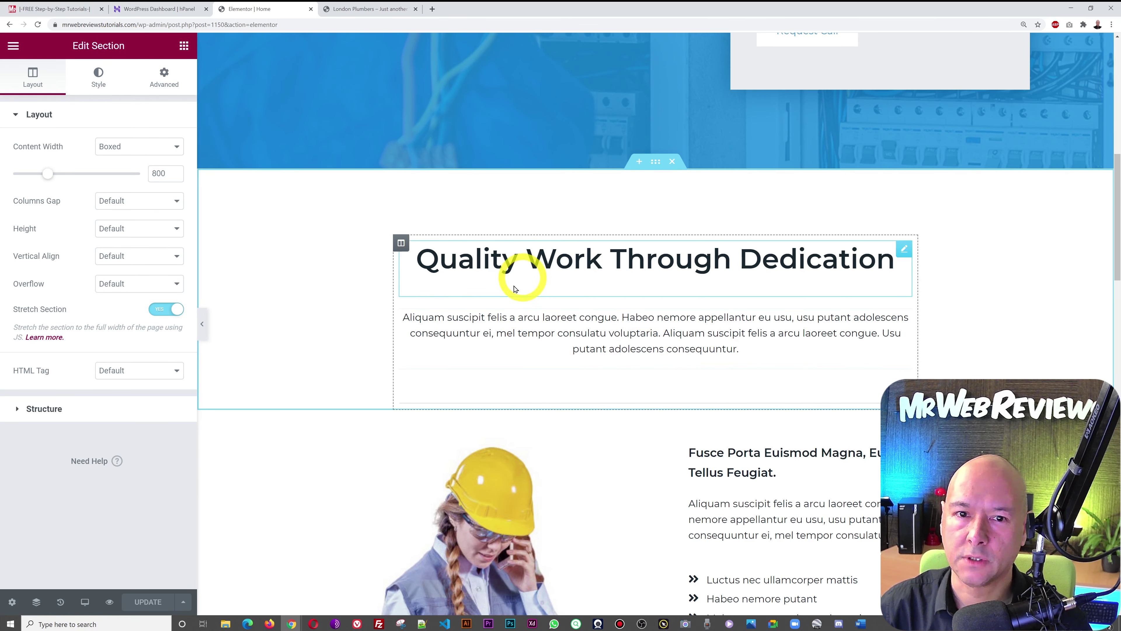
click(401, 243)
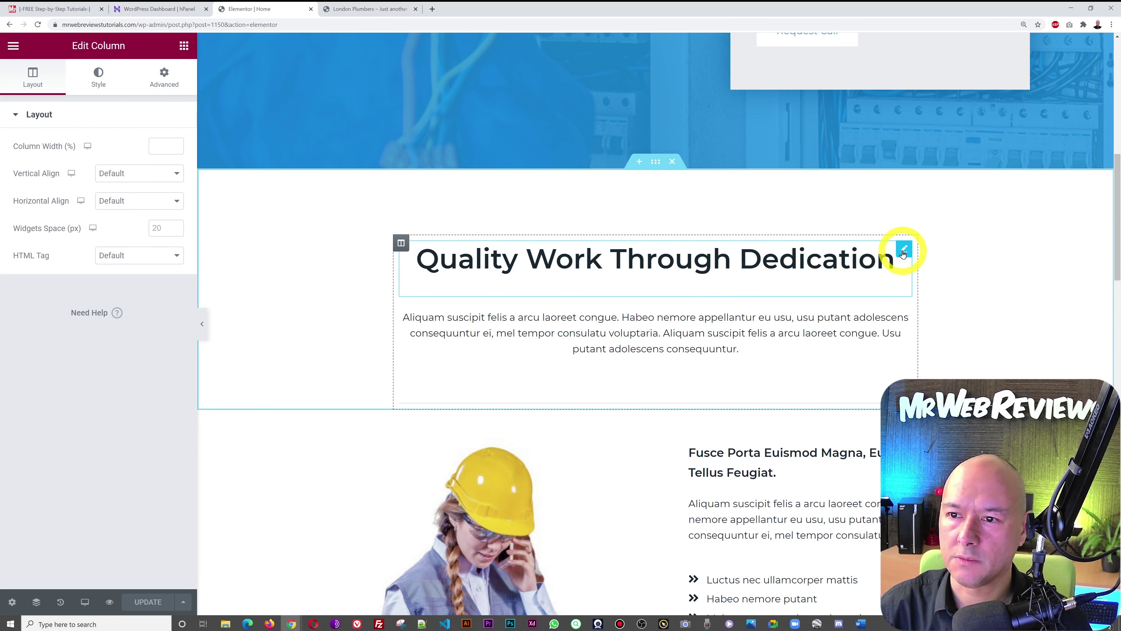
click(903, 250)
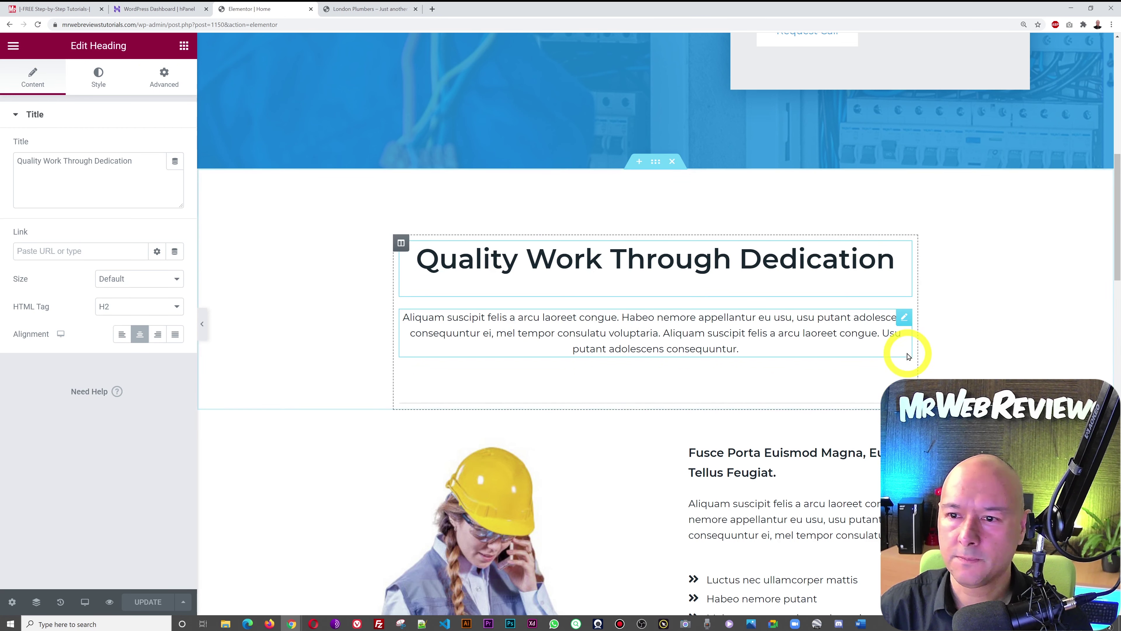
click(903, 317)
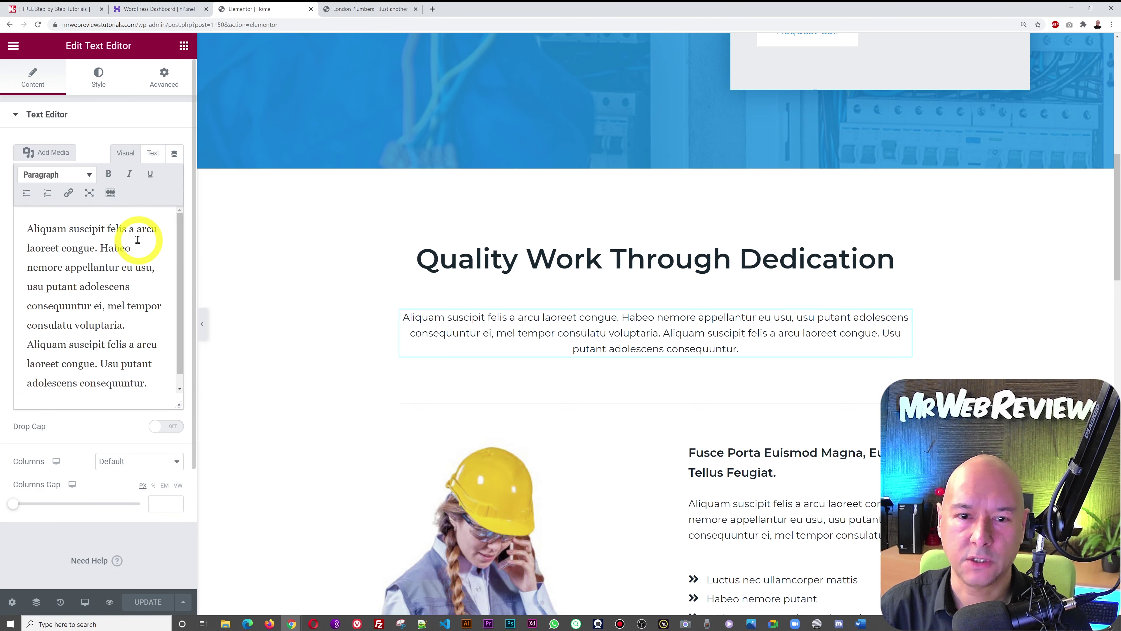
scroll(999, 301, down, 4)
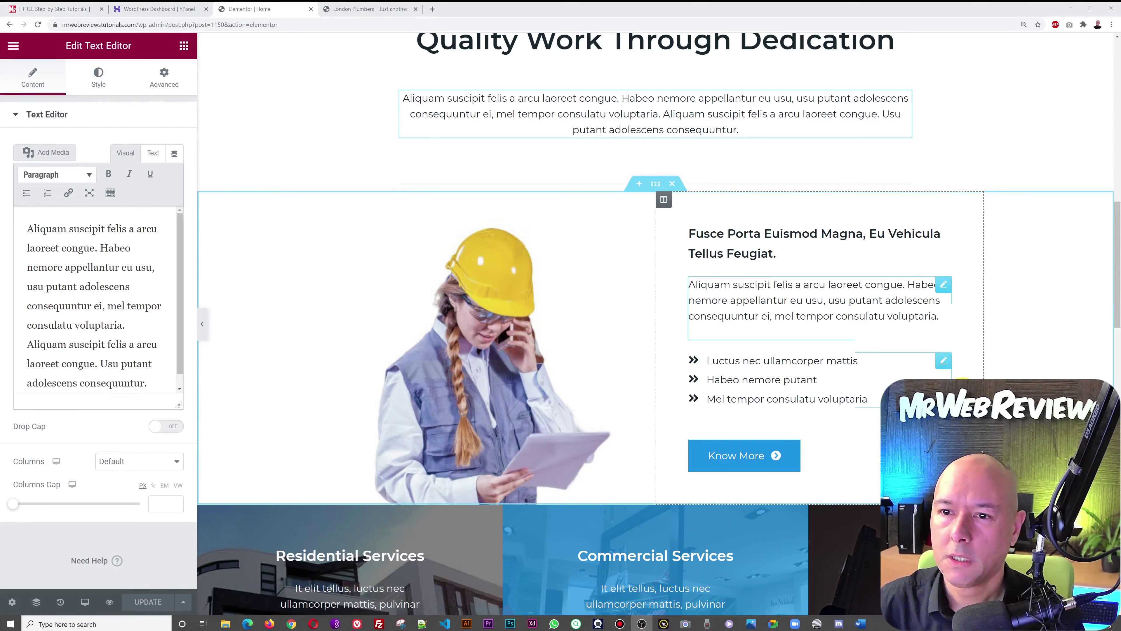
scroll(972, 398, up, 2)
scroll(658, 322, up, 10)
scroll(658, 322, down, 4)
scroll(657, 322, up, 4)
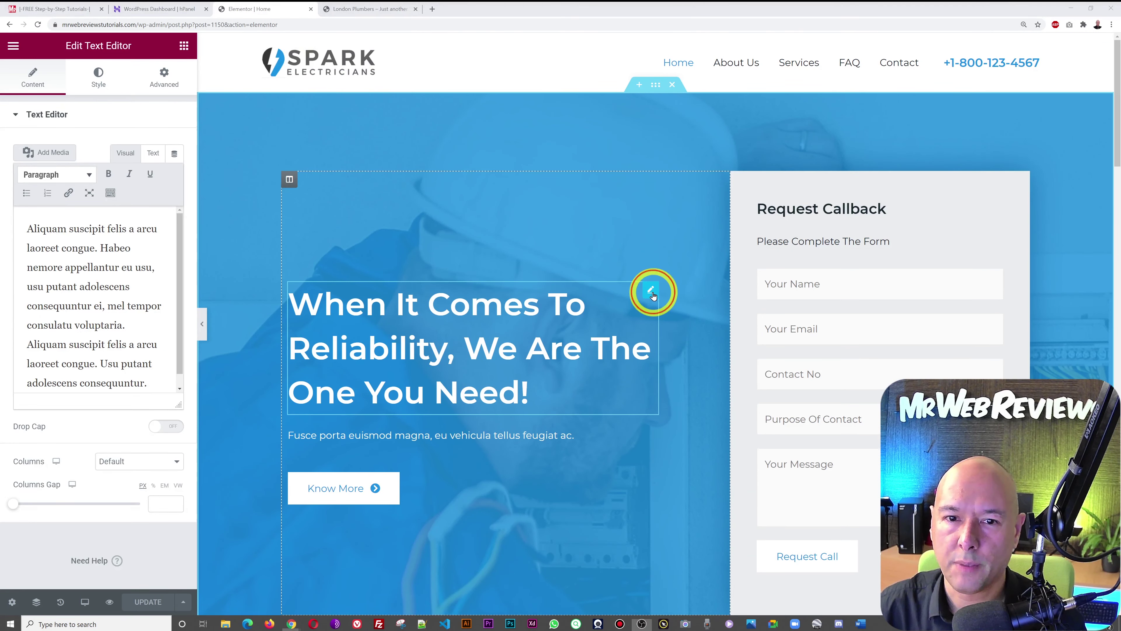
click(652, 291)
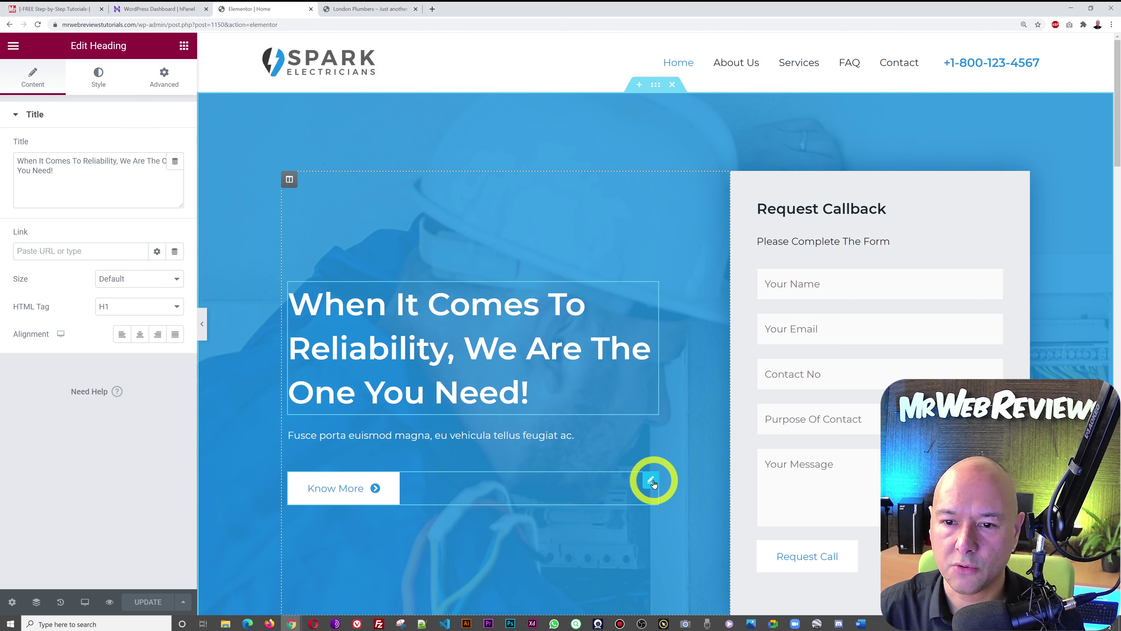
click(651, 481)
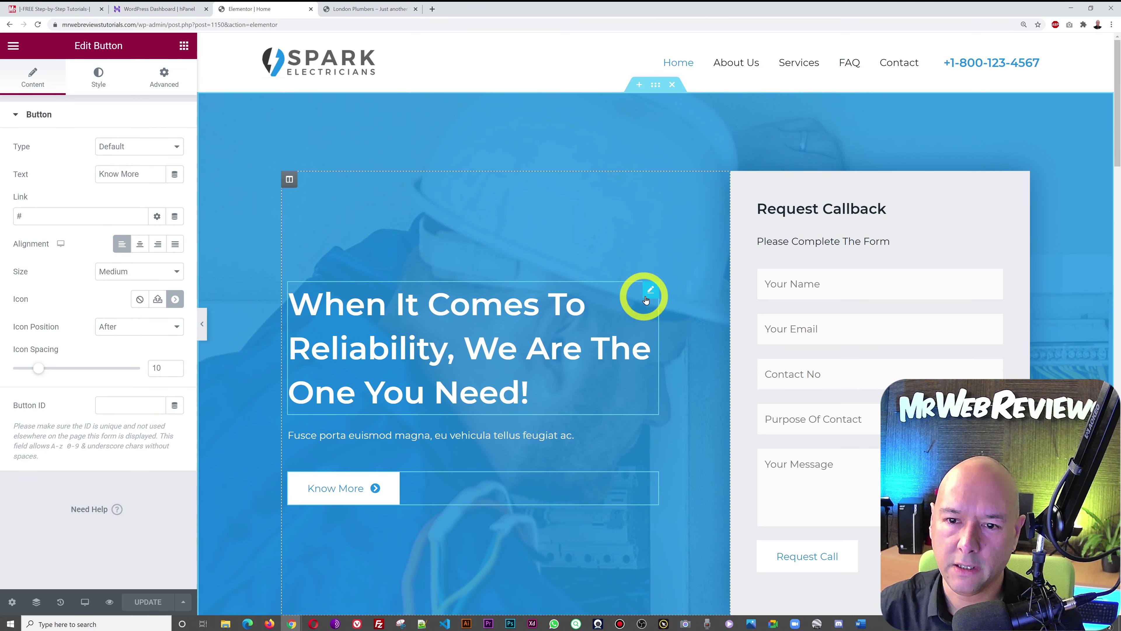
click(647, 296)
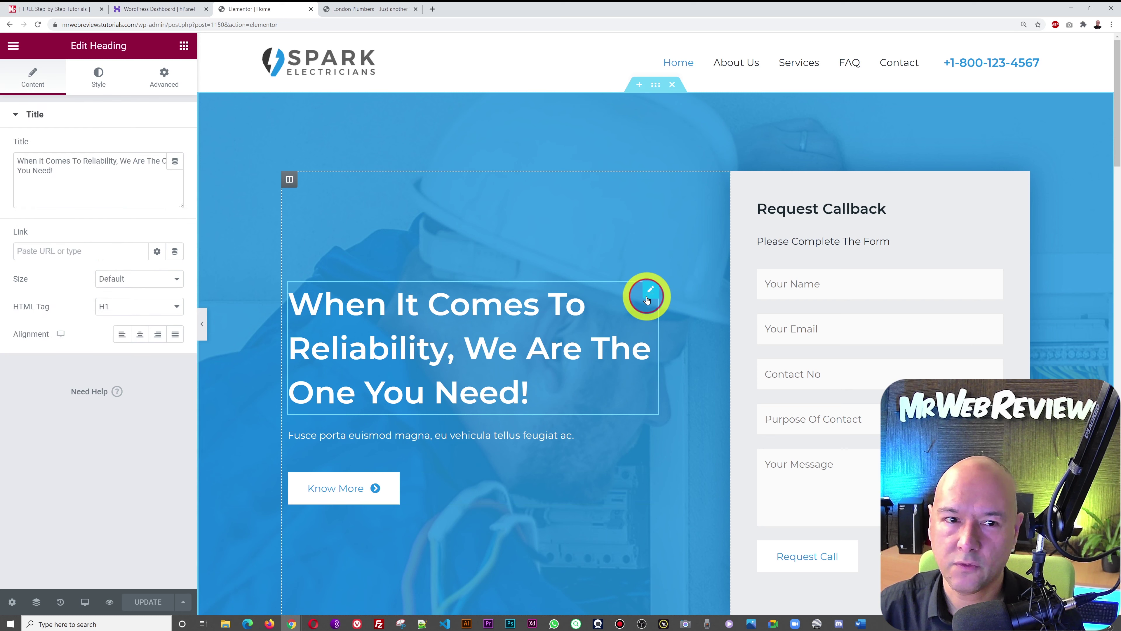
click(94, 83)
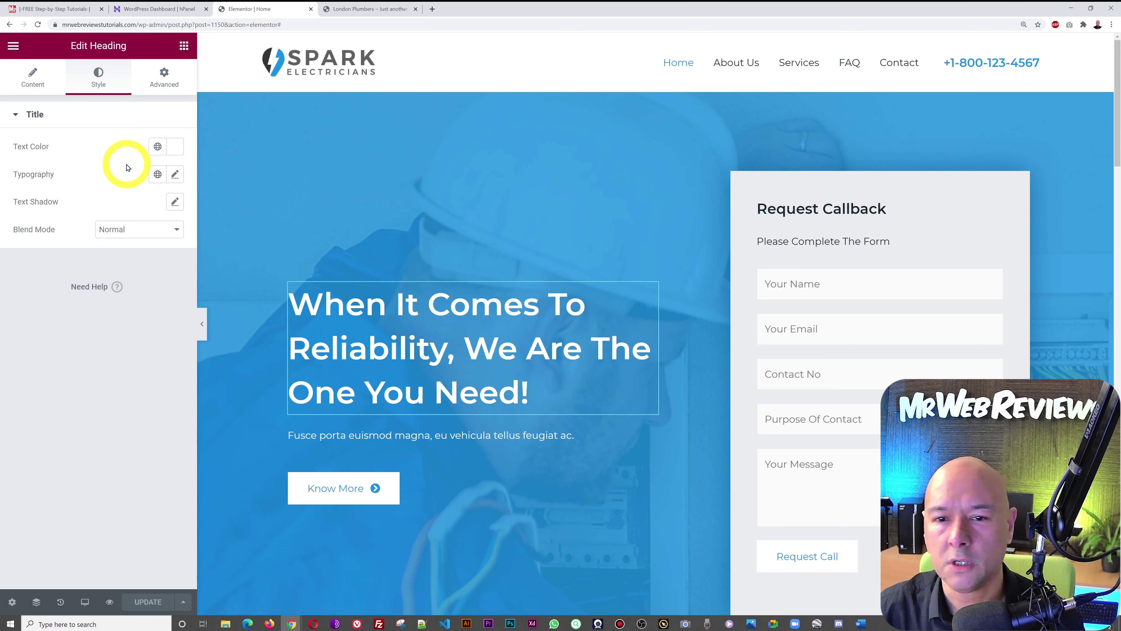
scroll(638, 408, down, 3)
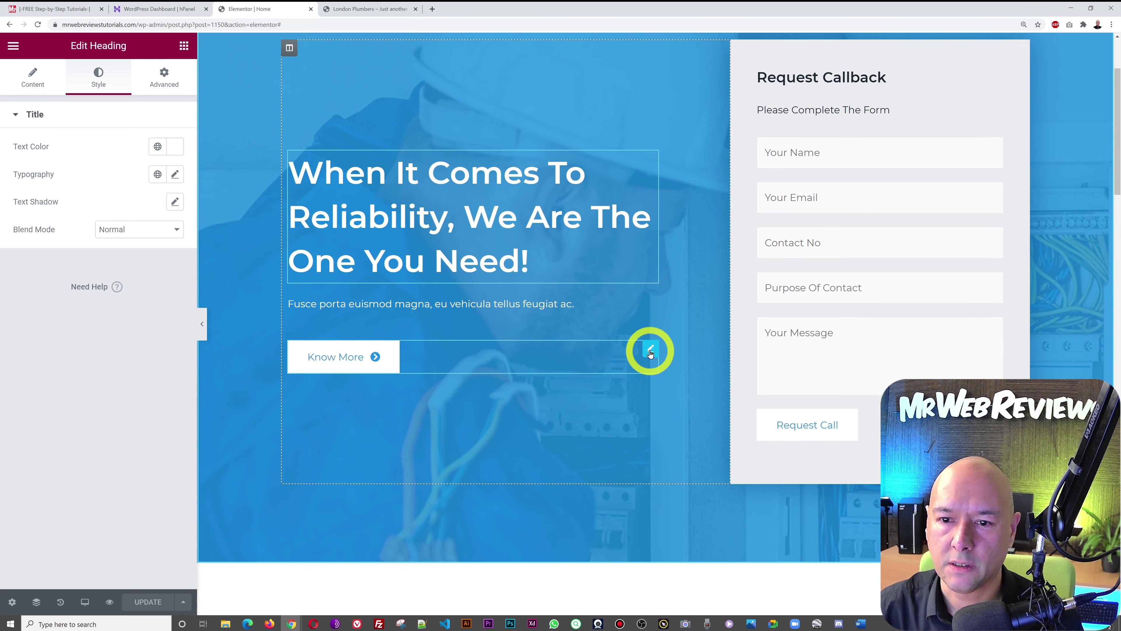
click(650, 351)
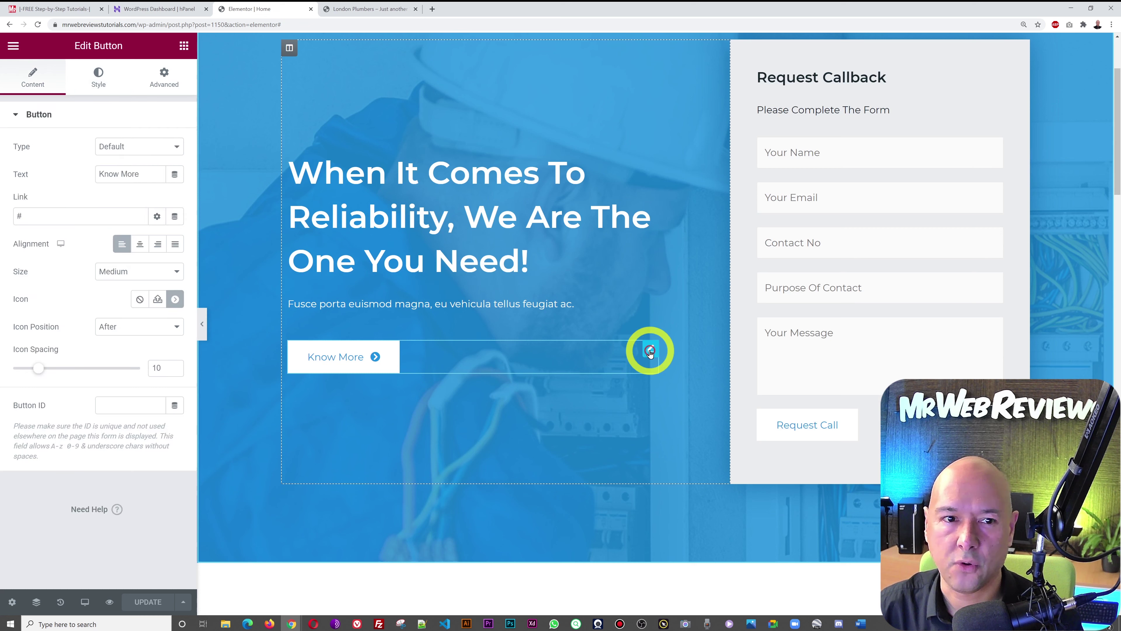
click(101, 90)
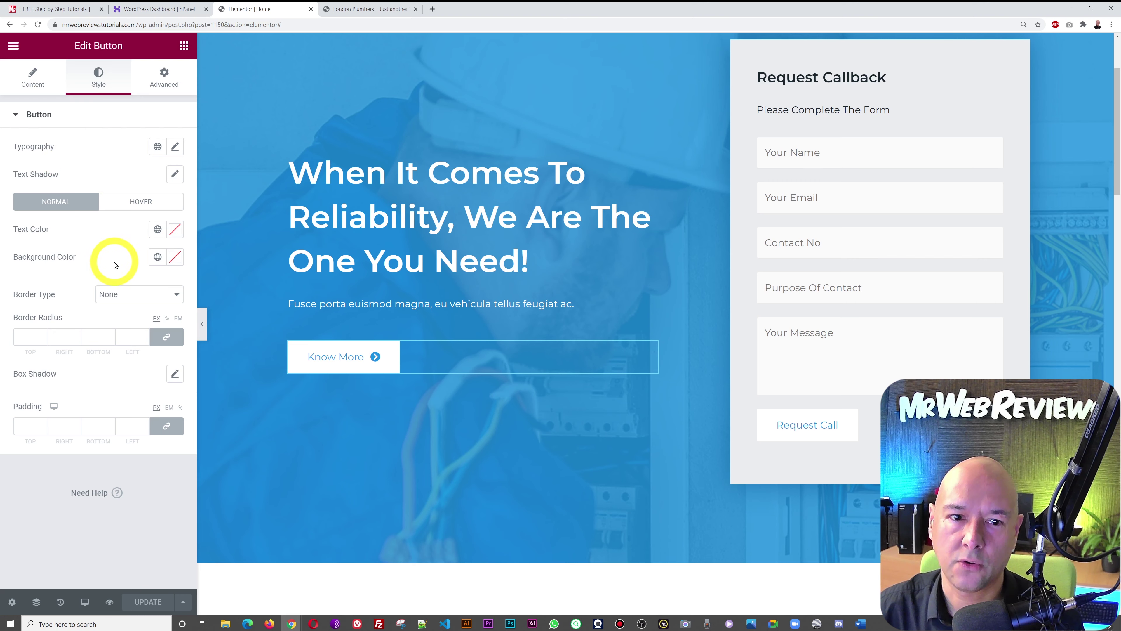
scroll(676, 441, down, 8)
click(900, 243)
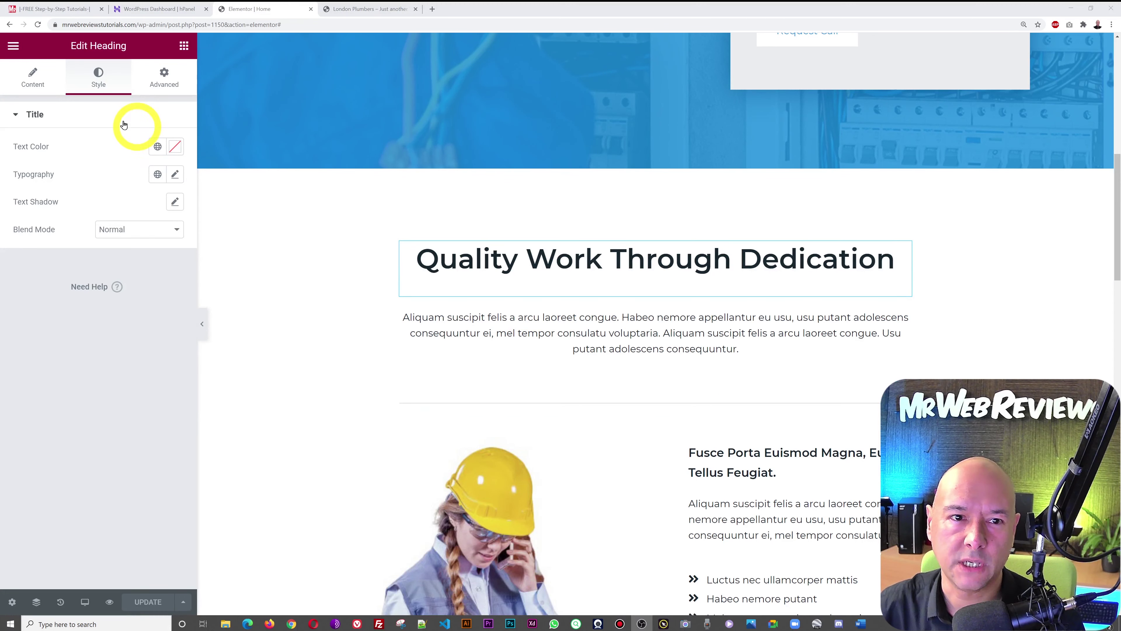
scroll(896, 393, up, 10)
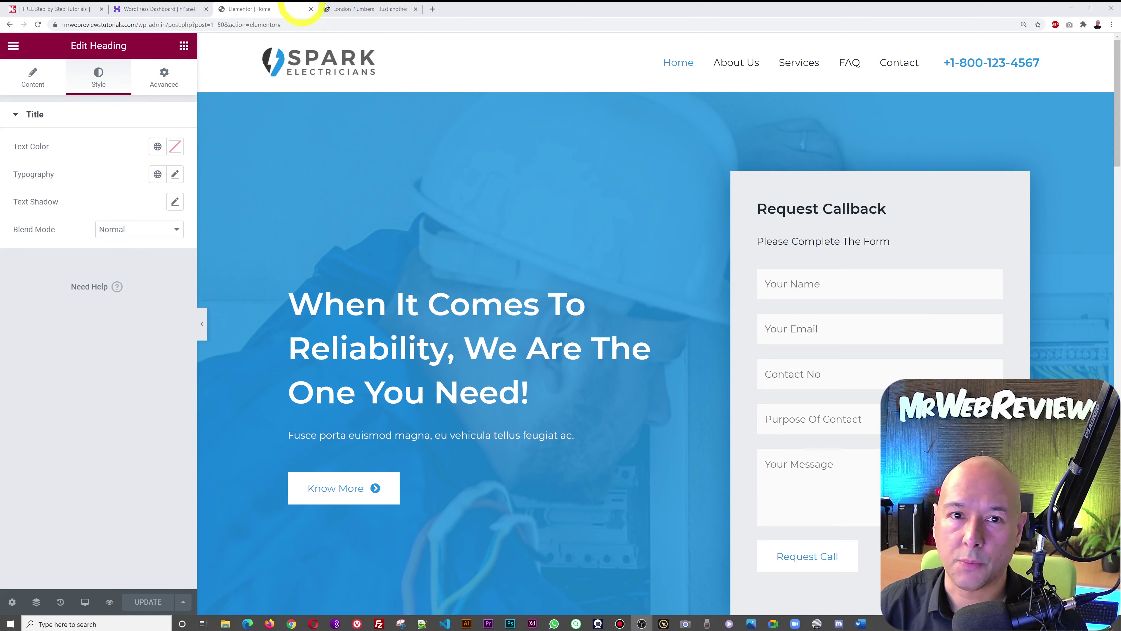
click(353, 9)
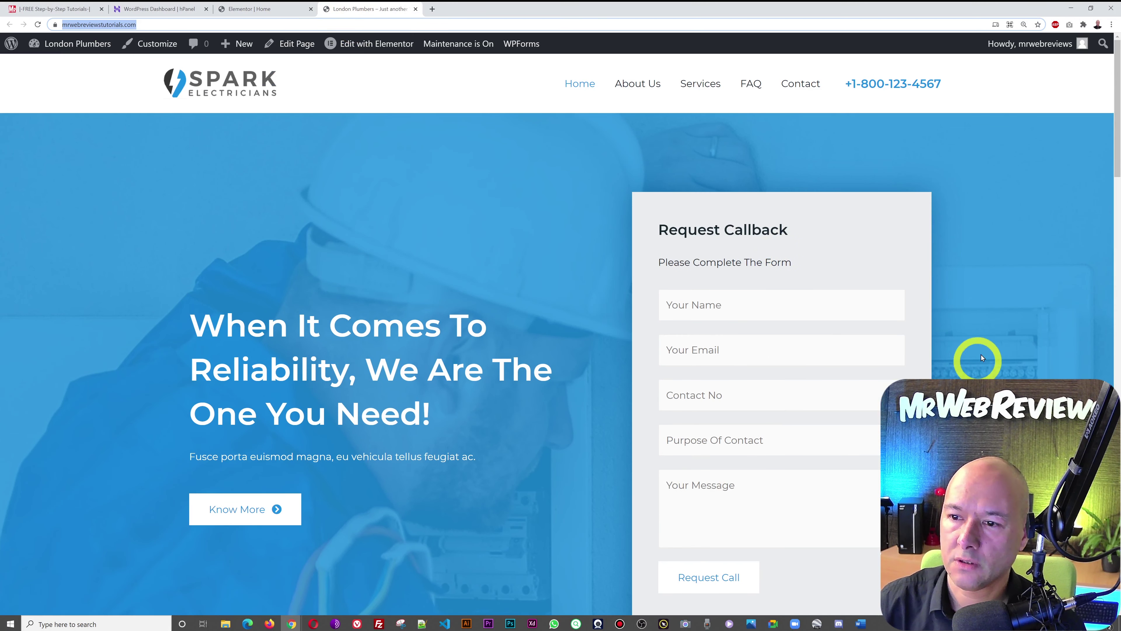
scroll(1018, 377, down, 2)
scroll(971, 354, up, 2)
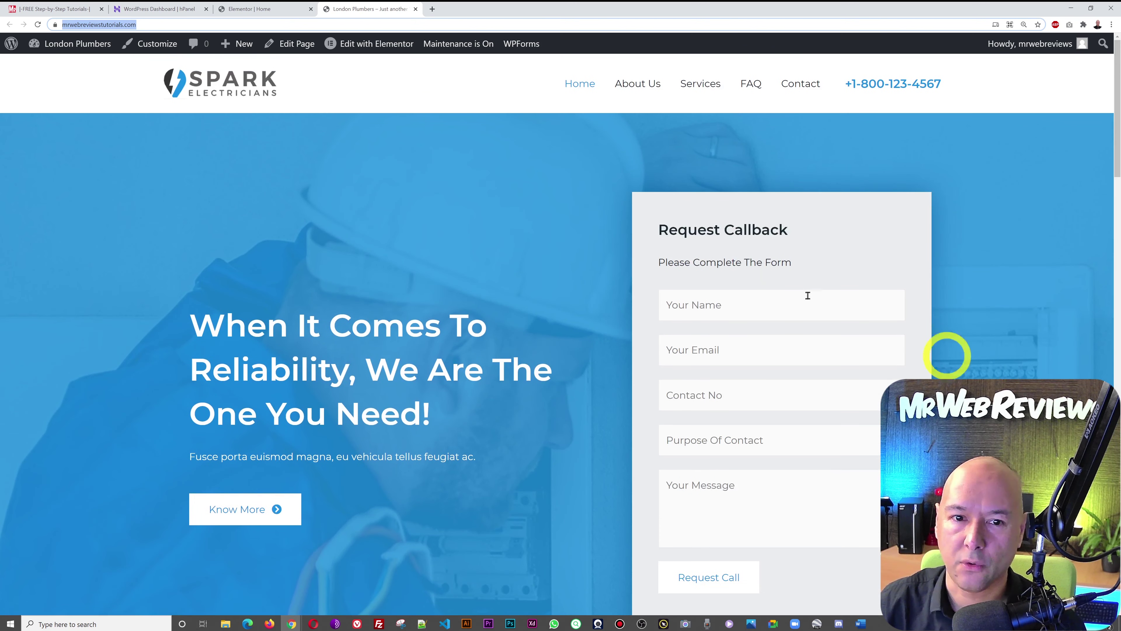
click(265, 8)
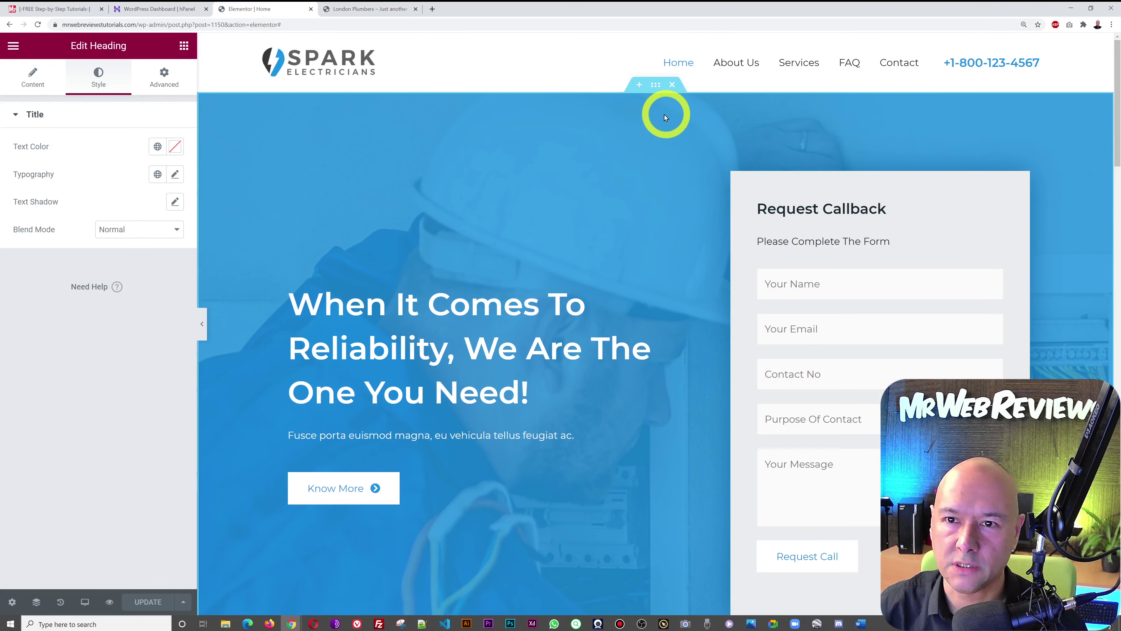
Upload nordic_plumbers_plumbing_sligo_services_5b.jpg and insert it as the hero section's background image.
click(656, 86)
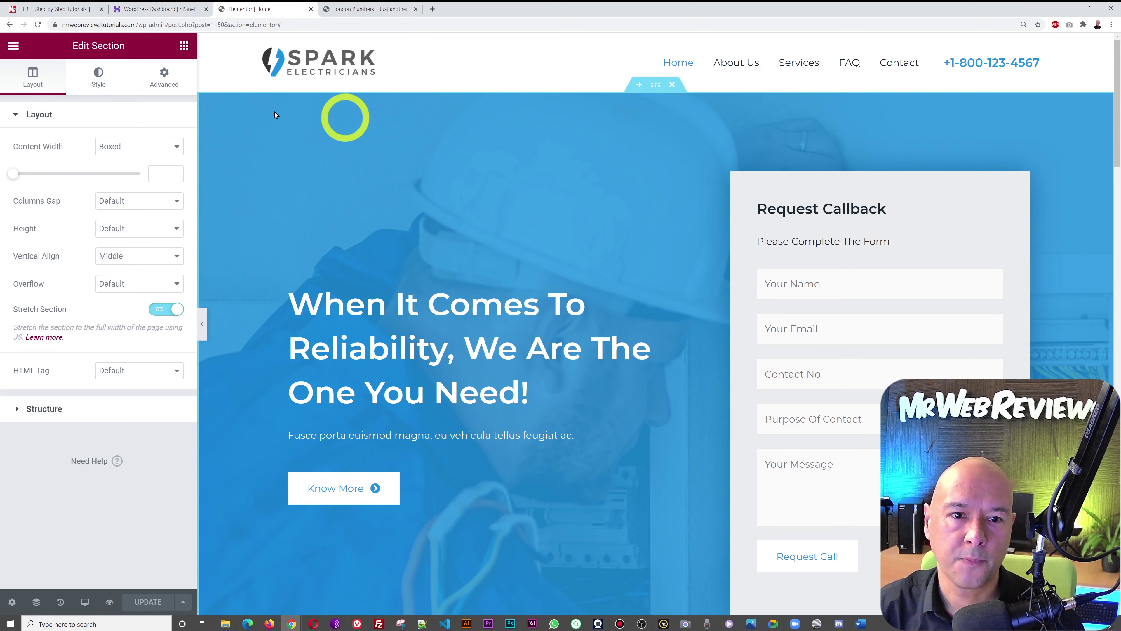
click(101, 85)
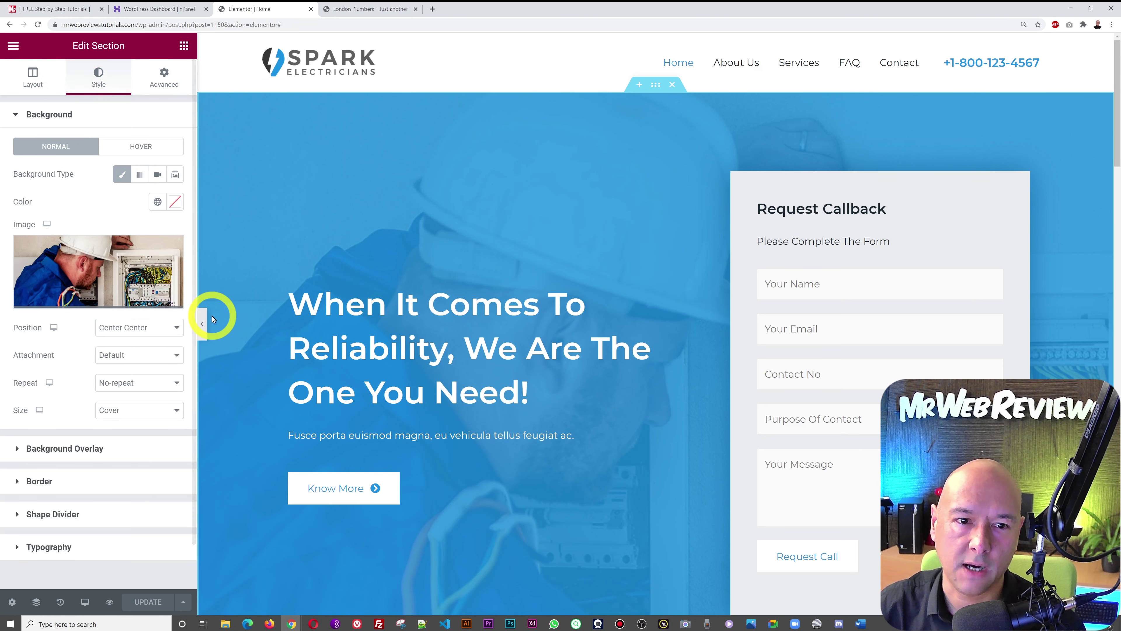
click(114, 263)
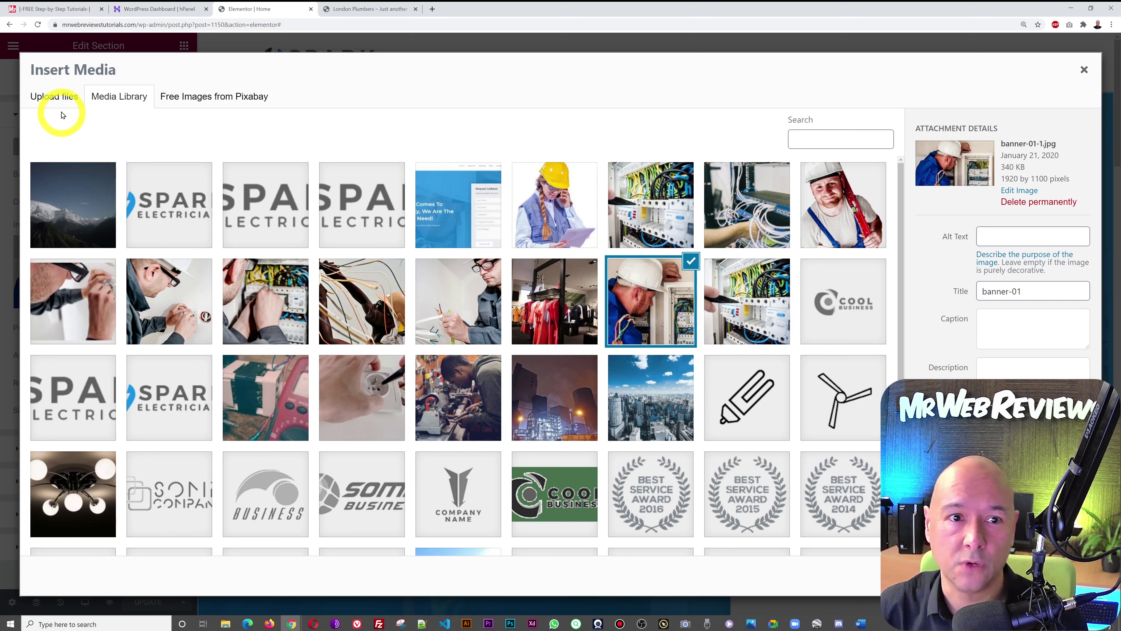
click(60, 99)
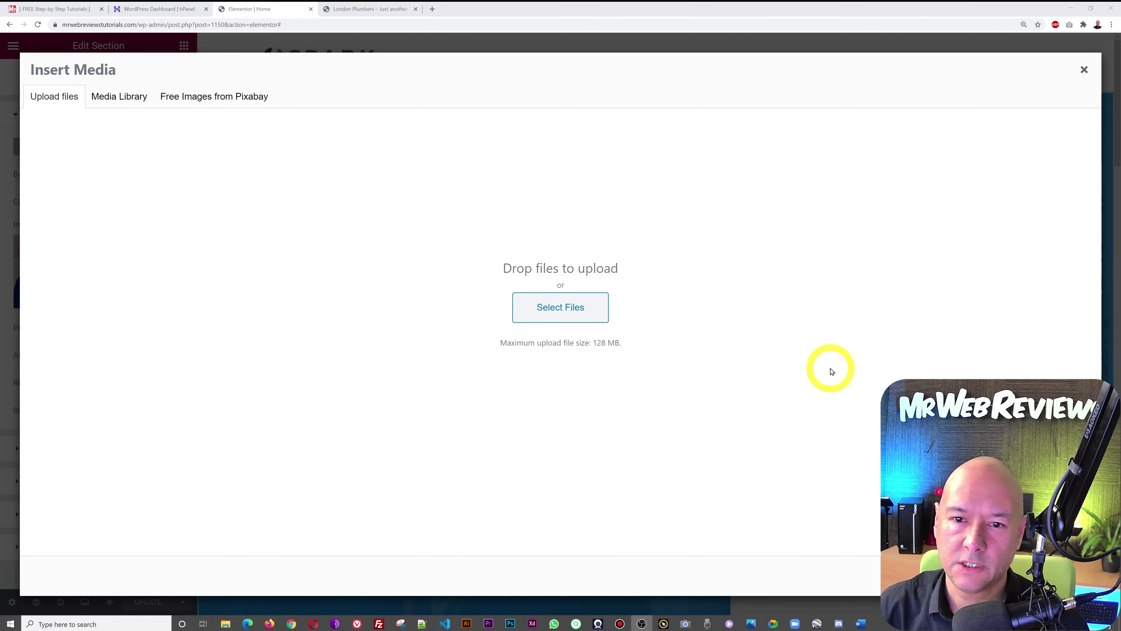
click(582, 314)
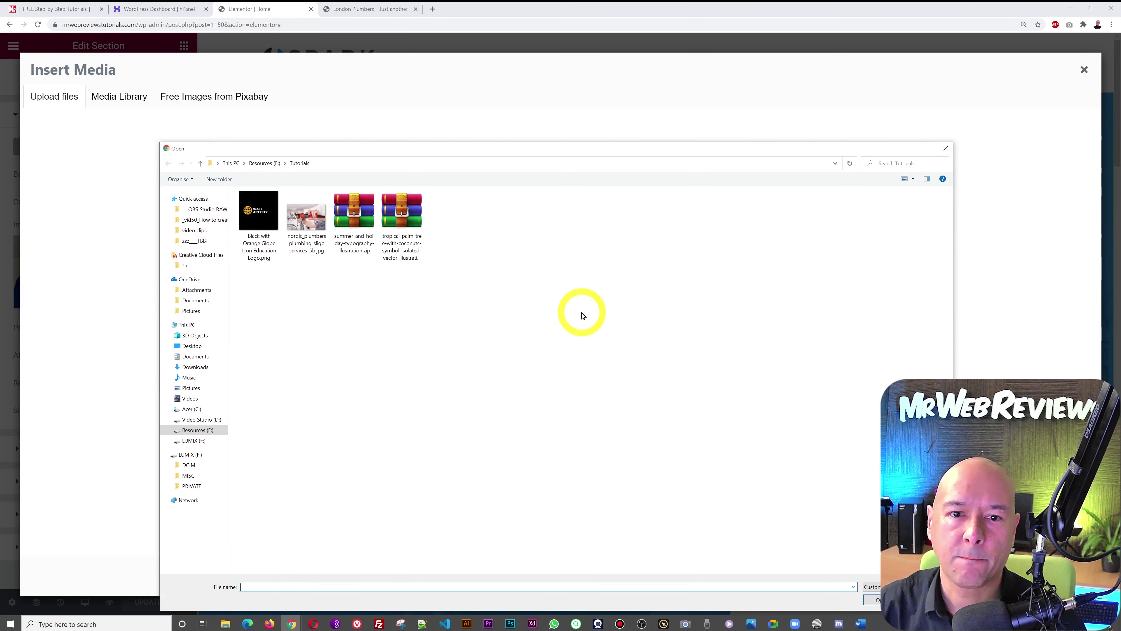
click(317, 227)
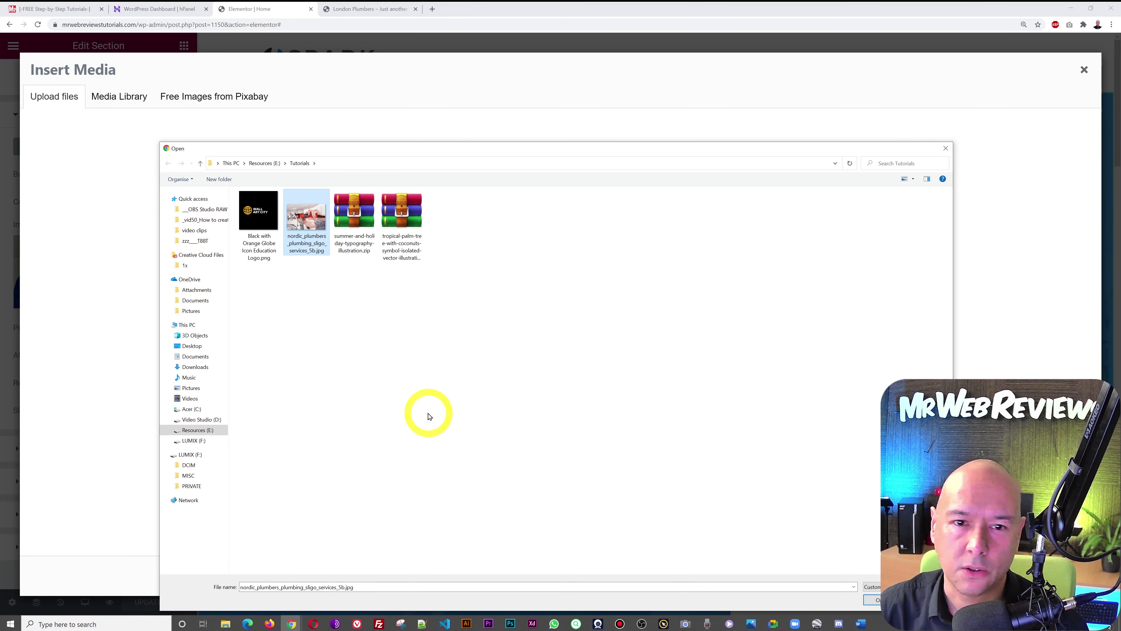
click(872, 599)
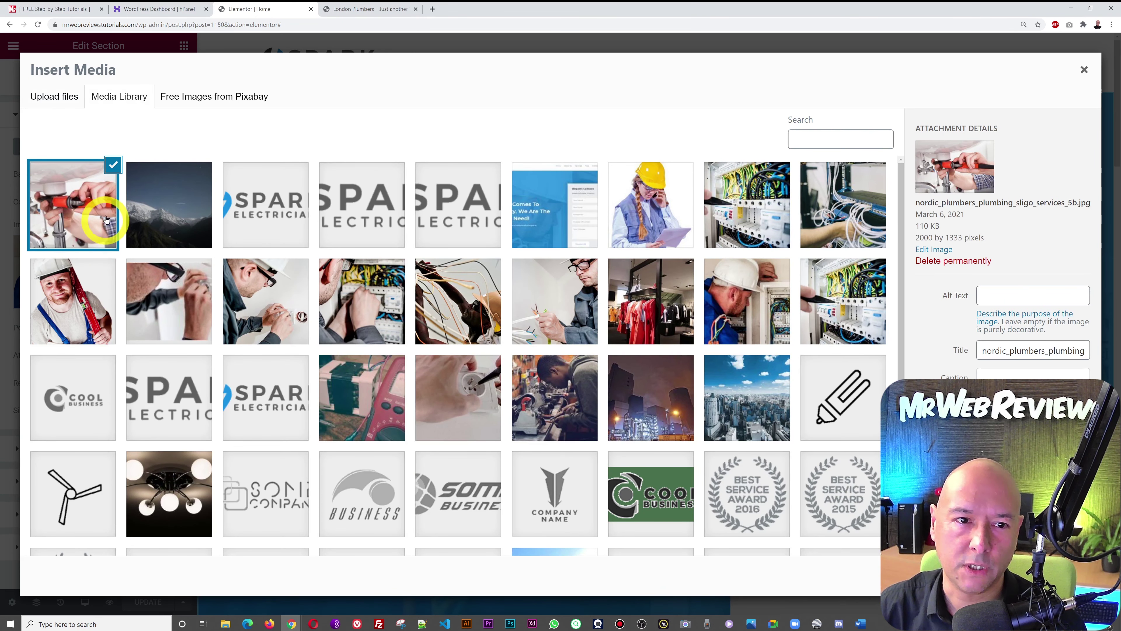
click(104, 233)
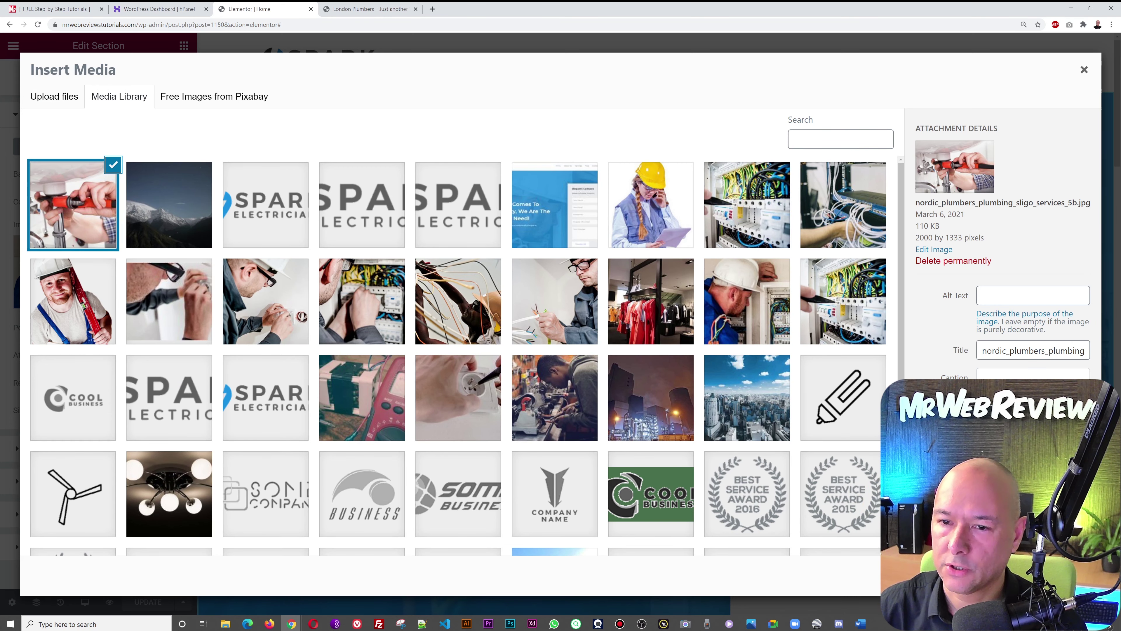
click(1059, 575)
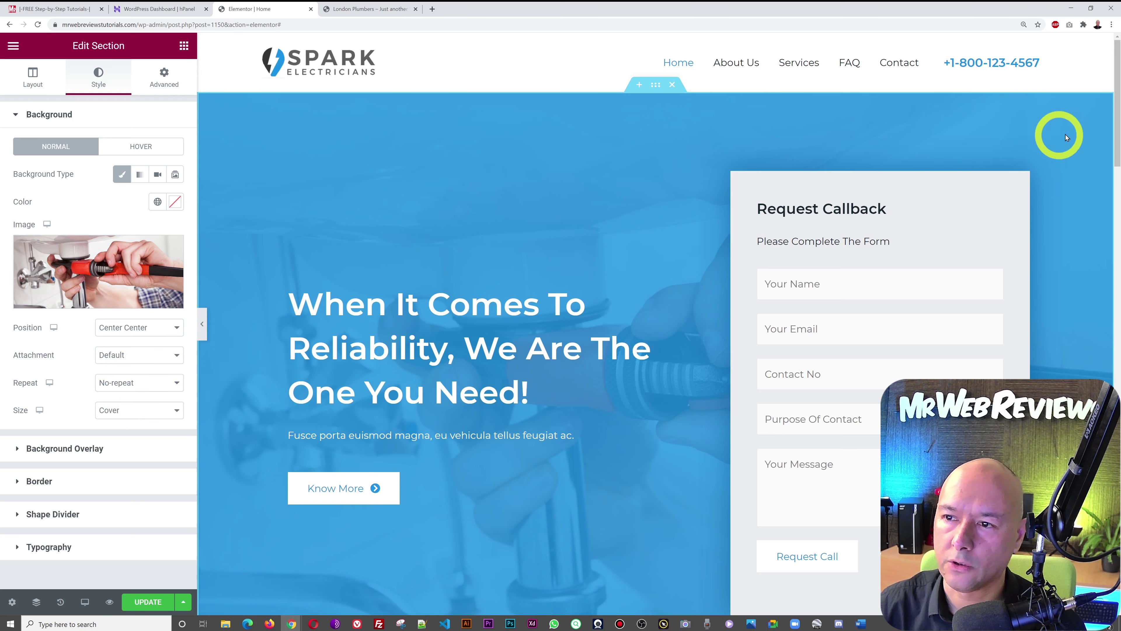
Lower the hero's Background Overlay opacity to 0.78.
click(68, 450)
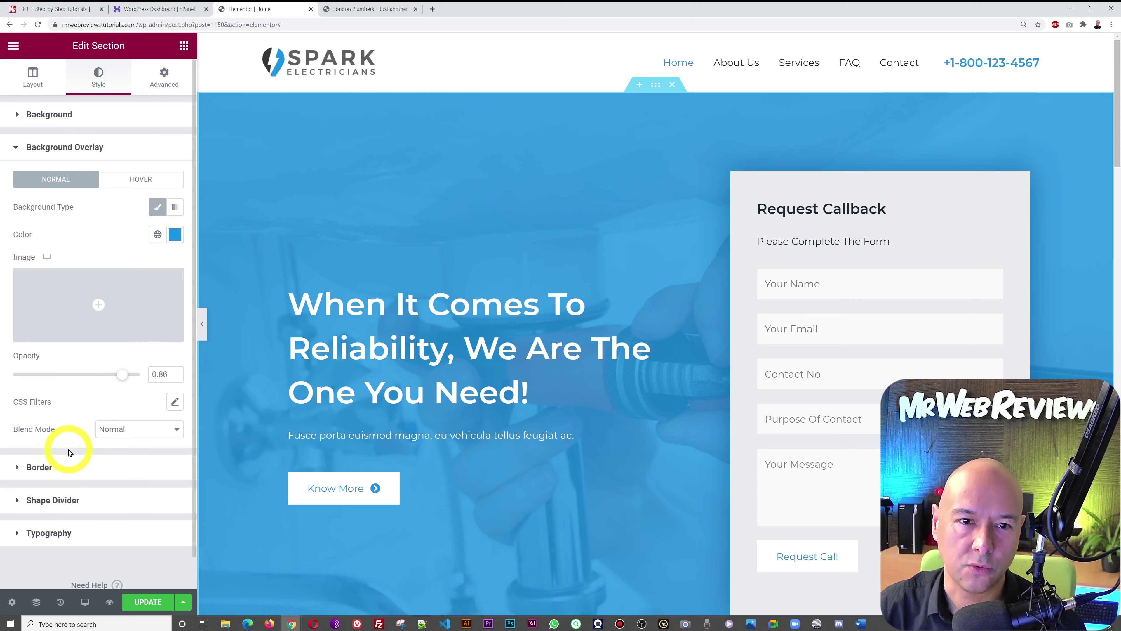
click(123, 379)
mouse_move(124, 382)
mouse_down()
mouse_move(6, 371)
mouse_move(181, 391)
mouse_move(87, 389)
mouse_move(118, 394)
mouse_move(112, 382)
mouse_up()
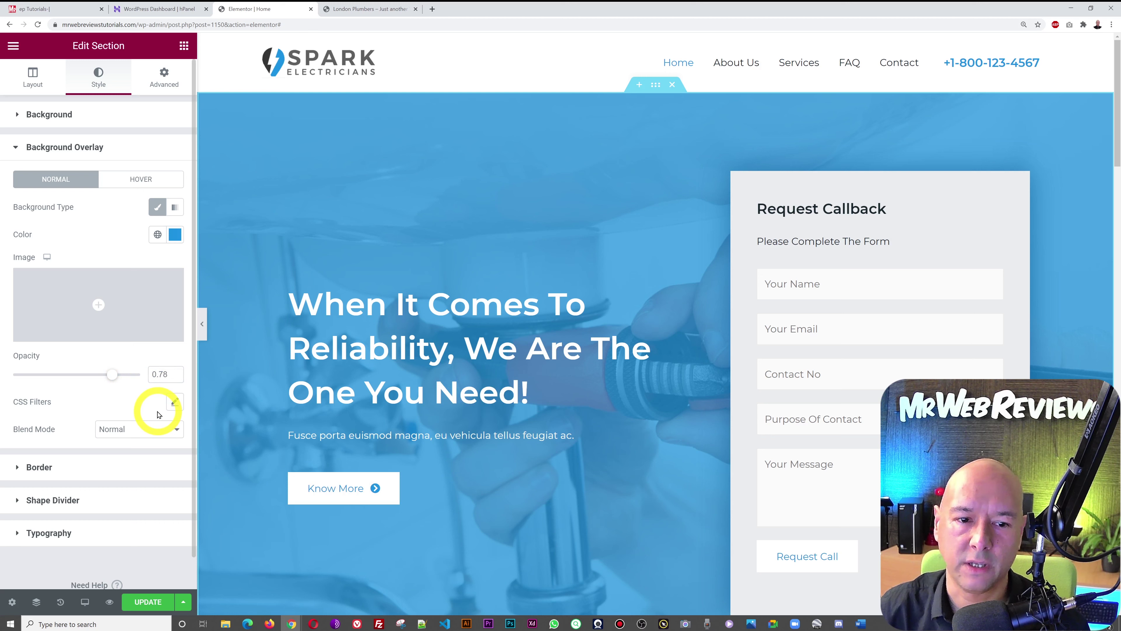
Try green, red and orange overlay hues, restore the original blue hex, and save the page.
click(176, 235)
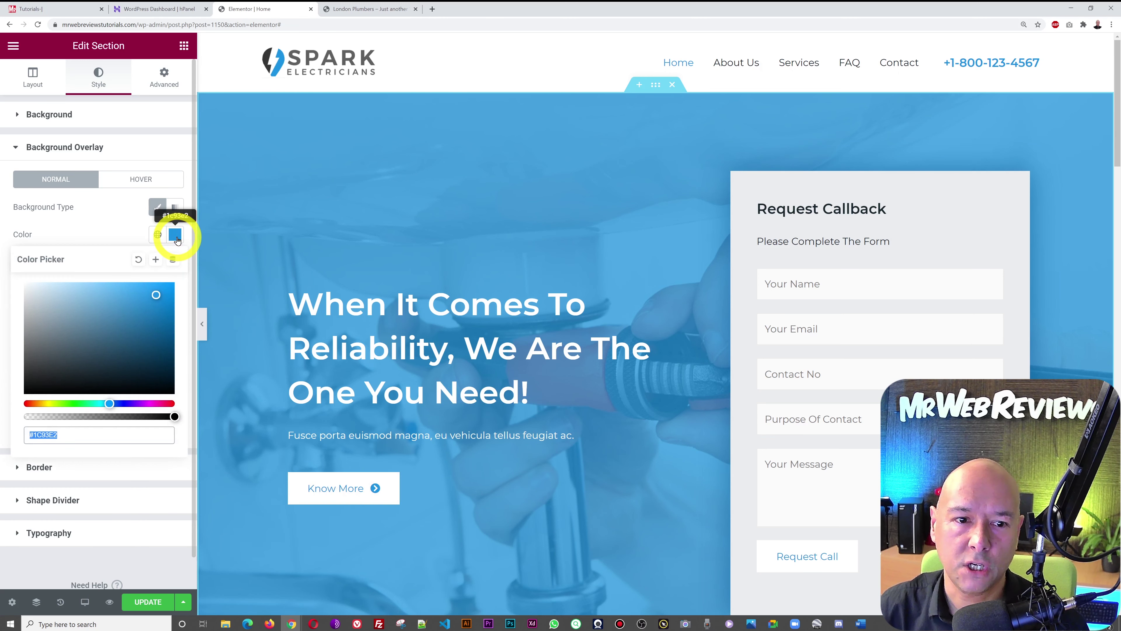
double_click(126, 441)
double_click(126, 440)
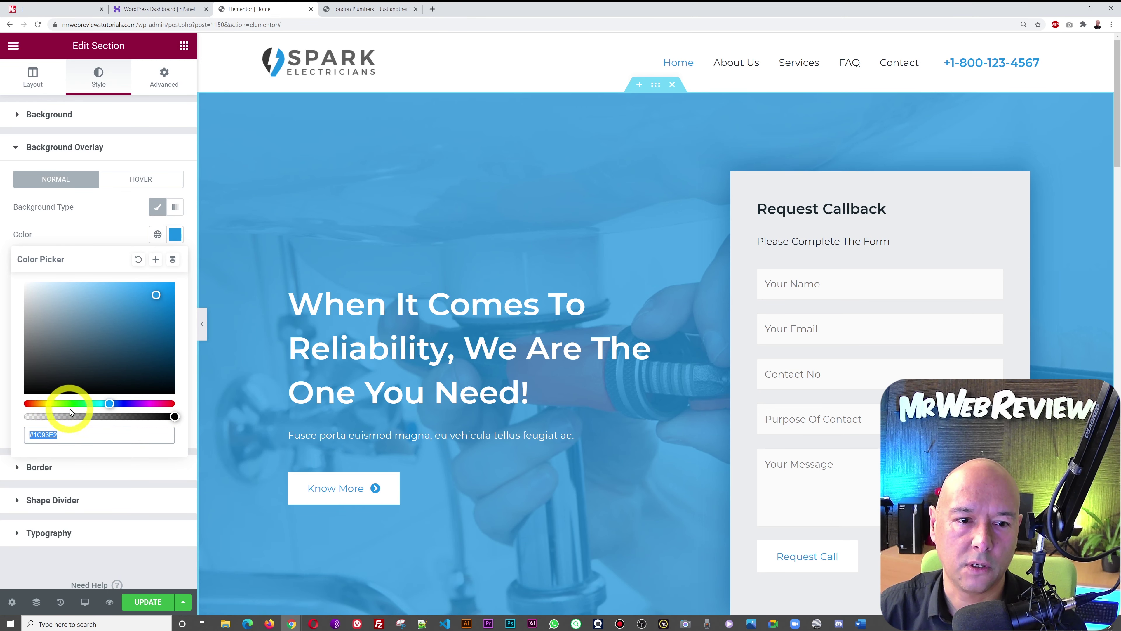
drag(111, 404, 7, 405)
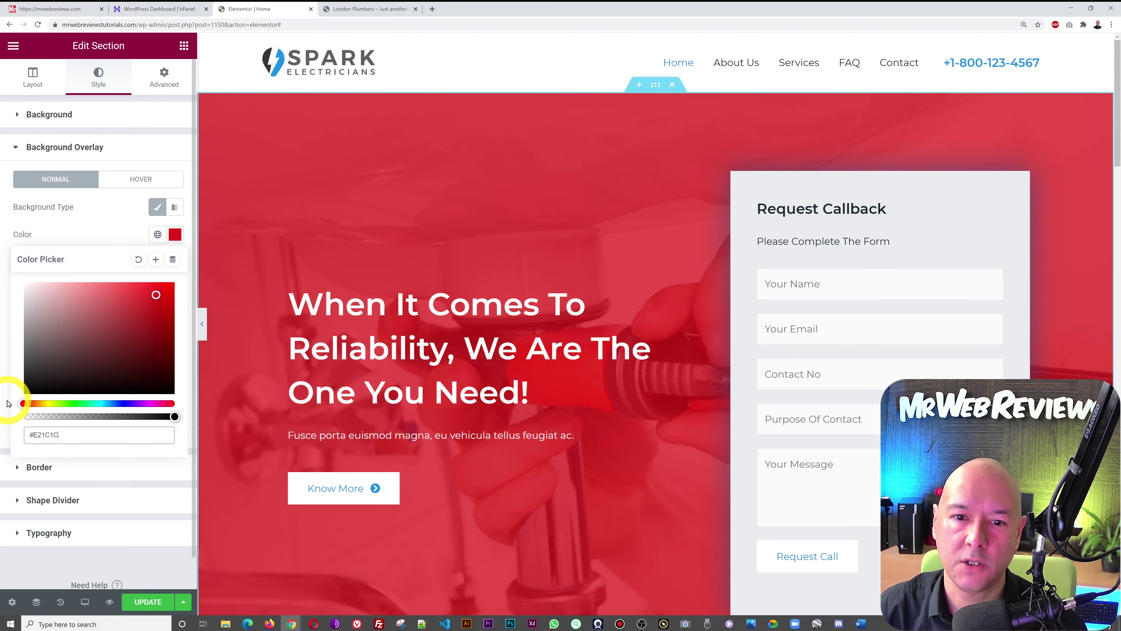
click(112, 322)
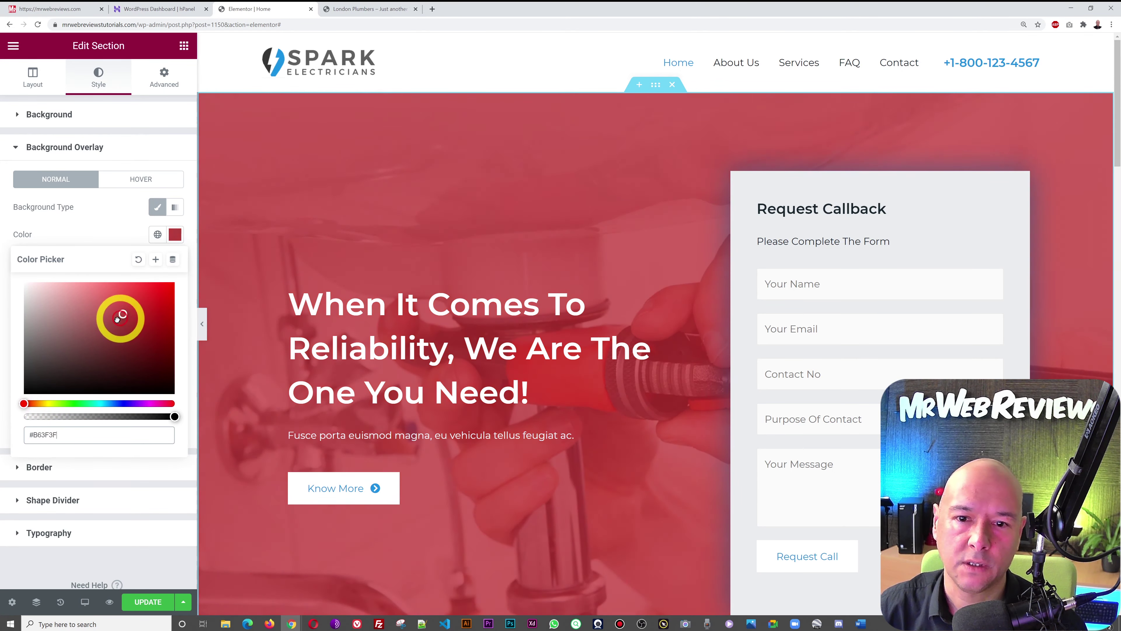
drag(115, 321, 134, 339)
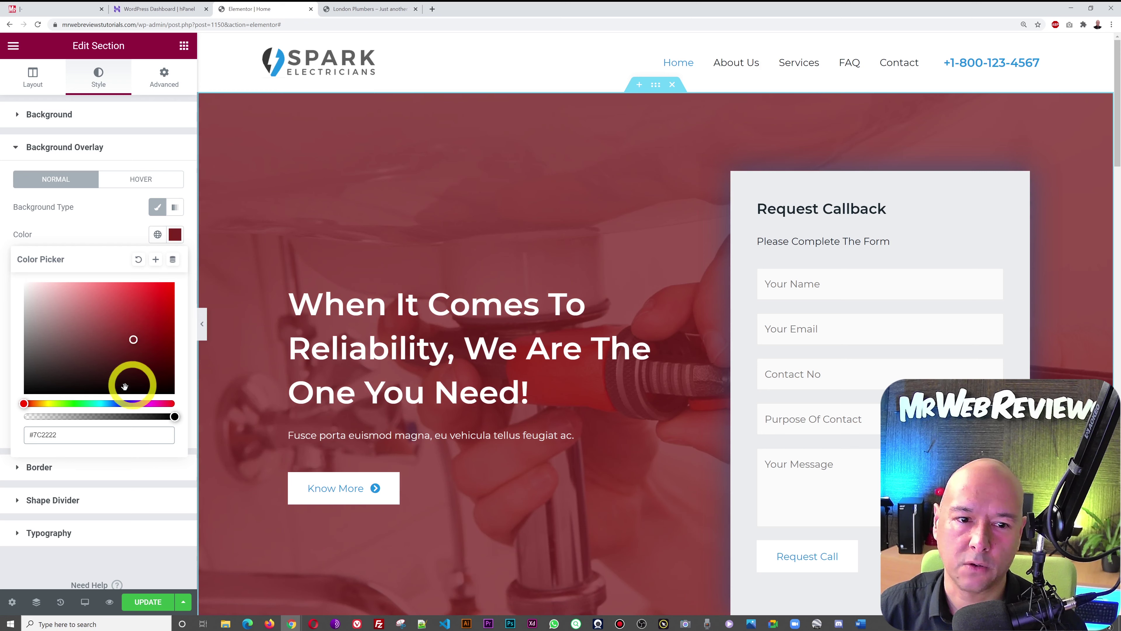
click(37, 403)
triple_click(77, 432)
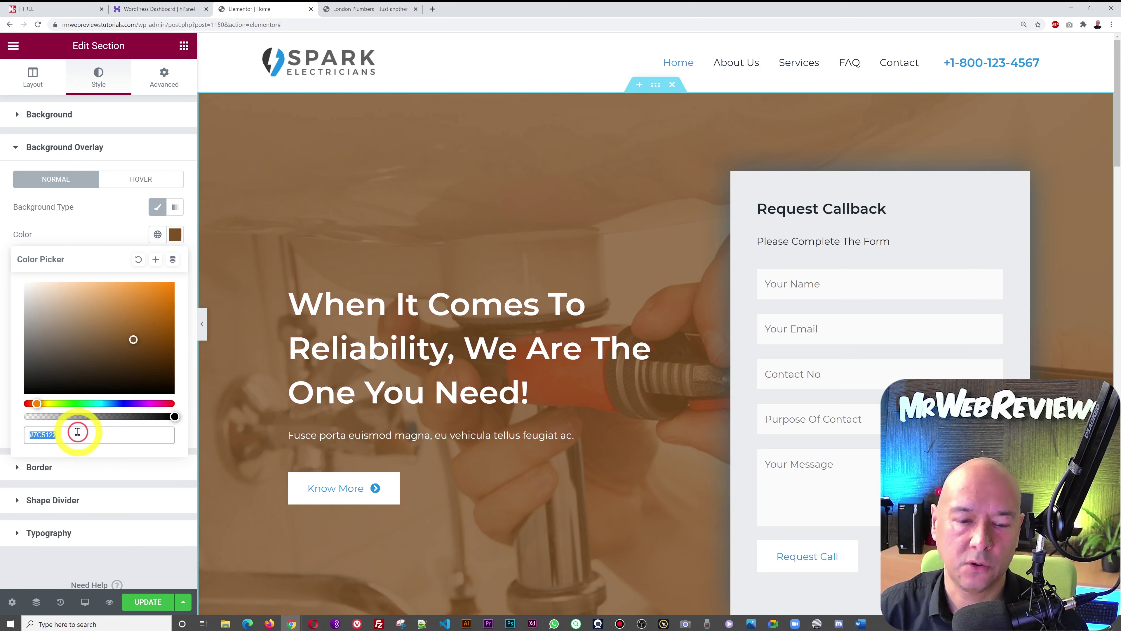
key(ctrl+v)
click(94, 213)
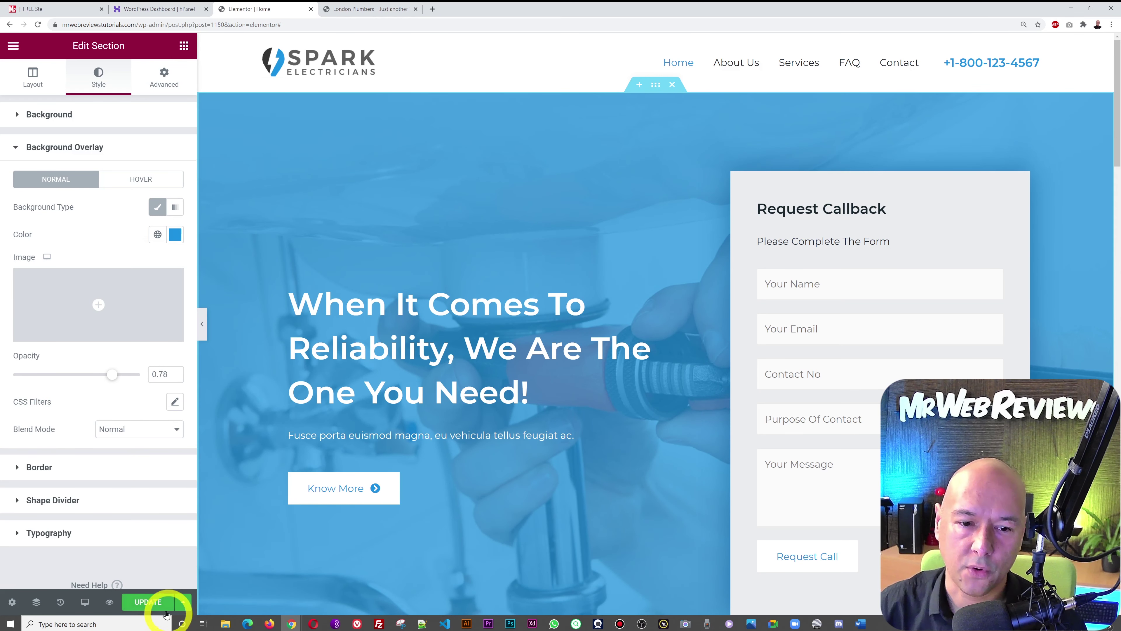
click(147, 602)
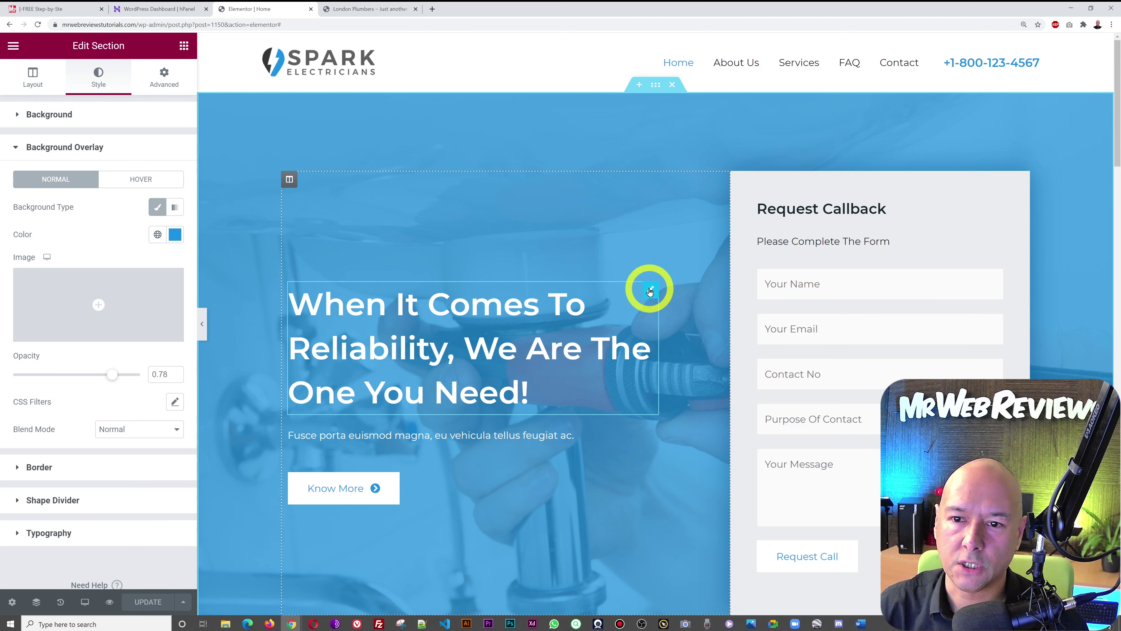
Select all of the hero heading's Title text for replacement.
click(651, 289)
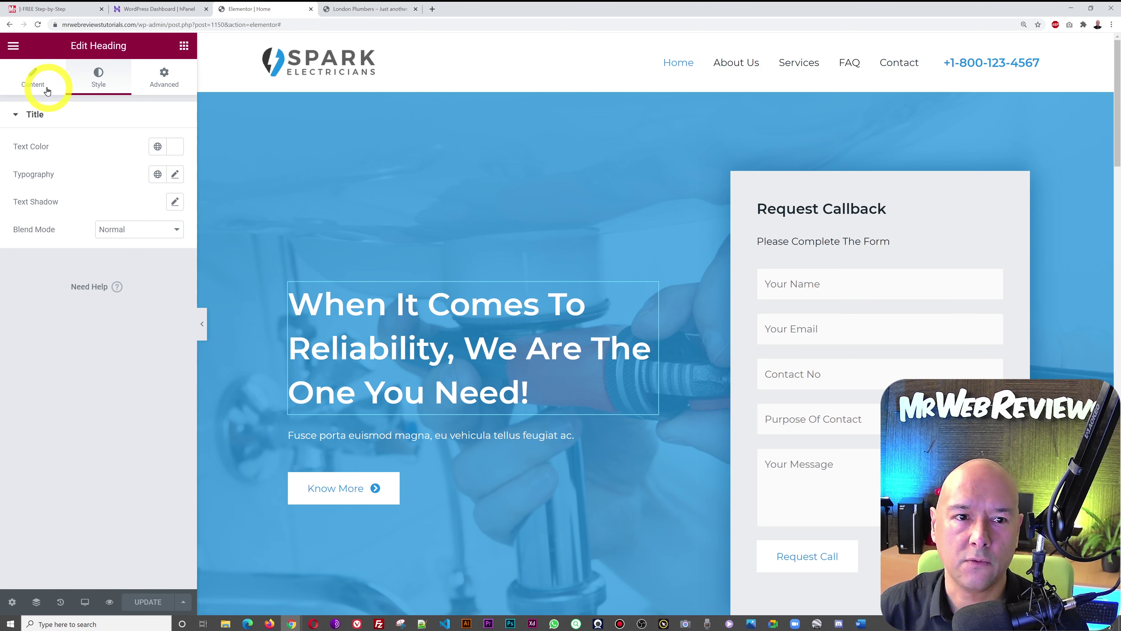
click(33, 78)
click(87, 193)
key(ctrl+a)
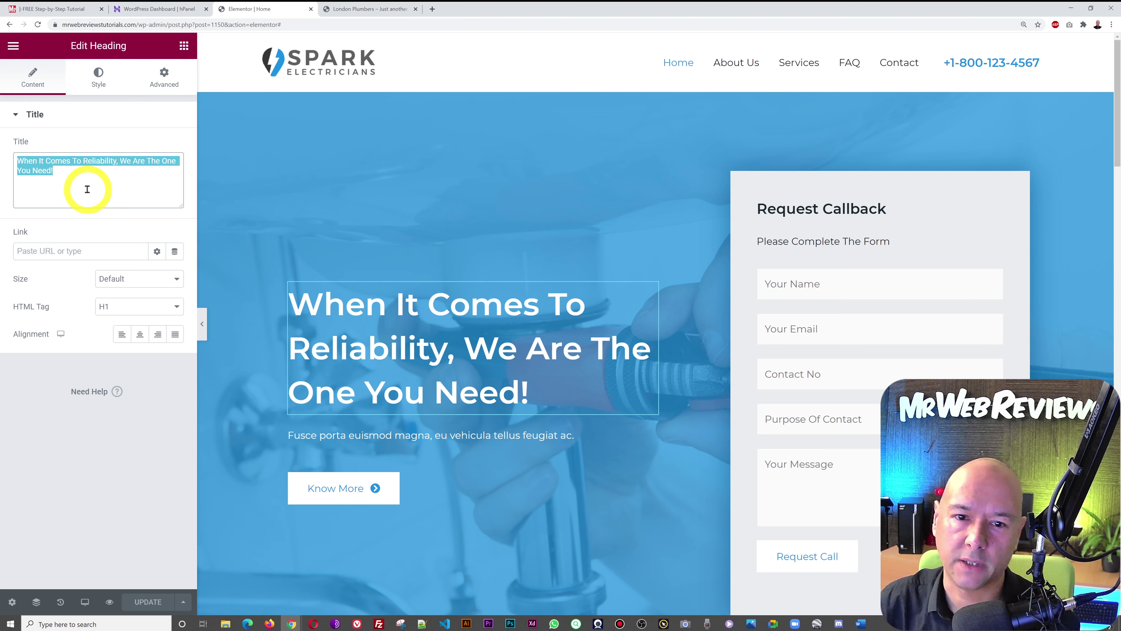
Preview the reloaded London Plumbers site, then go back to the Elementor editor.
click(353, 9)
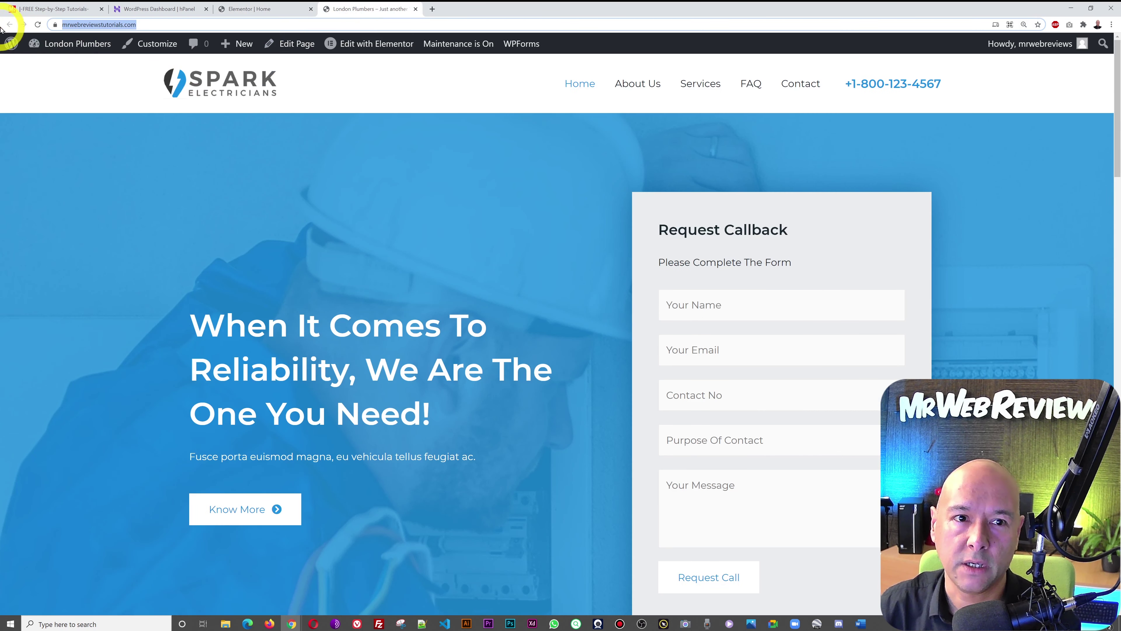
click(37, 25)
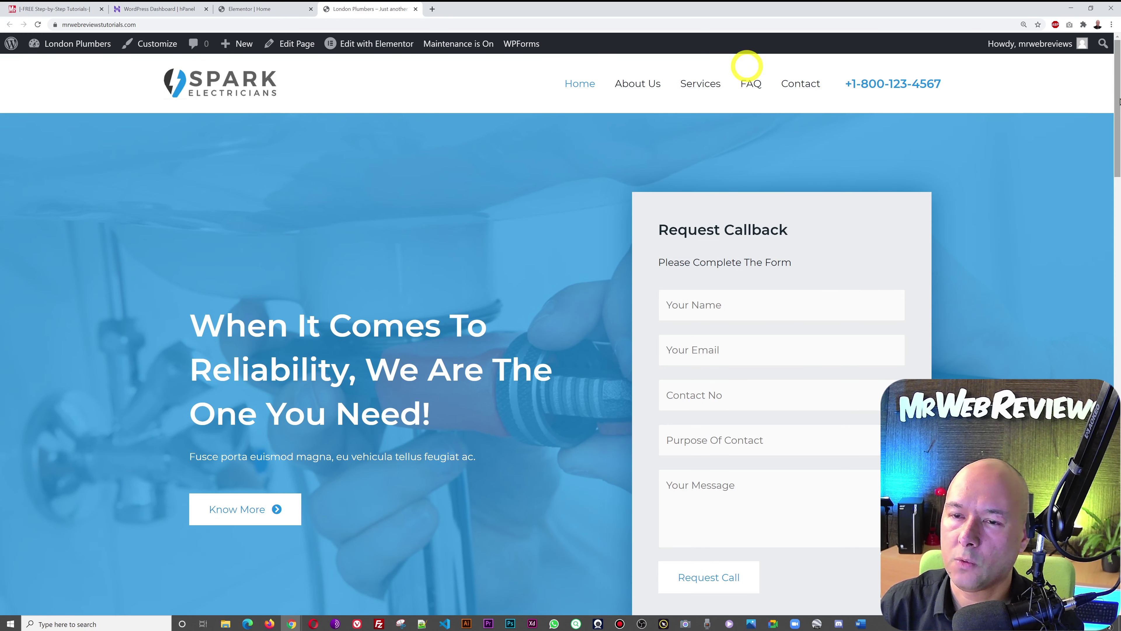
scroll(1119, 102, down, 5)
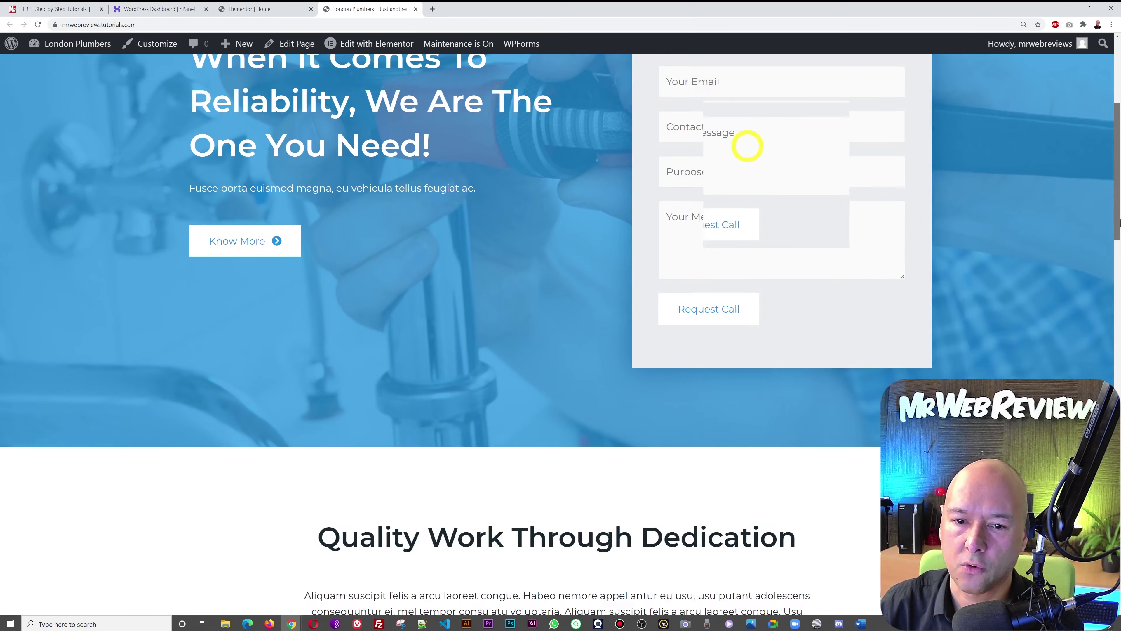
scroll(1119, 68, up, 5)
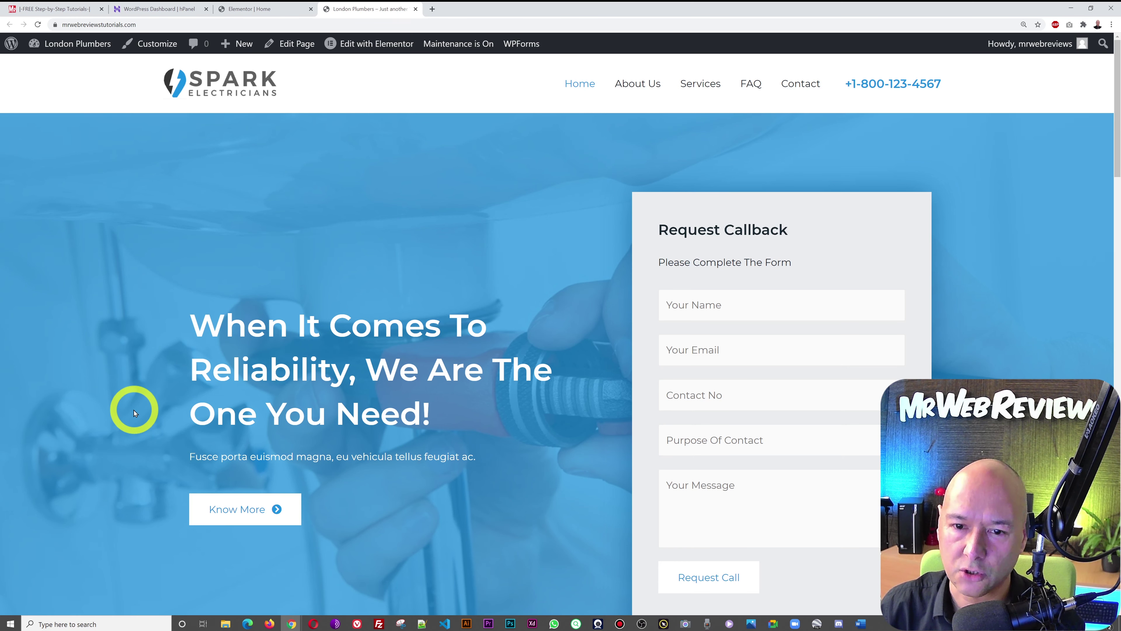
key(ctrl+shift+Tab)
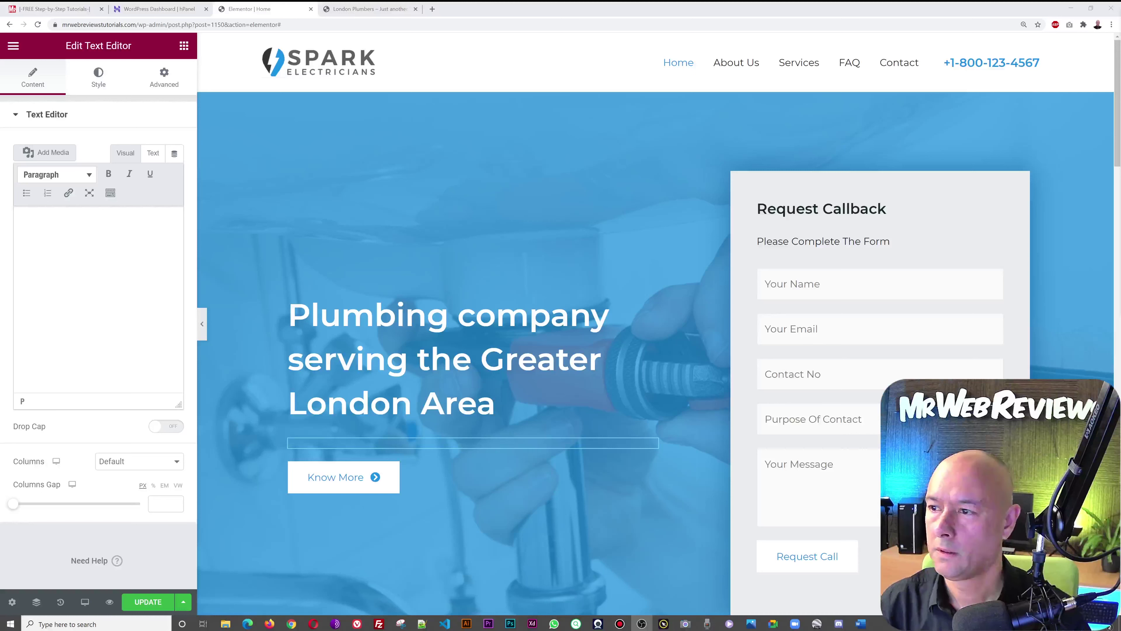
Enter the subtitle 'Established in 2001 with a 4.8 star review on TrustPilot', joining Trust Pilot.
click(108, 272)
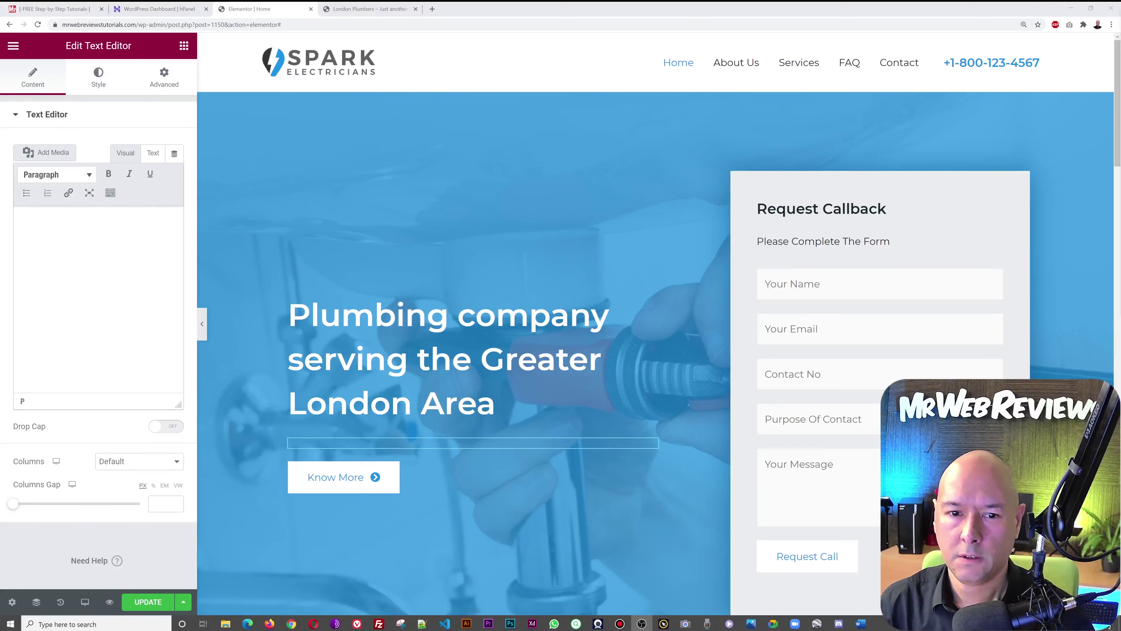
click(108, 271)
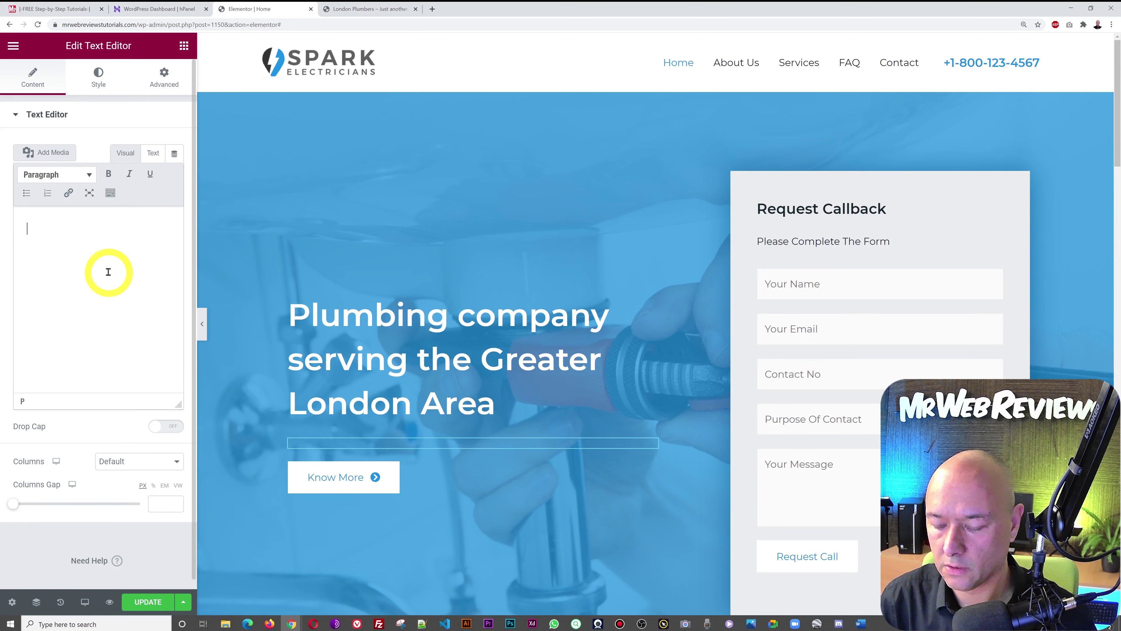
text(Es)
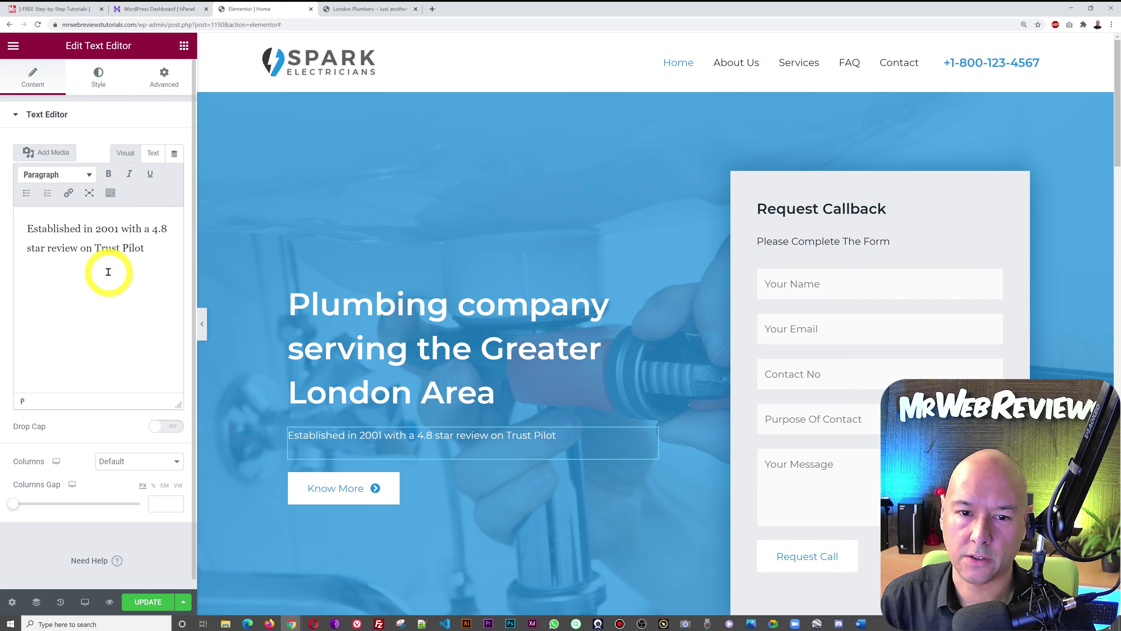
click(108, 272)
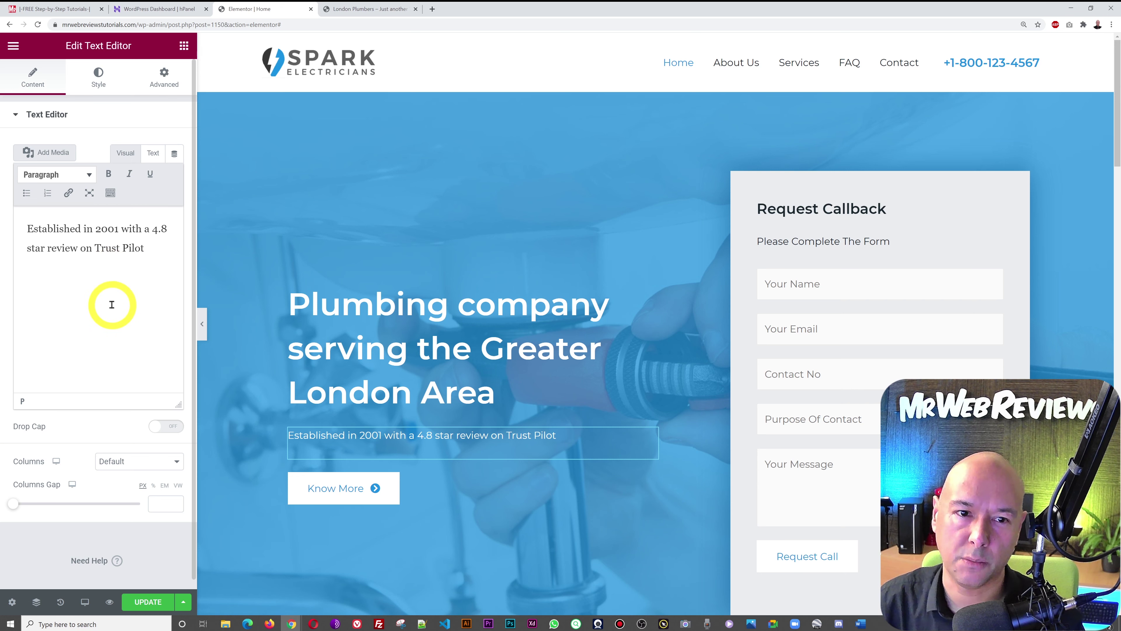
click(128, 249)
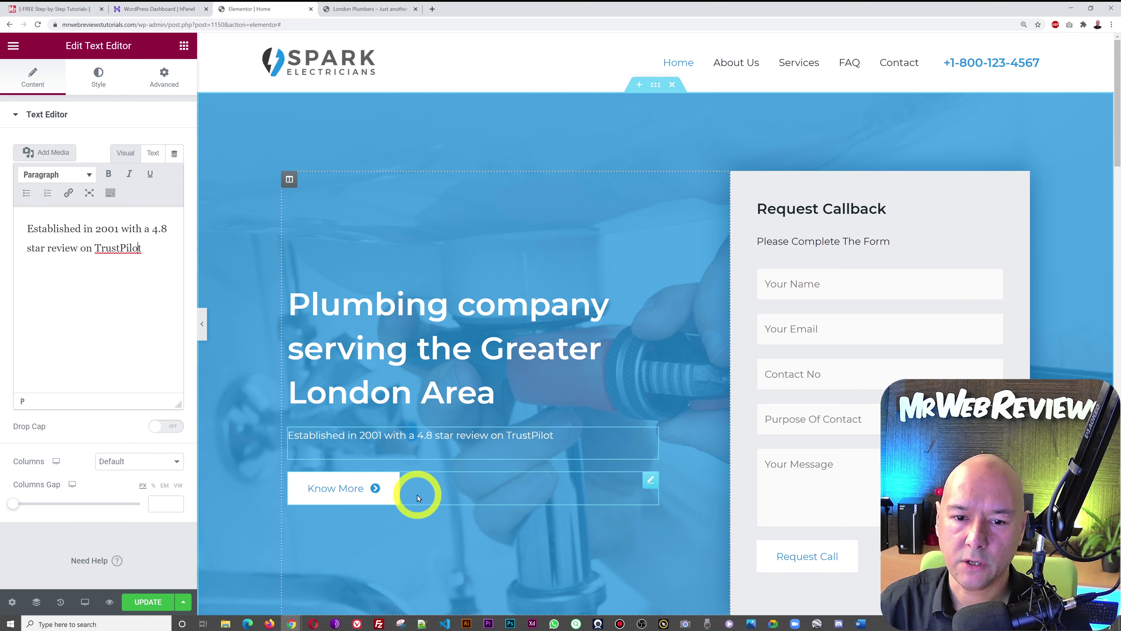
Select the Know More button for editing.
click(651, 481)
scroll(696, 446, down, 4)
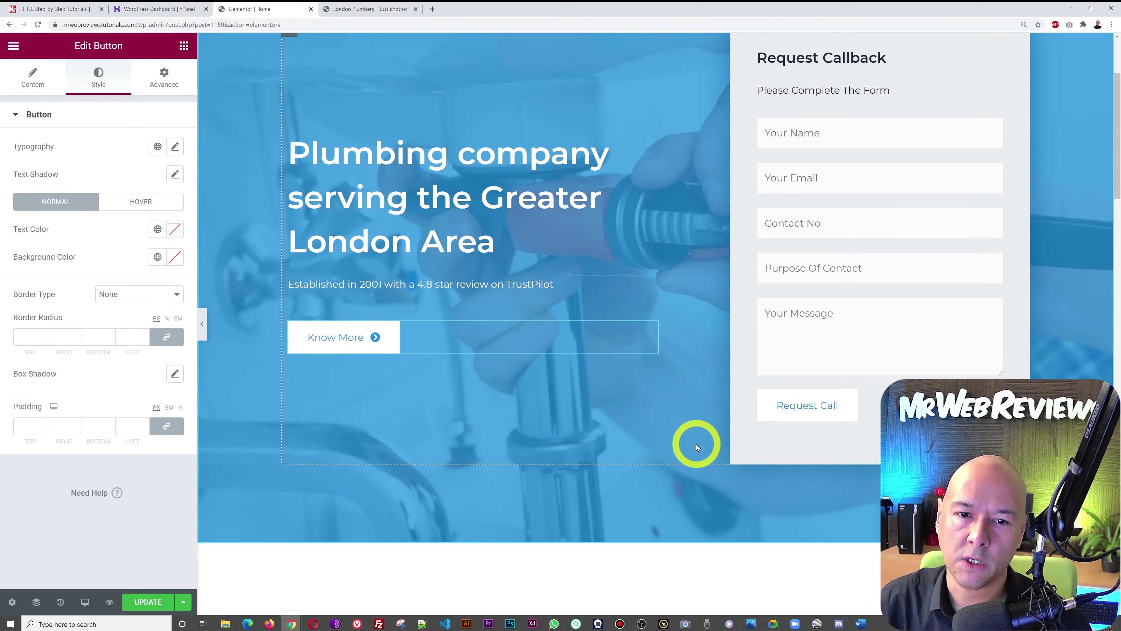
scroll(426, 413, up, 4)
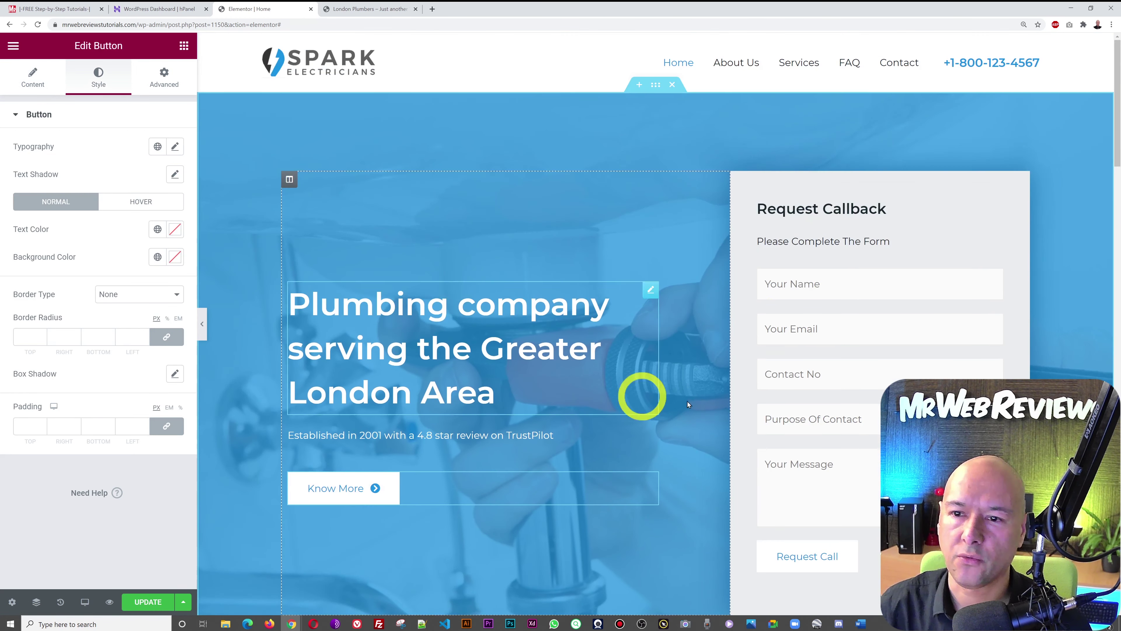
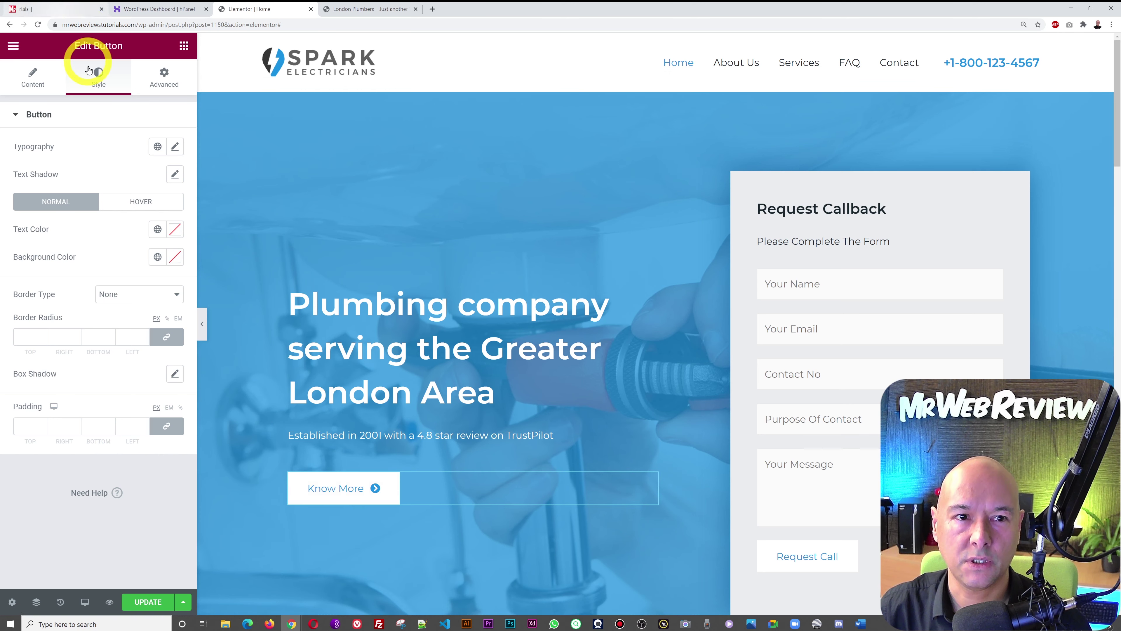
Change the hero button text from 'Know More' to 'Check Trustpilot reviews'.
click(39, 81)
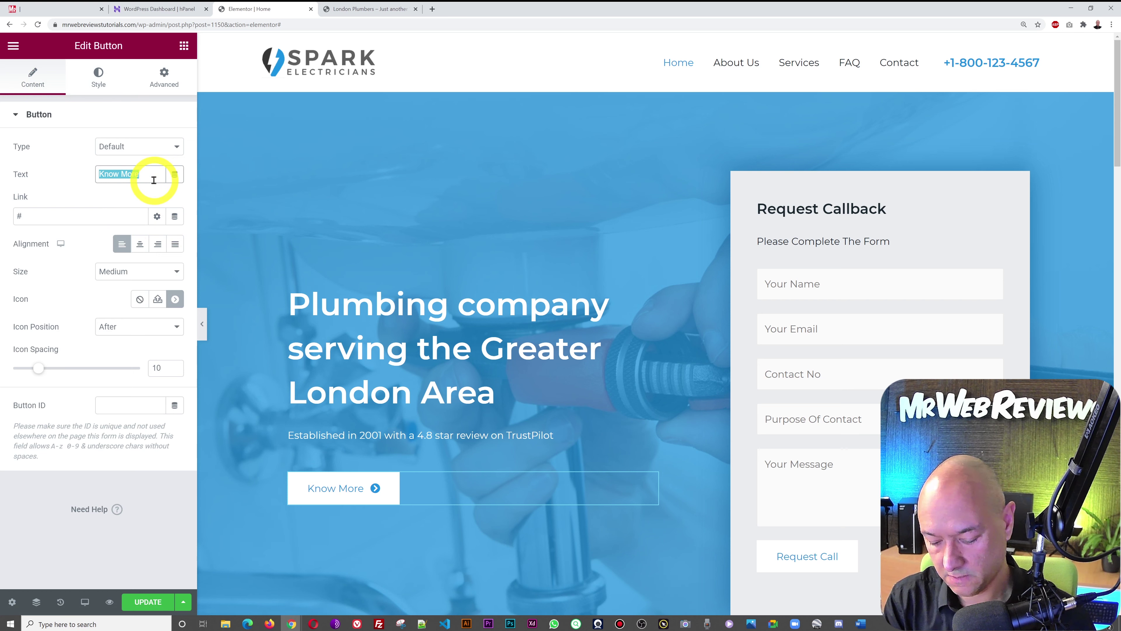
text(Check Trustpilot)
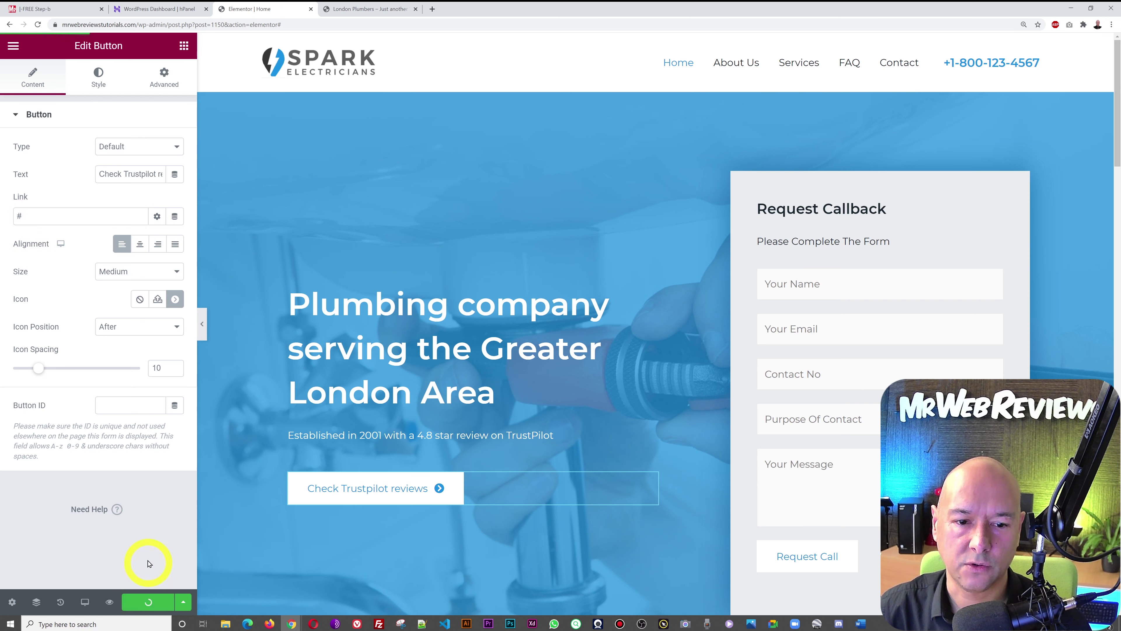
click(374, 499)
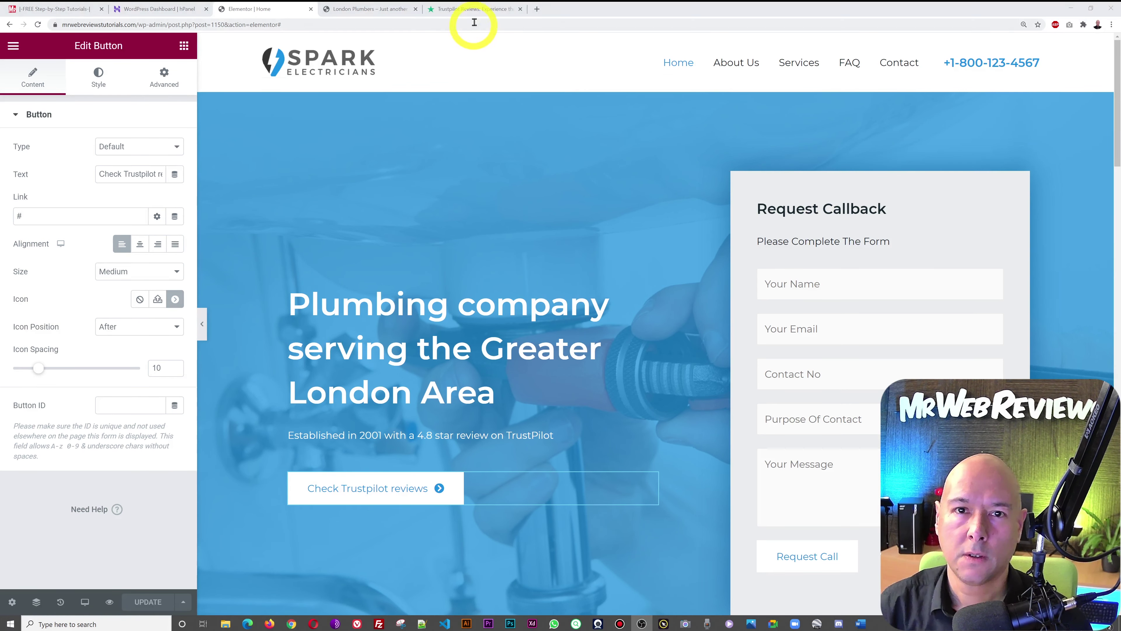
Copy the Trustpilot reviews profile URL and paste it into the hero button's Link field.
click(476, 9)
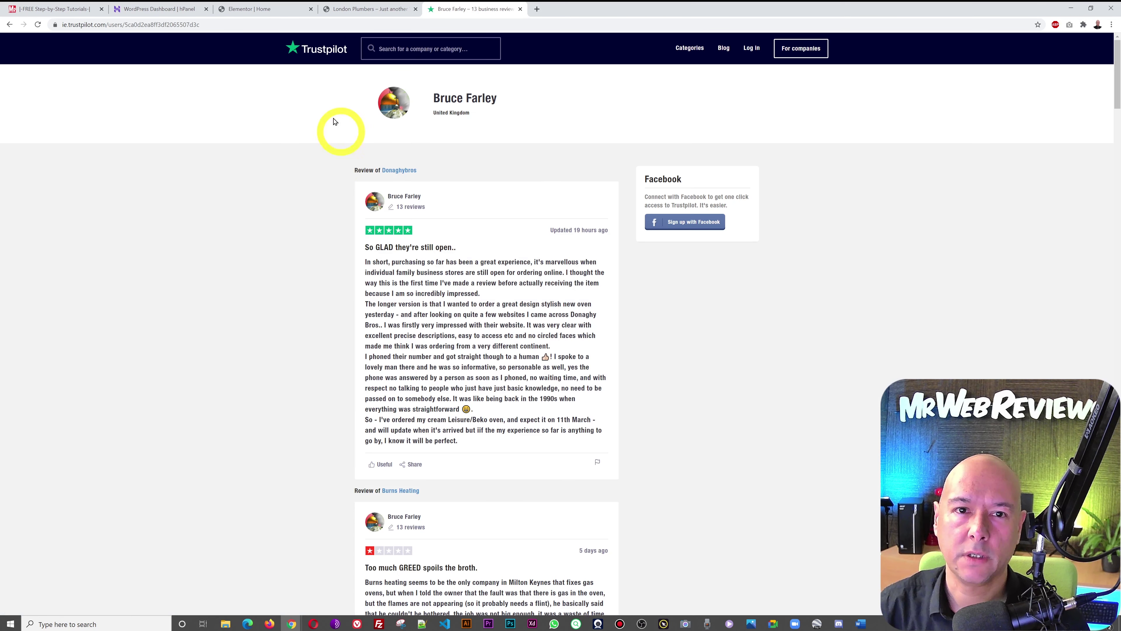
click(247, 29)
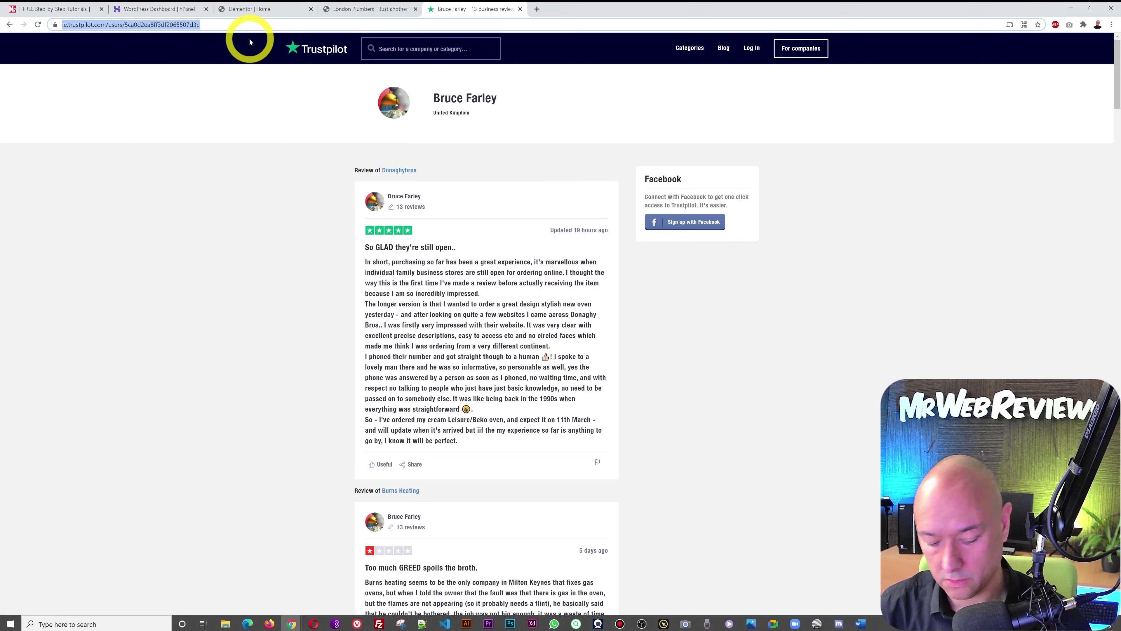
click(256, 9)
click(34, 221)
text(https://uk.trustpilot.com/users/5ca0d2ea8ff3df2065507d3c)
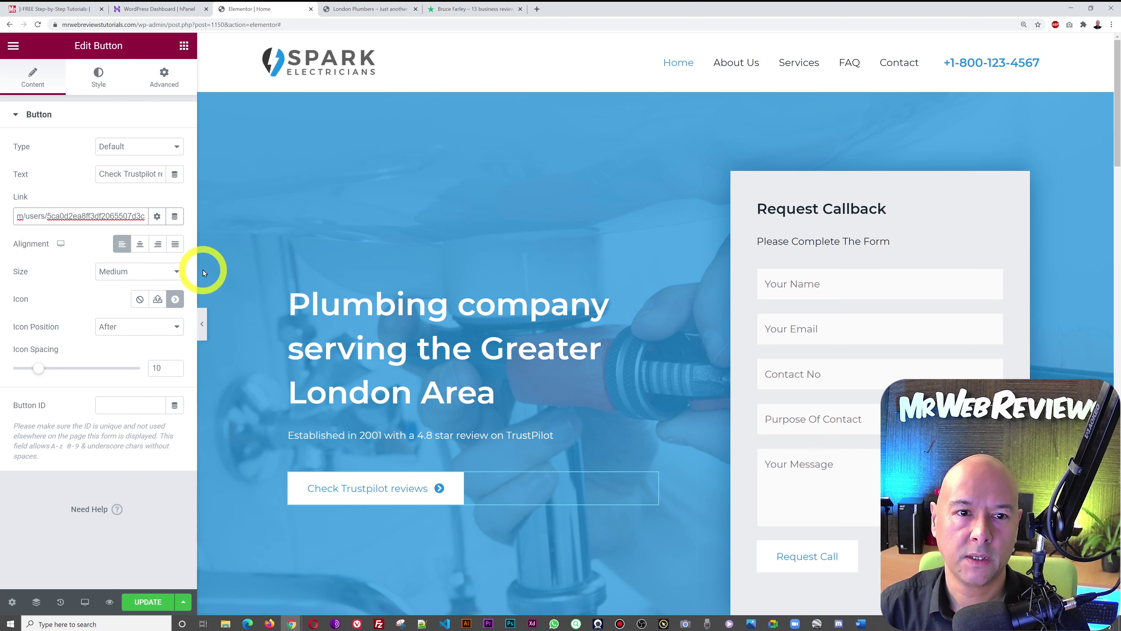
Make the button link open in a new window, save the page, and return to Trustpilot.
click(157, 217)
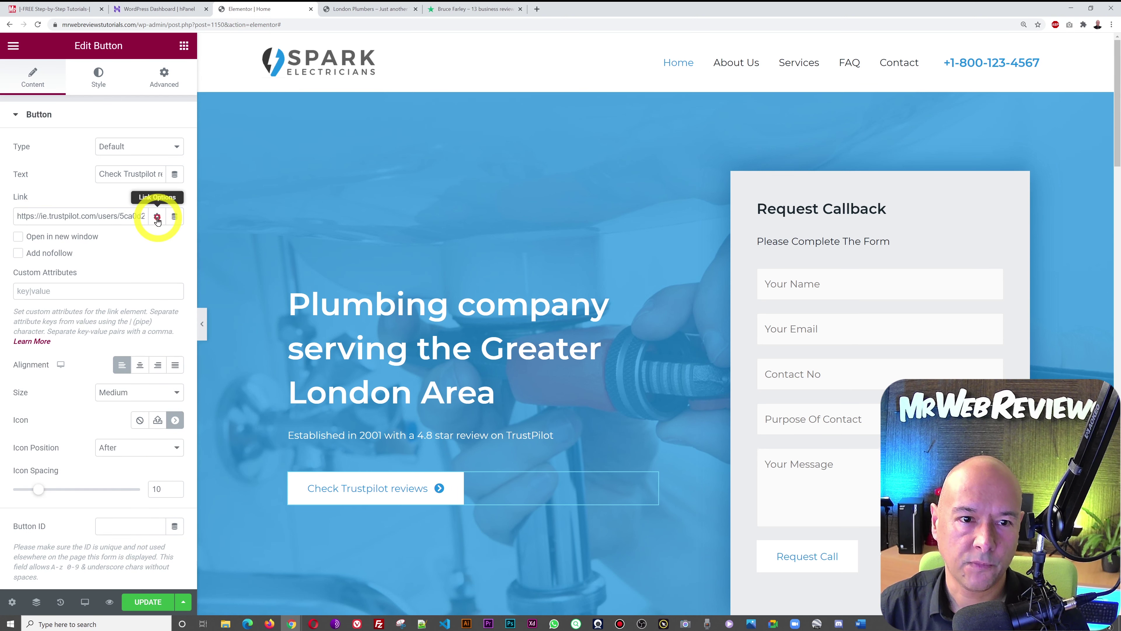
click(18, 237)
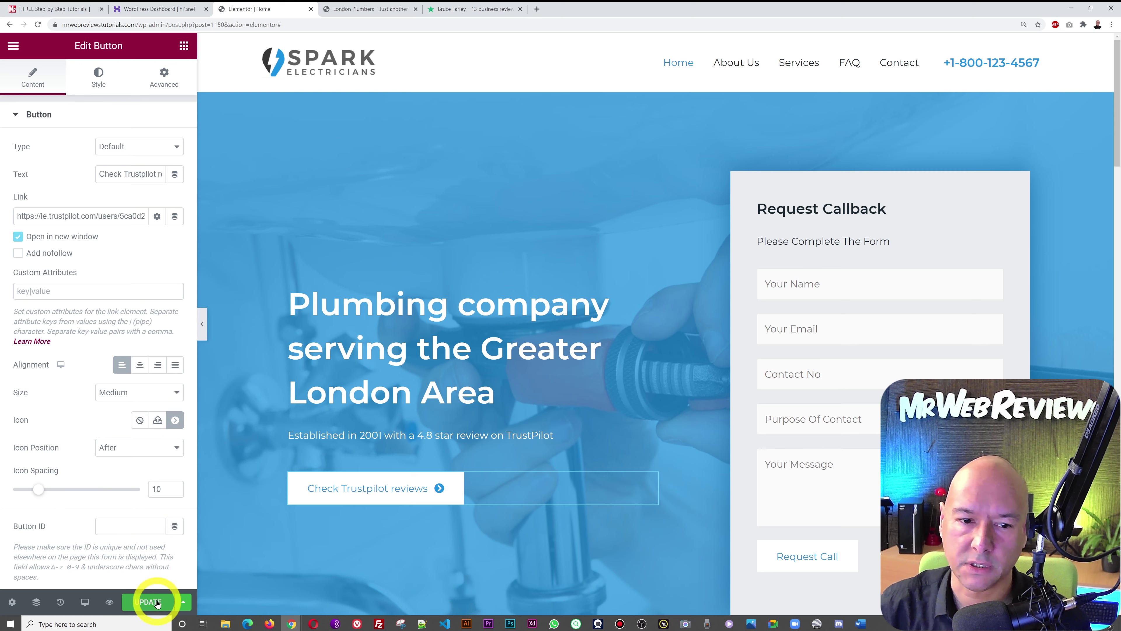
click(153, 604)
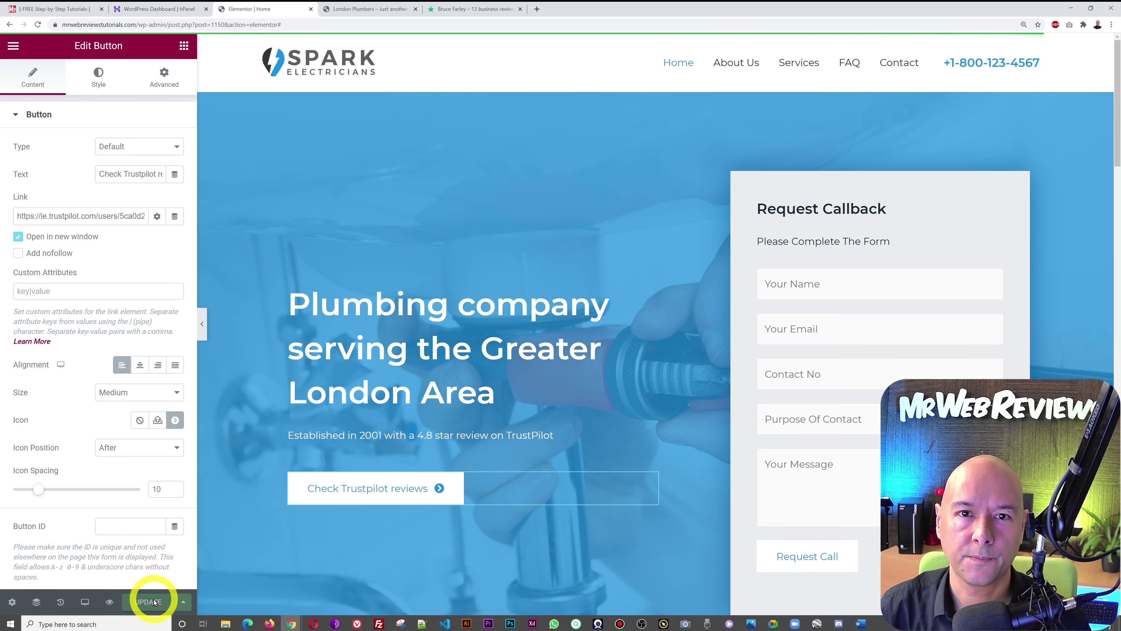
click(477, 9)
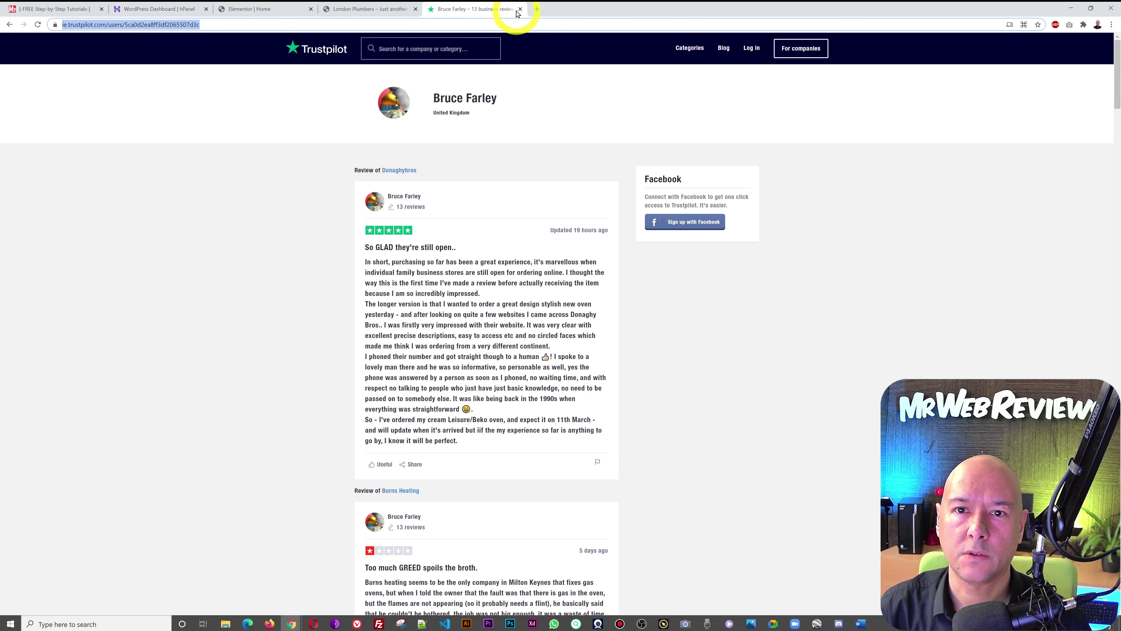
Reload the live homepage and check that 'Check Trustpilot reviews' opens Trustpilot in a new tab.
click(519, 9)
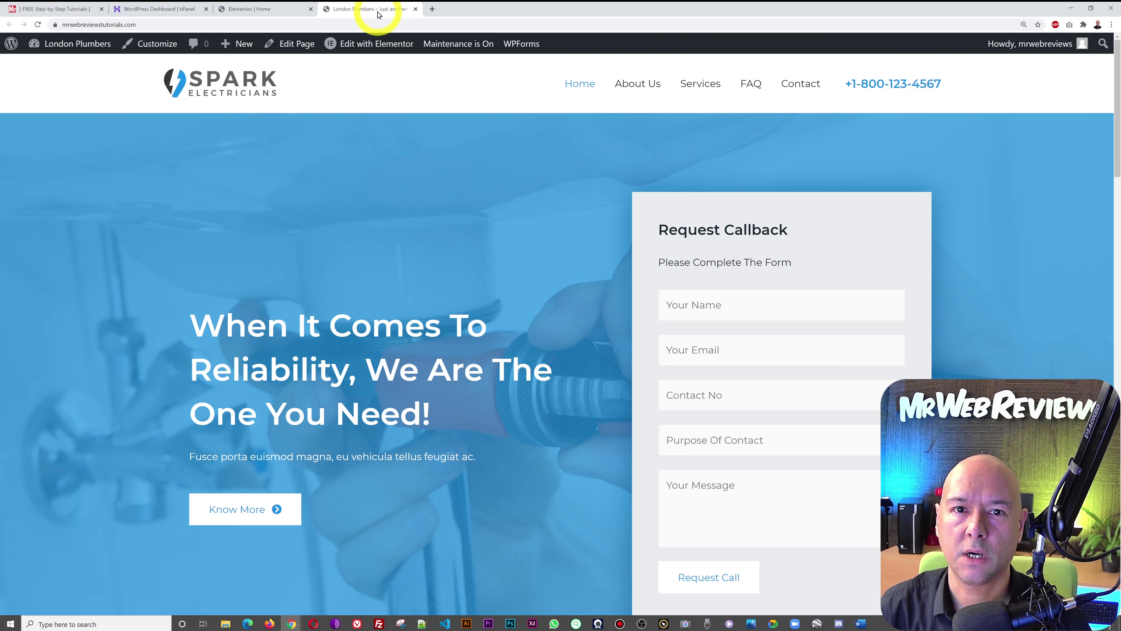
click(38, 25)
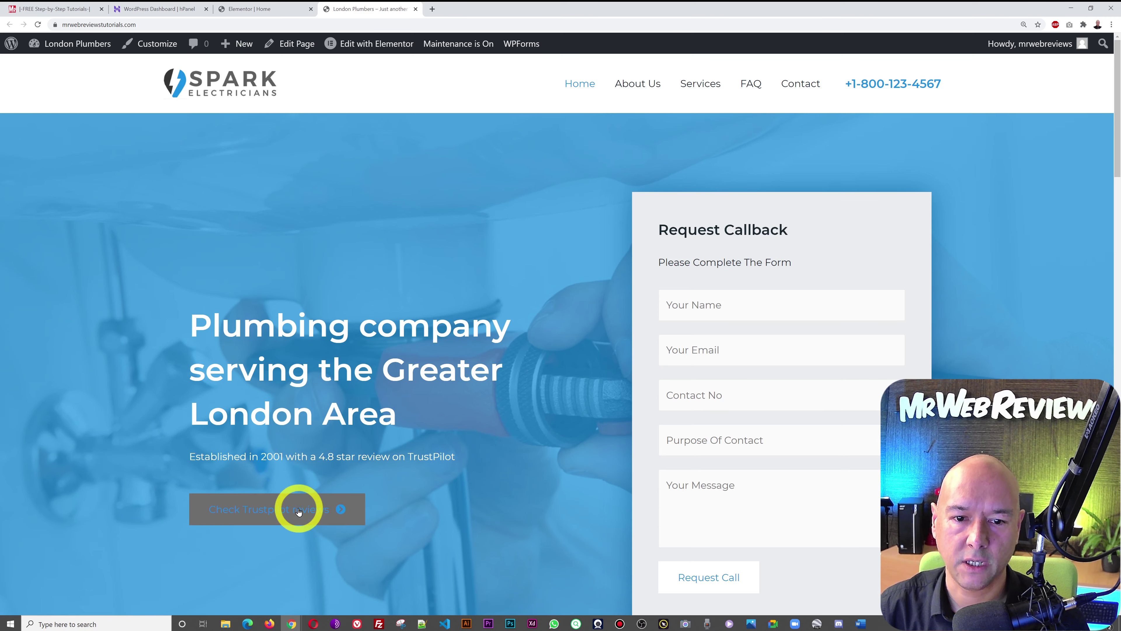
click(298, 509)
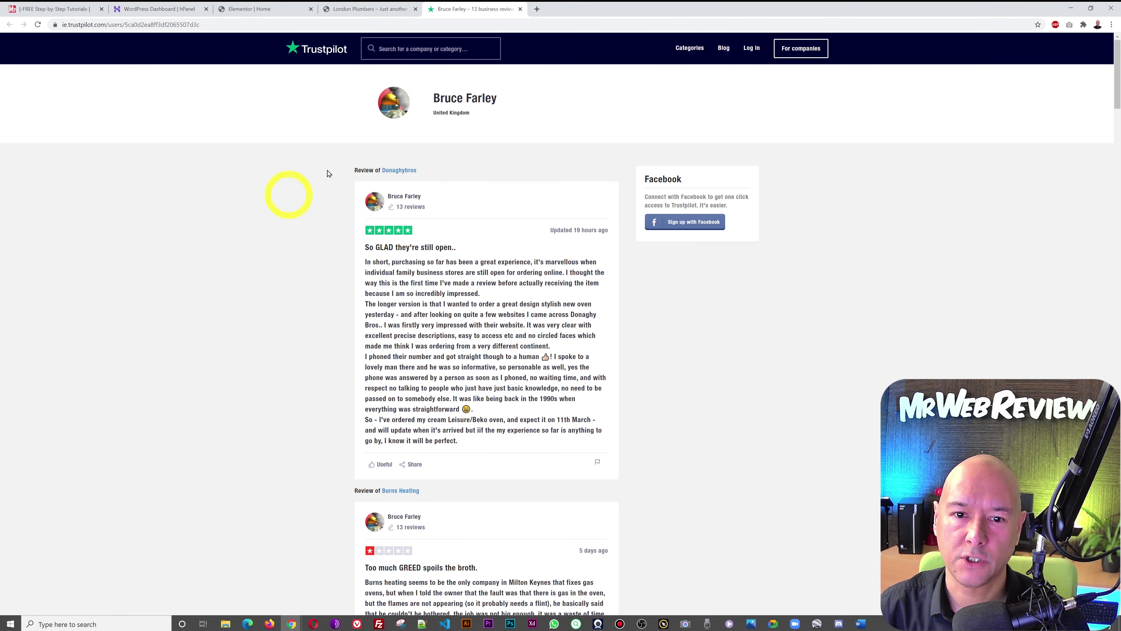
click(520, 9)
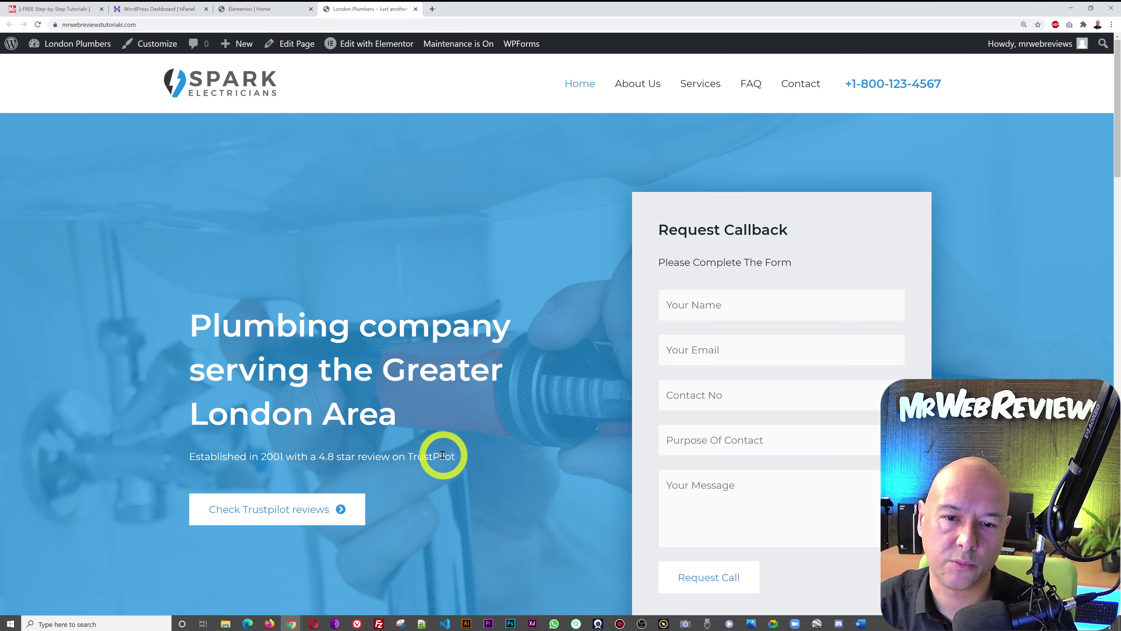
scroll(469, 462, down, 2)
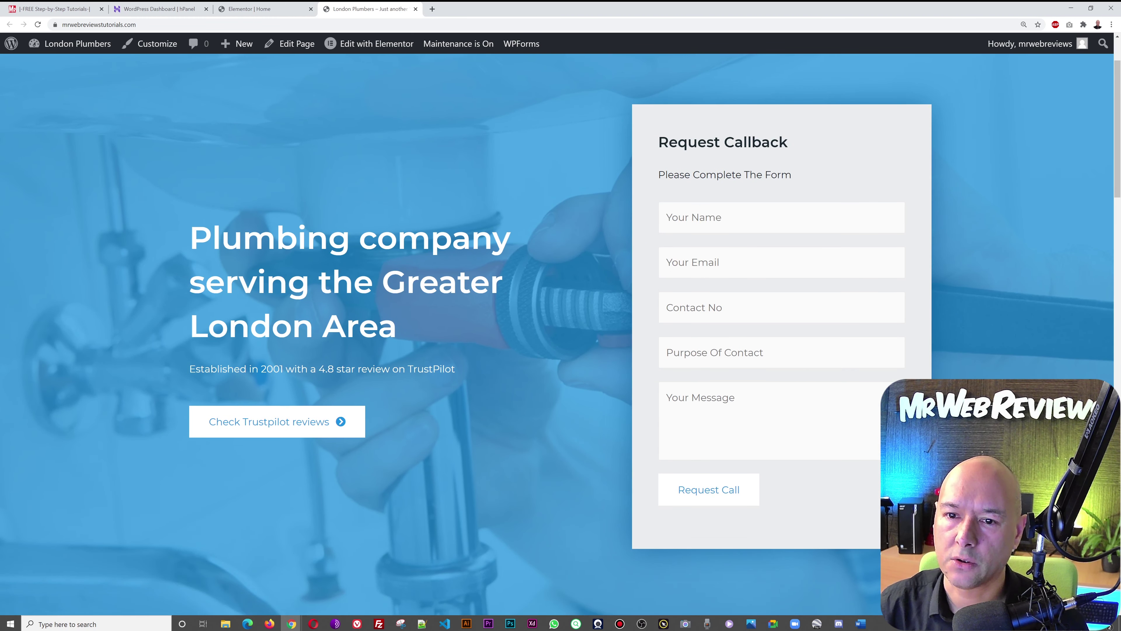
click(242, 13)
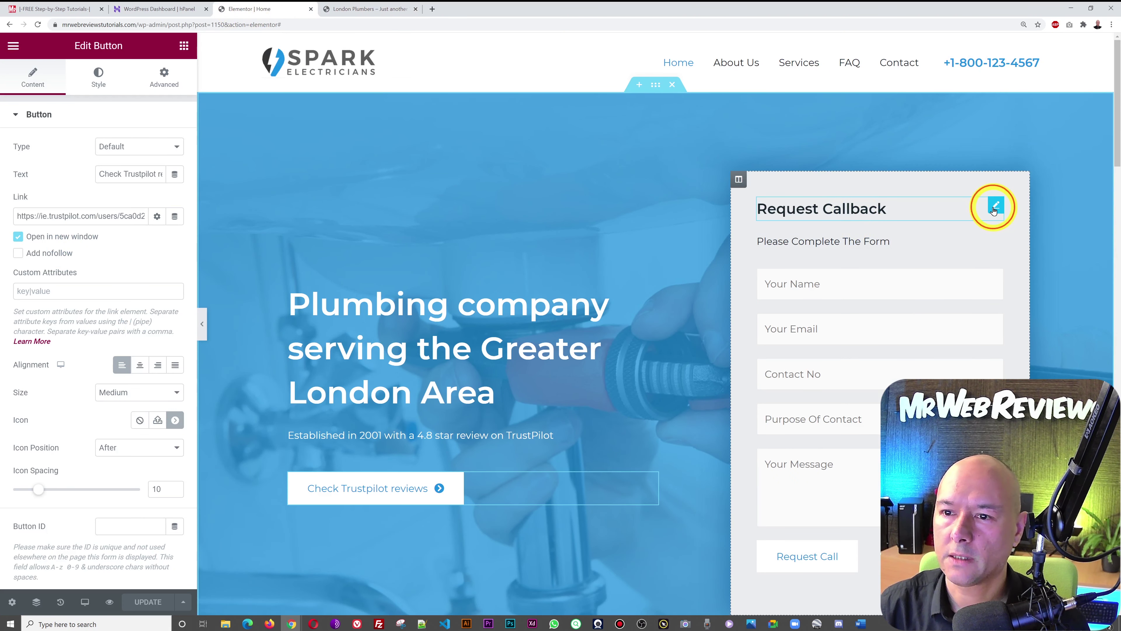
Retitle the Request Callback heading to 'Request Custom Quote' and view the [wpforms id="6"] shortcode settings.
click(995, 208)
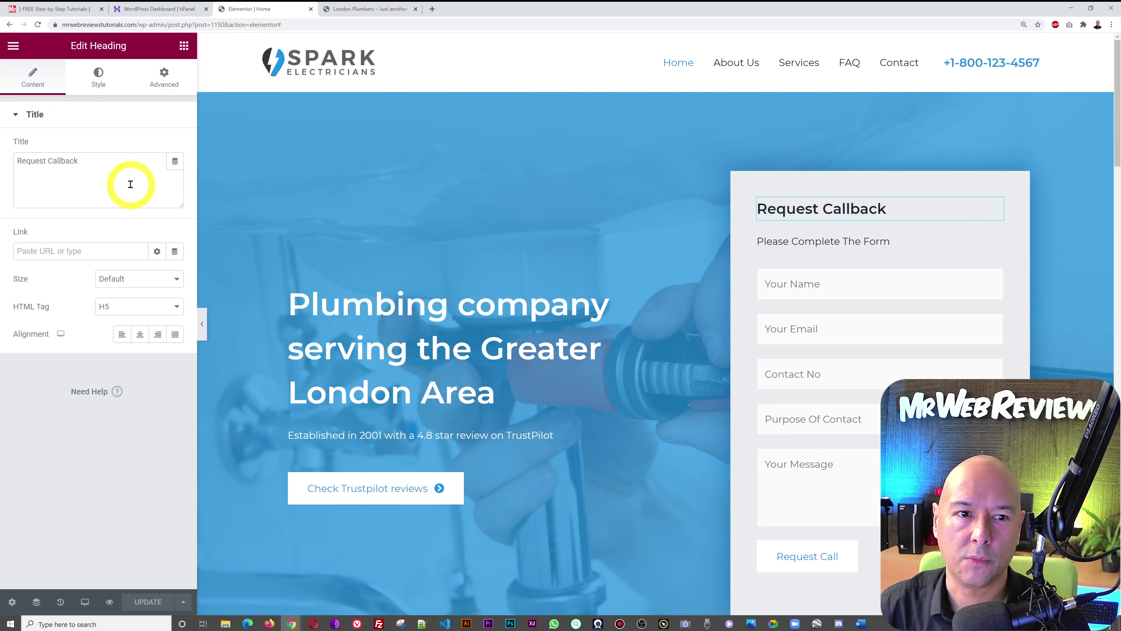
key(BackSpace)
key(BackSpace)
key(BackSpace)
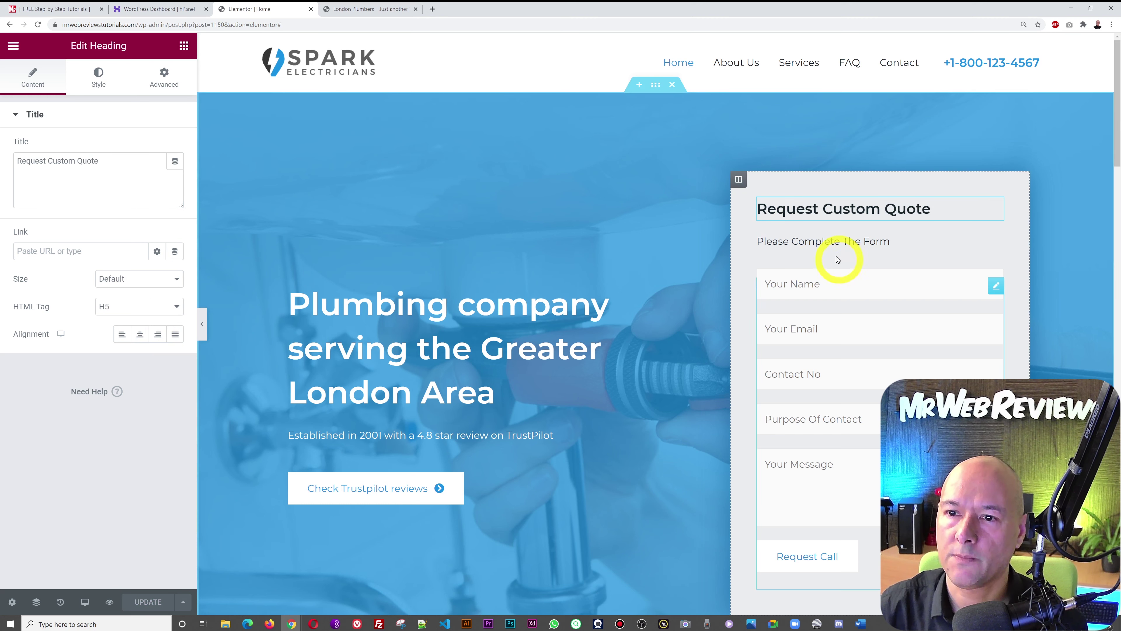
scroll(988, 263, down, 2)
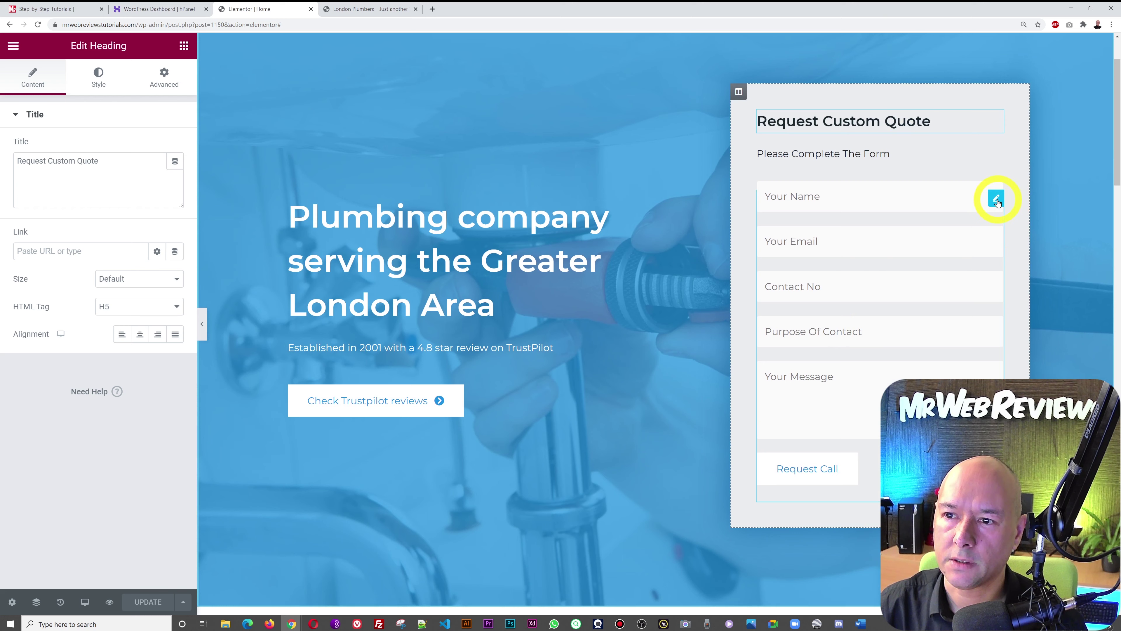
click(996, 199)
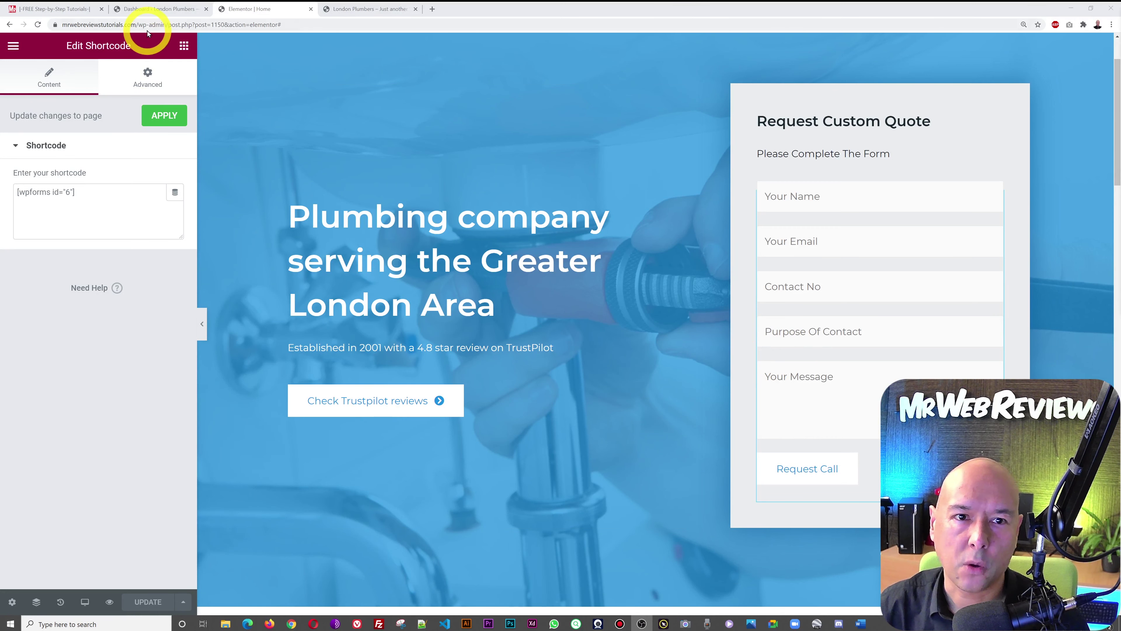
Open the Request Form from WPForms' All Forms list in the form builder.
click(139, 10)
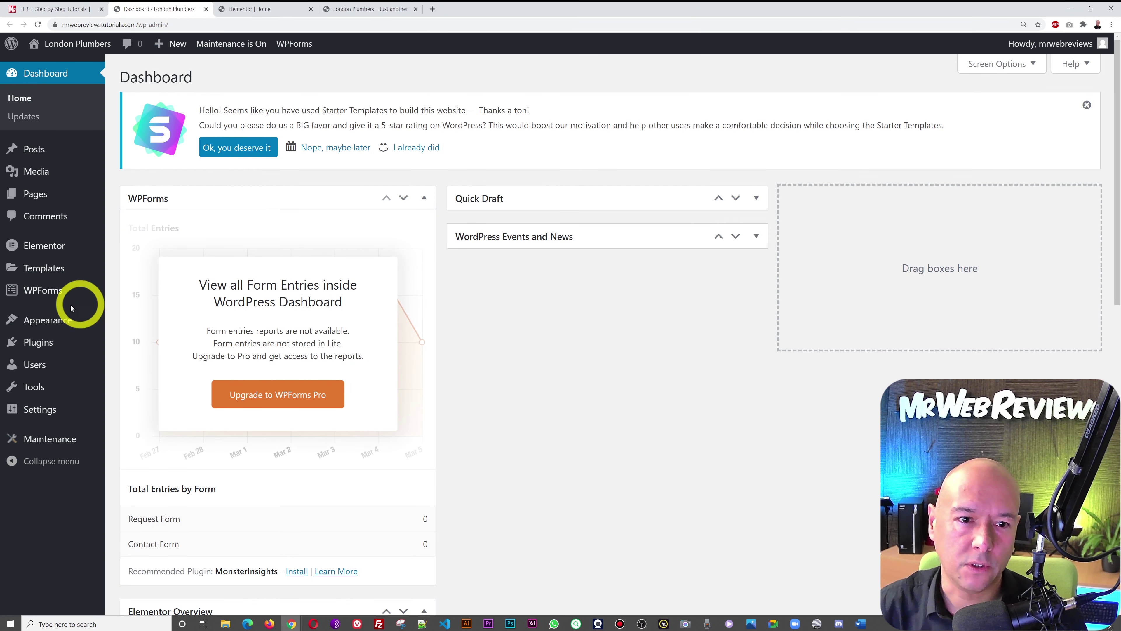
click(283, 9)
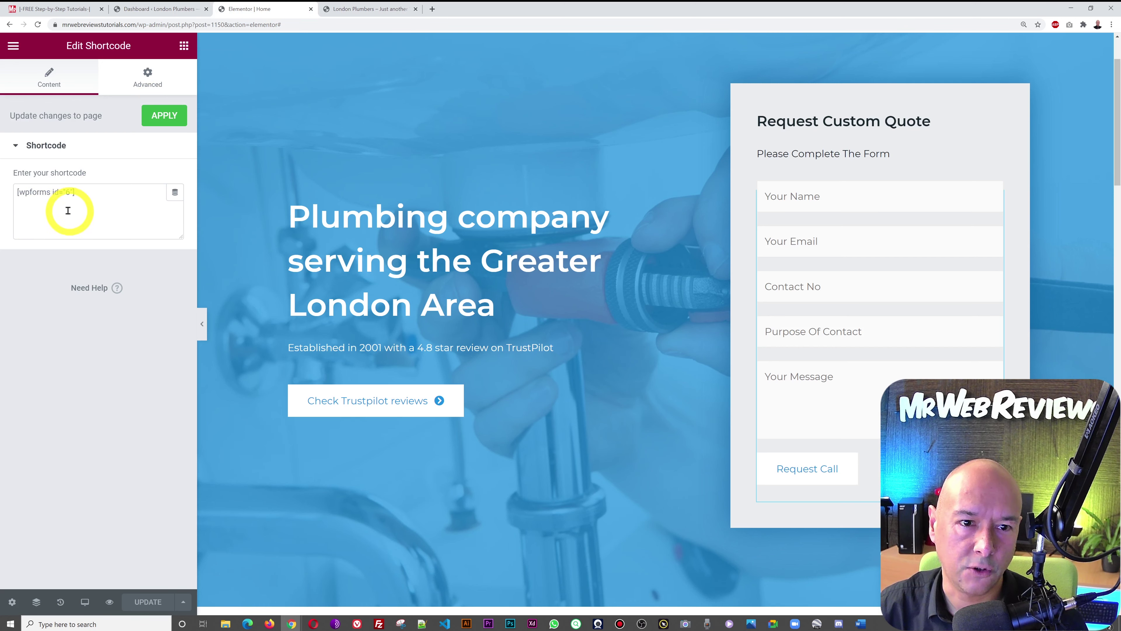
click(175, 9)
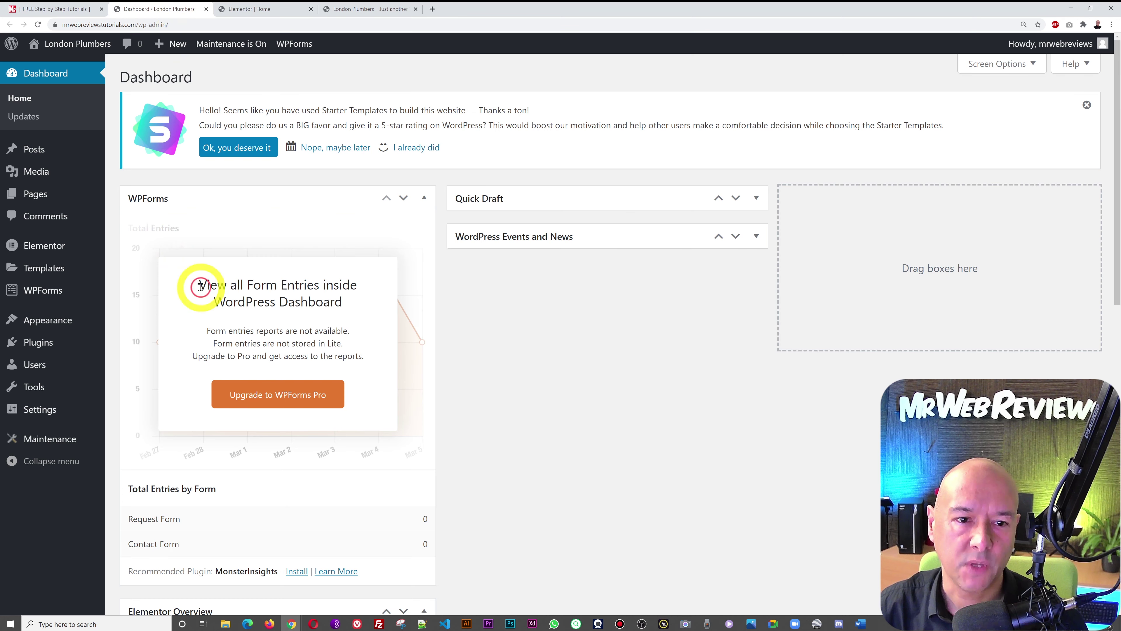
mouse_move(42, 295)
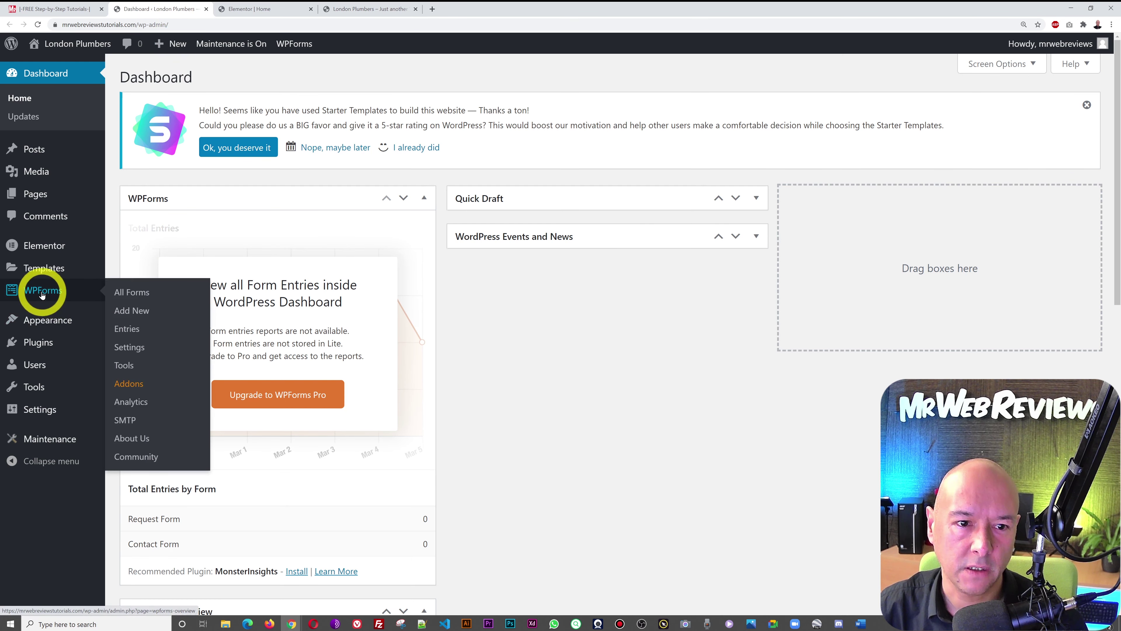
click(126, 297)
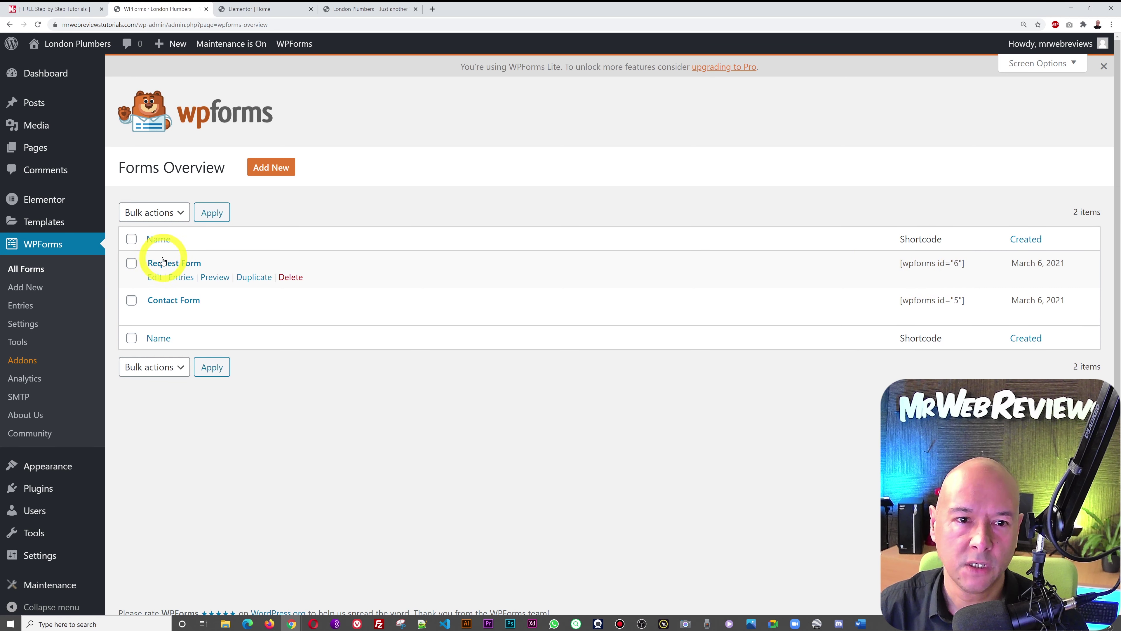
click(173, 266)
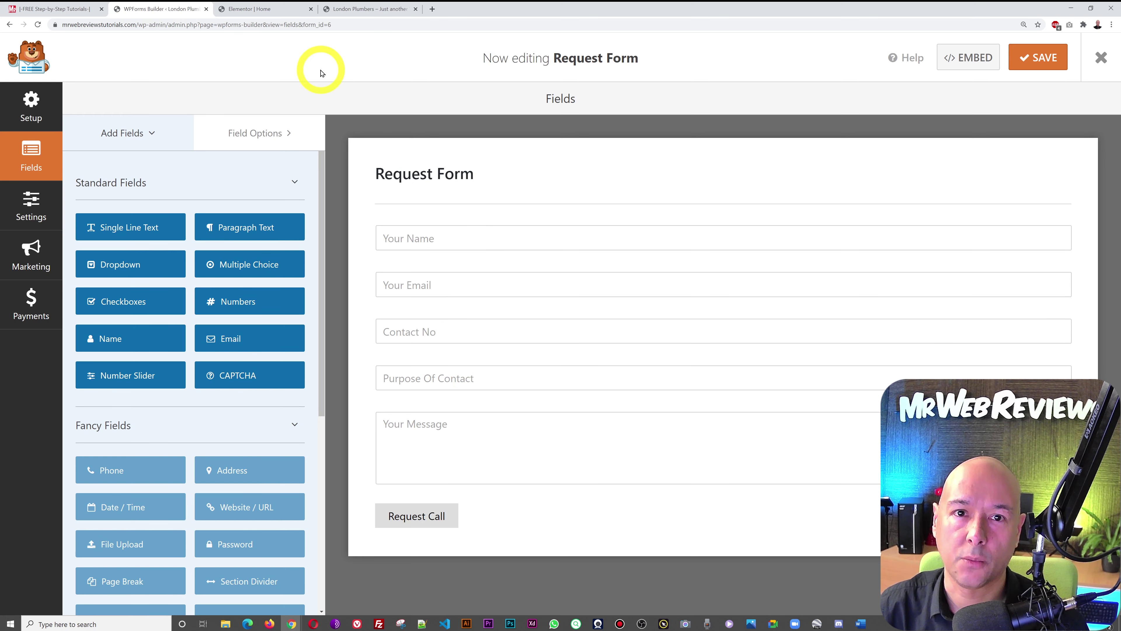
Delete the Purpose Of Contact field from the Request Form, keeping Contact No.
click(293, 9)
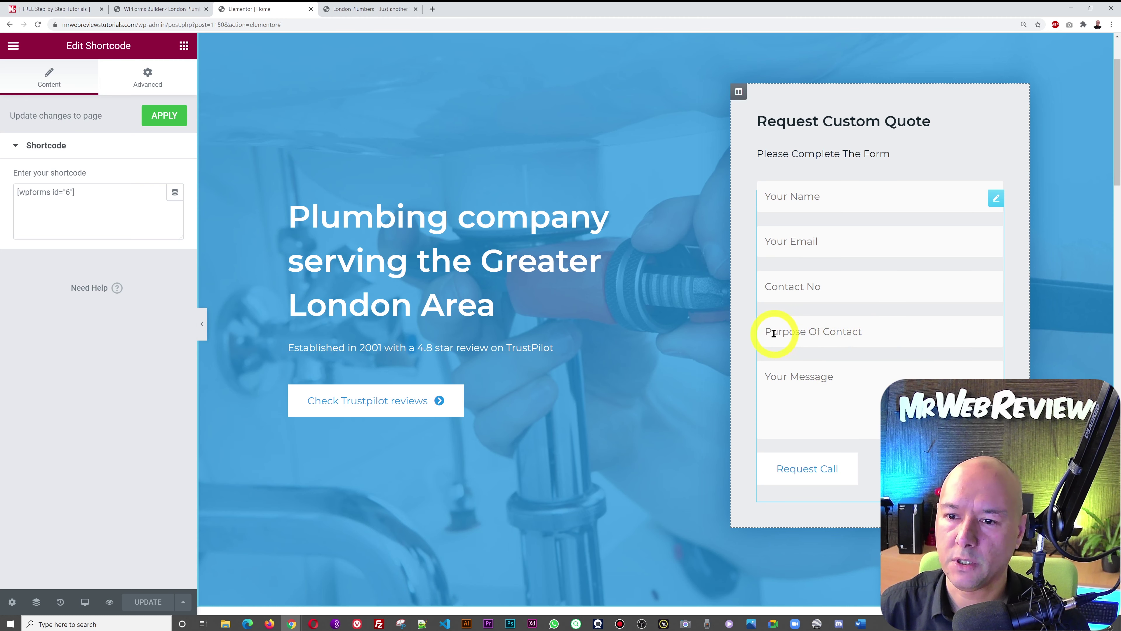
click(132, 9)
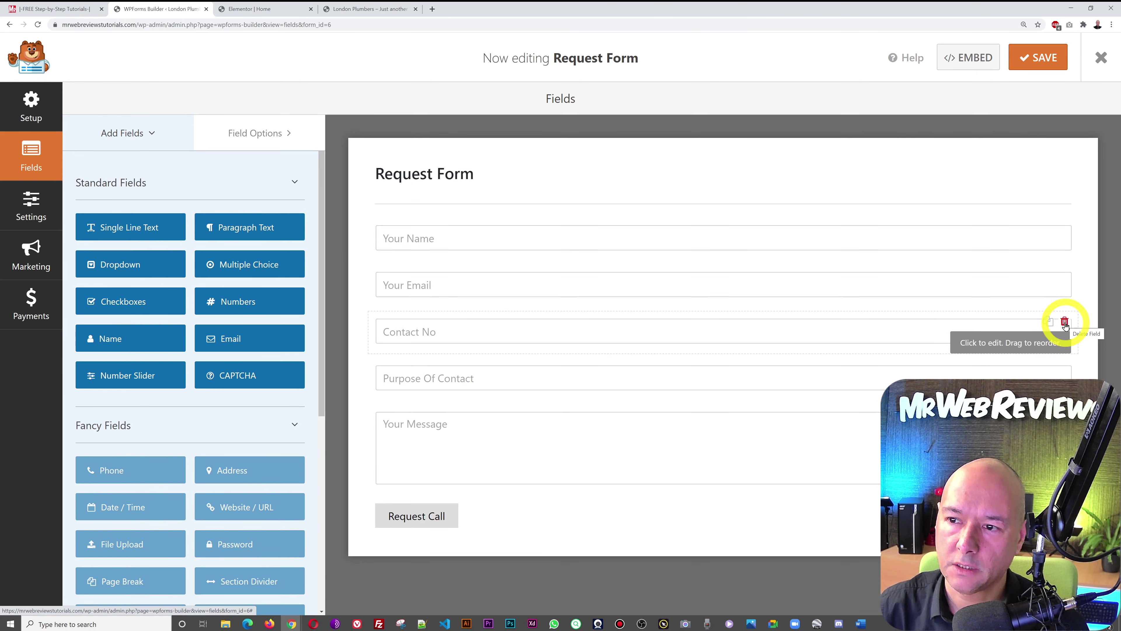
click(1065, 322)
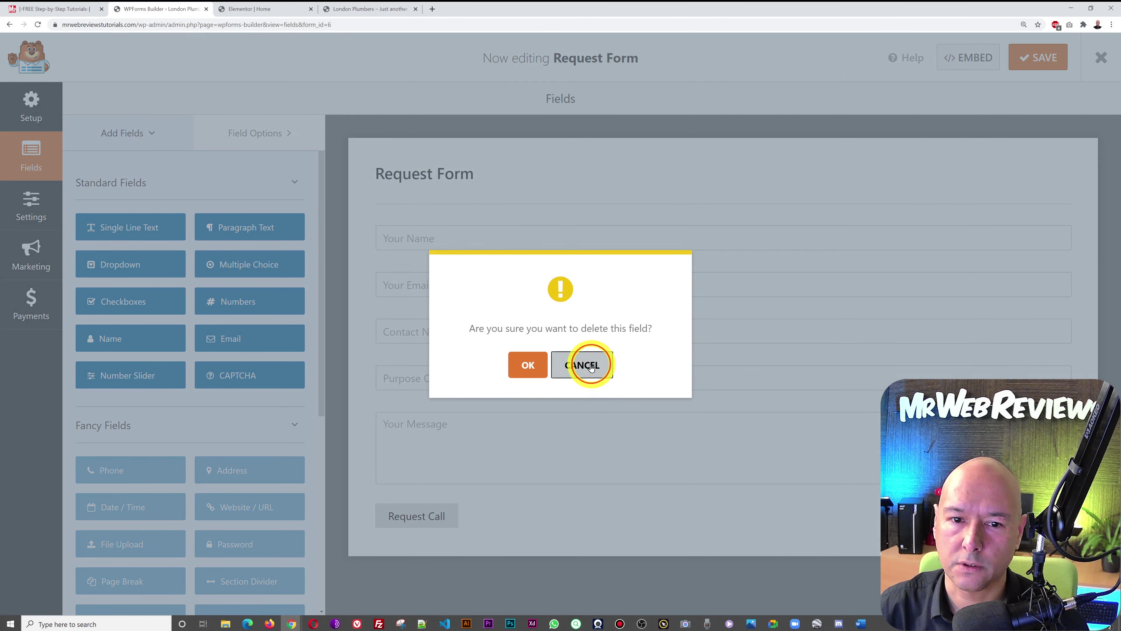
click(582, 365)
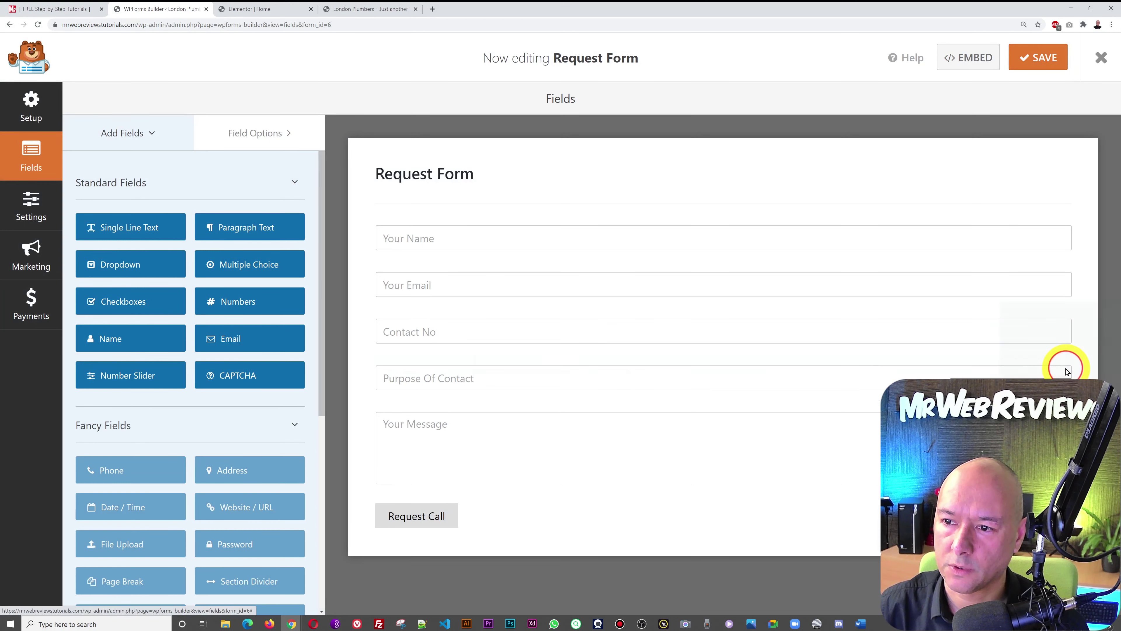
click(1066, 371)
click(530, 366)
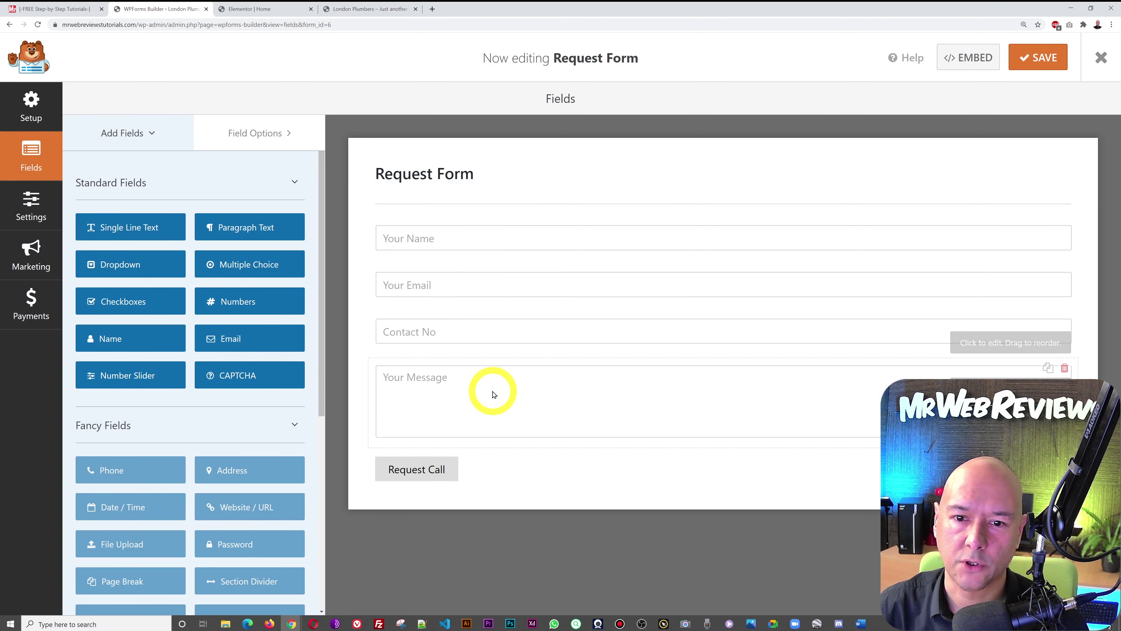
click(267, 10)
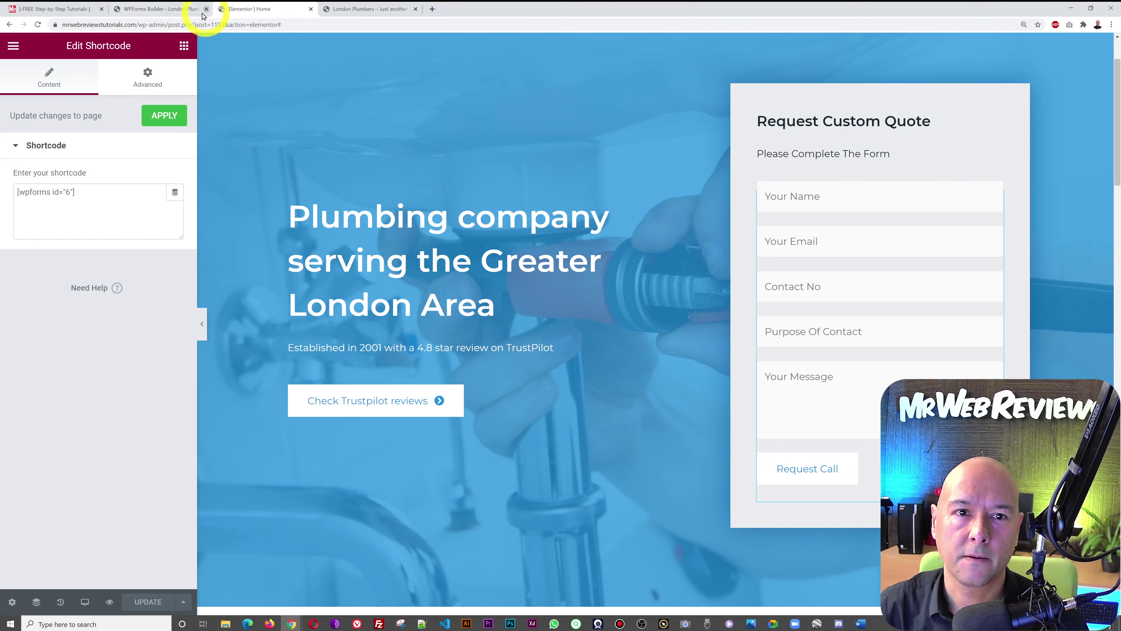
click(178, 13)
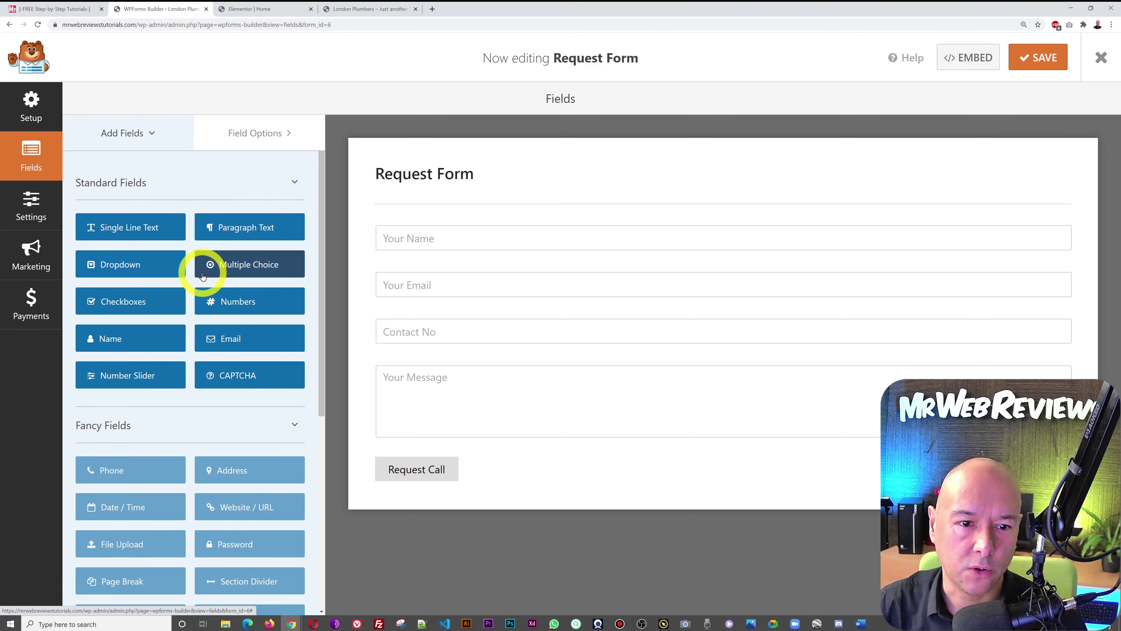
Send the form's notifications to the site's contact e-mail instead of {admin_email}, and save.
click(32, 216)
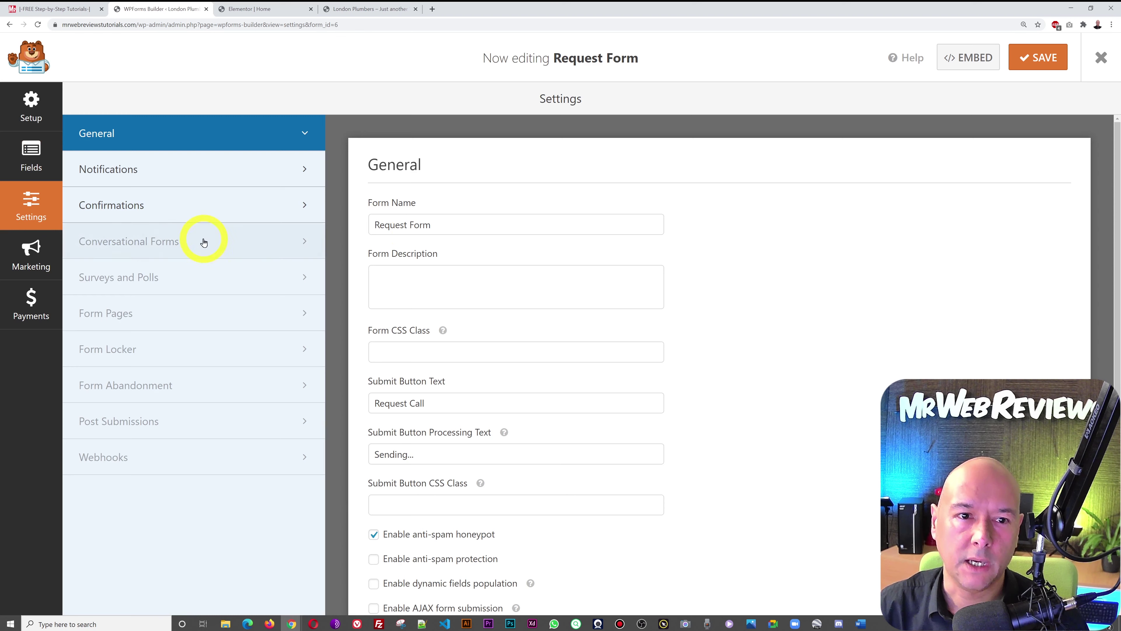
click(143, 179)
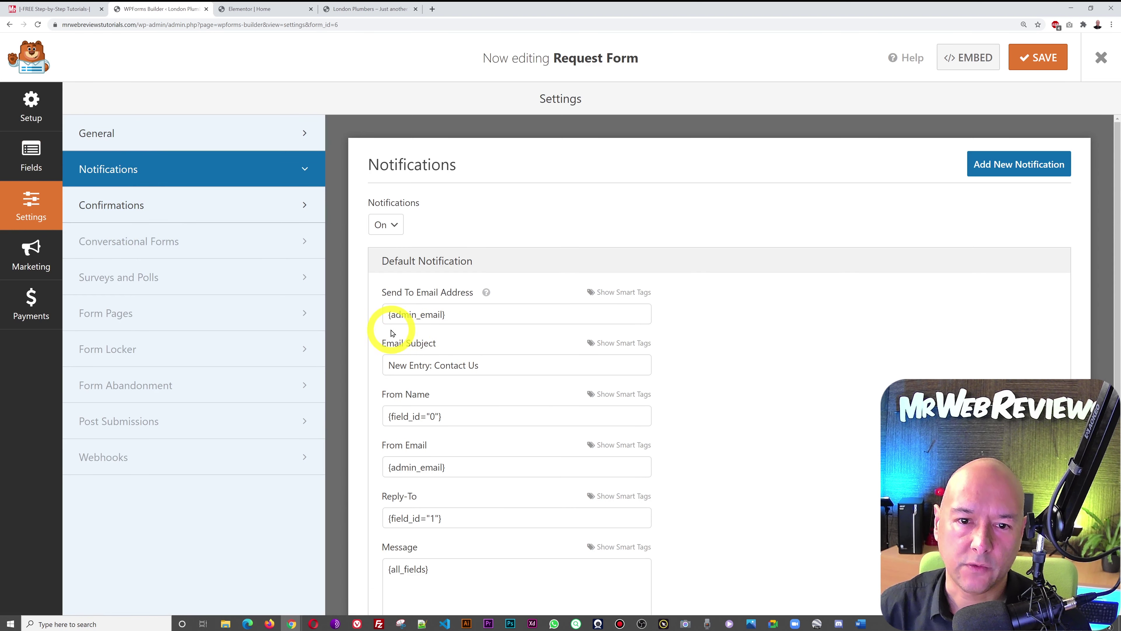
triple_click(473, 313)
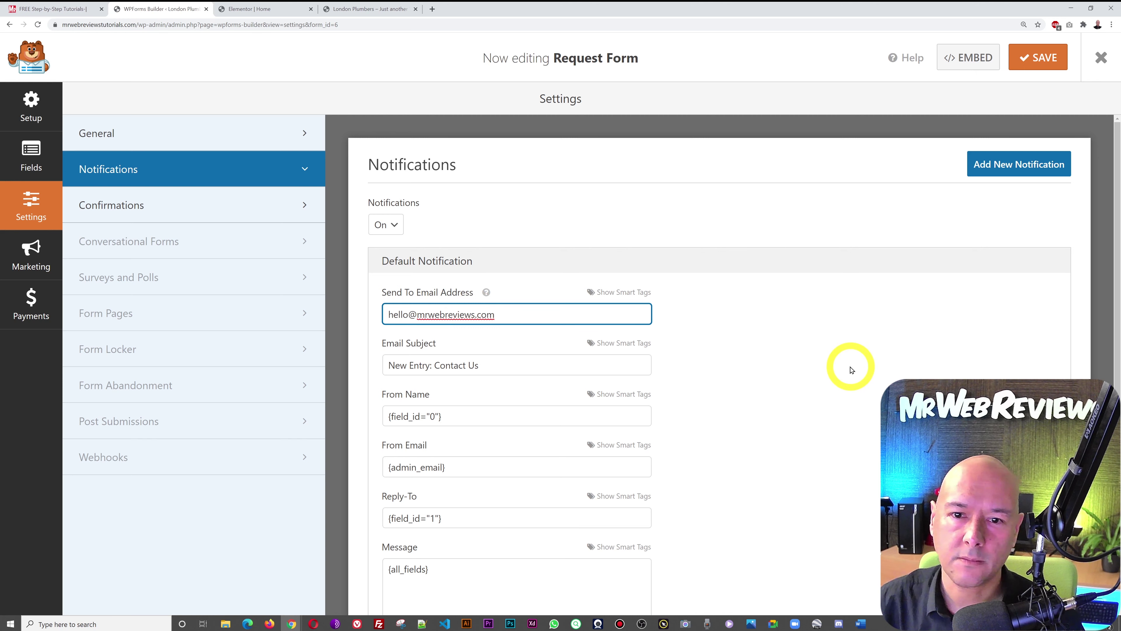
click(1041, 64)
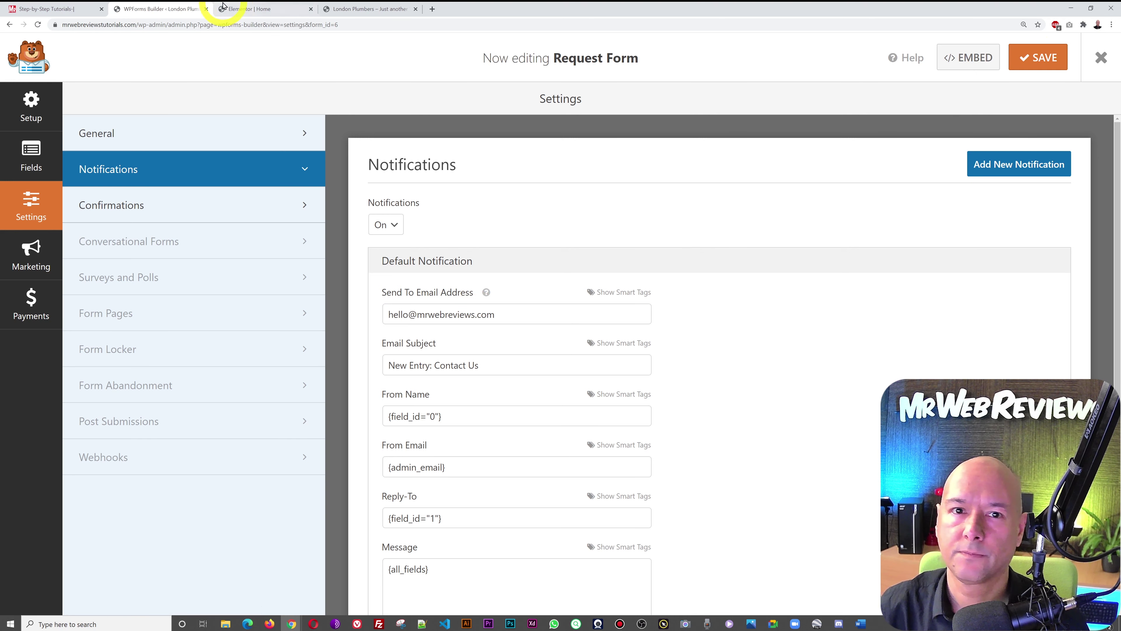
click(340, 8)
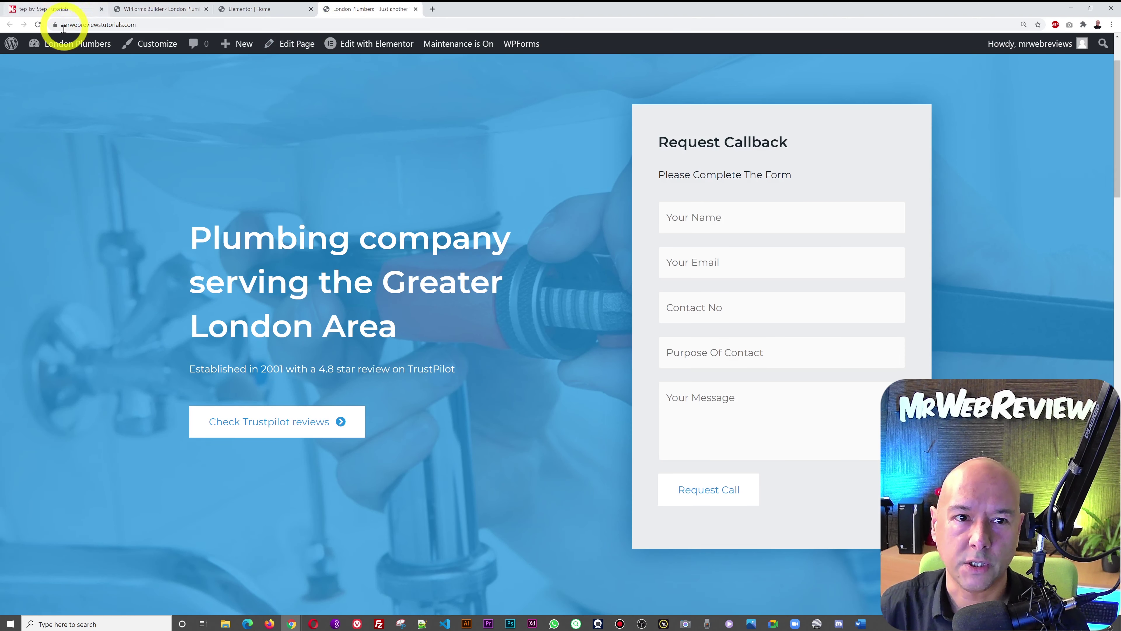
Submit a test quote with name, e-mail, contact number and message, and see the thank-you confirmation.
click(38, 24)
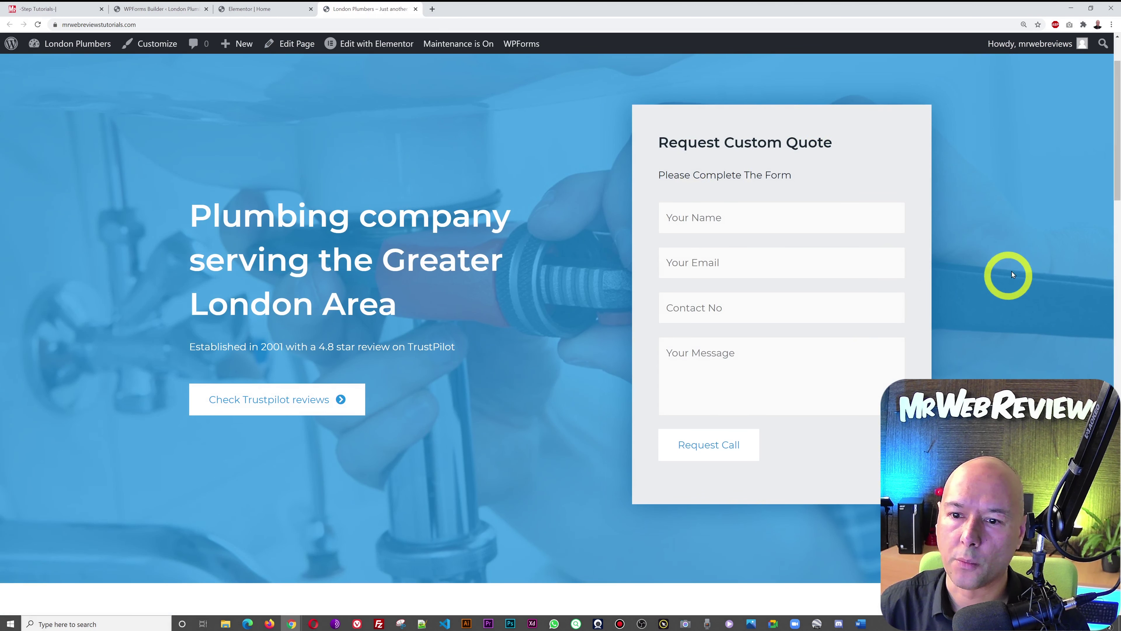
click(825, 227)
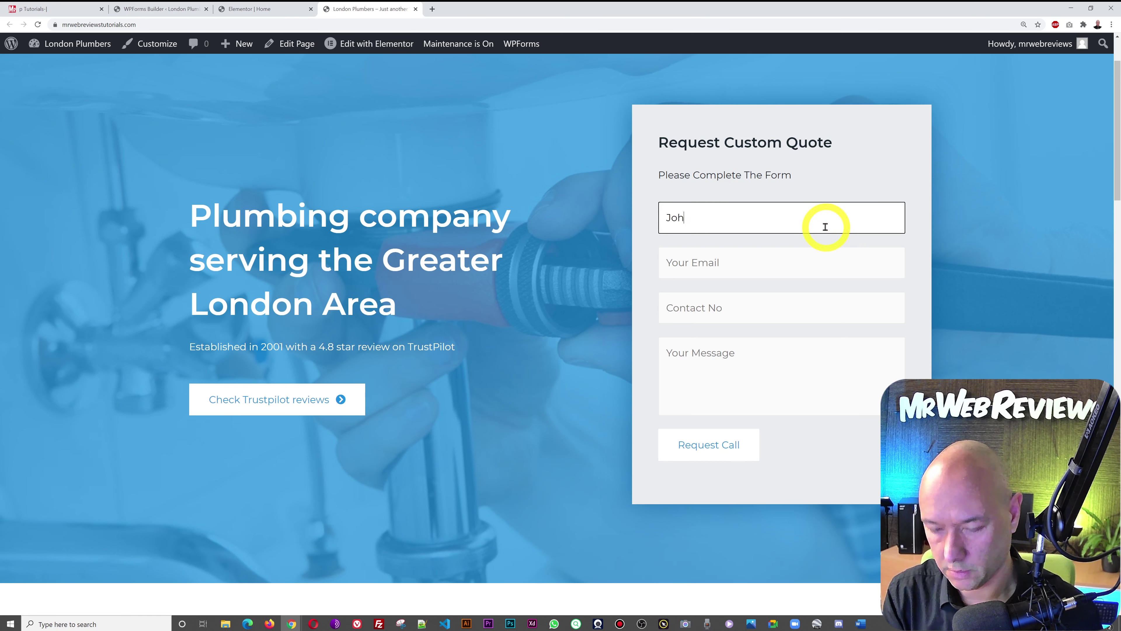
key(Tab)
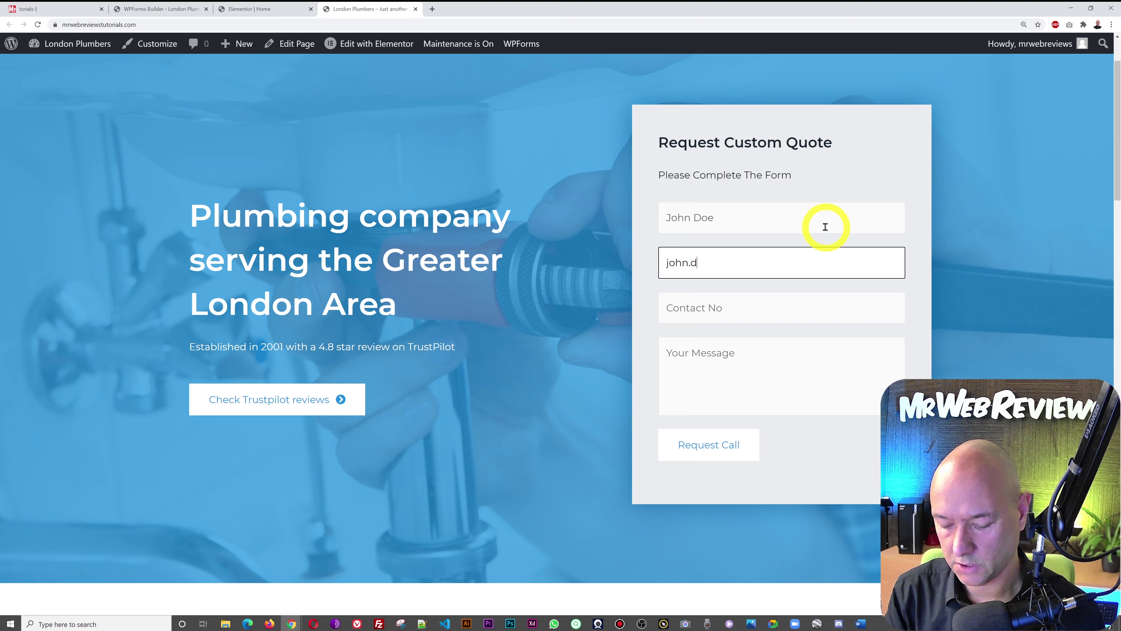
text(john.doe@gmail.com)
key(Tab)
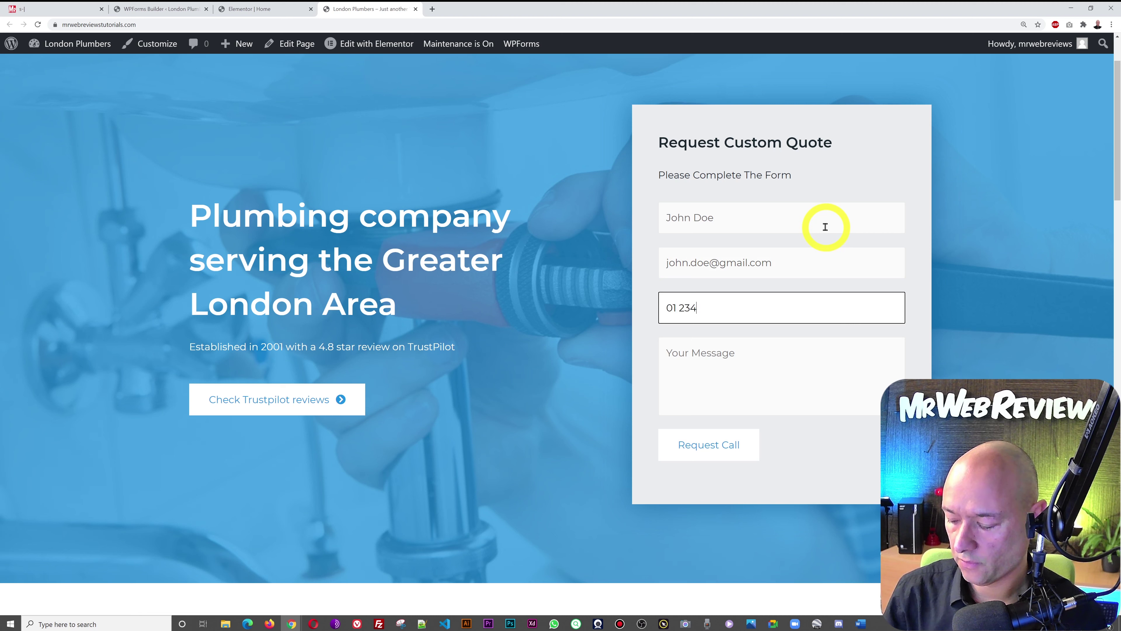
key(Tab)
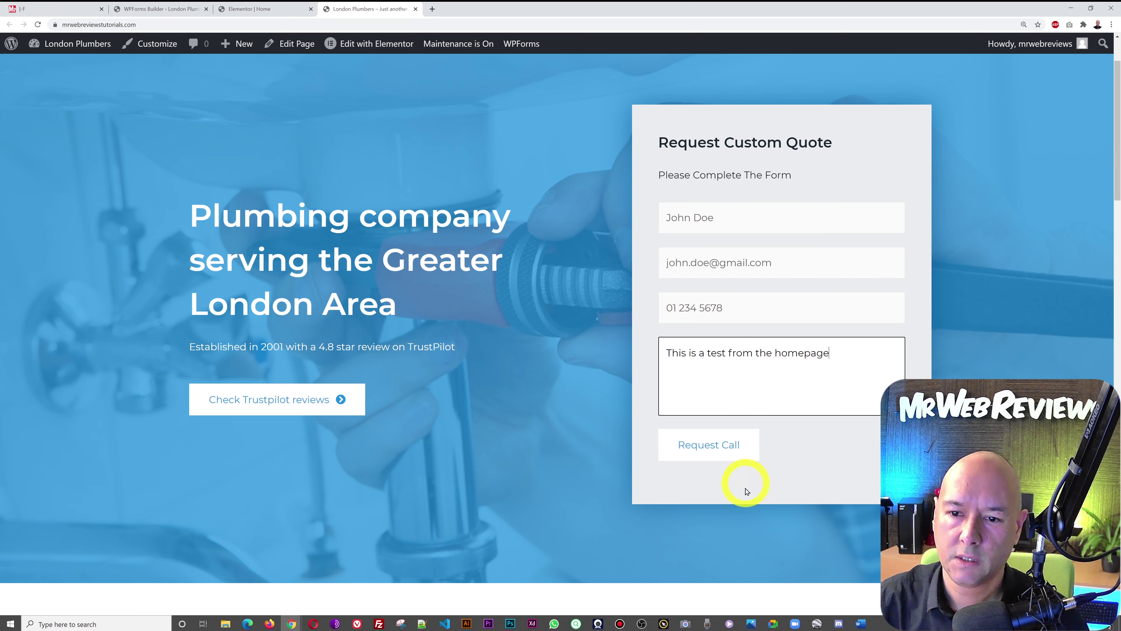
click(714, 446)
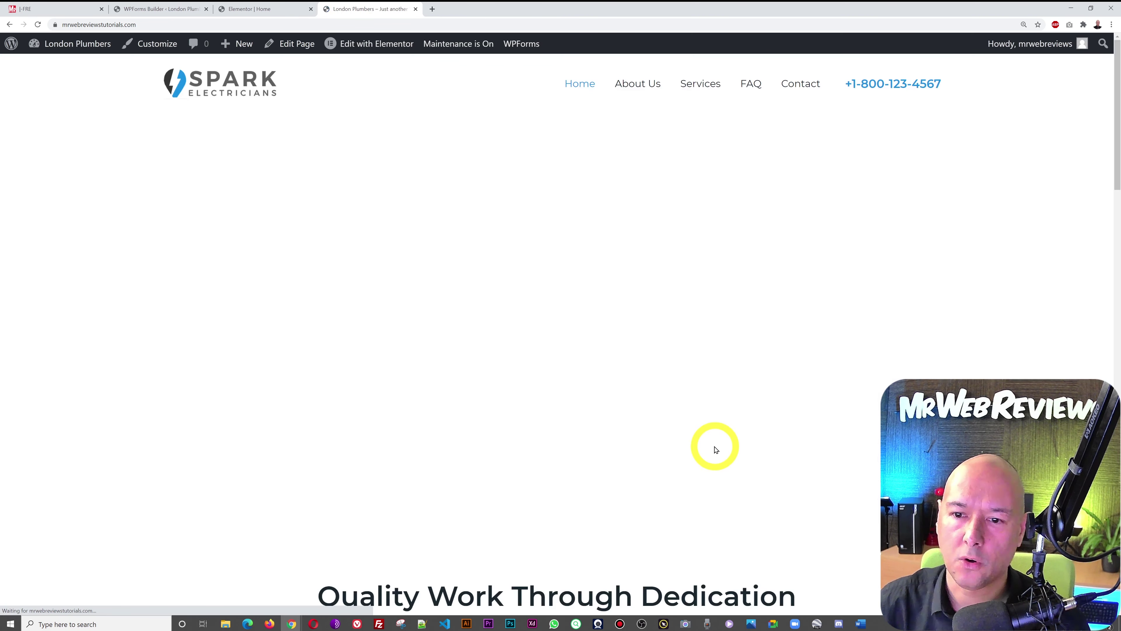
scroll(715, 450, up, 4)
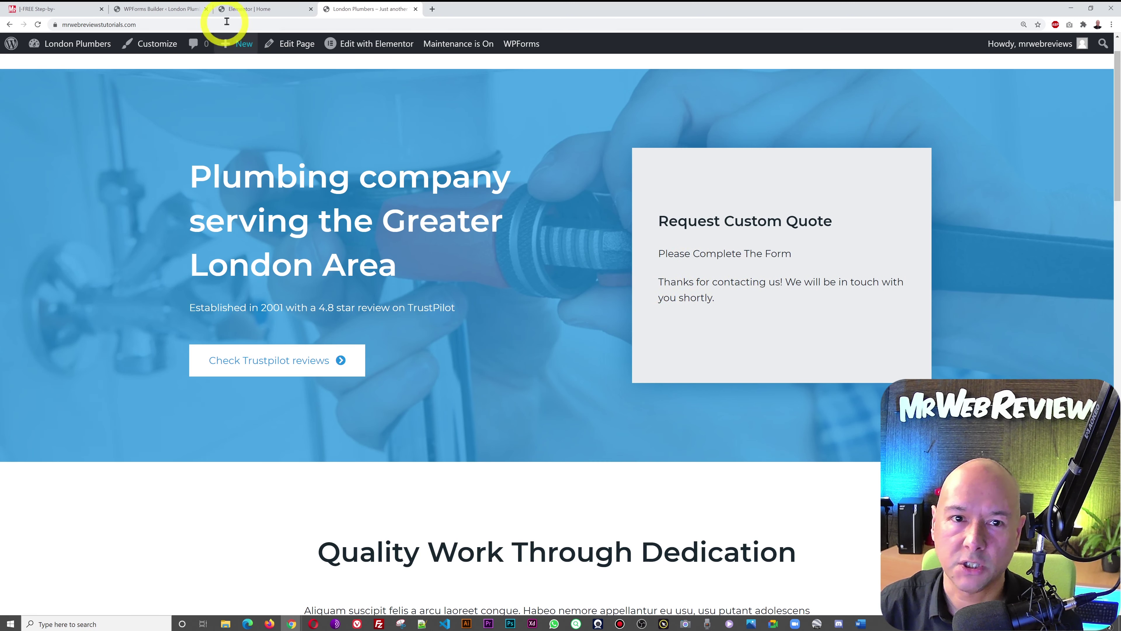
click(157, 8)
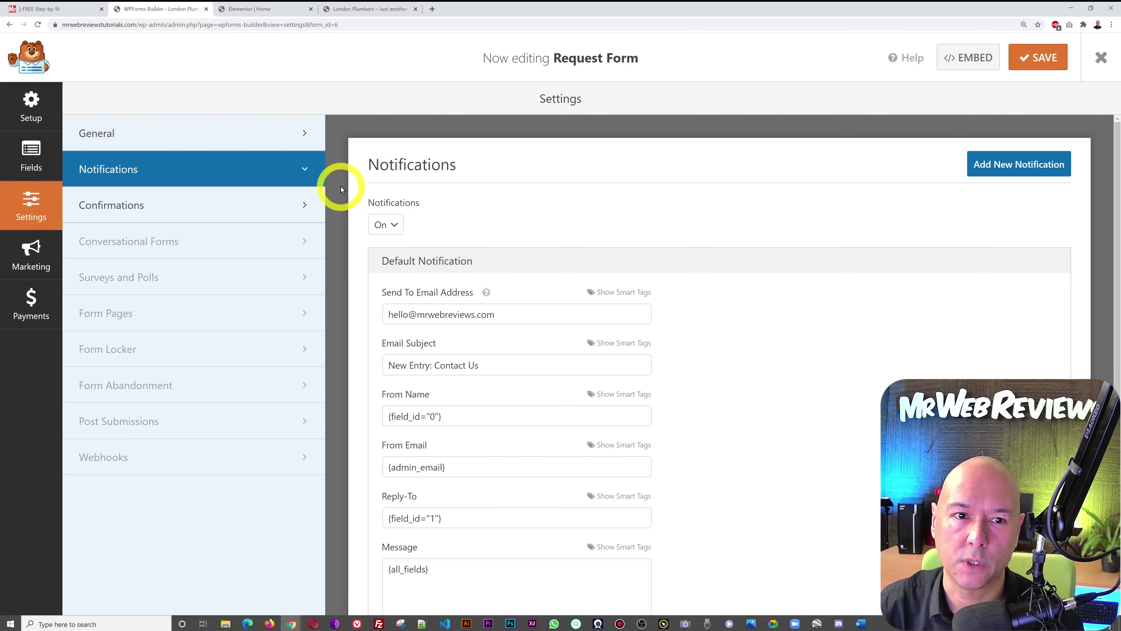
click(133, 213)
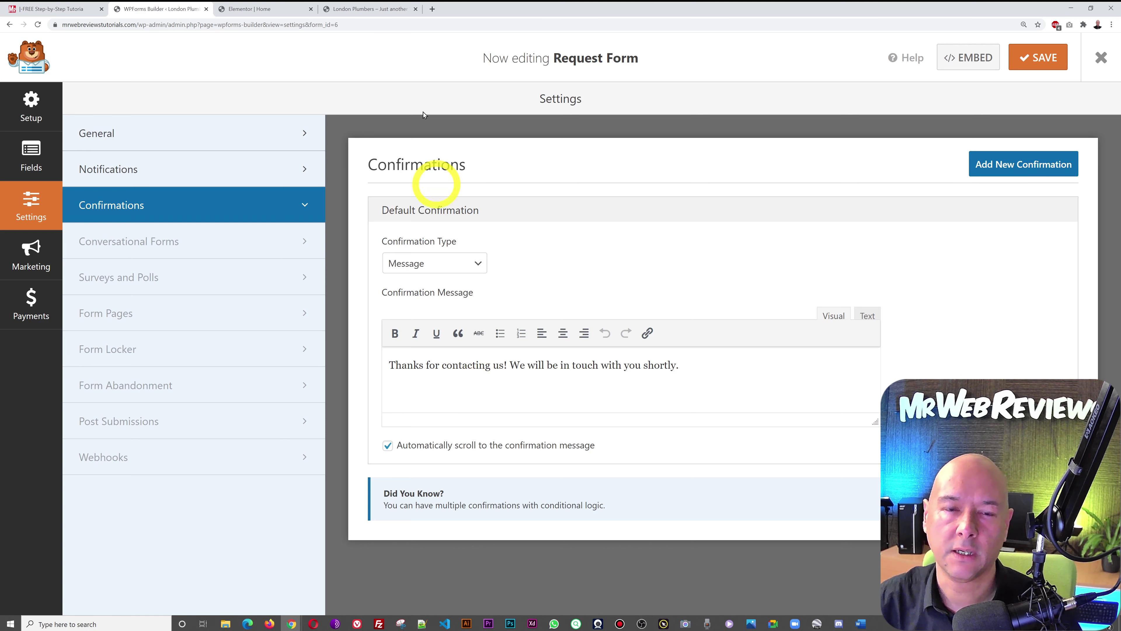
click(371, 8)
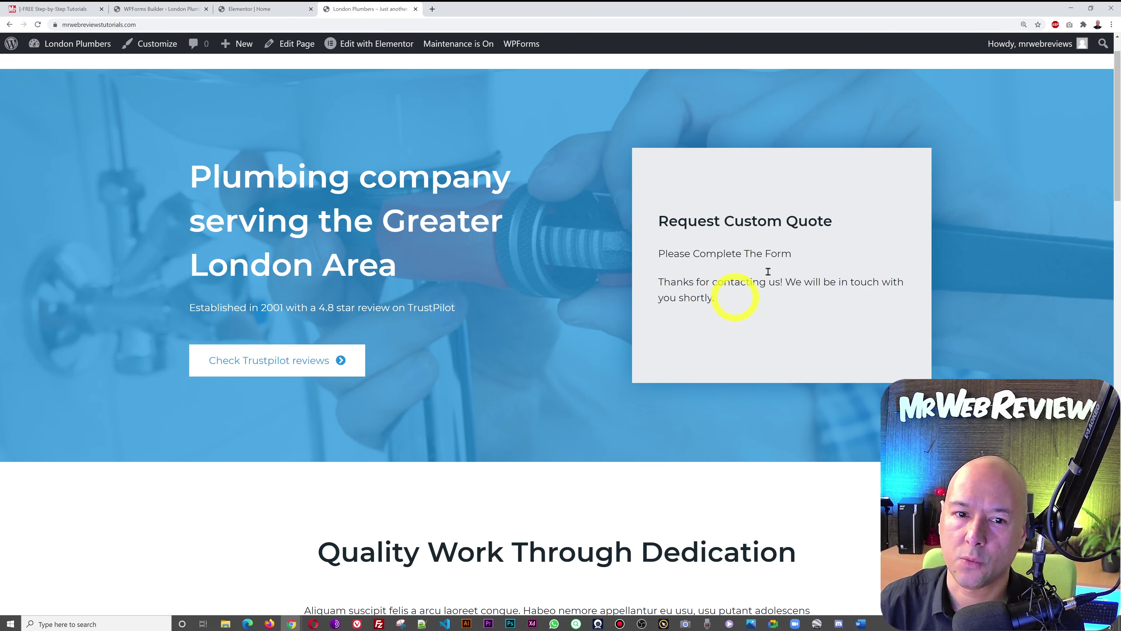
click(154, 9)
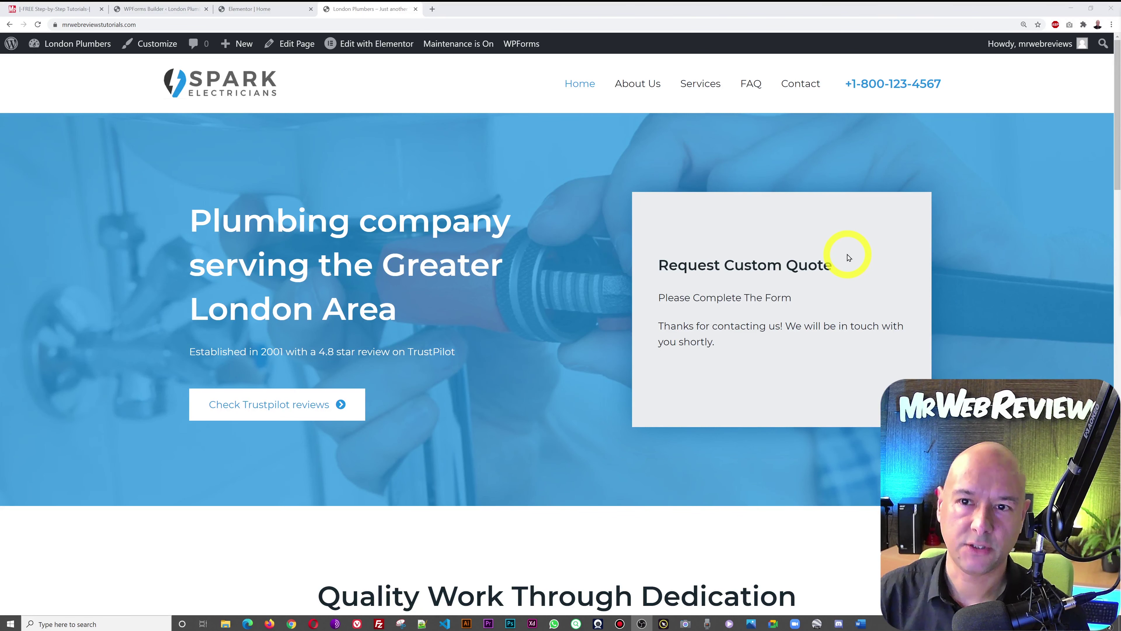
scroll(848, 258, down, 5)
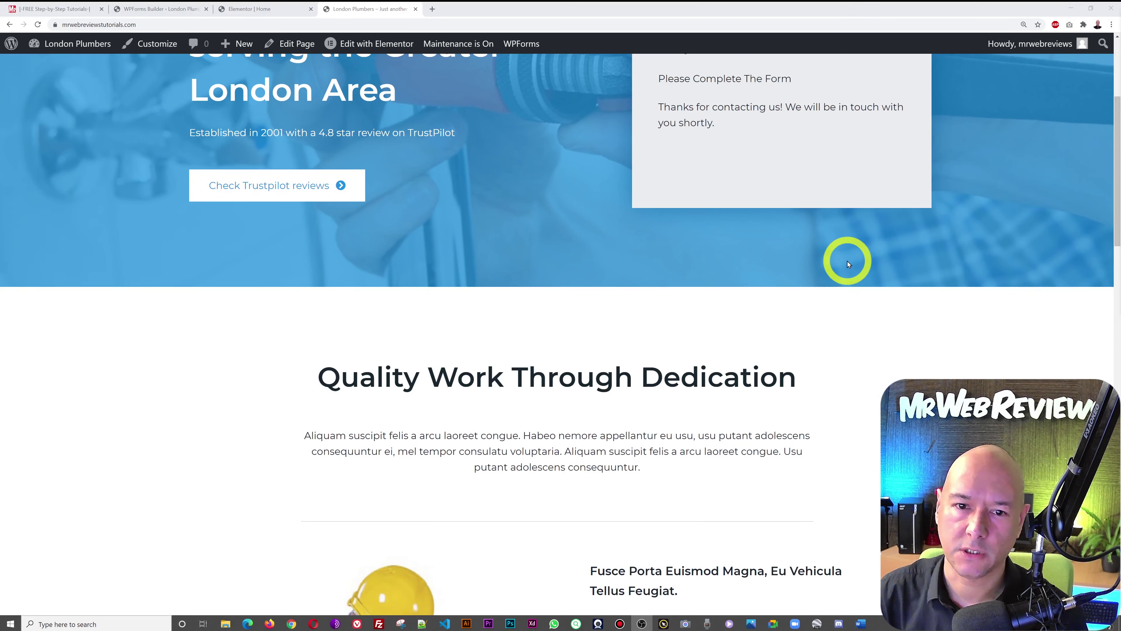
scroll(848, 264, down, 2)
scroll(533, 263, down, 2)
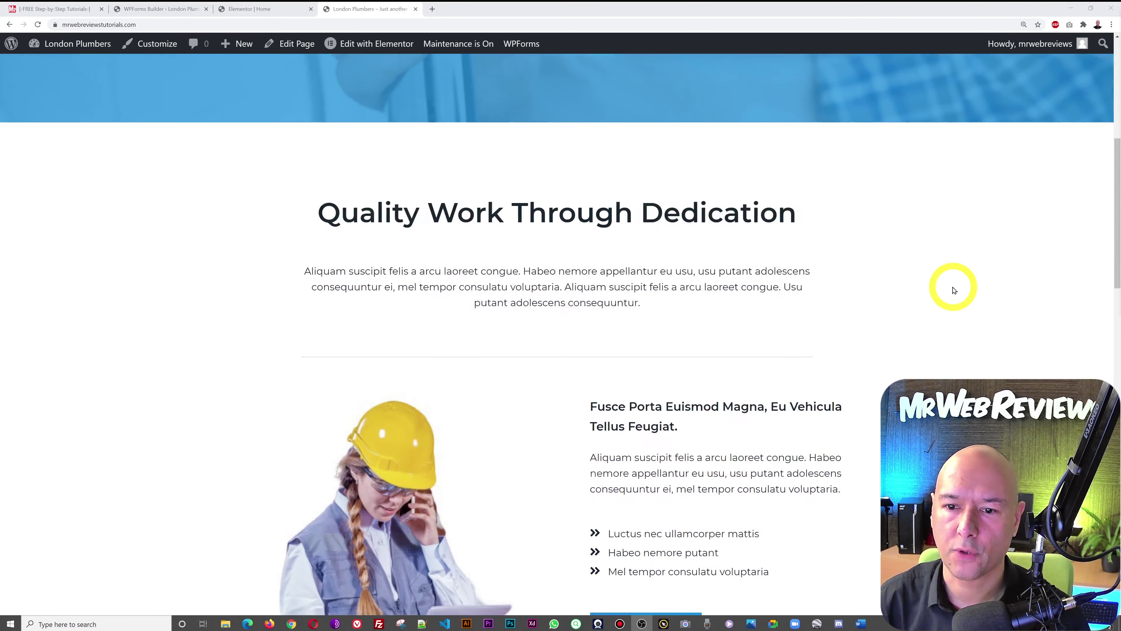
scroll(755, 338, down, 3)
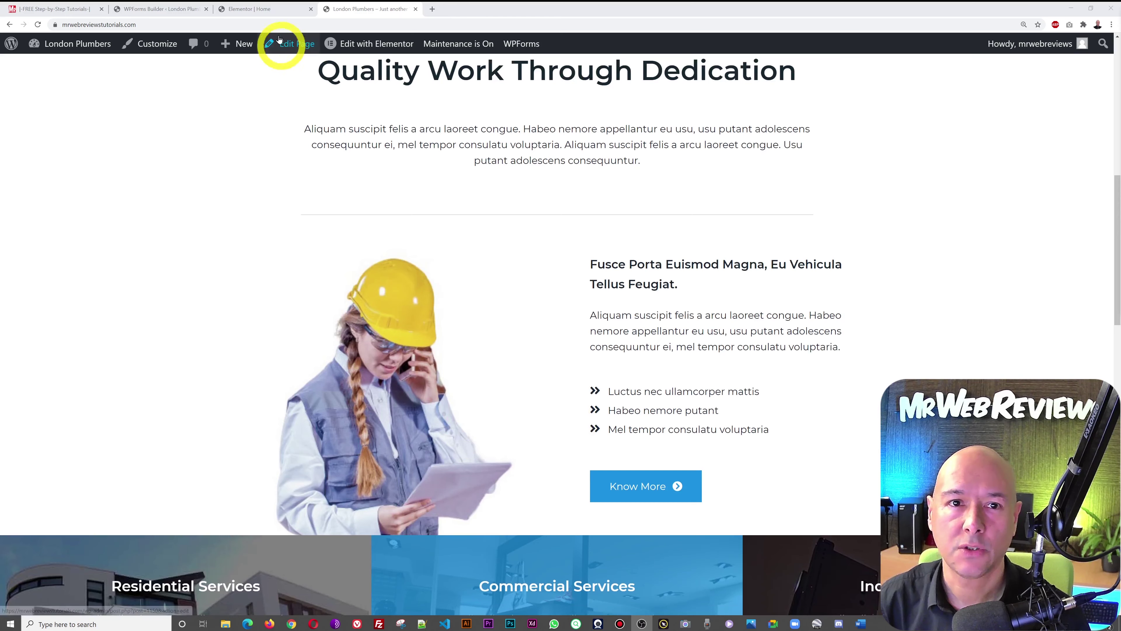
Open the 'Quality Work Through Dedication' heading's Content settings and select its title text.
click(254, 9)
scroll(595, 370, down, 7)
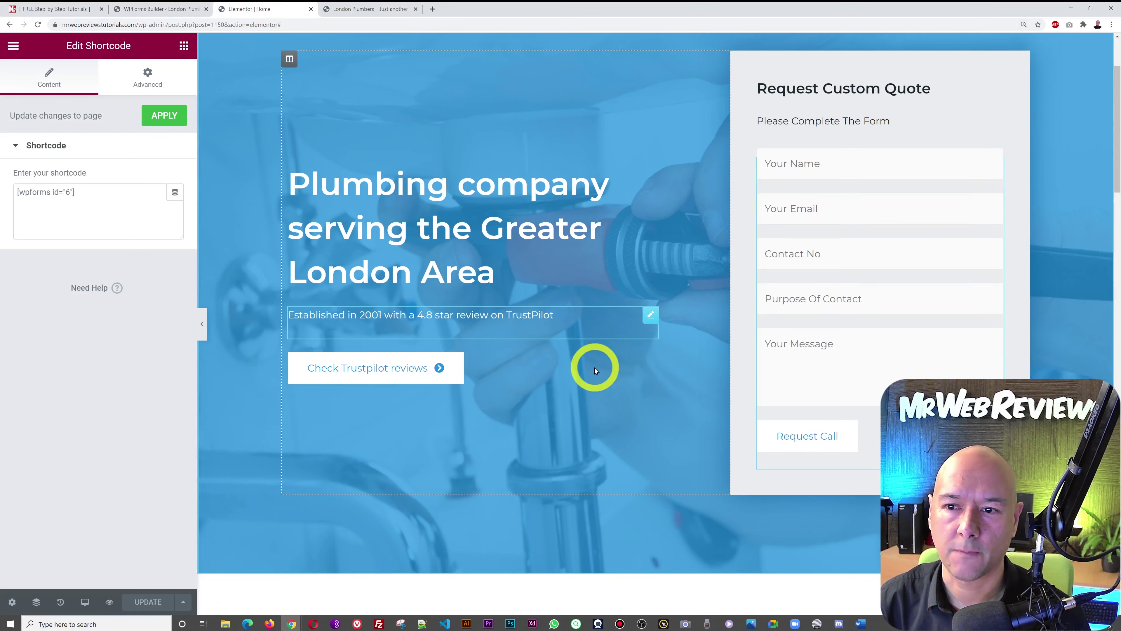
scroll(595, 370, down, 1)
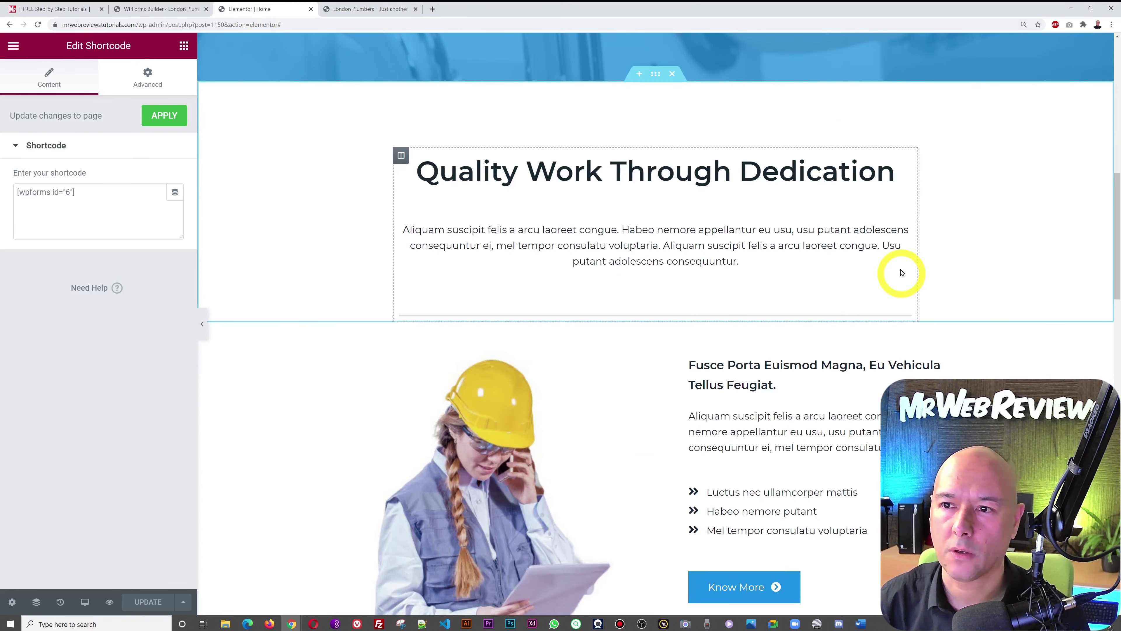
click(905, 164)
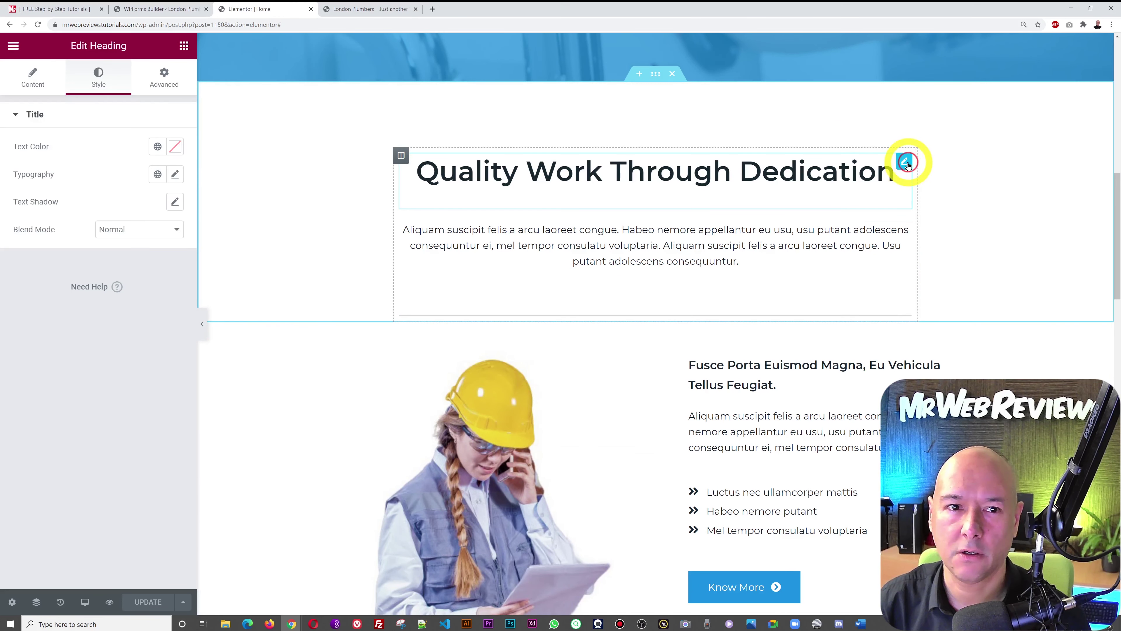
click(32, 79)
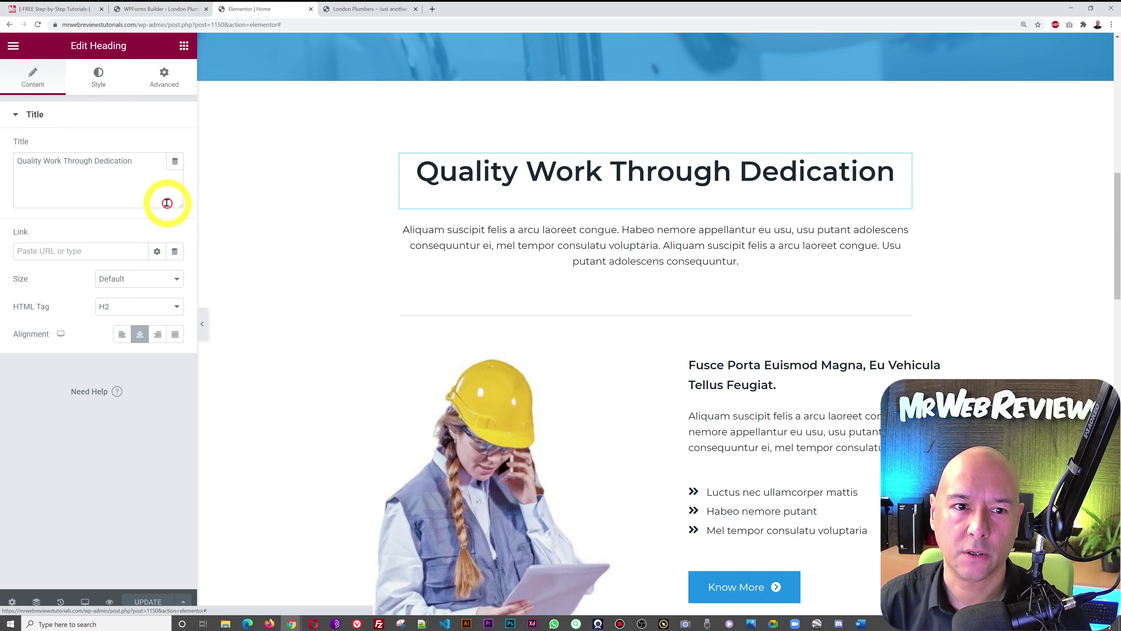
triple_click(98, 177)
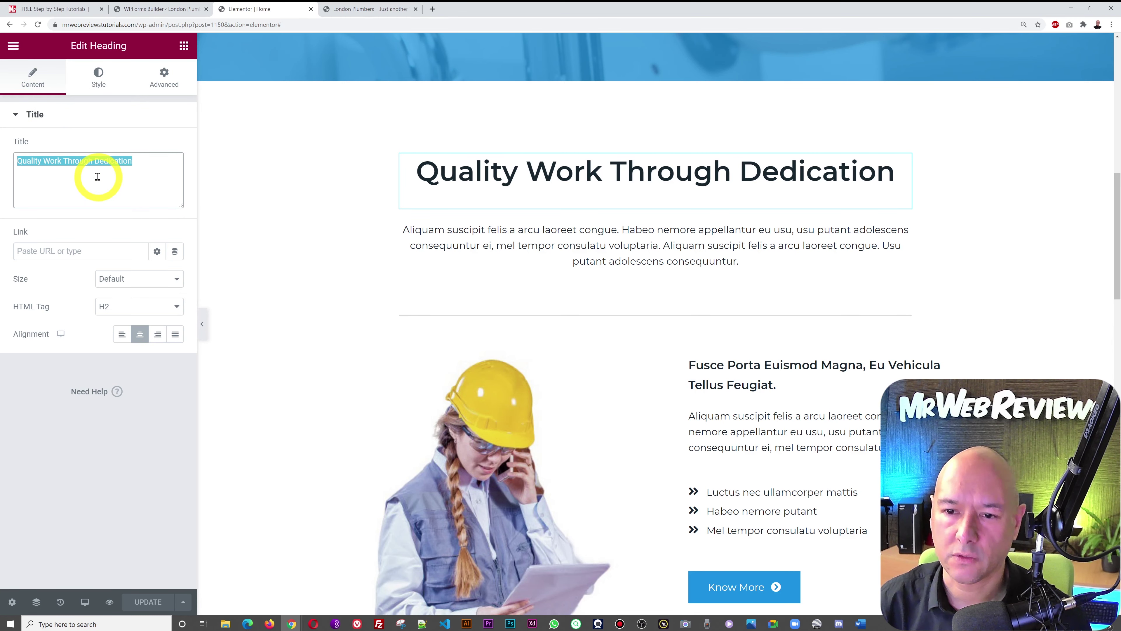
Pick up the worker image section to move it.
scroll(586, 288, down, 3)
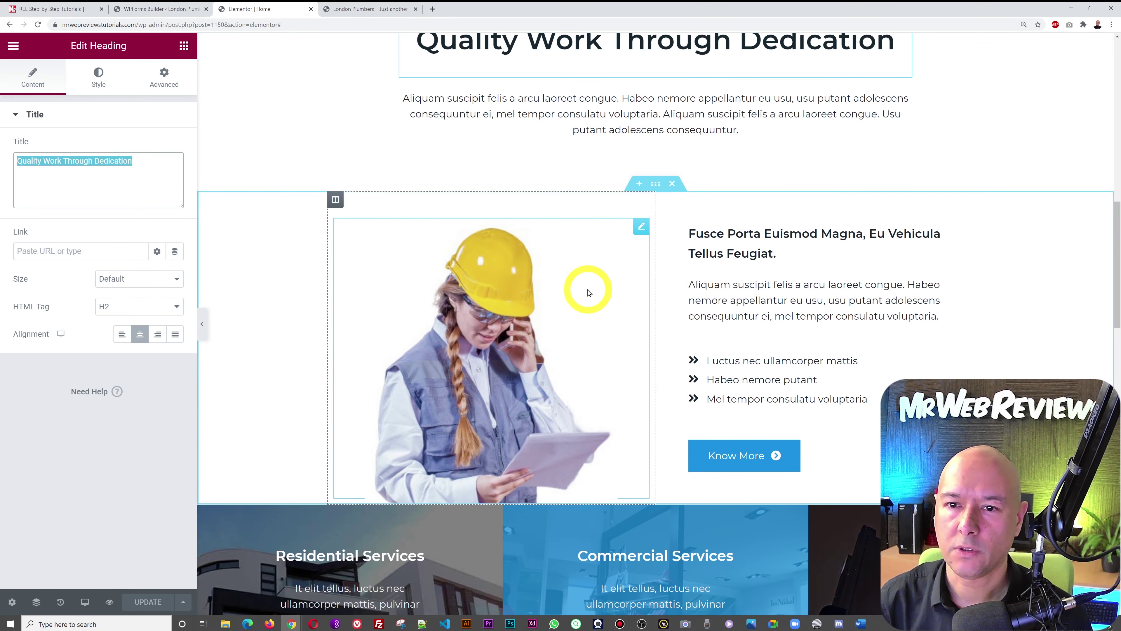
scroll(830, 344, up, 4)
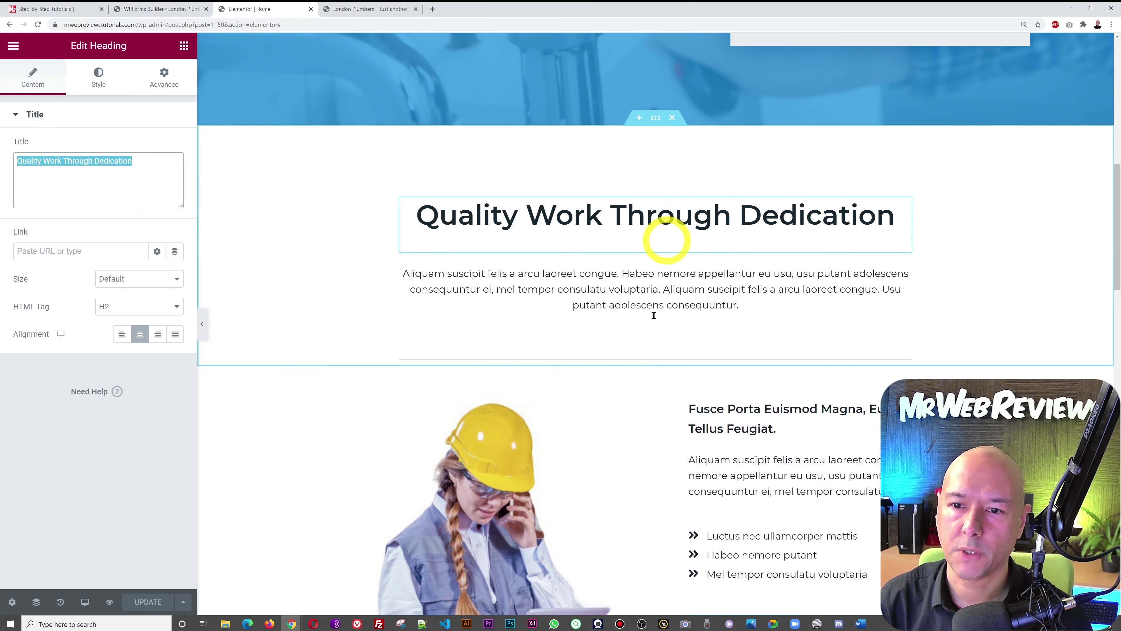
click(657, 360)
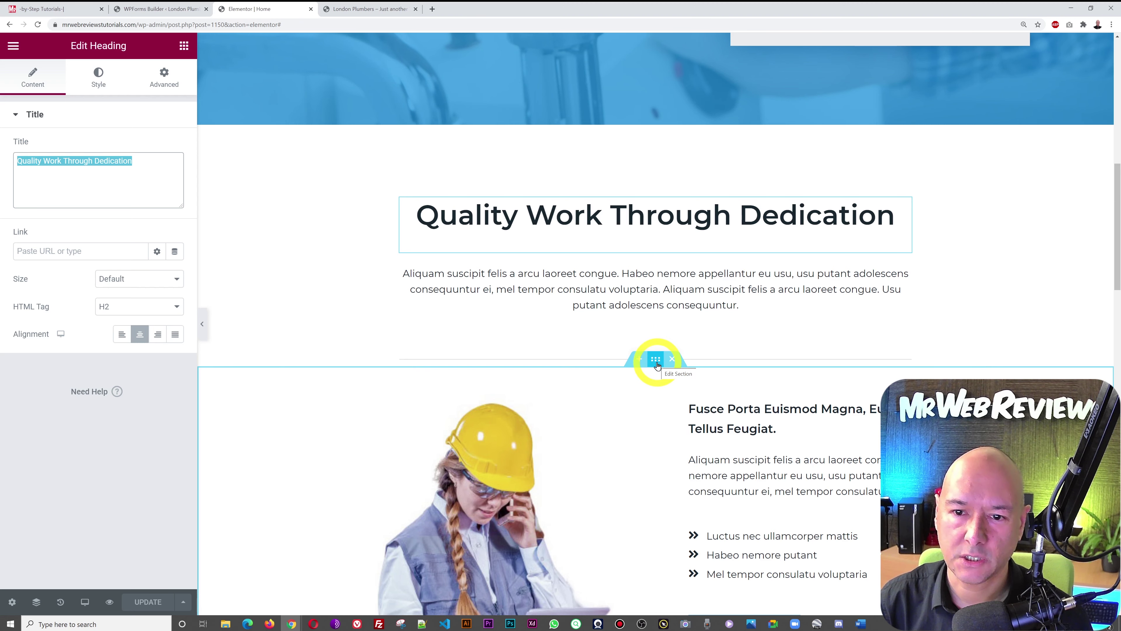
drag(657, 364, 674, 142)
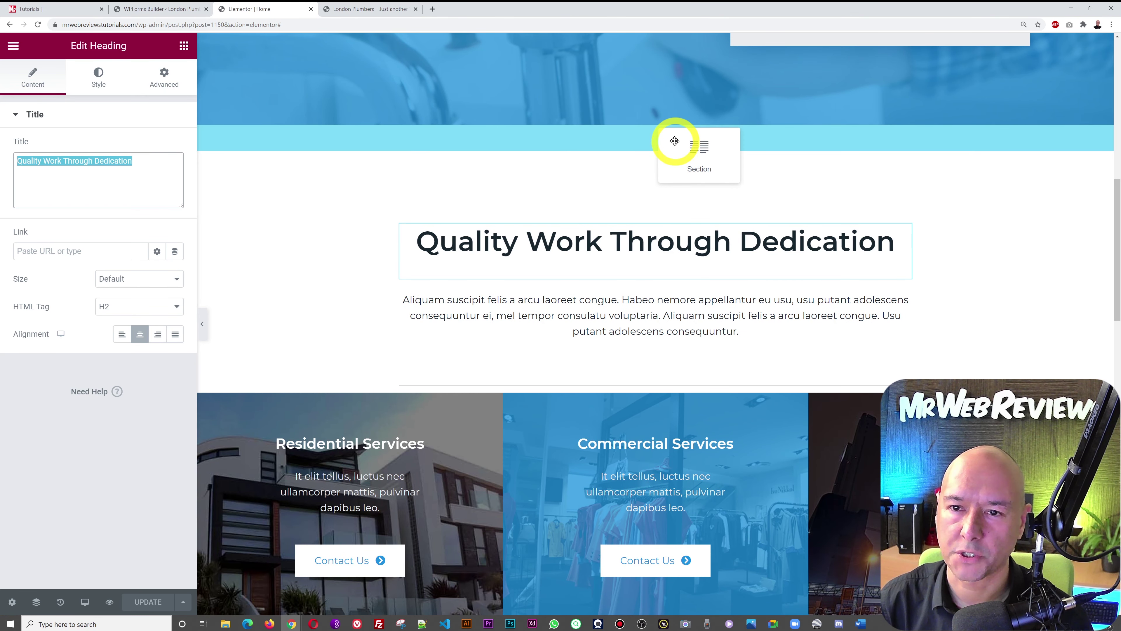
drag(674, 141, 672, 139)
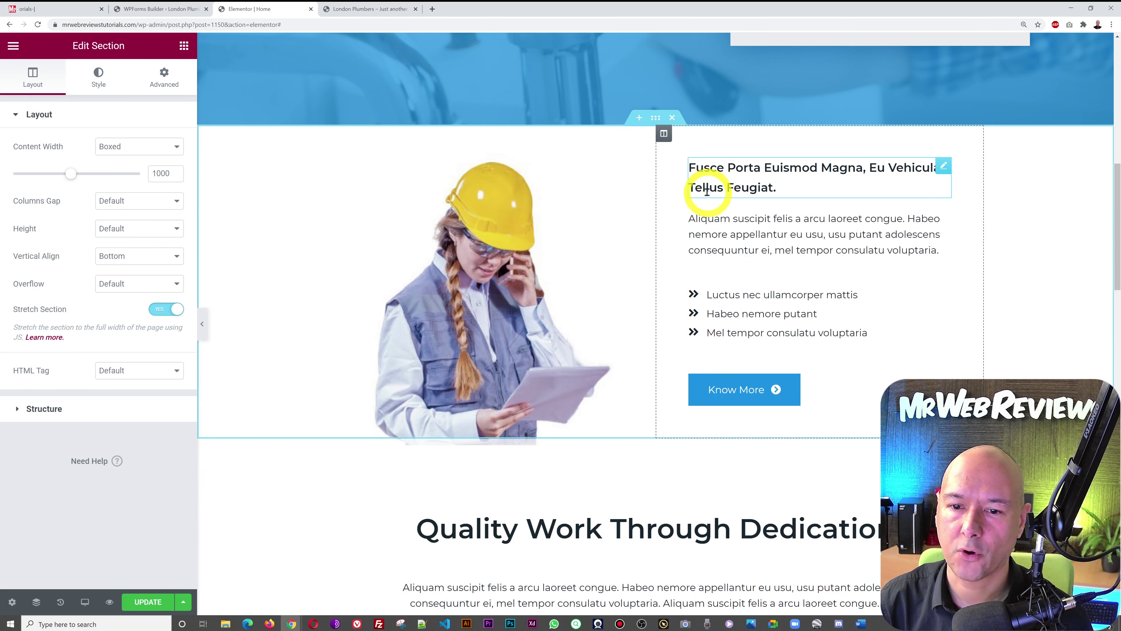
scroll(706, 189, down, 5)
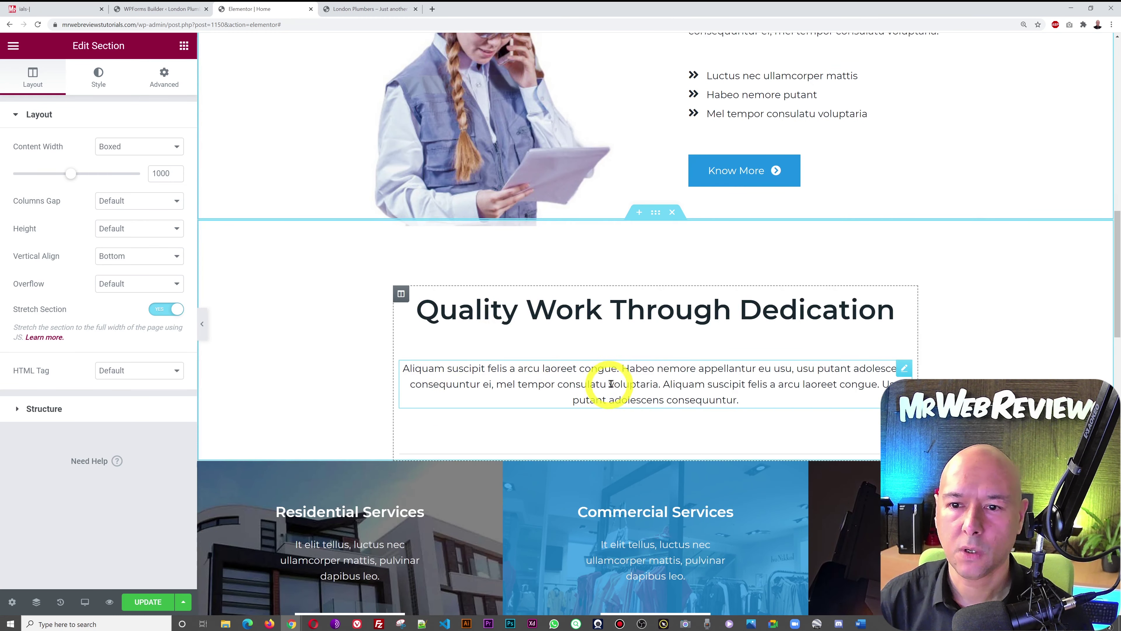
scroll(977, 369, down, 12)
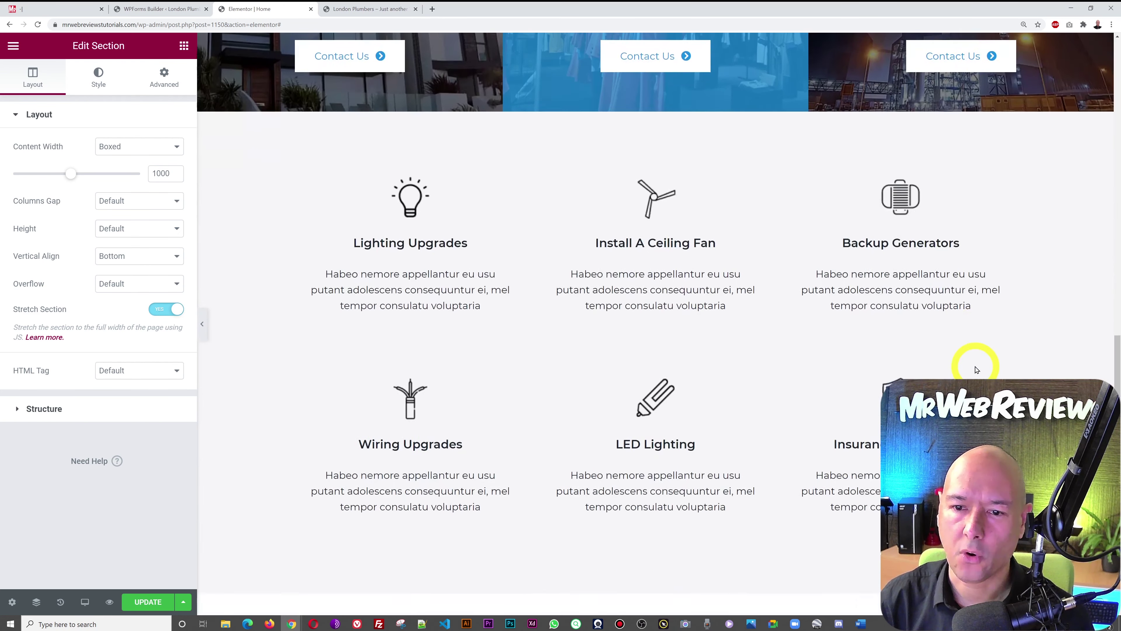
scroll(974, 368, down, 12)
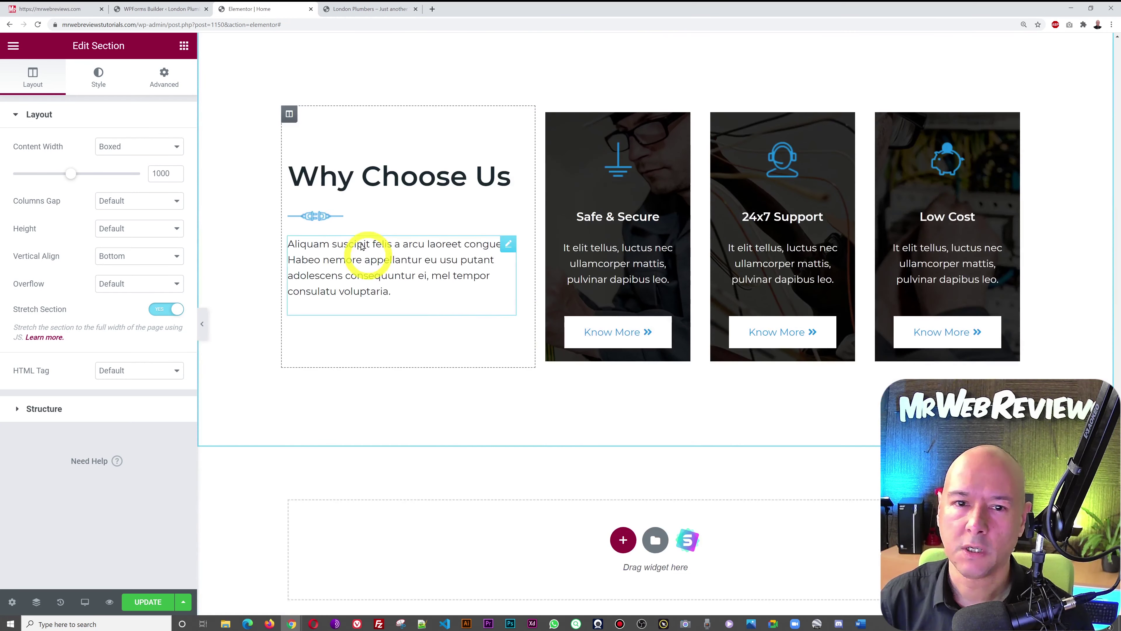
scroll(615, 393, down, 2)
scroll(617, 391, up, 4)
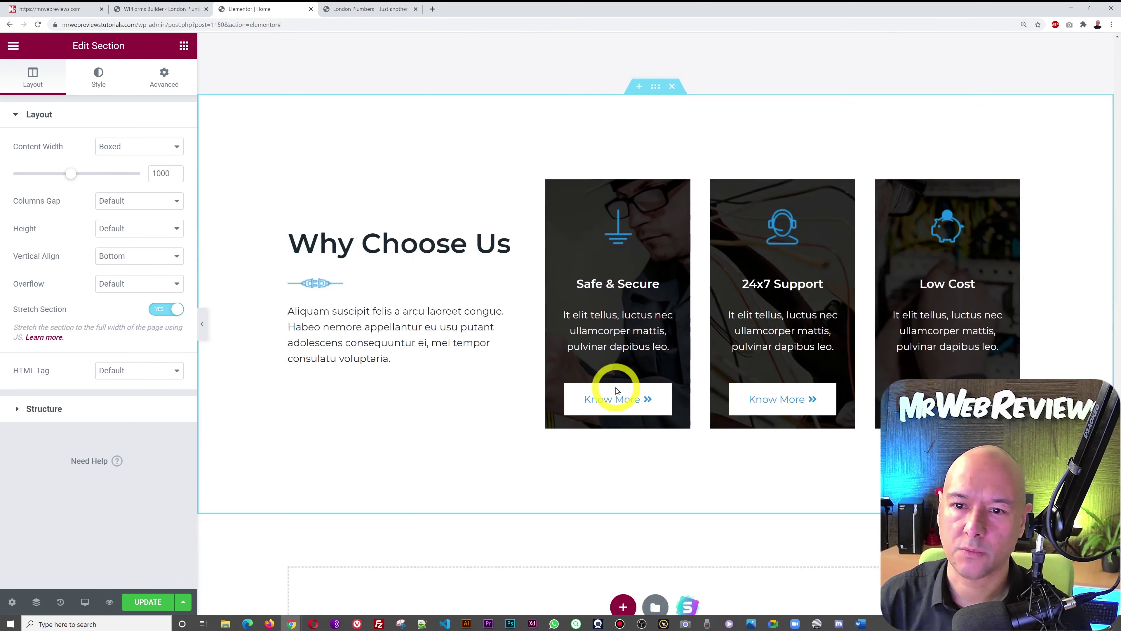
scroll(616, 389, up, 8)
Drag the Why Choose Us section up so it sits directly under the hero.
drag(656, 441, 676, 87)
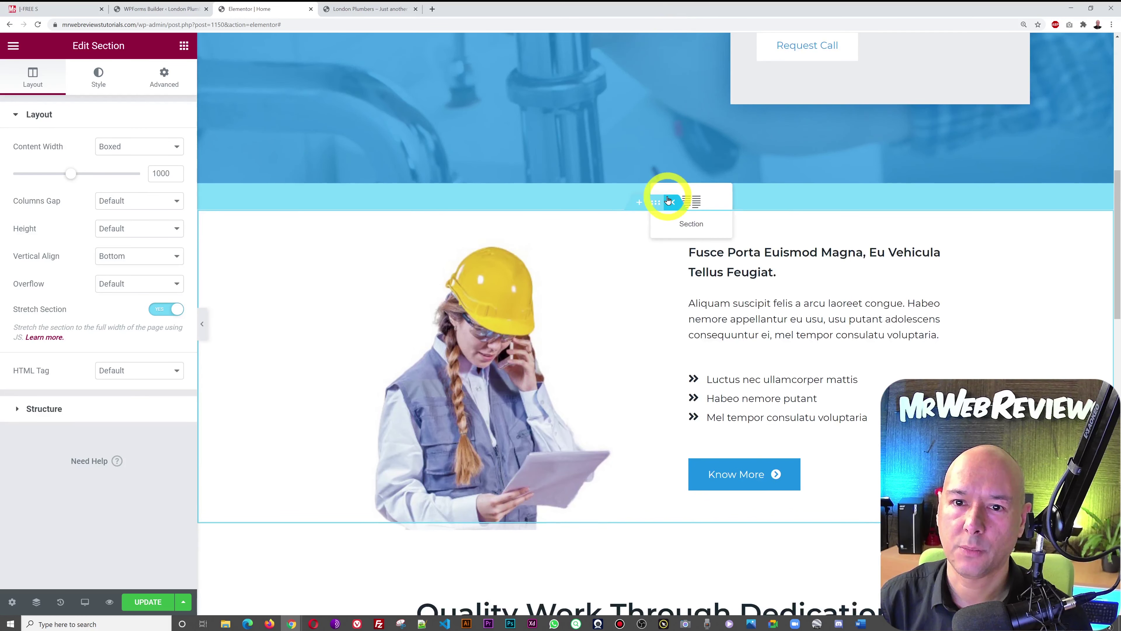
drag(668, 202, 666, 196)
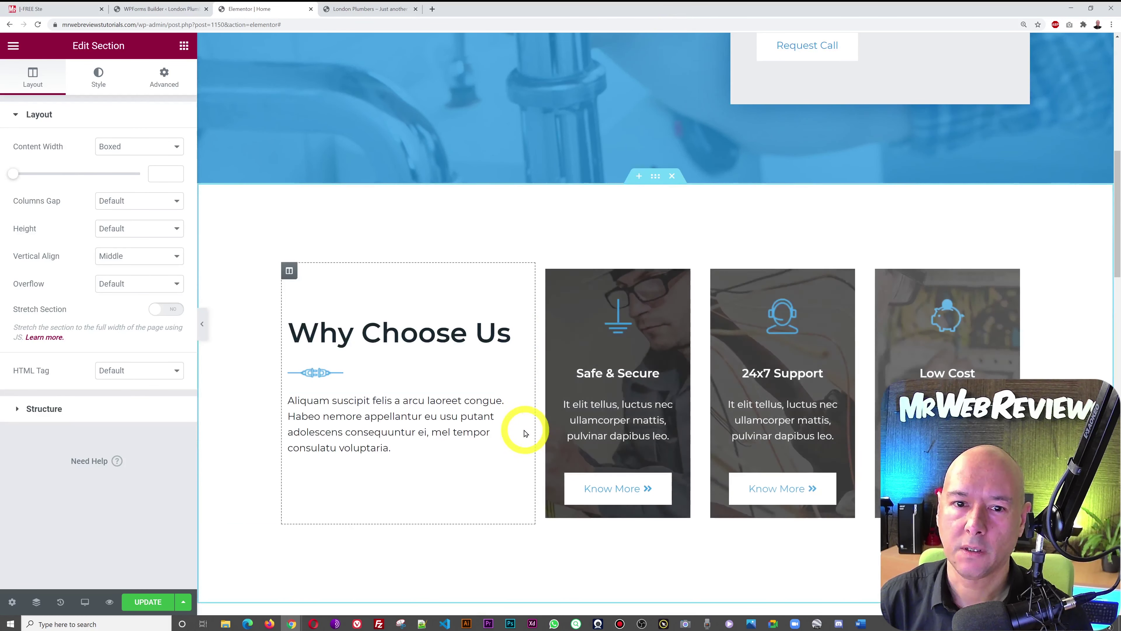
scroll(483, 427, up, 8)
scroll(483, 427, down, 9)
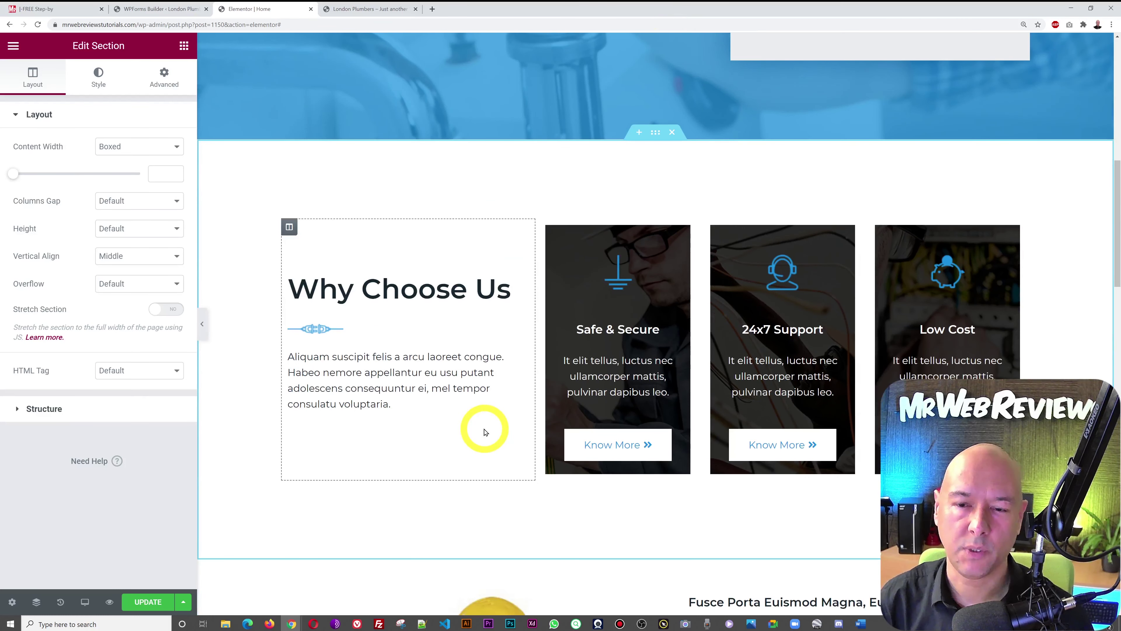
scroll(1071, 239, down, 3)
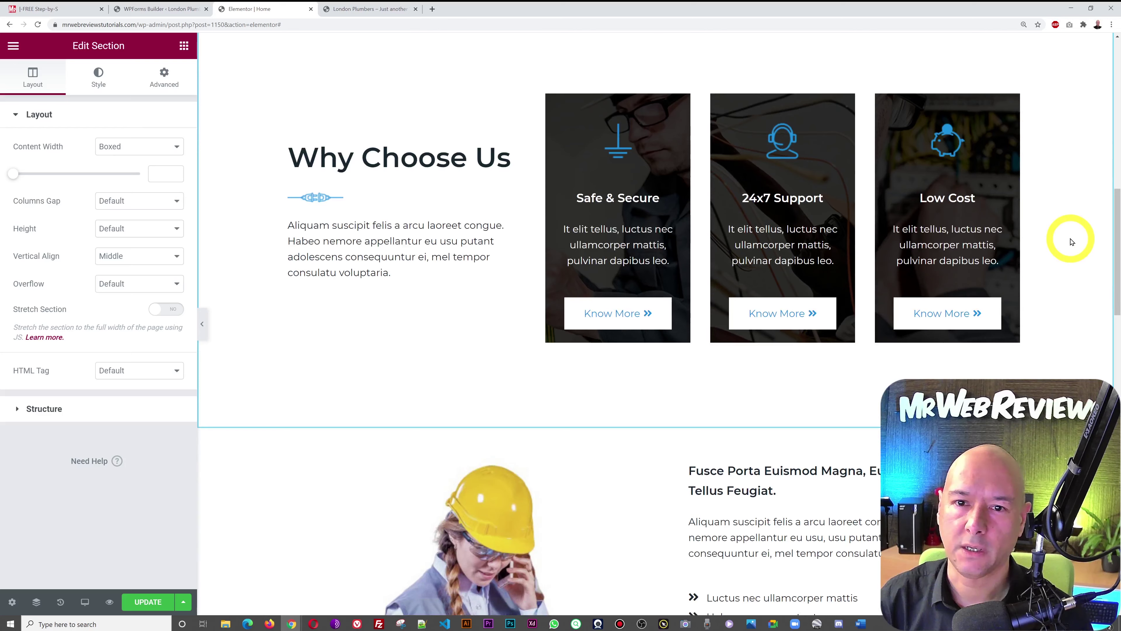
scroll(1071, 239, up, 2)
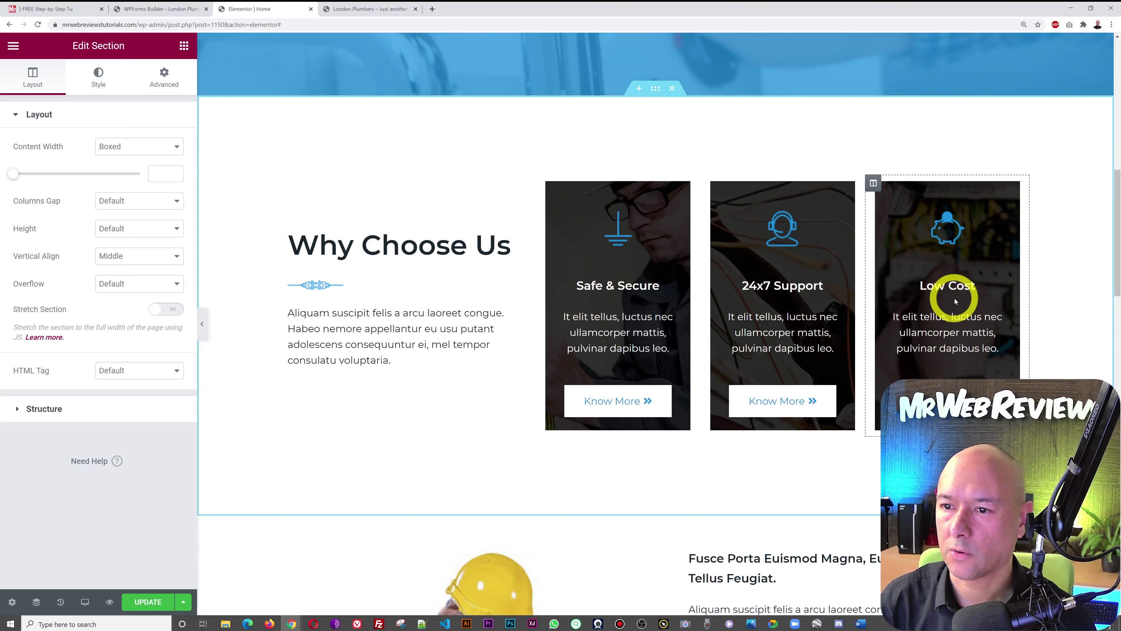
scroll(938, 313, down, 5)
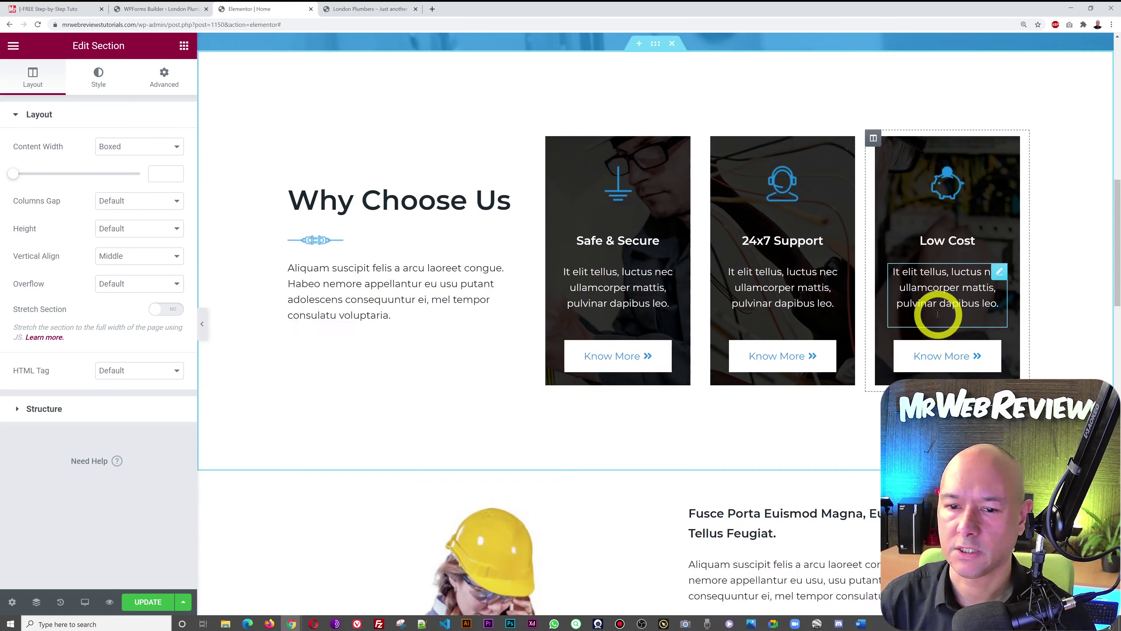
scroll(938, 313, down, 3)
scroll(624, 263, down, 3)
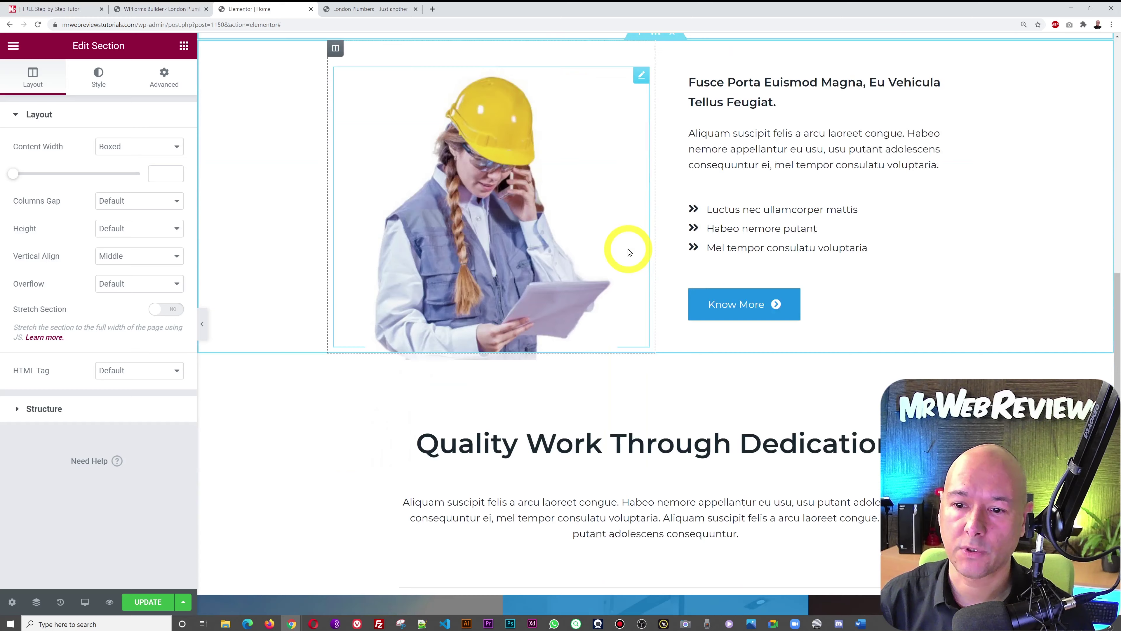
scroll(578, 285, down, 3)
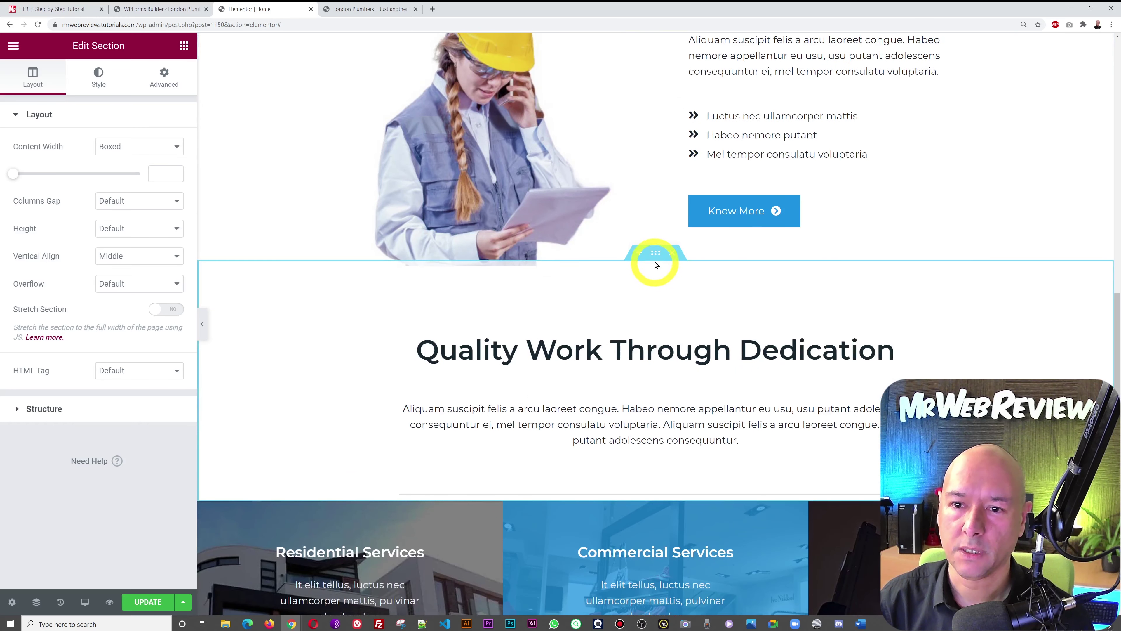
scroll(657, 264, up, 5)
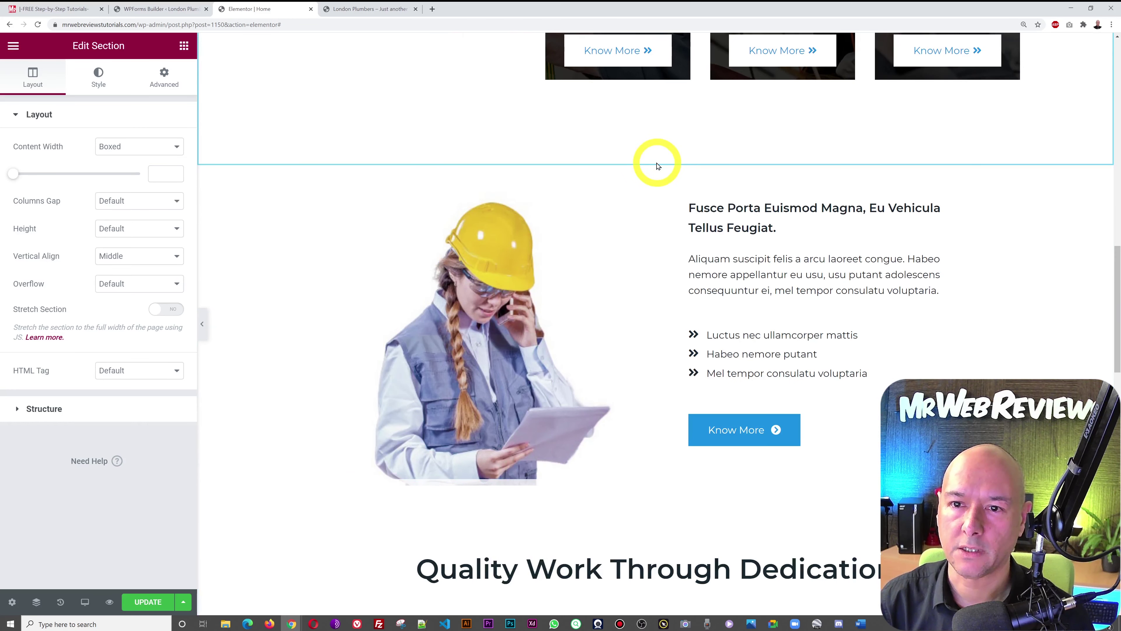
Move the hard-hat worker section down below the Wiring Upgrades, LED Lighting and Insurance Inspections features.
mouse_move(647, 166)
drag(654, 165, 664, 401)
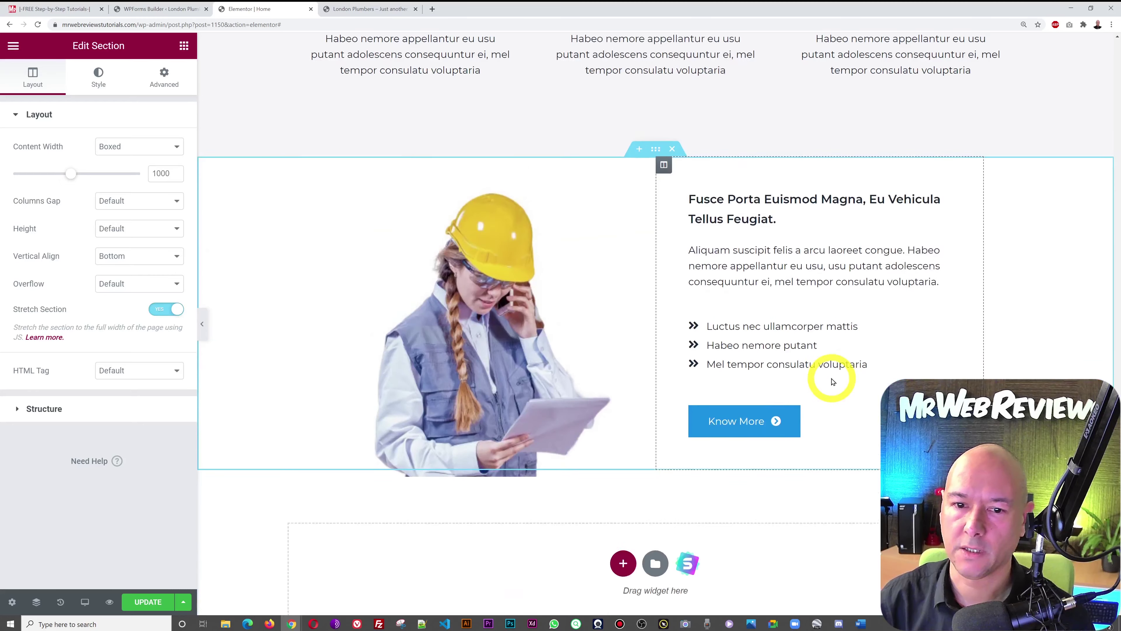
scroll(833, 381, up, 15)
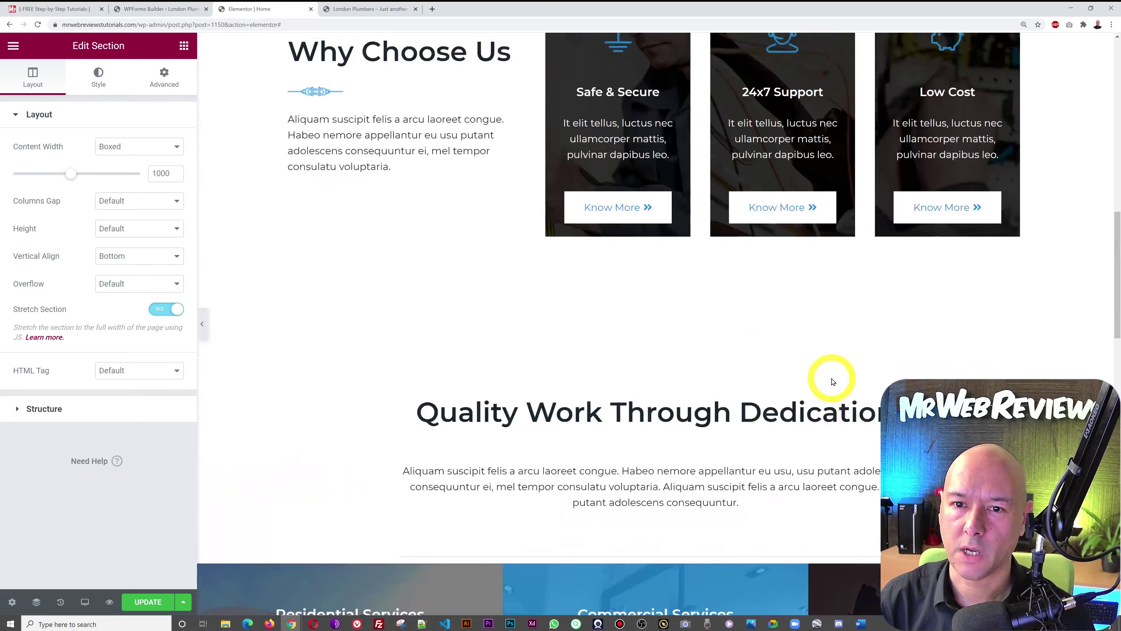
scroll(833, 382, up, 5)
scroll(833, 382, down, 15)
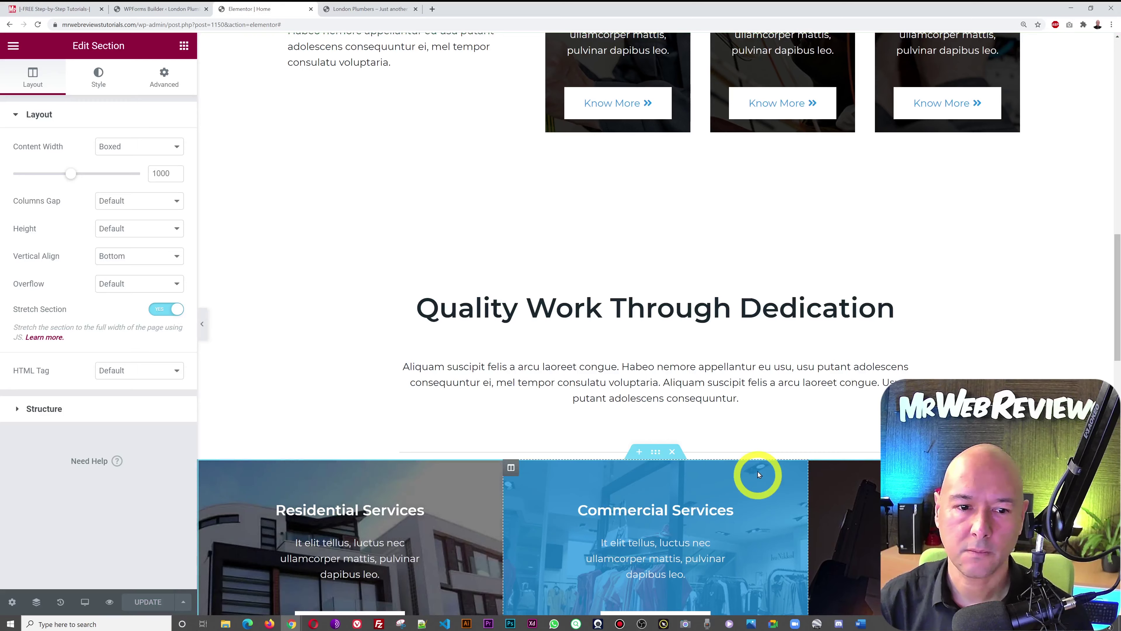
scroll(758, 475, up, 7)
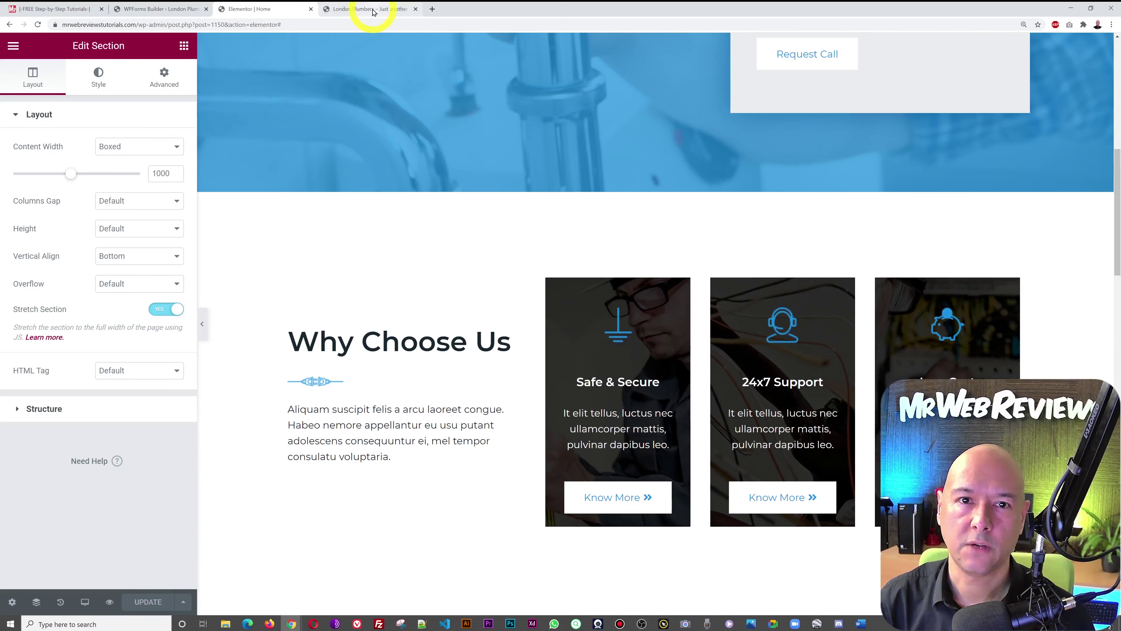
Reload the live London Plumbers homepage, confirm resubmission, and check Why Choose Us follows the hero.
click(373, 12)
scroll(766, 326, up, 9)
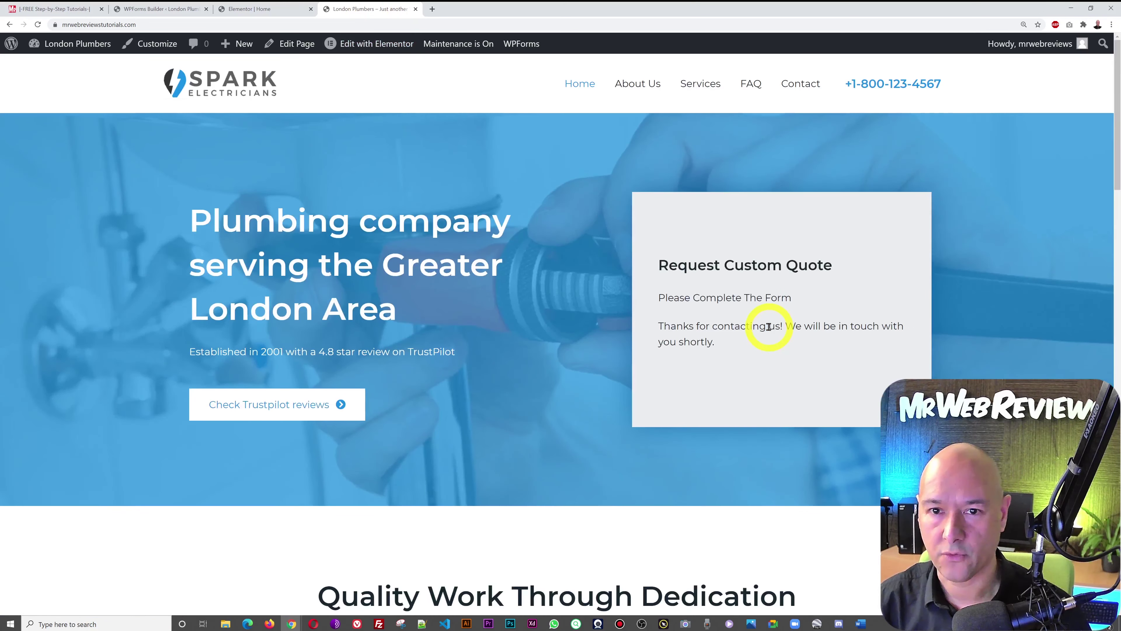
key(F5)
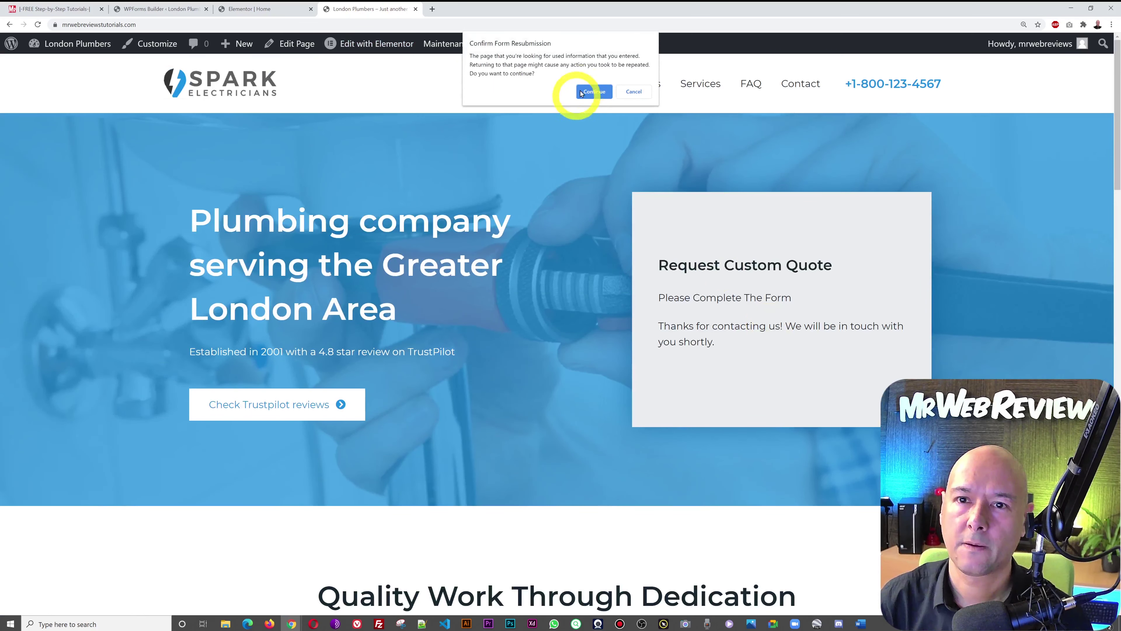
click(589, 93)
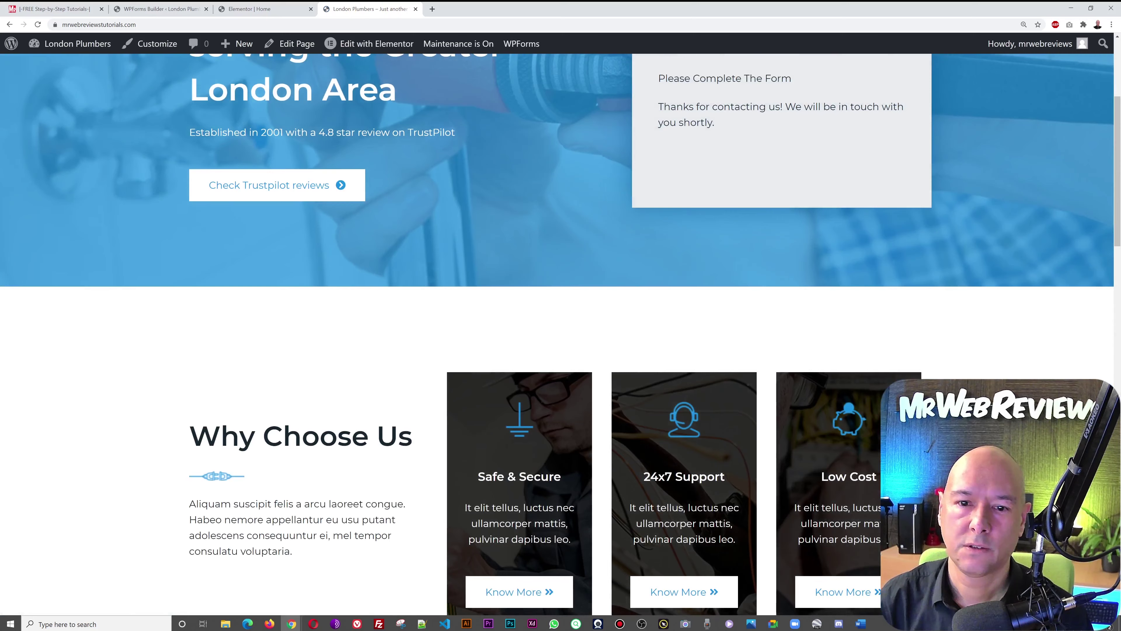
scroll(1061, 282, down, 8)
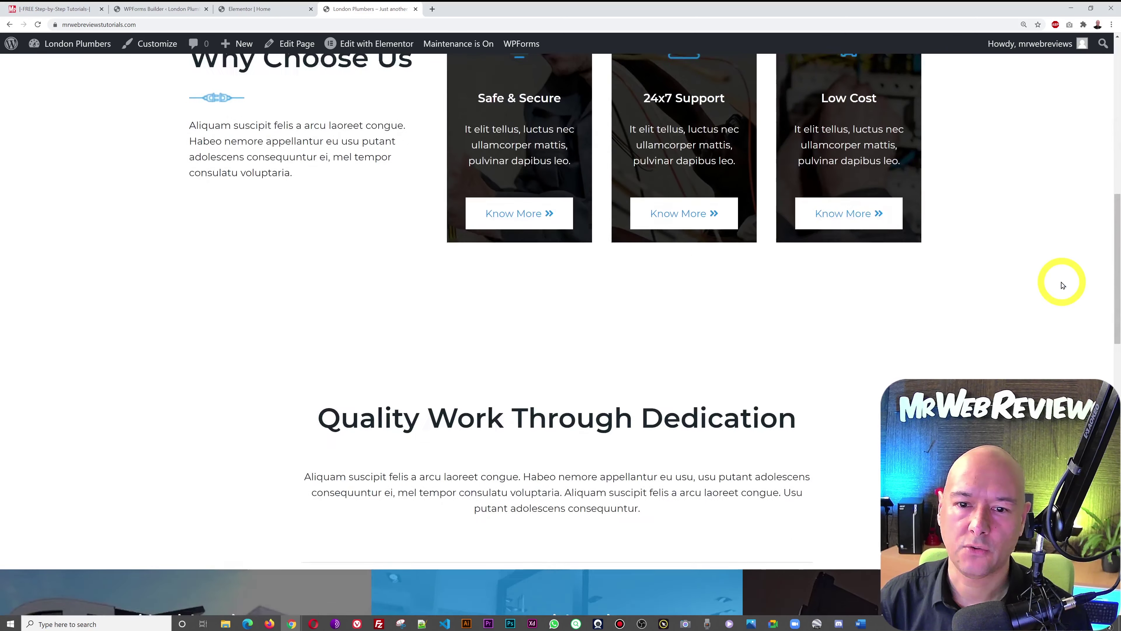
scroll(1062, 283, down, 6)
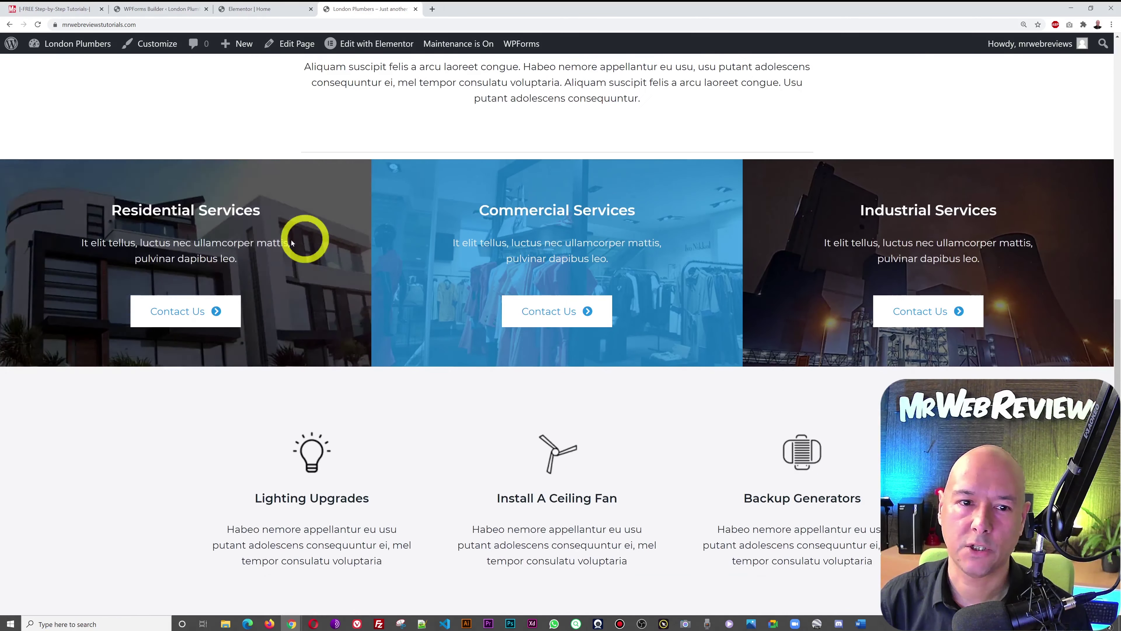
scroll(1061, 295, down, 7)
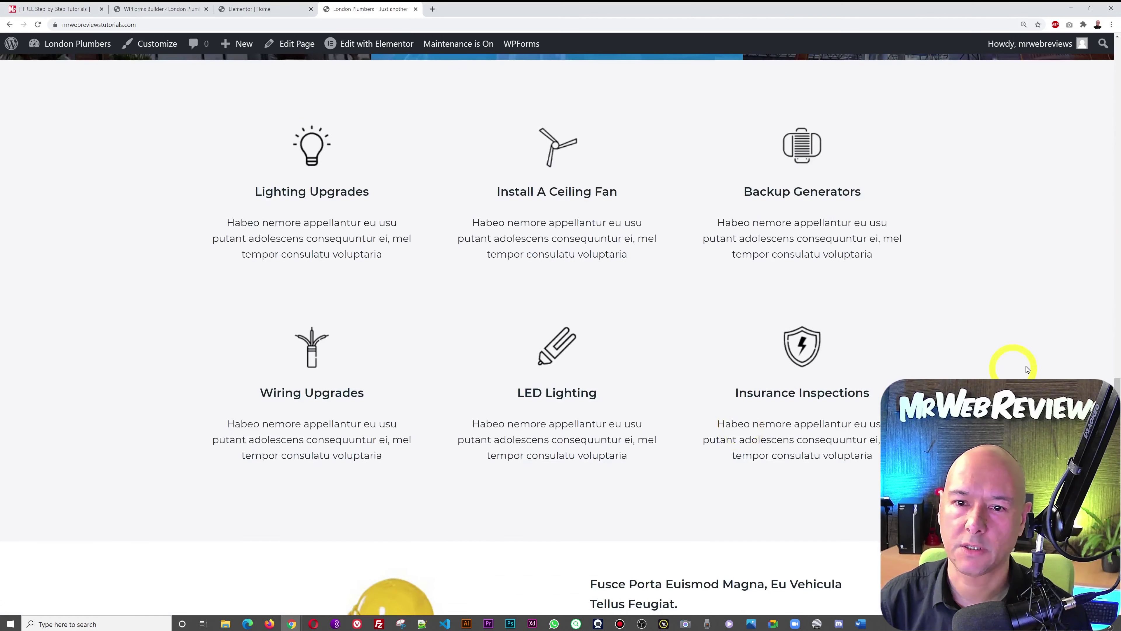
scroll(1015, 368, down, 4)
scroll(1028, 370, up, 20)
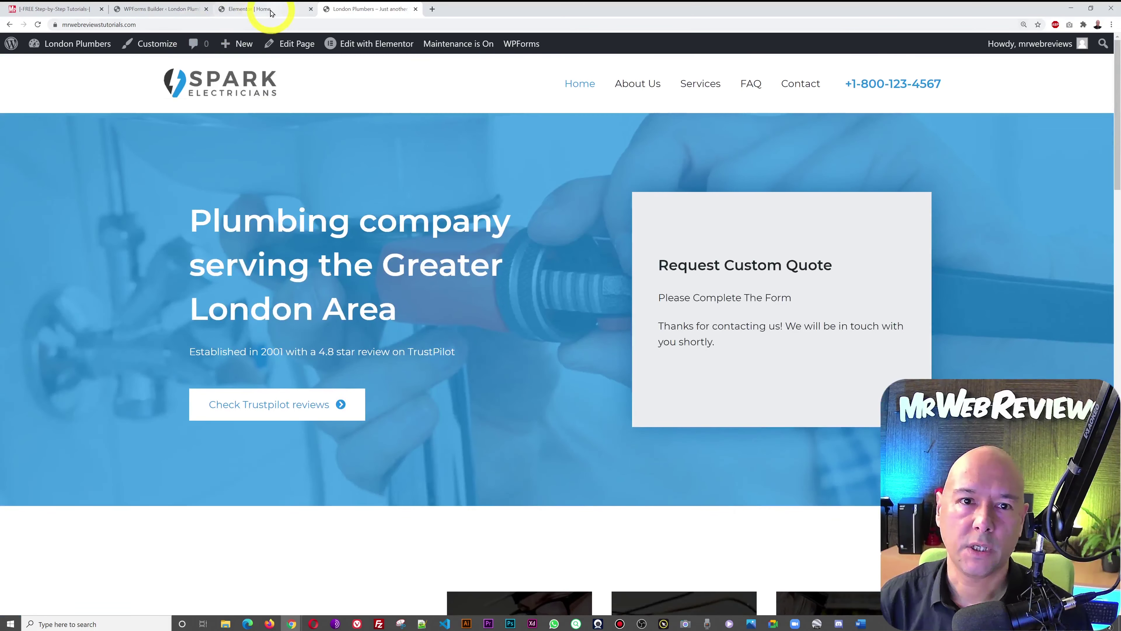
Delete the 24x7 Support column, leaving the Safe & Secure and Low Cost cards.
click(271, 12)
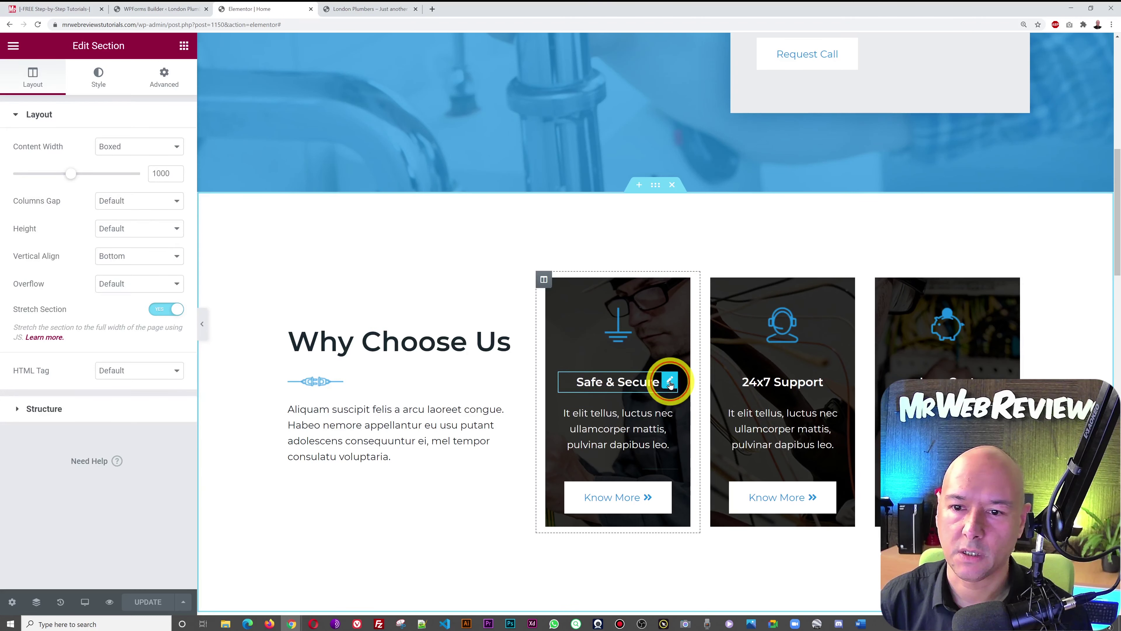
click(669, 381)
click(670, 414)
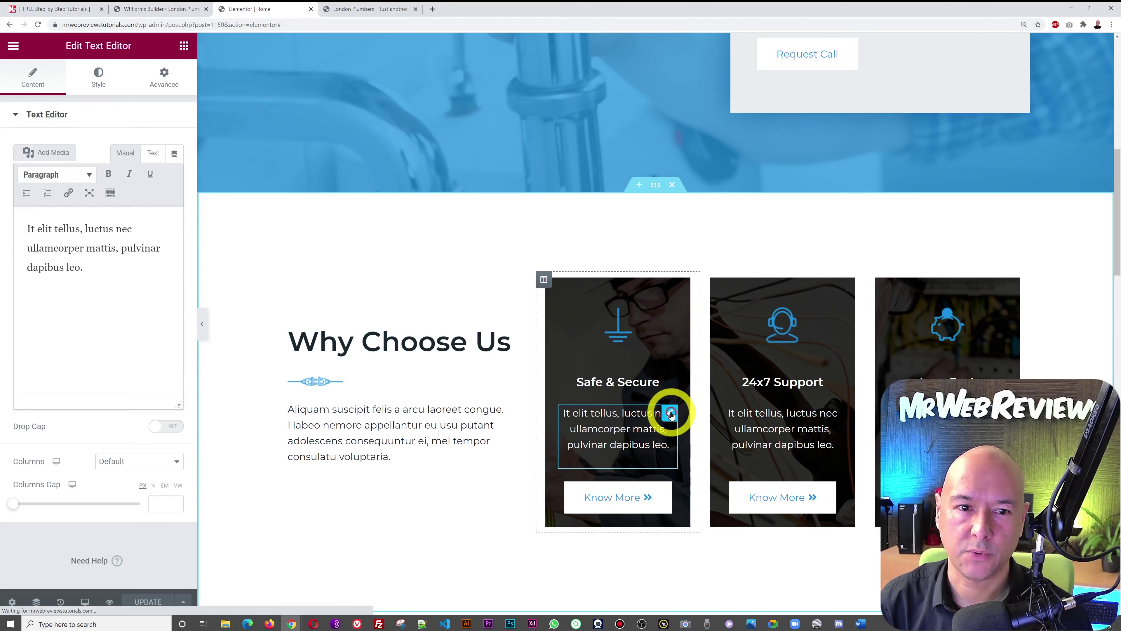
click(669, 493)
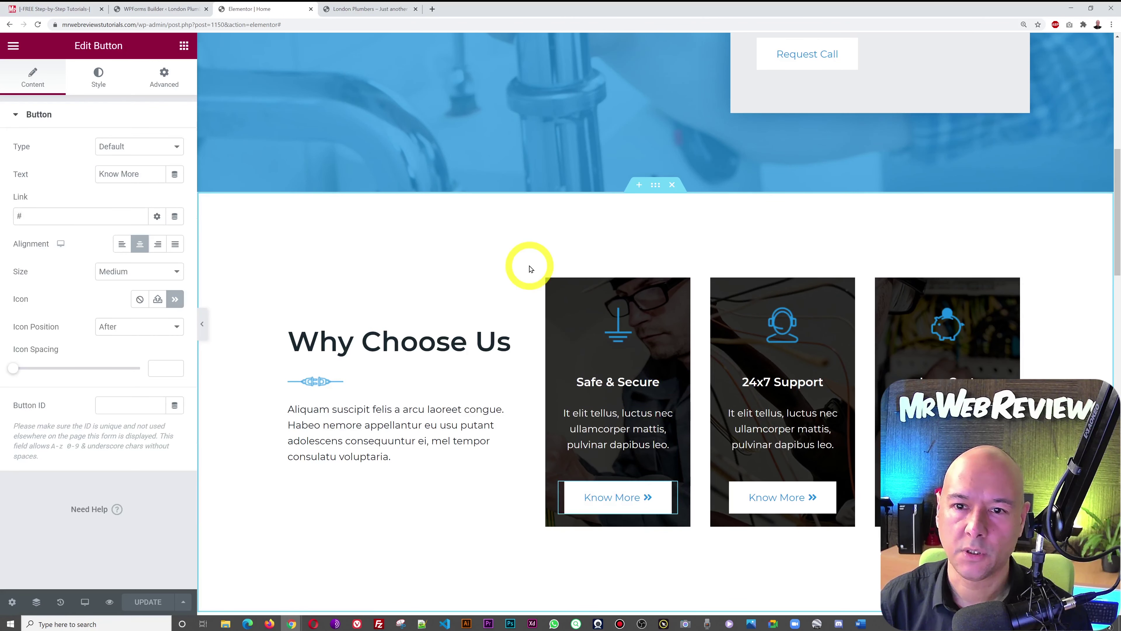
click(544, 281)
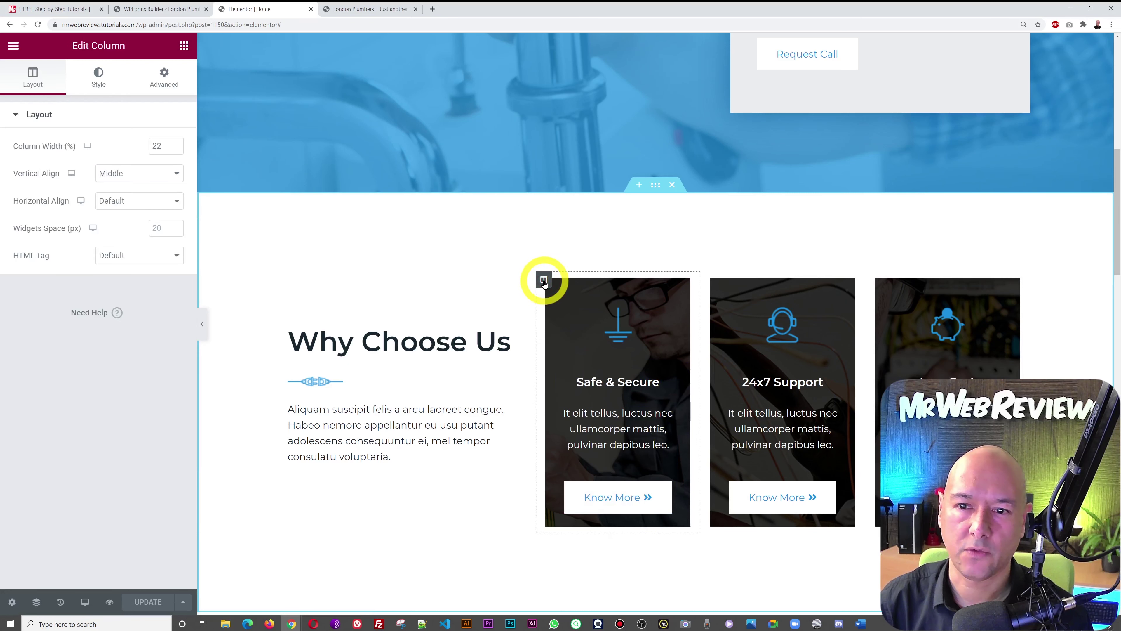
click(709, 282)
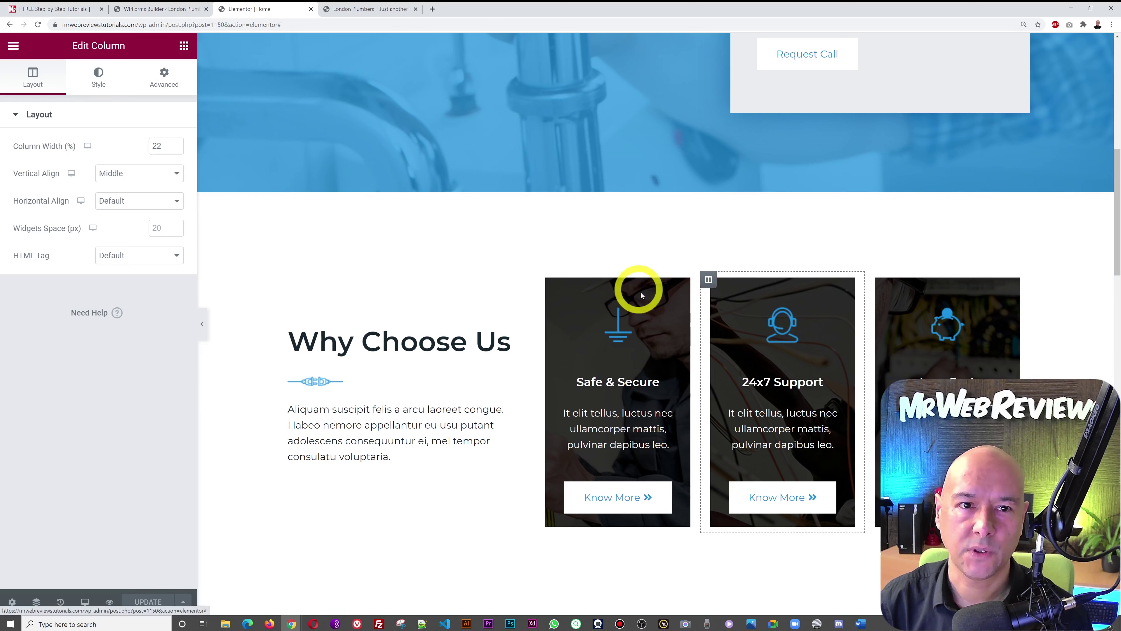
right_click(709, 283)
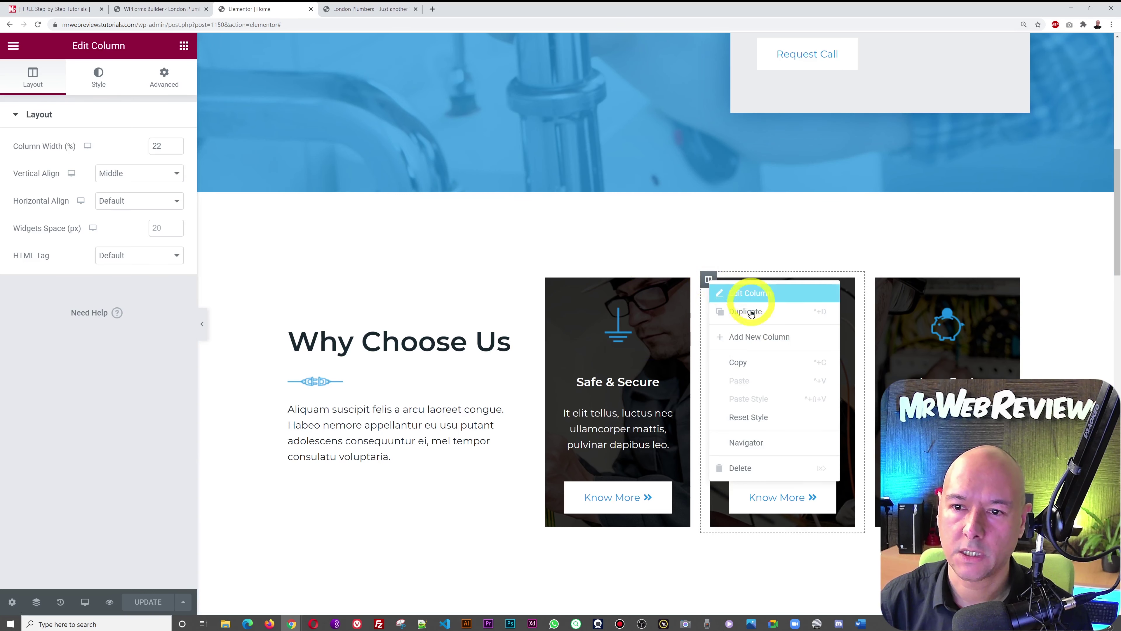
click(760, 468)
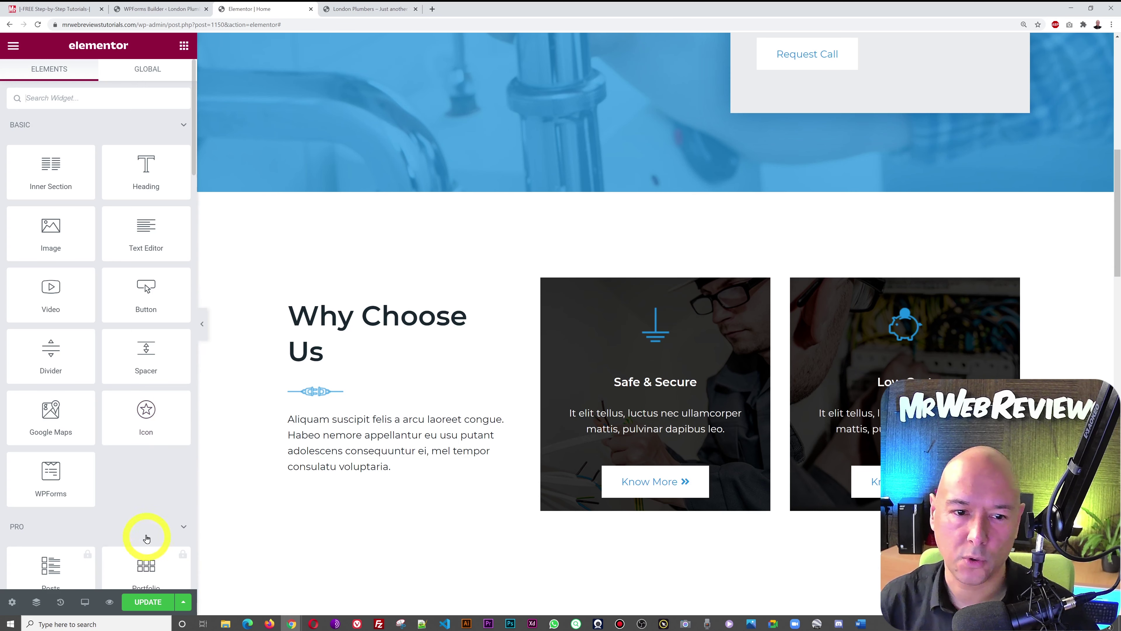
Revert to the 'Section Moved' History entry, restoring the 24x7 Support card among three cards.
click(61, 602)
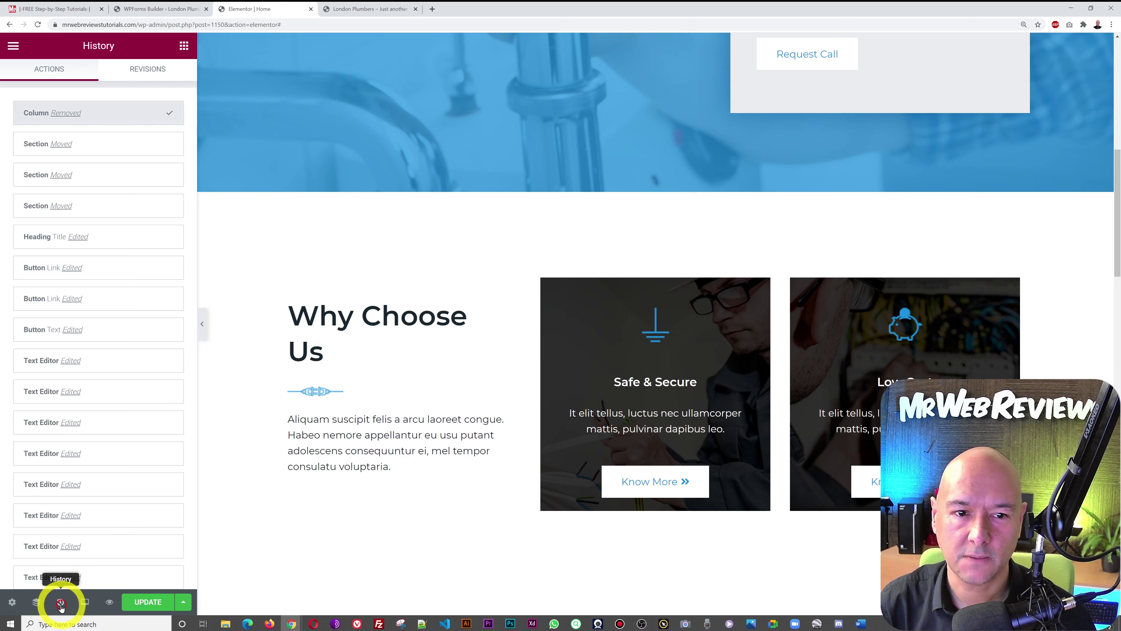
click(90, 143)
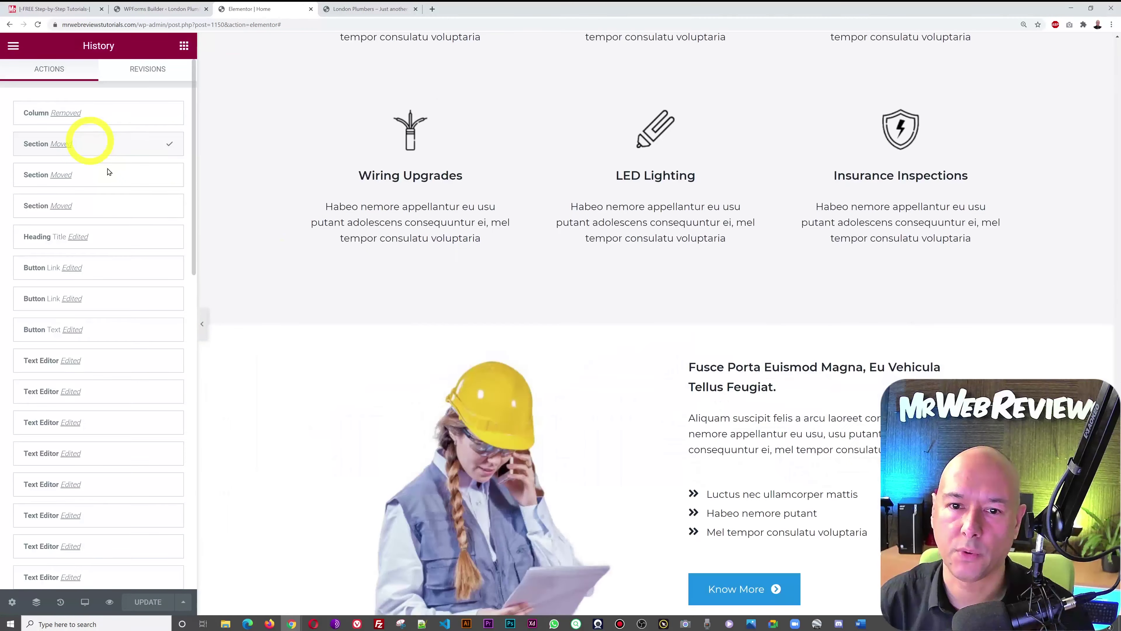
scroll(438, 258, up, 20)
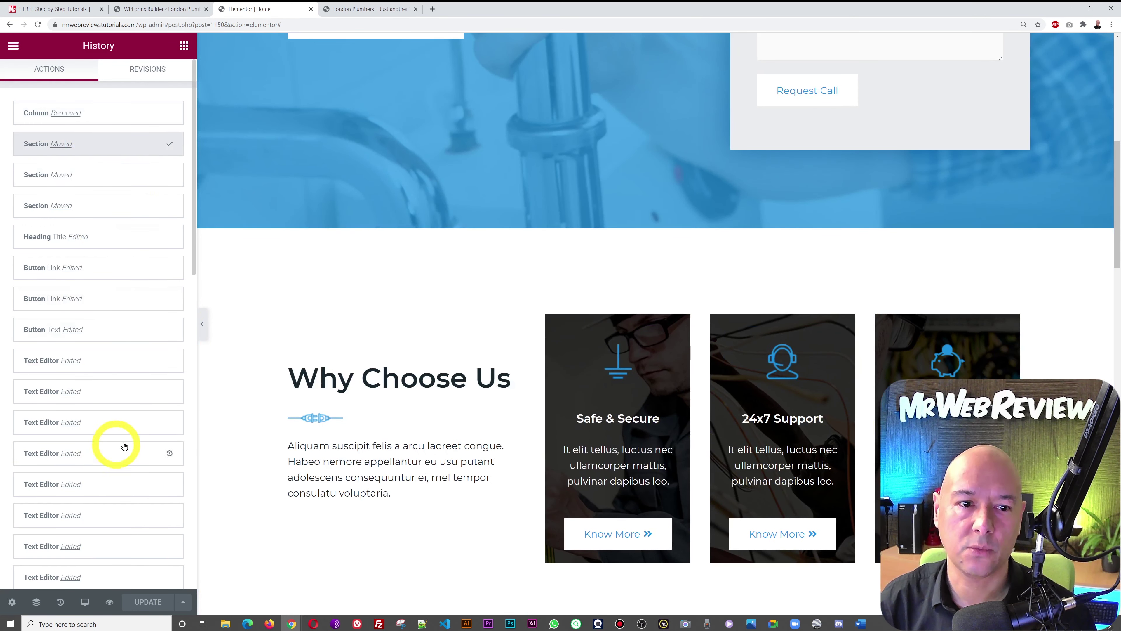
scroll(149, 484, down, 10)
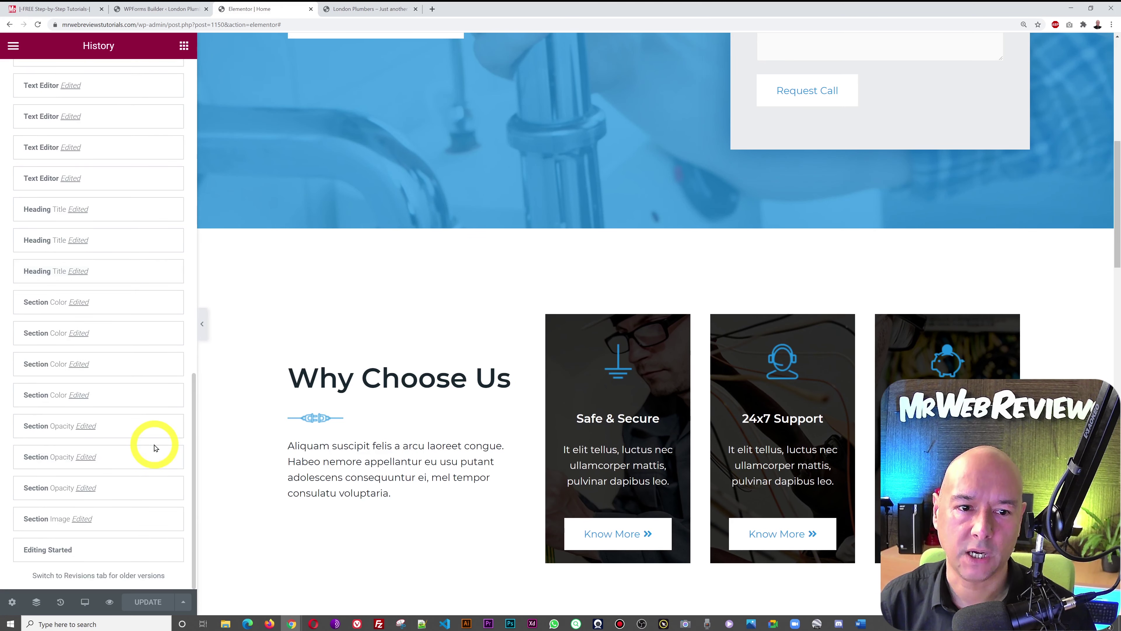
scroll(154, 448, up, 10)
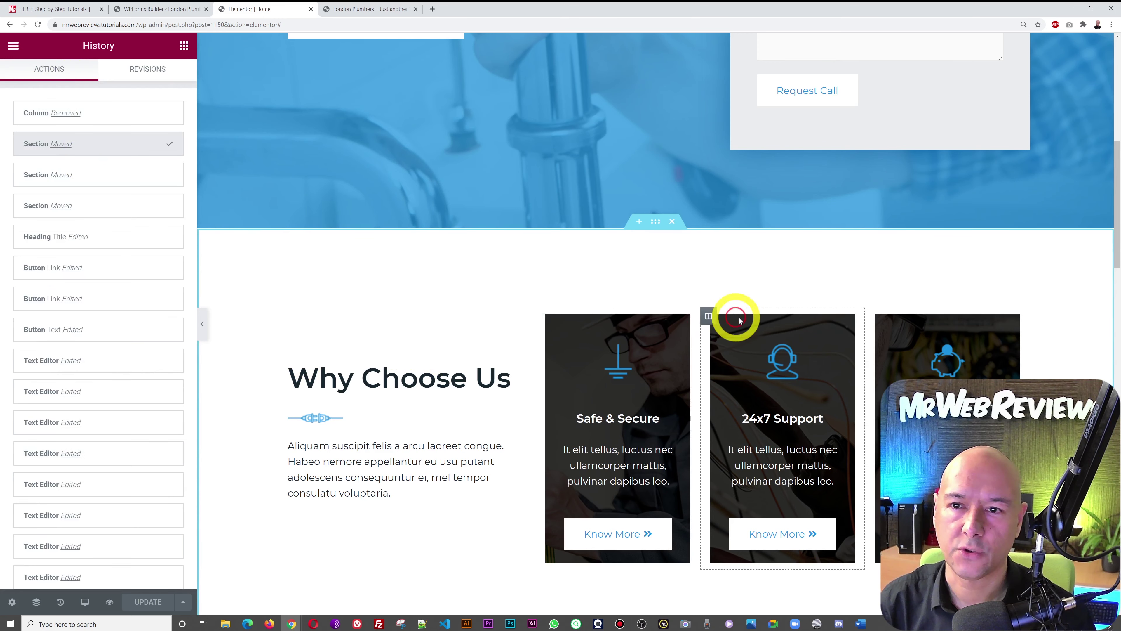
scroll(738, 313, up, 5)
scroll(742, 315, down, 8)
scroll(838, 271, down, 8)
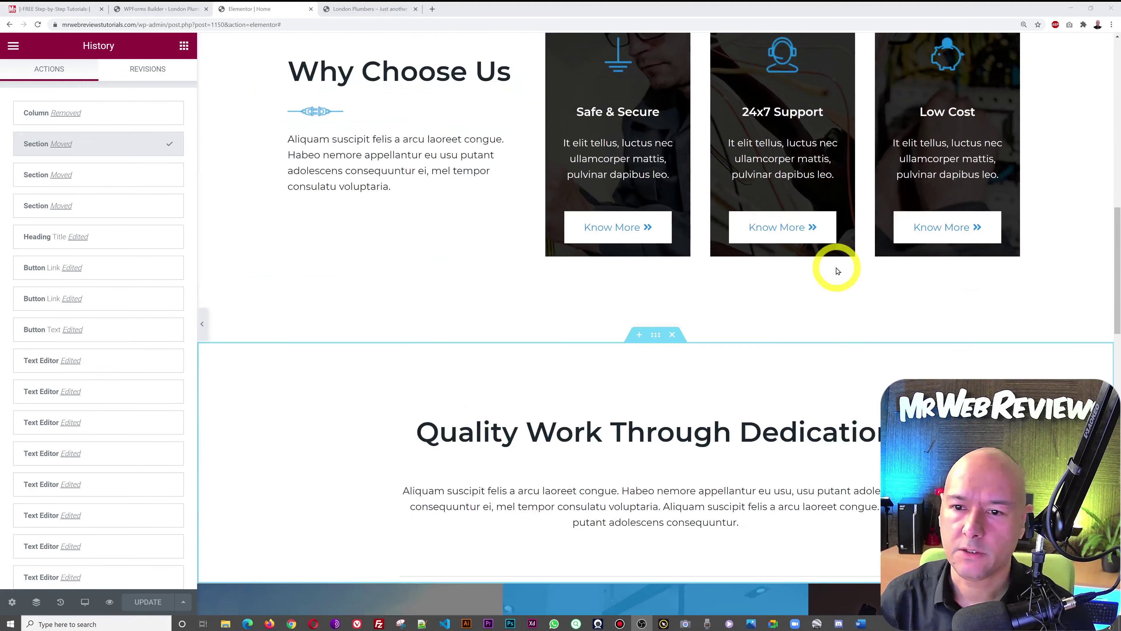
scroll(838, 270, down, 15)
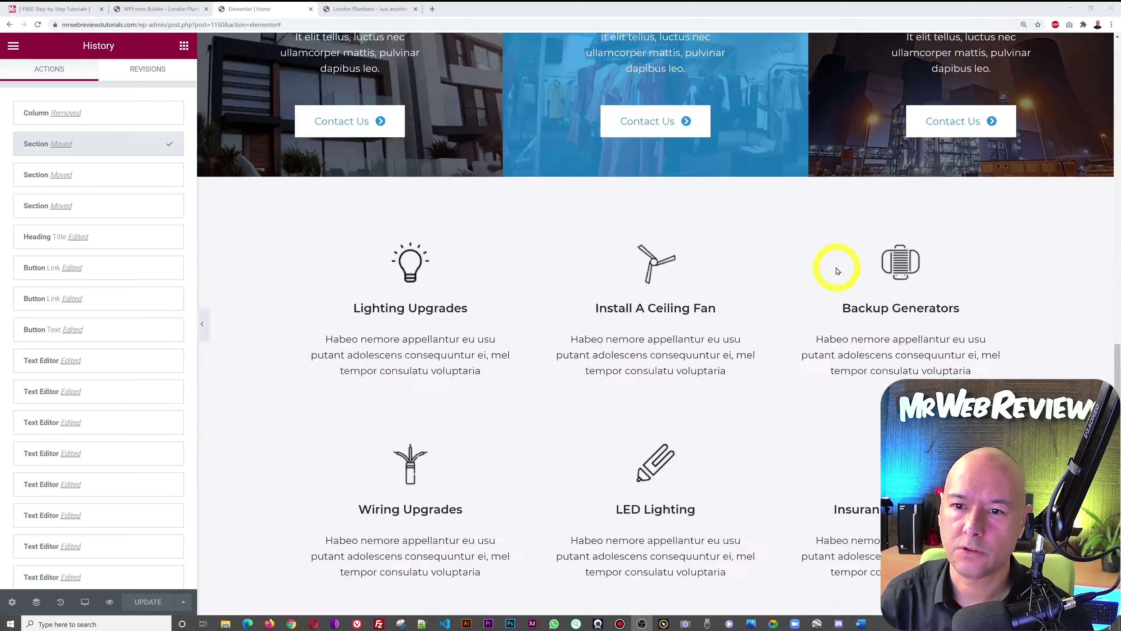
scroll(838, 270, up, 5)
scroll(838, 271, up, 15)
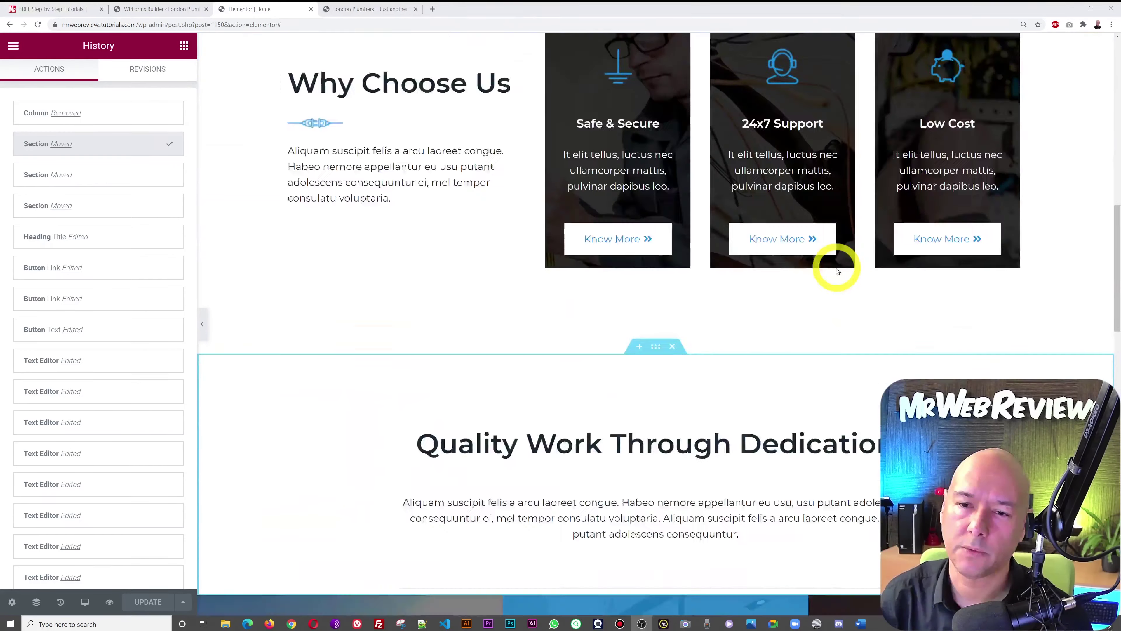
scroll(837, 270, down, 8)
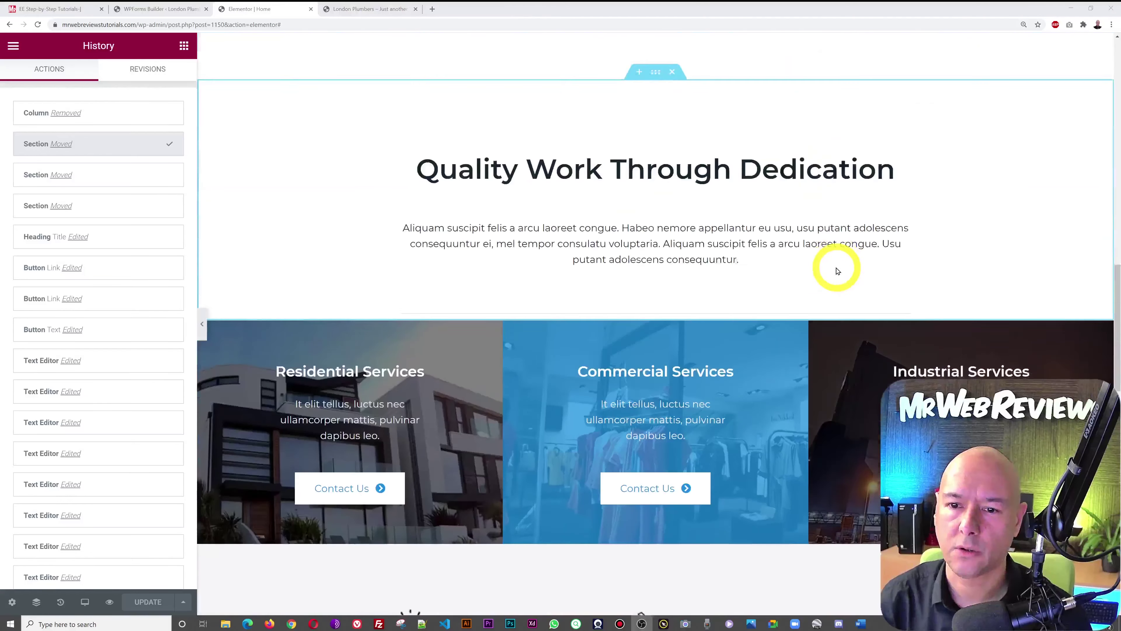
scroll(689, 245, up, 3)
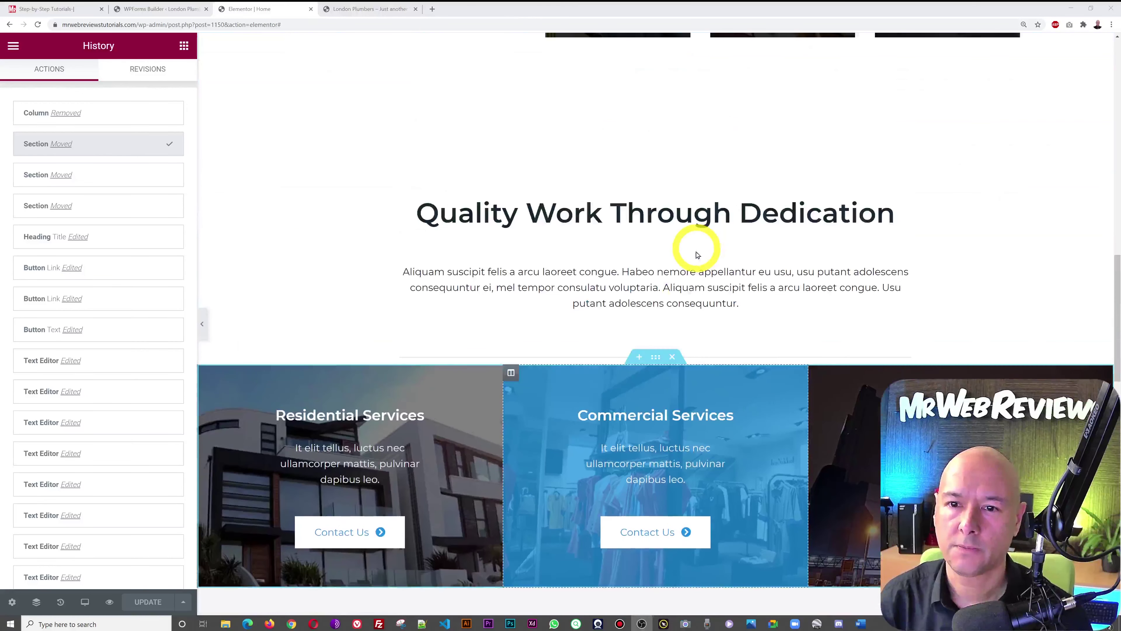
Delete the section holding the Residential, Commercial and Industrial Services cards.
click(672, 358)
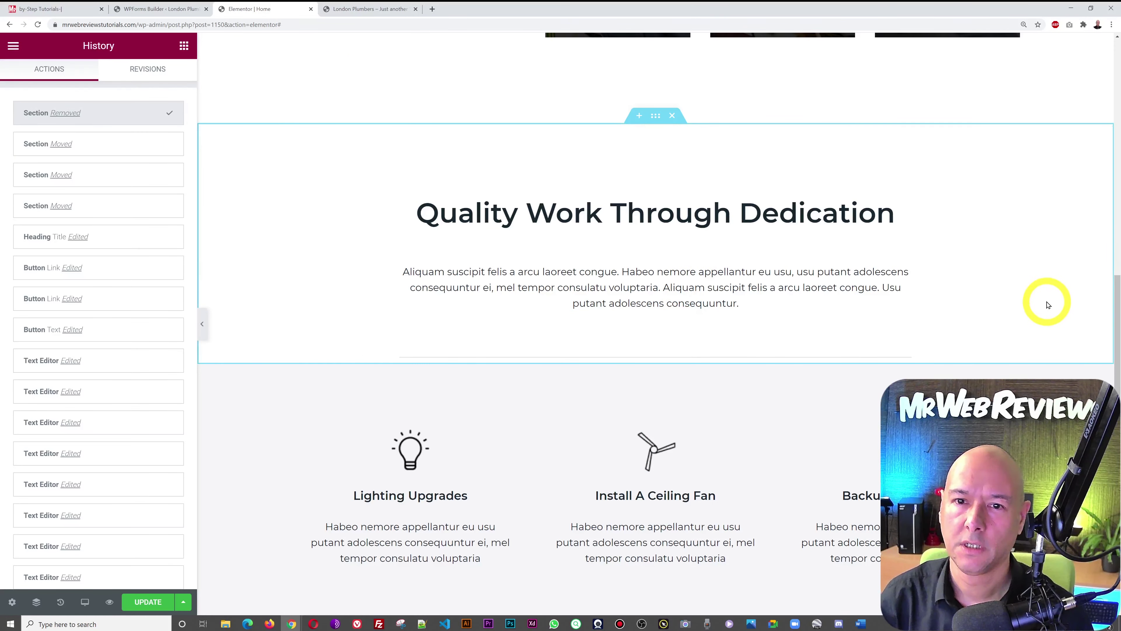
scroll(1049, 305, up, 10)
scroll(1049, 305, down, 11)
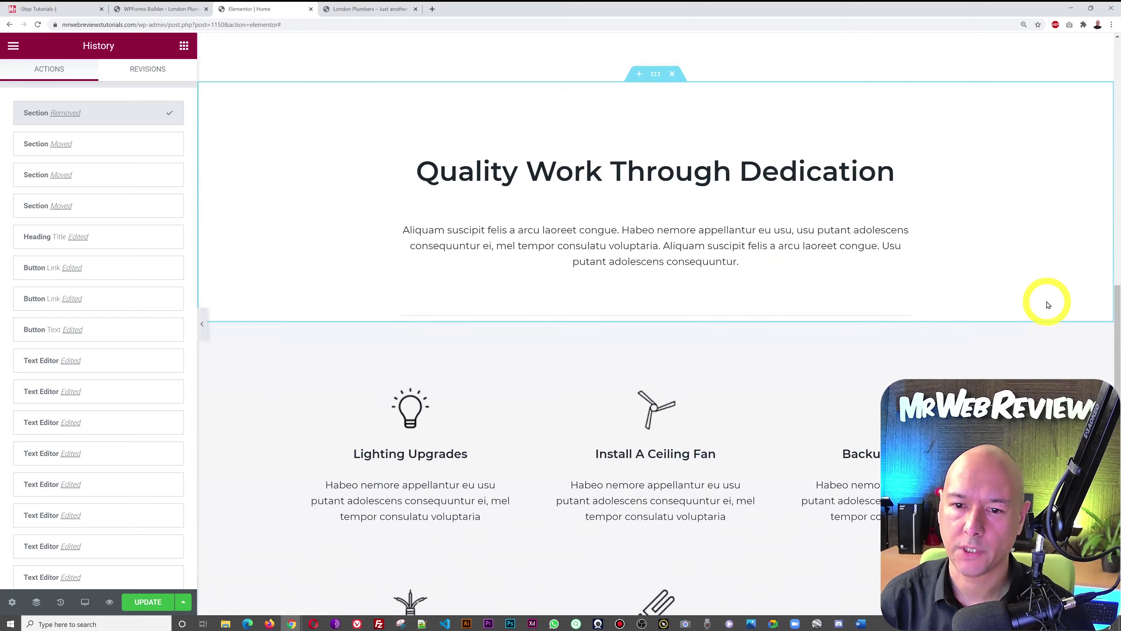
scroll(1049, 305, down, 2)
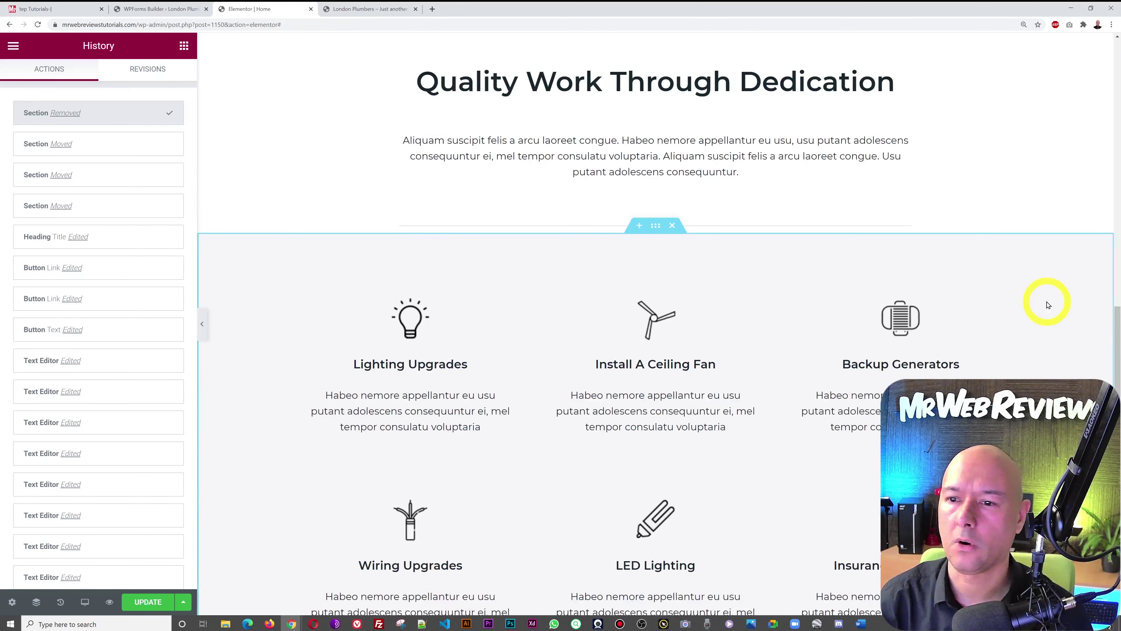
scroll(1049, 305, down, 9)
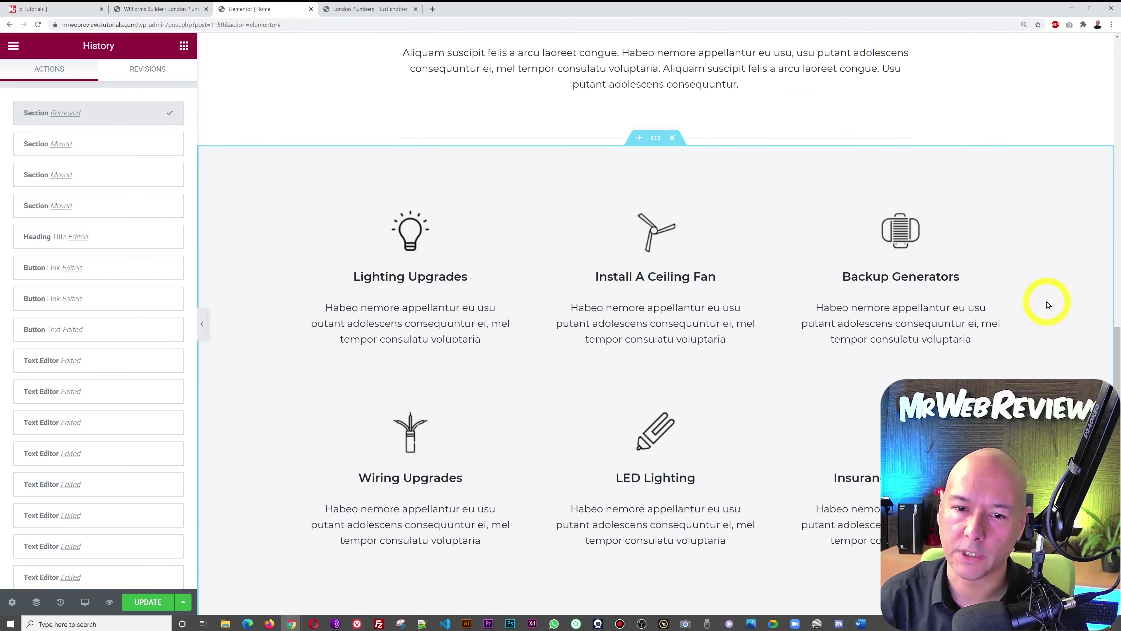
scroll(1049, 305, up, 18)
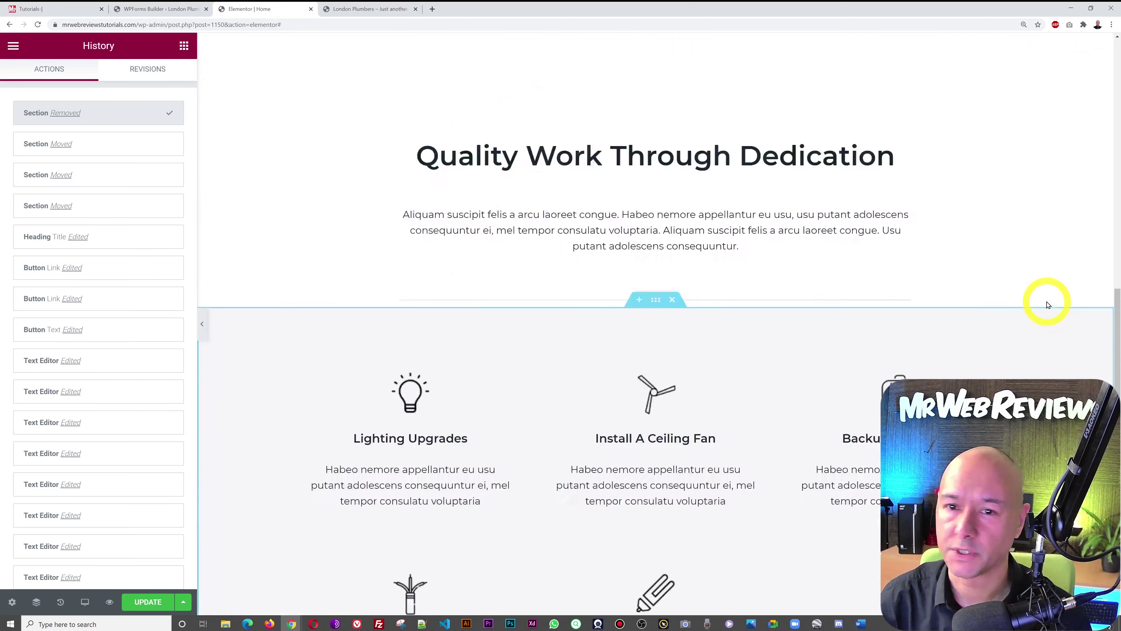
Switch the side panel from History back to the Elements widgets list.
click(78, 603)
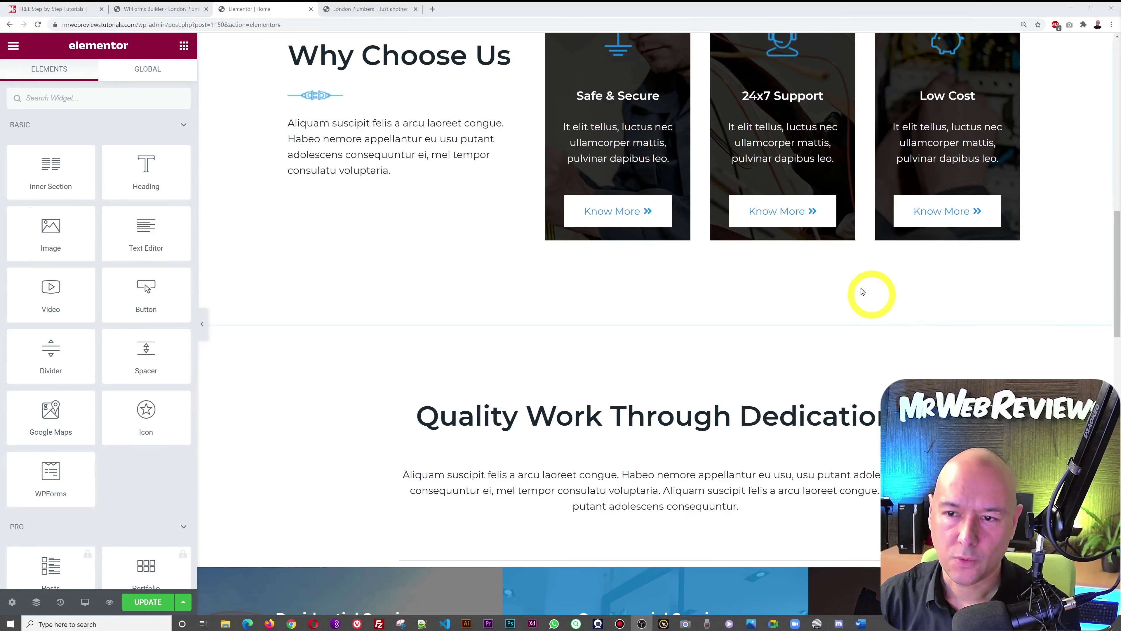
scroll(871, 310, up, 3)
scroll(663, 376, up, 14)
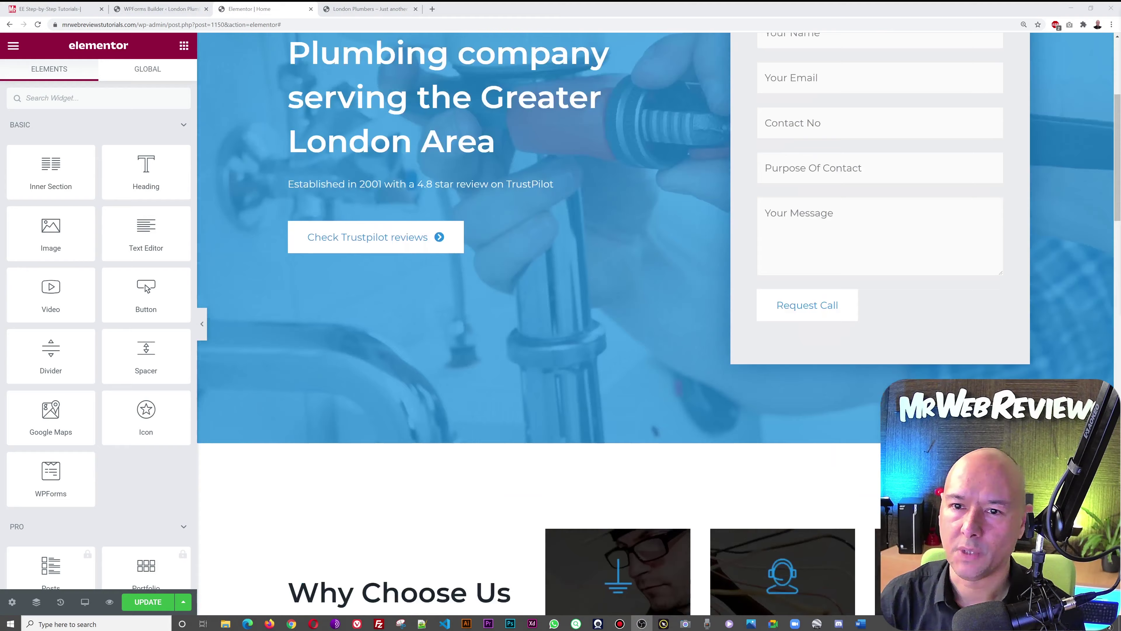
scroll(664, 376, down, 6)
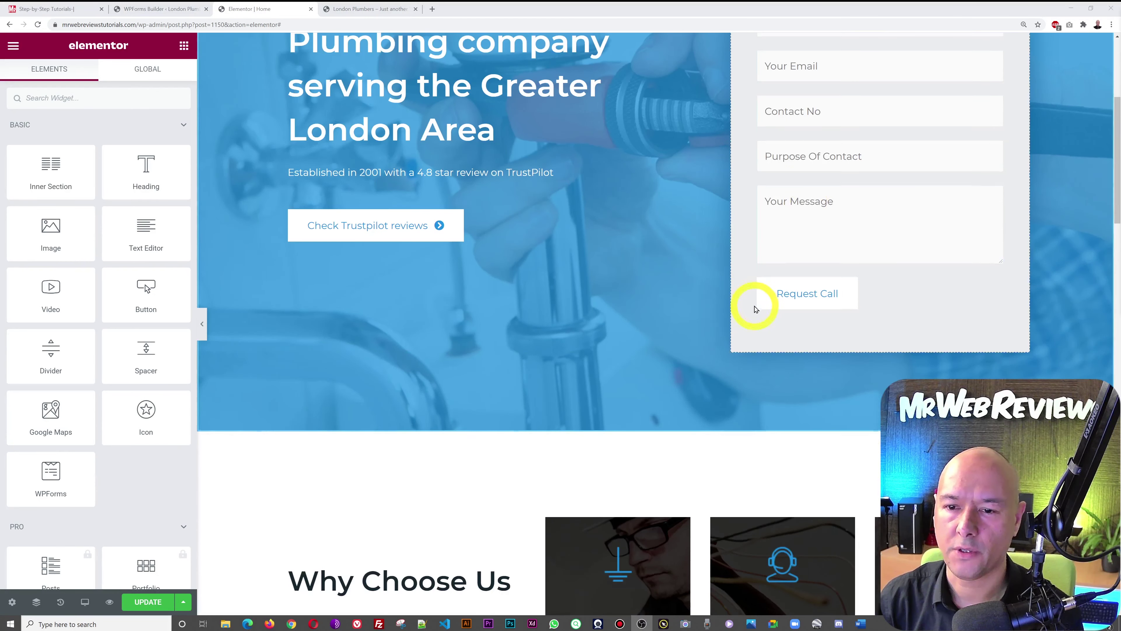
scroll(751, 304, down, 4)
scroll(768, 305, up, 8)
scroll(768, 305, down, 3)
scroll(768, 305, up, 3)
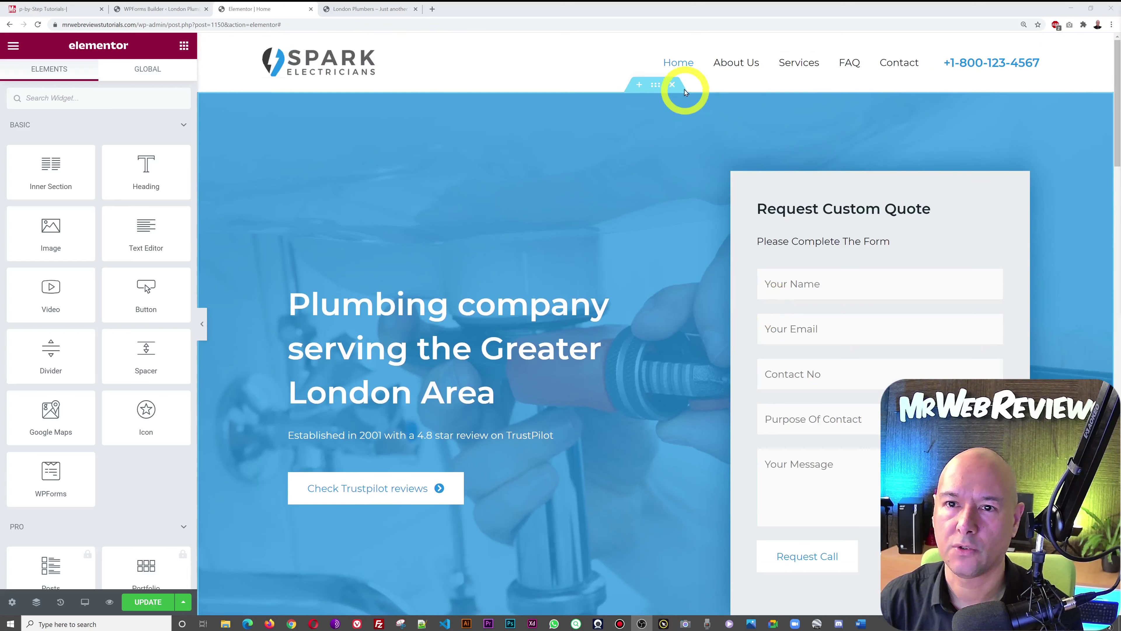
scroll(724, 253, down, 8)
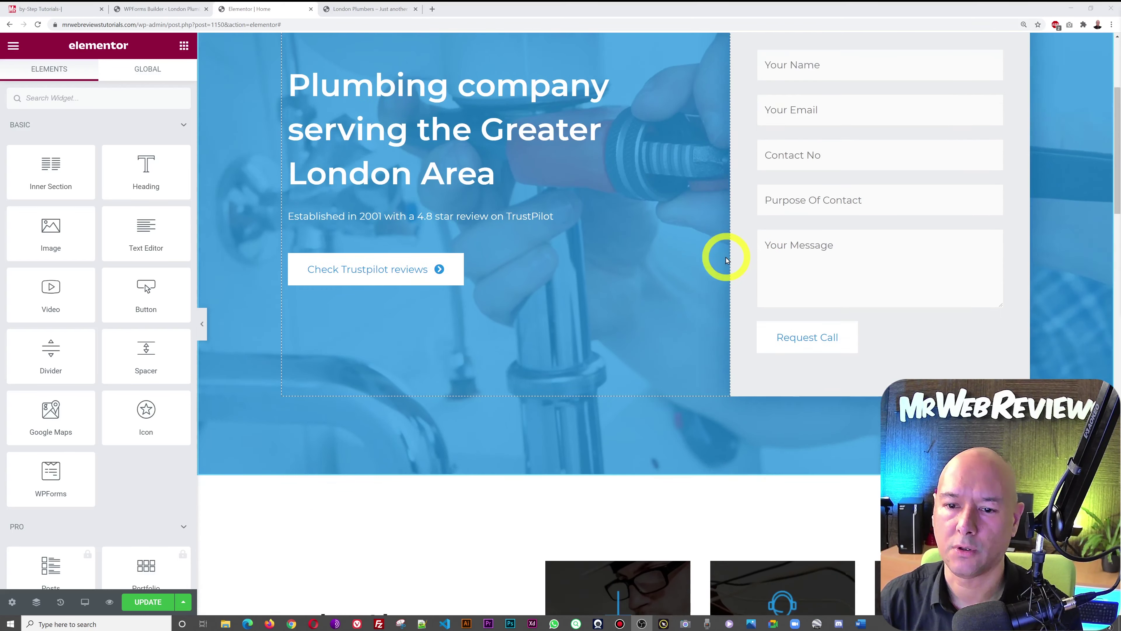
Insert a new empty section with three equal columns between the hero and Why Choose Us.
mouse_move(639, 342)
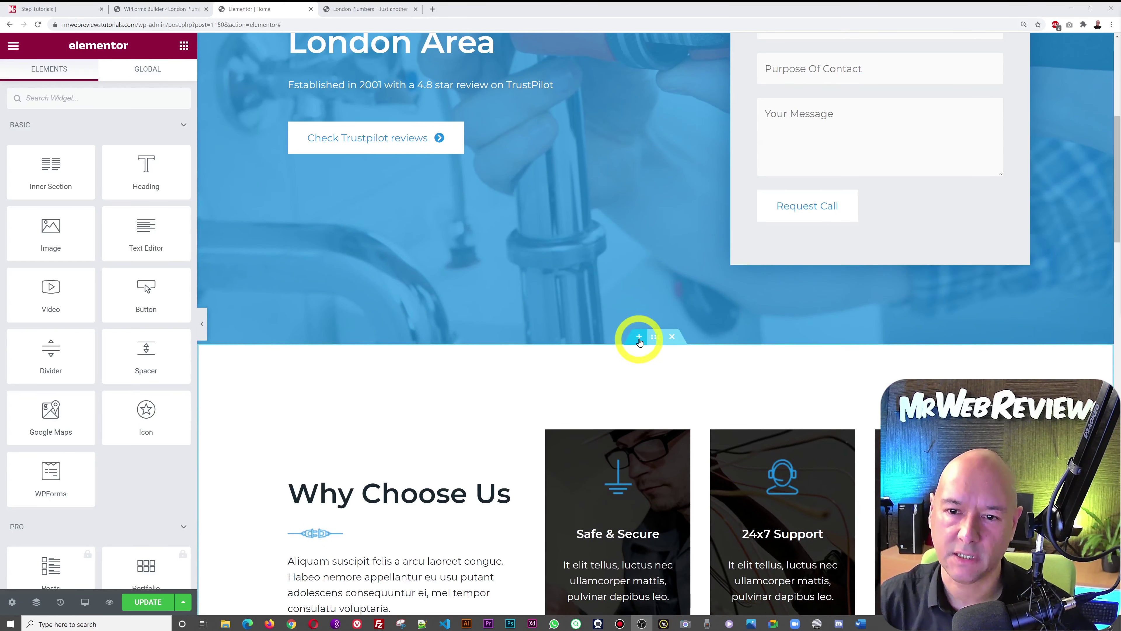
scroll(644, 217, up, 8)
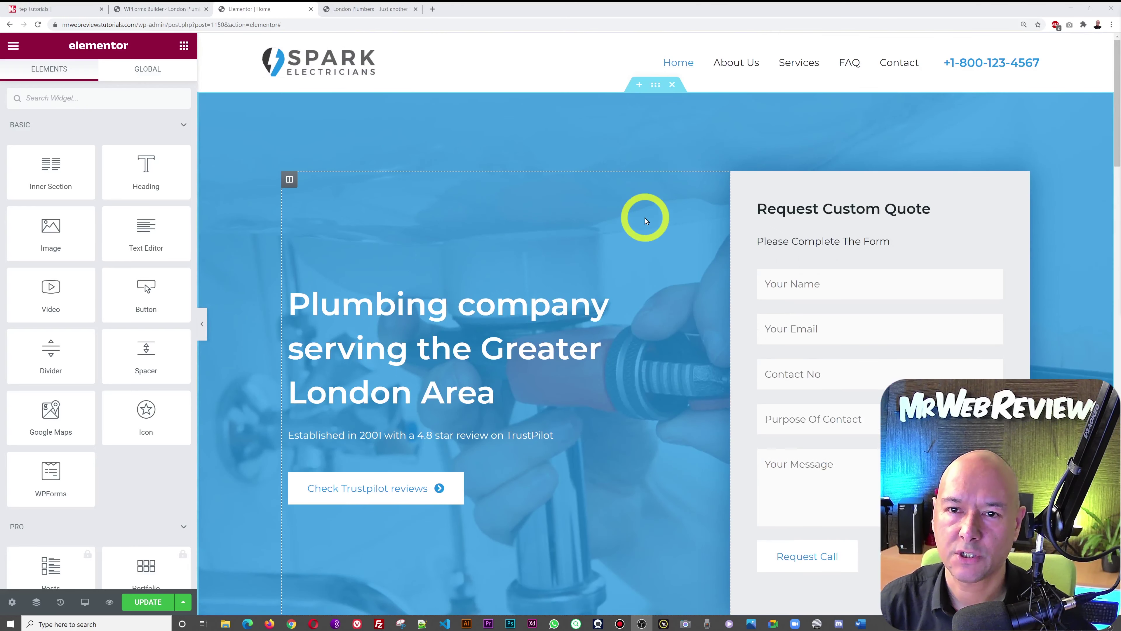
mouse_move(654, 96)
scroll(633, 276, down, 8)
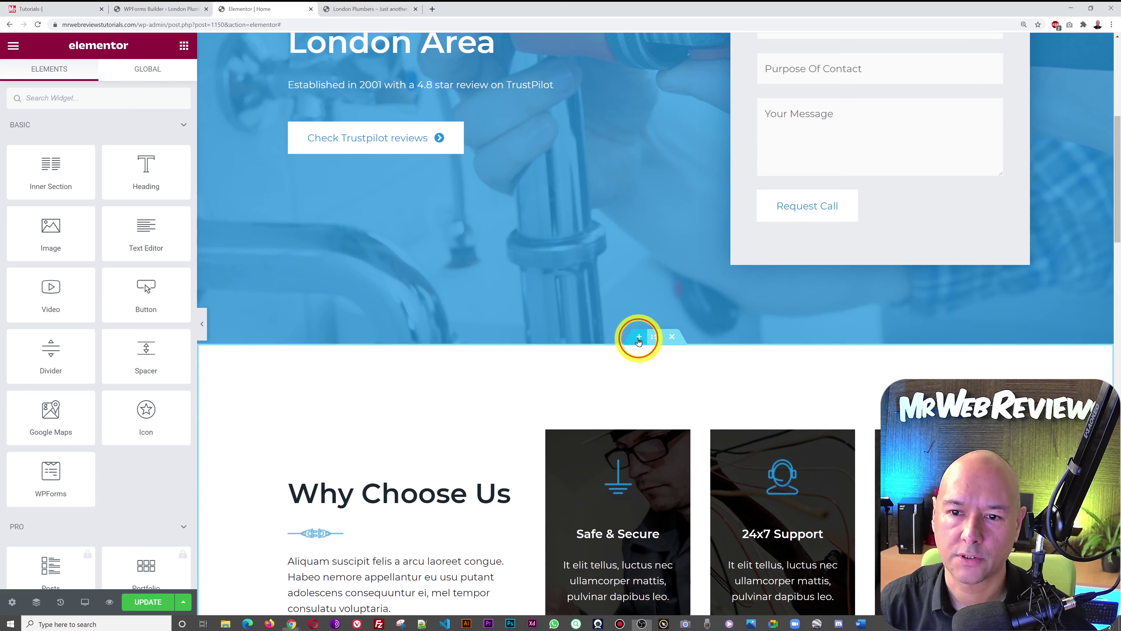
click(639, 337)
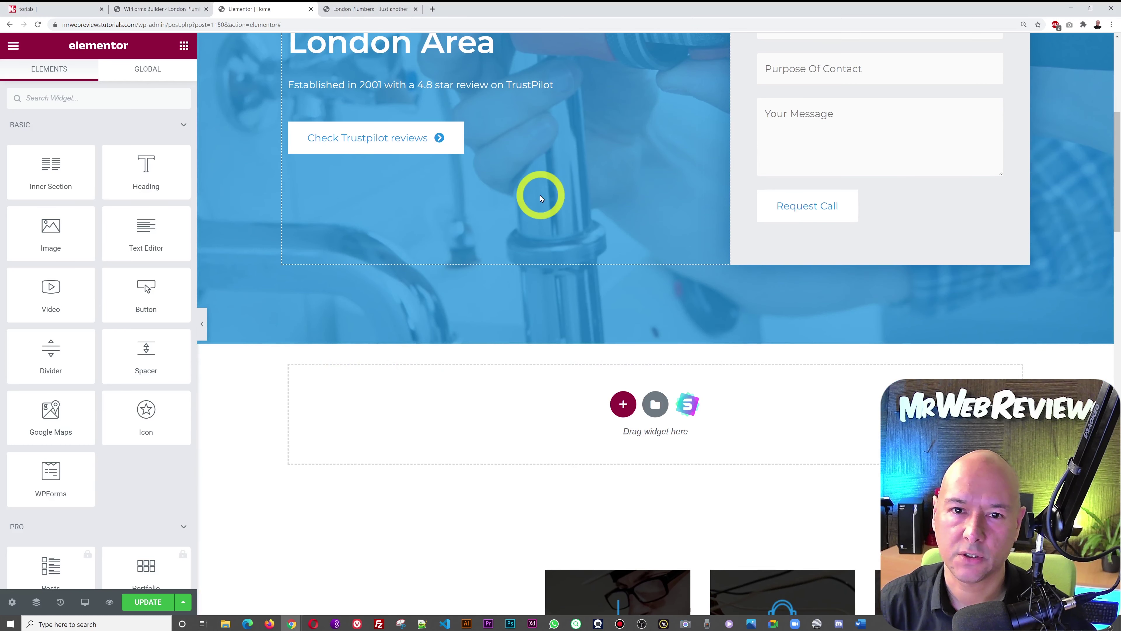
click(622, 405)
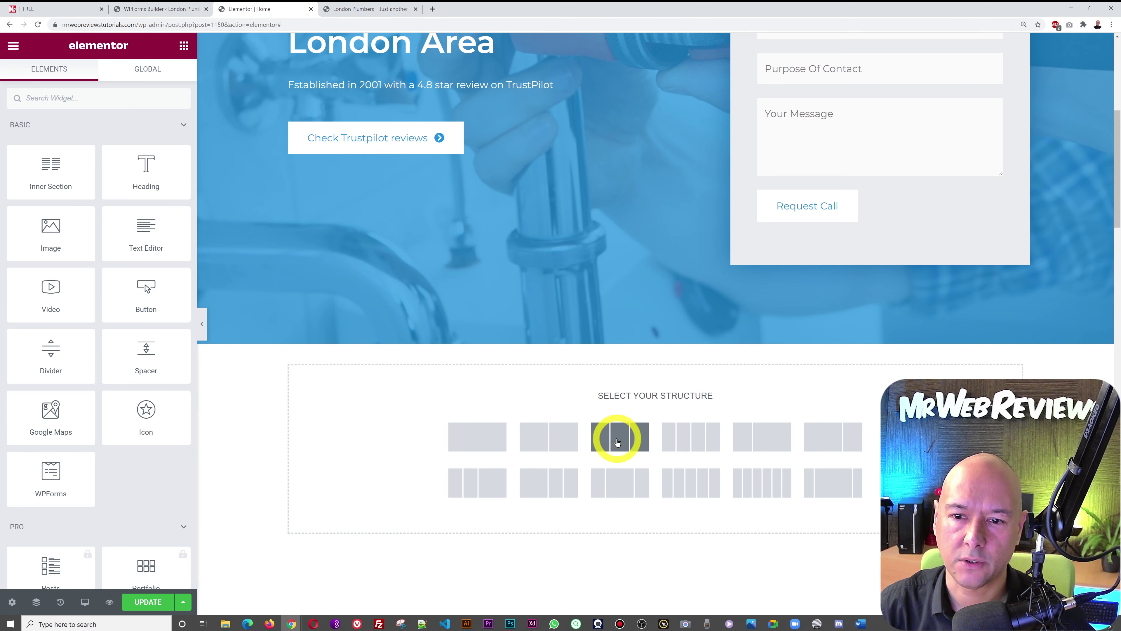
click(617, 442)
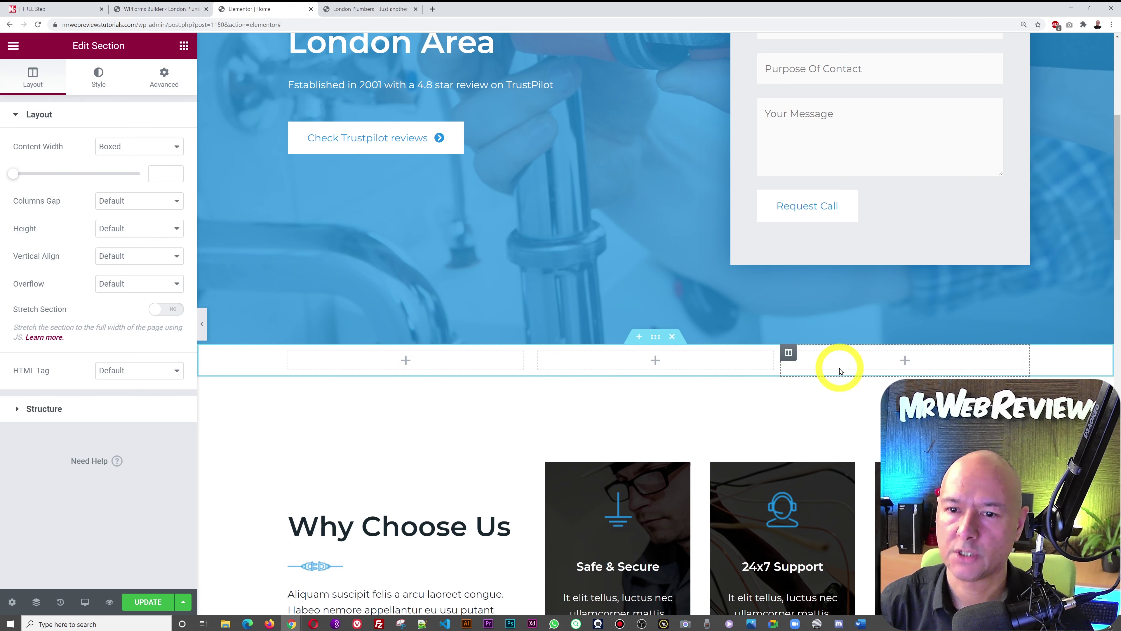
click(180, 51)
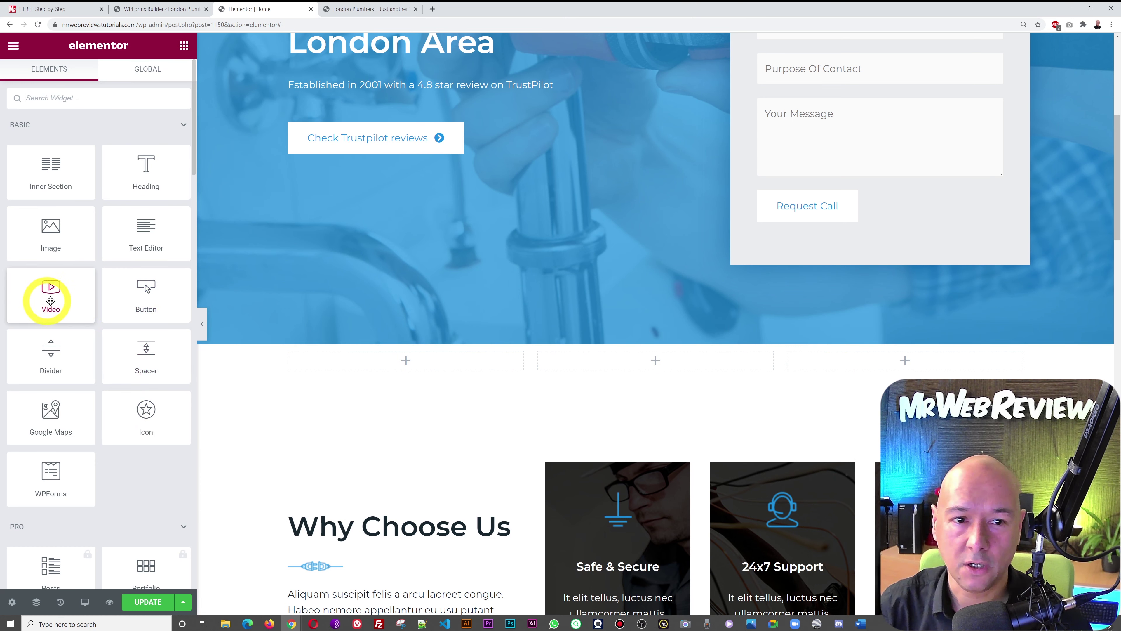
Drop a Video widget into the middle column, give it 70 px top and bottom padding, and edit the video.
drag(62, 303, 647, 362)
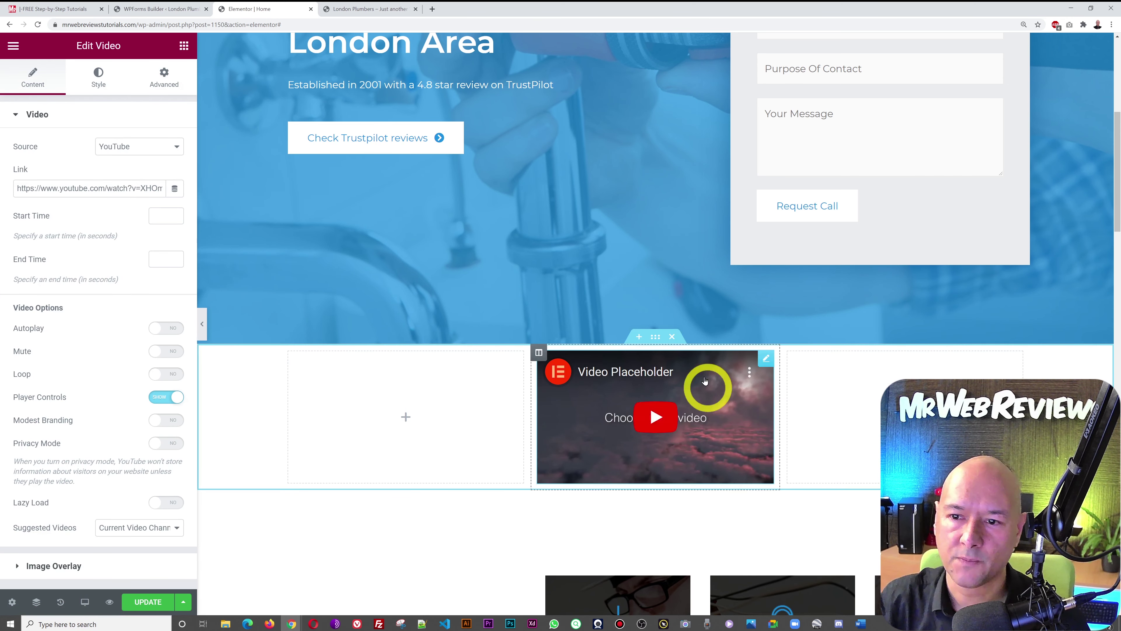
click(539, 353)
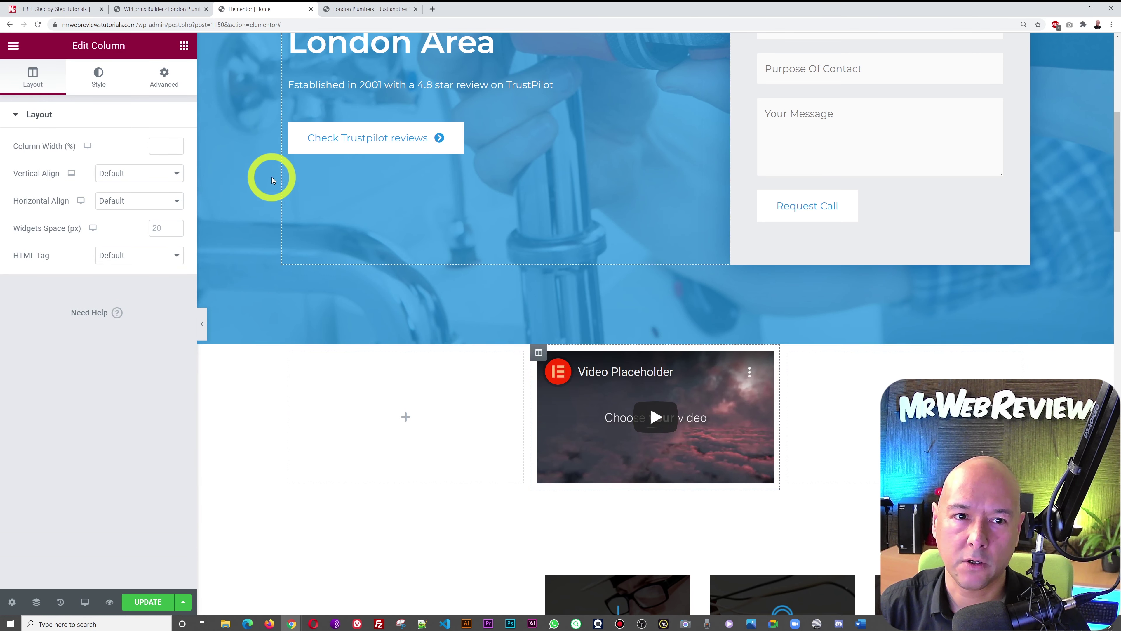
click(171, 87)
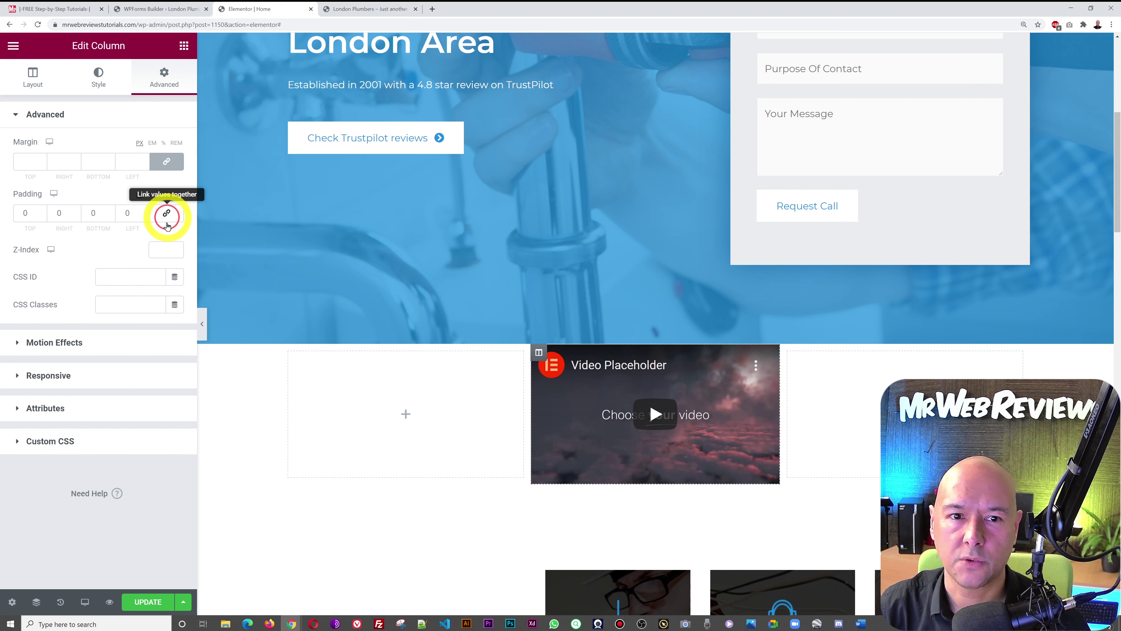
click(167, 215)
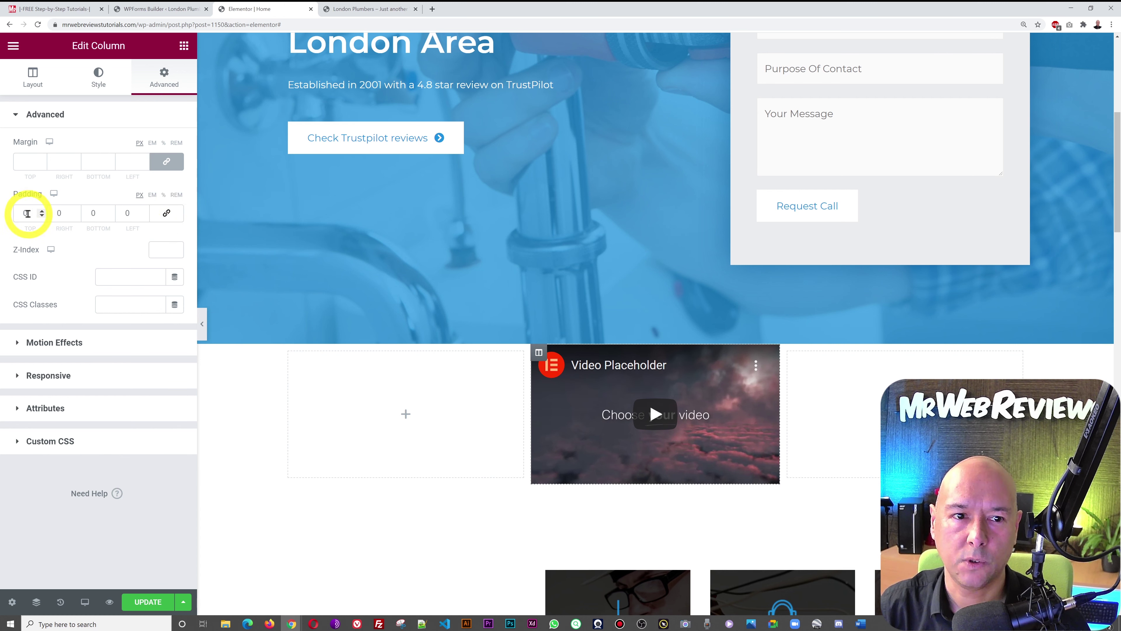
drag(41, 211, 41, 211)
click(91, 213)
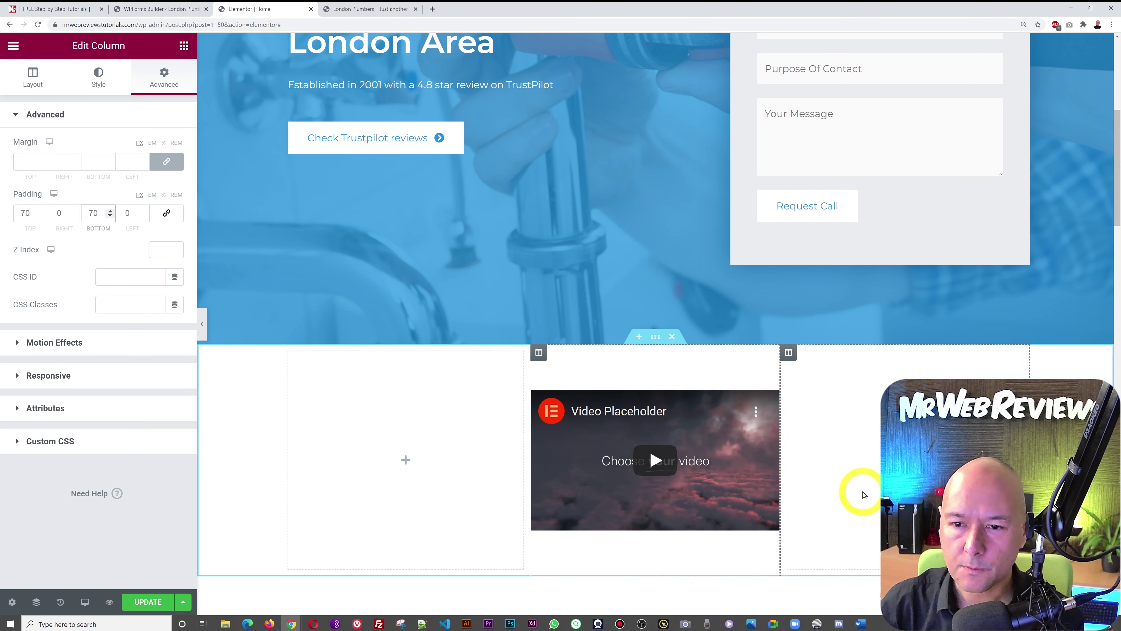
click(135, 531)
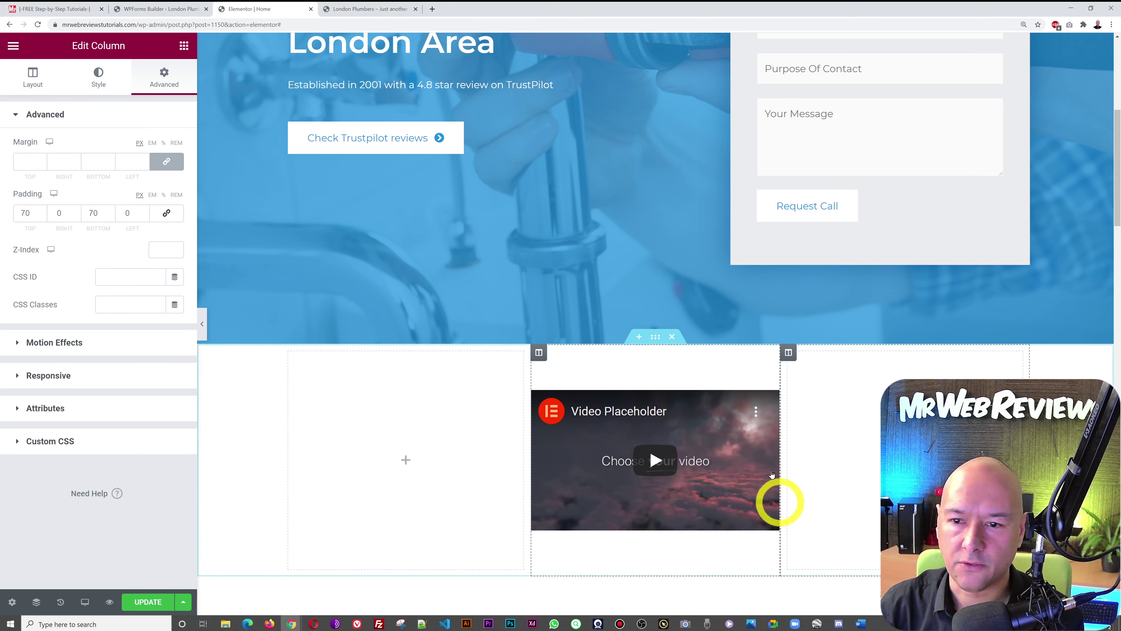
click(773, 399)
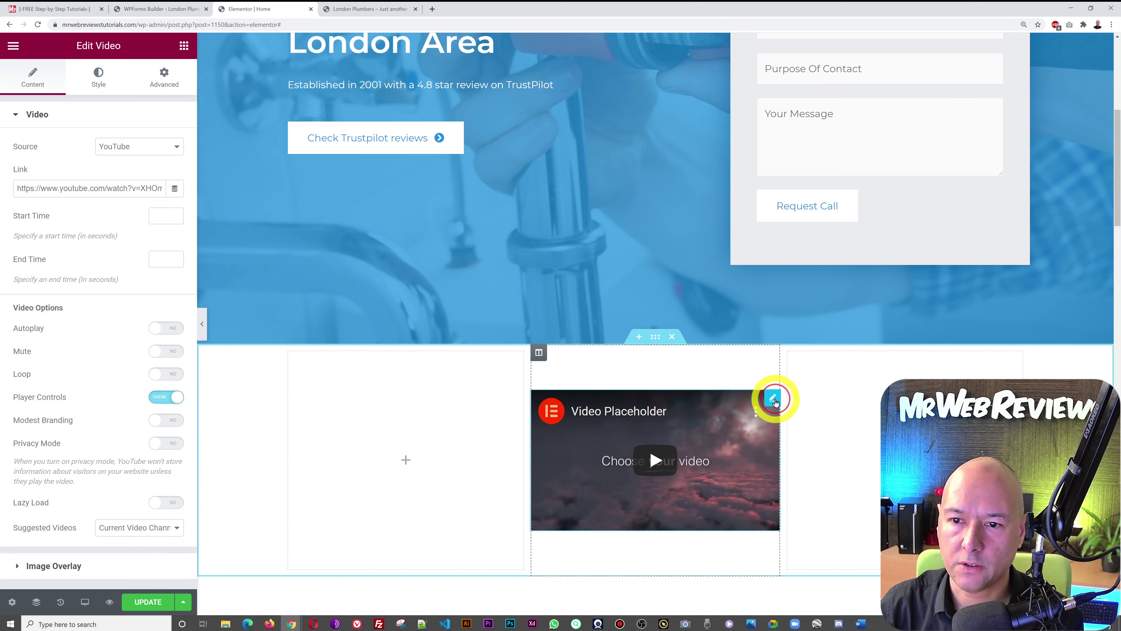
click(173, 149)
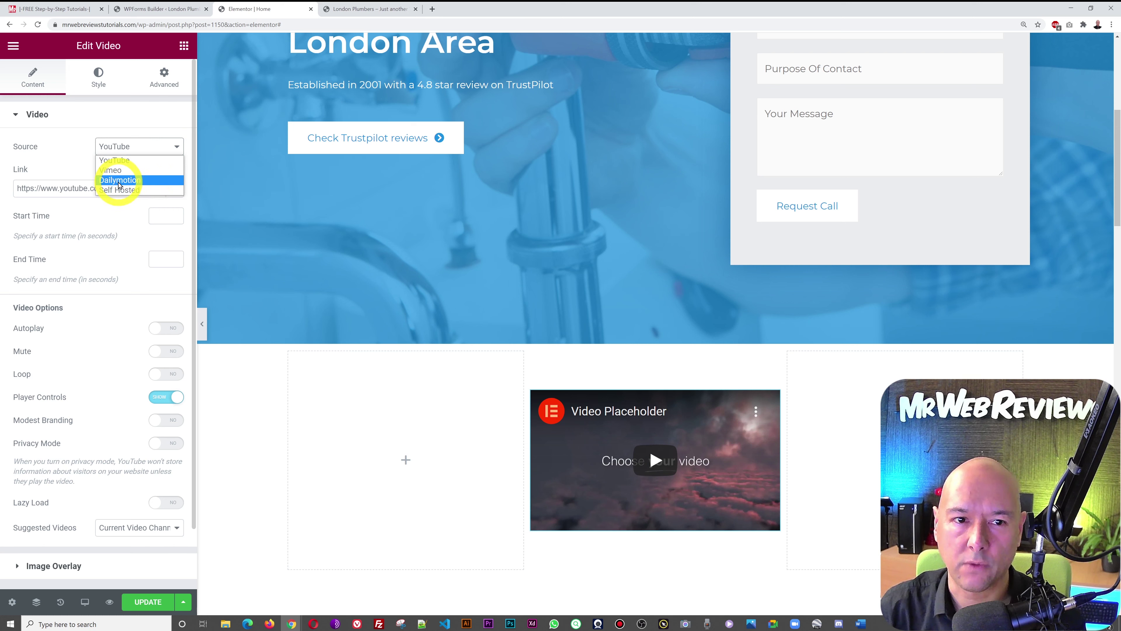
click(119, 152)
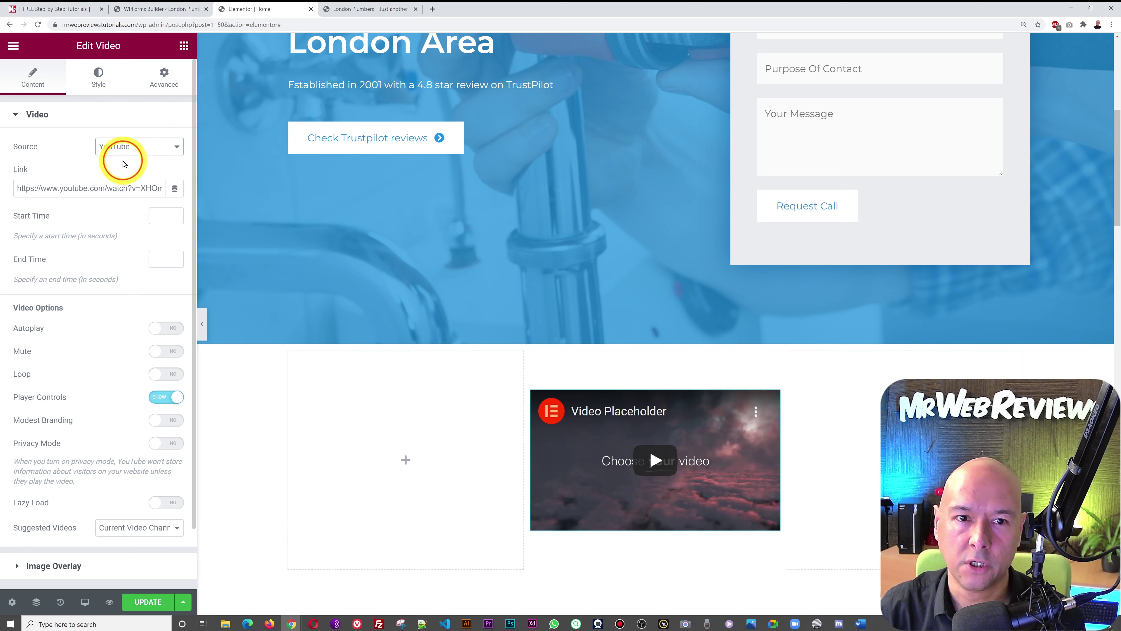
click(143, 147)
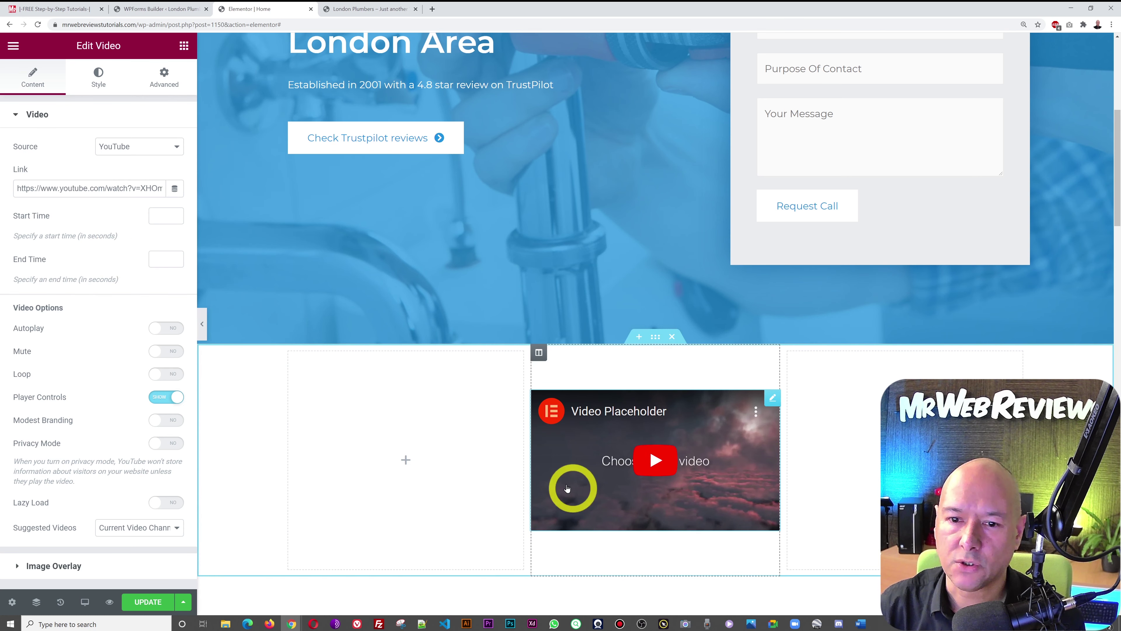
scroll(784, 473, down, 4)
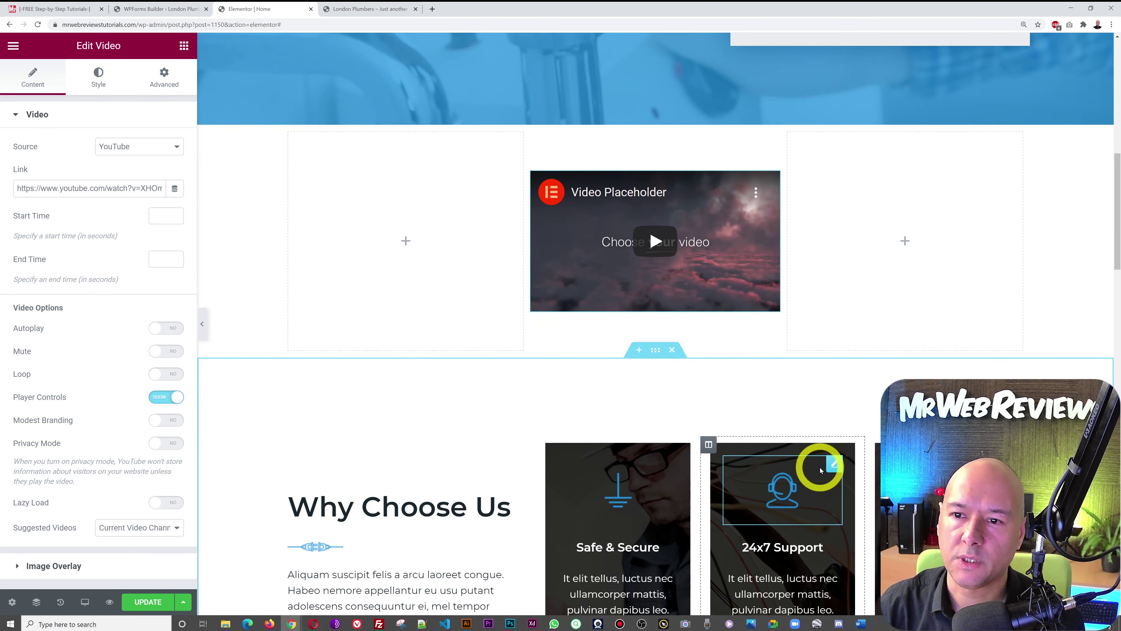
scroll(816, 467, up, 4)
scroll(940, 384, up, 1)
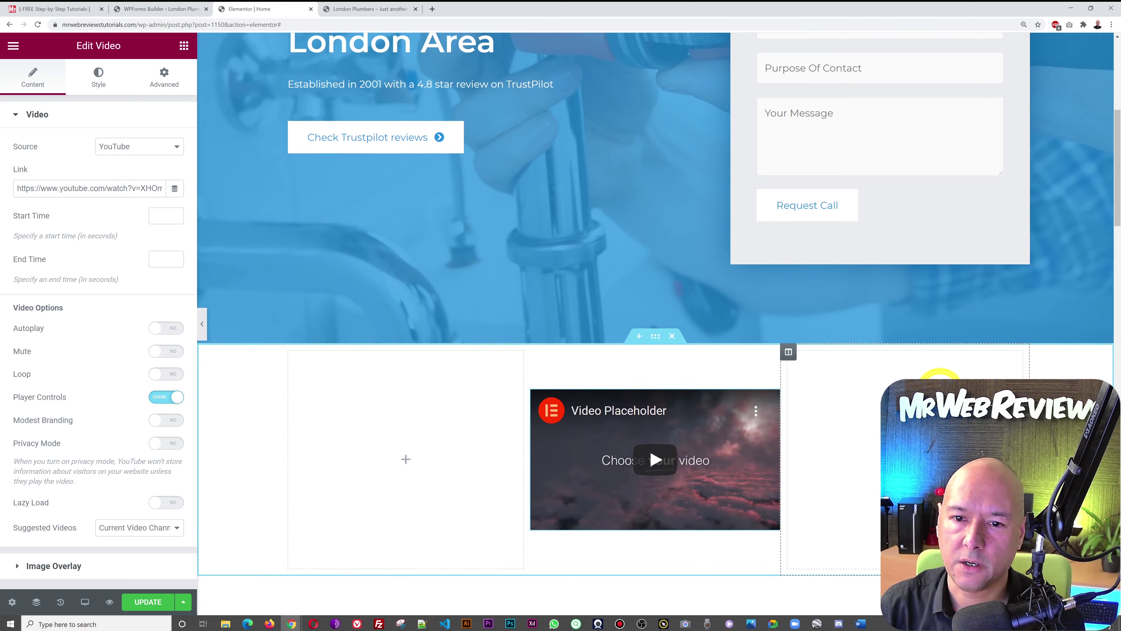
scroll(546, 333, down, 2)
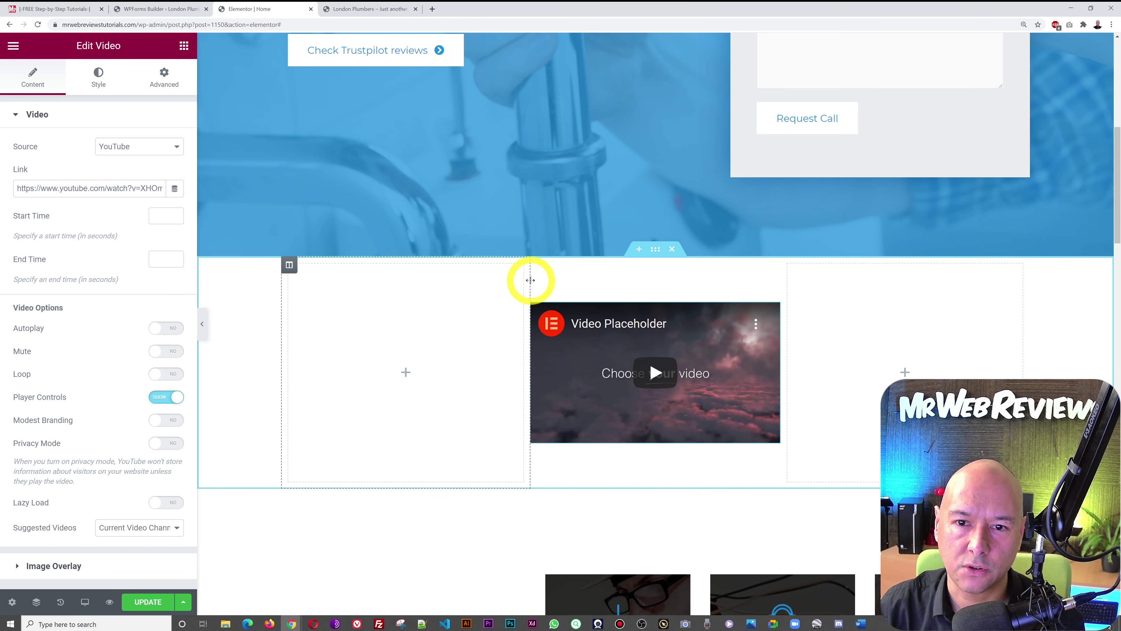
Narrow the left column and set the right column width to 20%, widening the video column.
drag(531, 280, 431, 288)
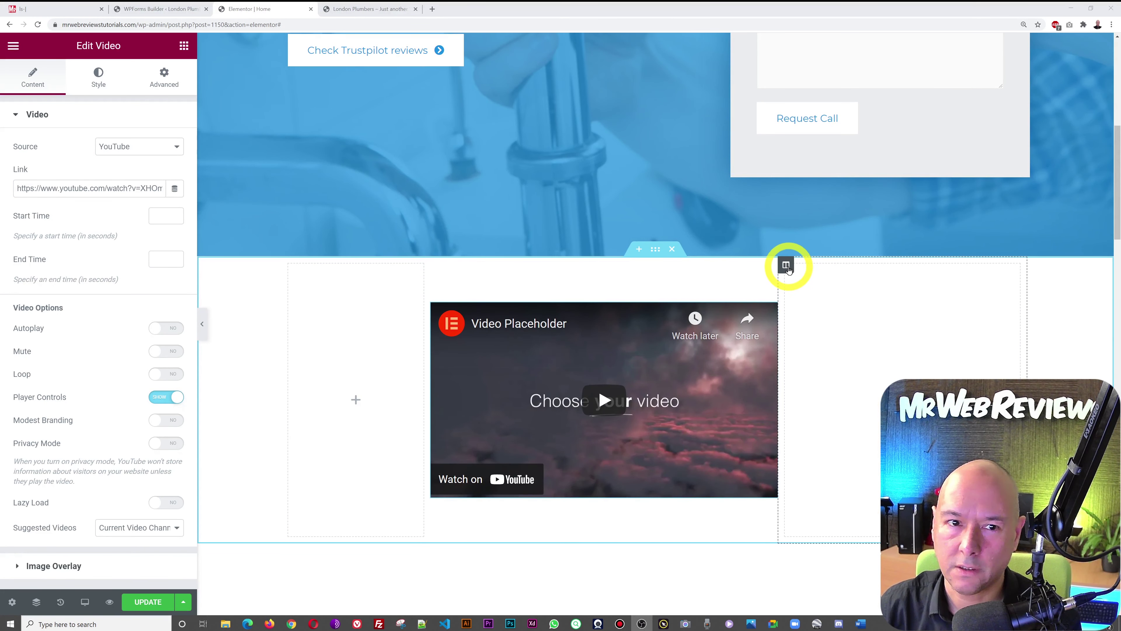
click(787, 266)
click(159, 148)
text(20)
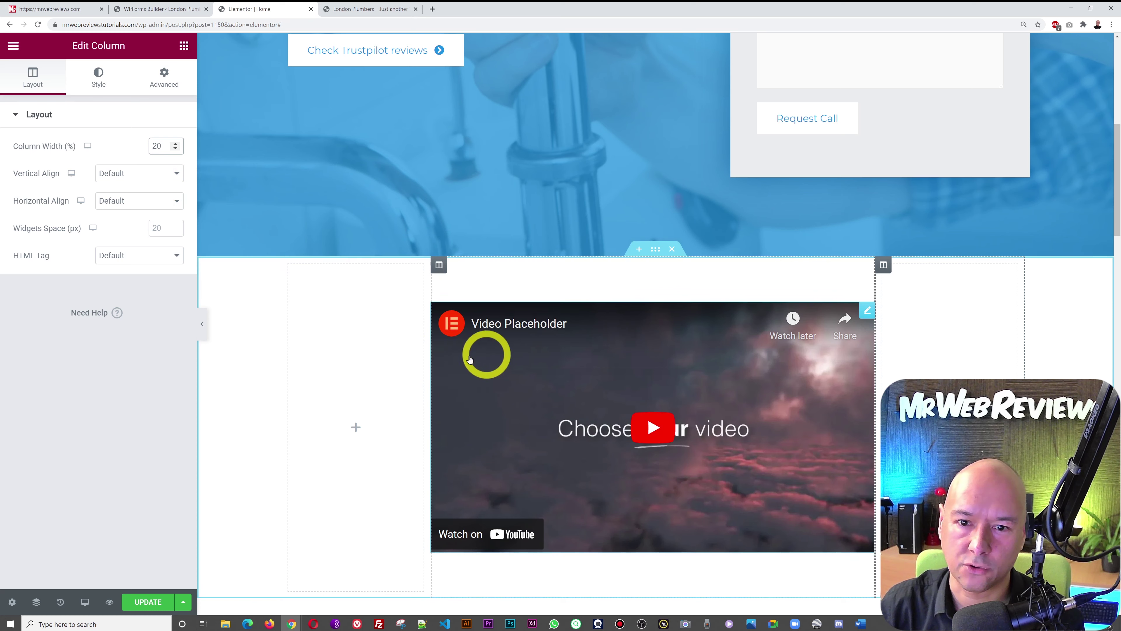
click(155, 426)
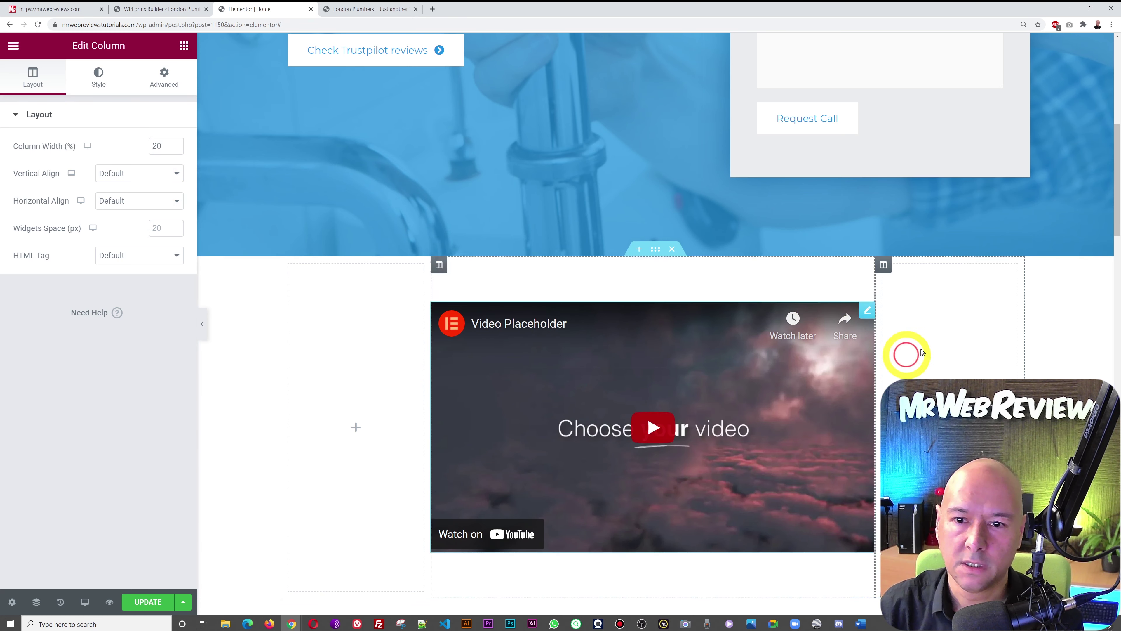
scroll(930, 349, down, 2)
scroll(929, 349, down, 2)
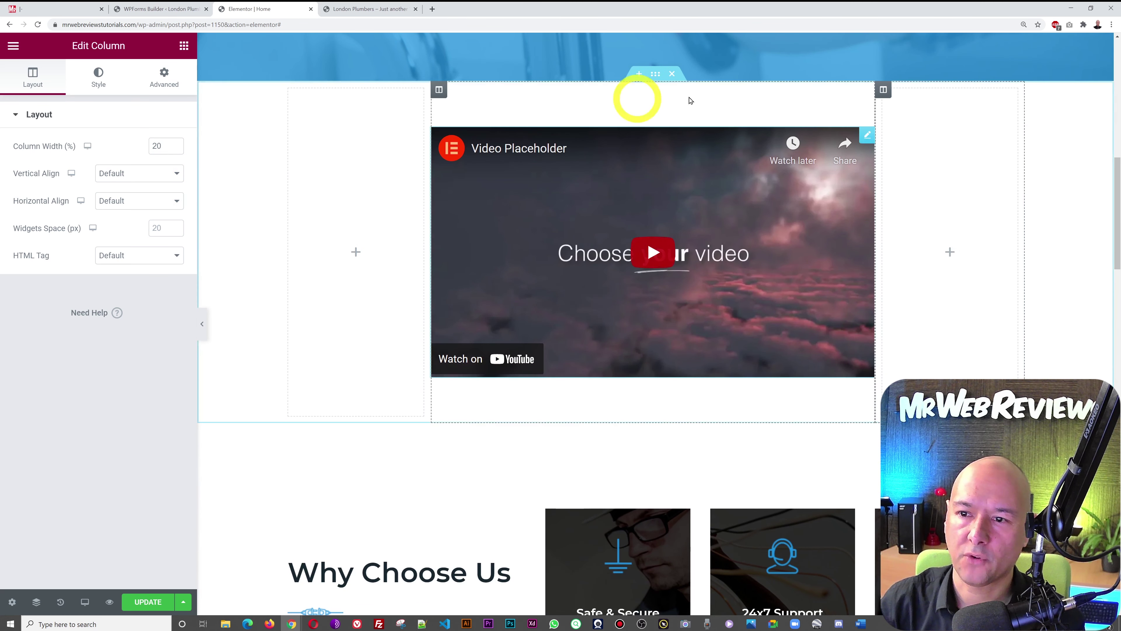
scroll(1041, 301, up, 10)
scroll(1041, 300, down, 9)
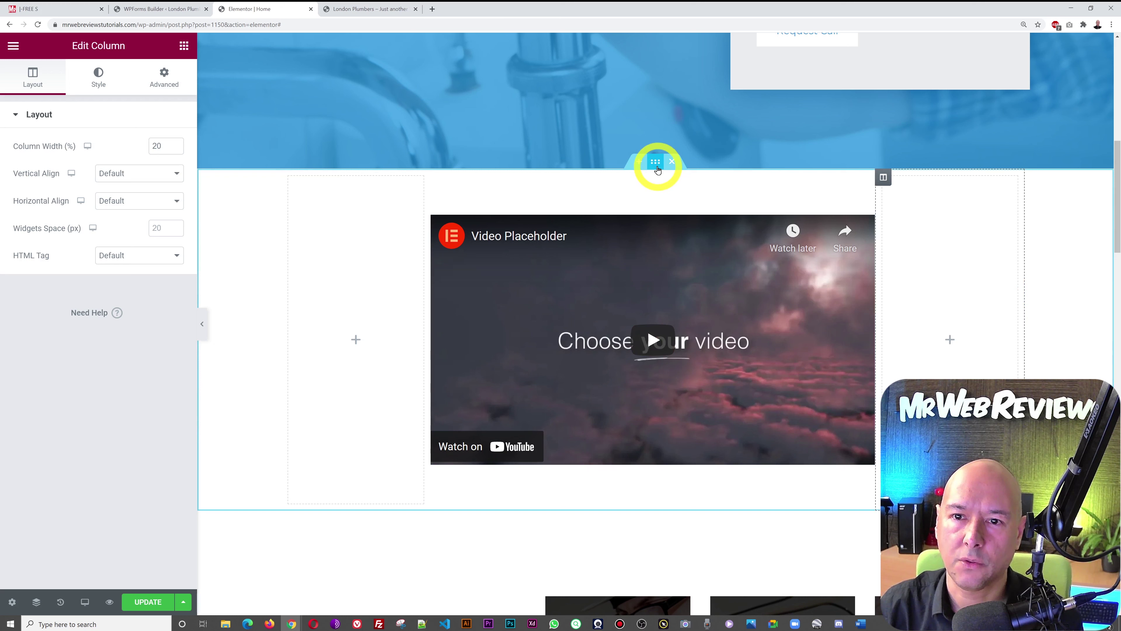
Set the video section's Style background type to Classic after previewing the other types.
click(657, 170)
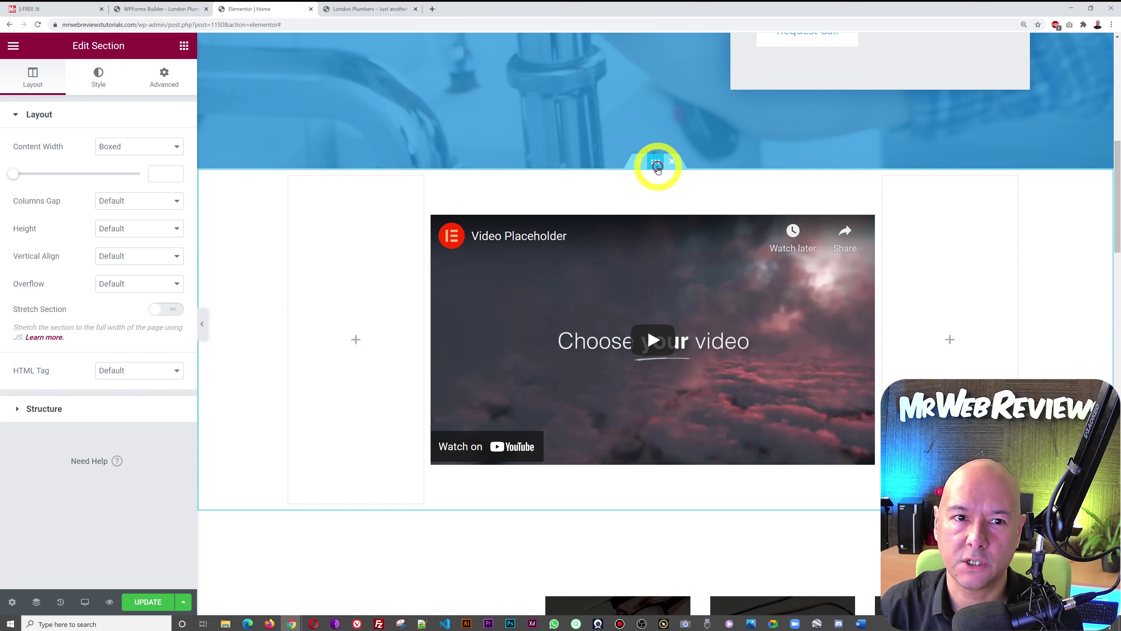
click(102, 81)
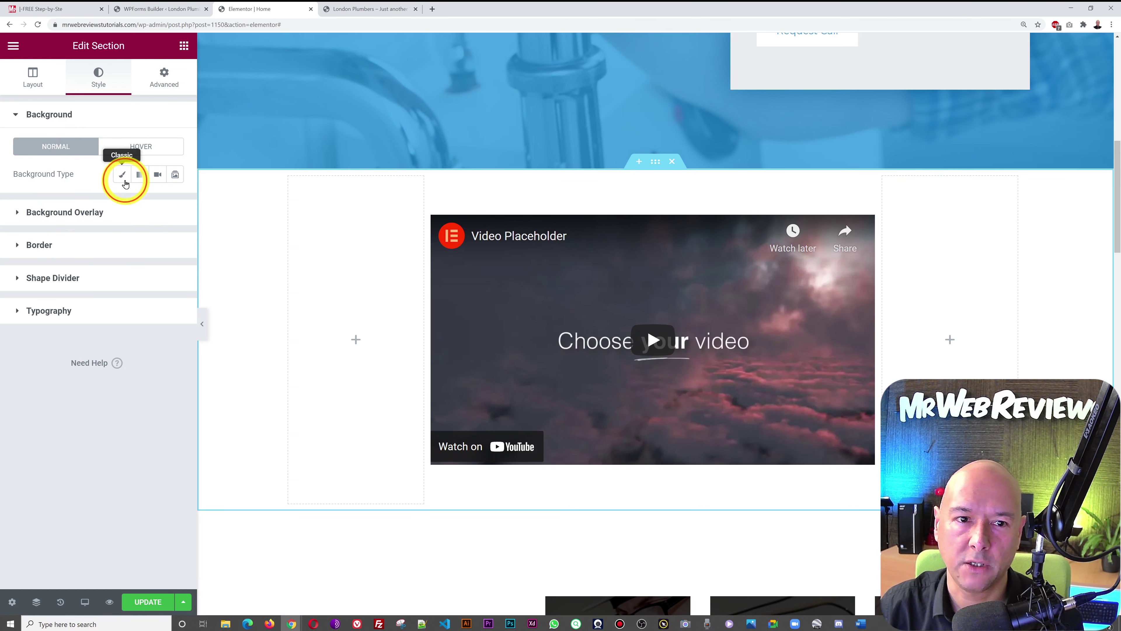
click(124, 176)
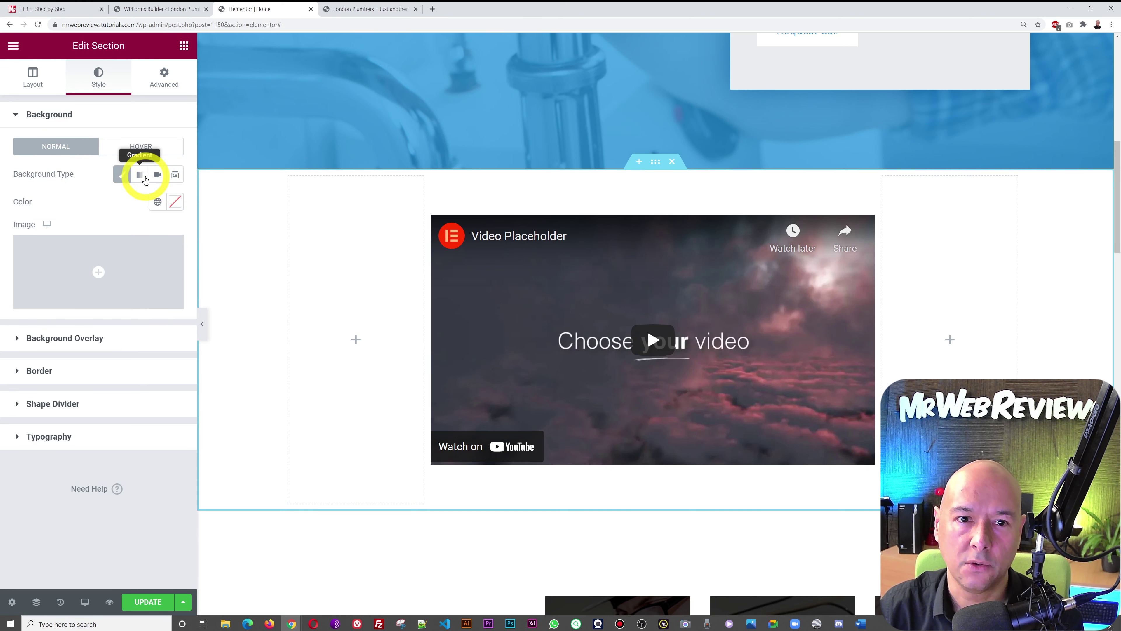
click(146, 176)
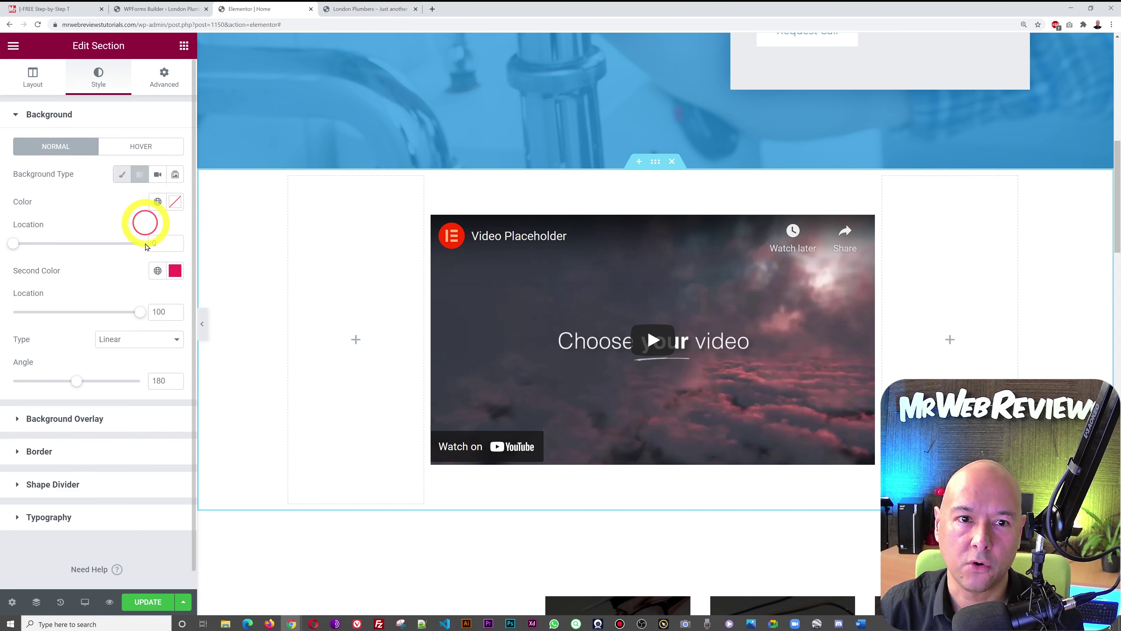
click(157, 176)
click(175, 178)
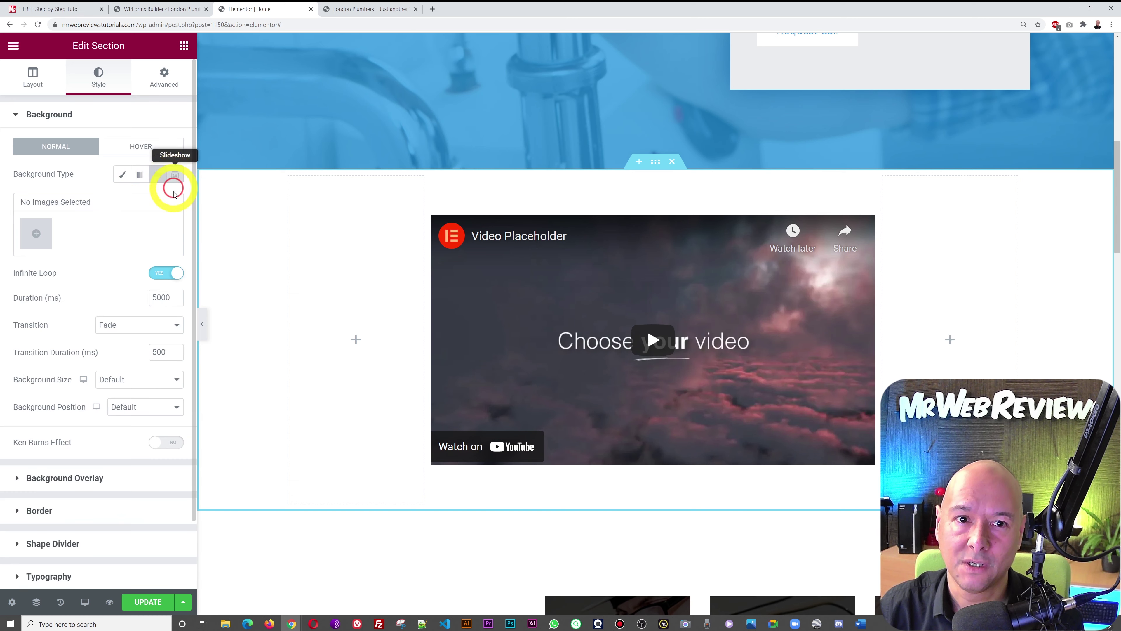
click(122, 180)
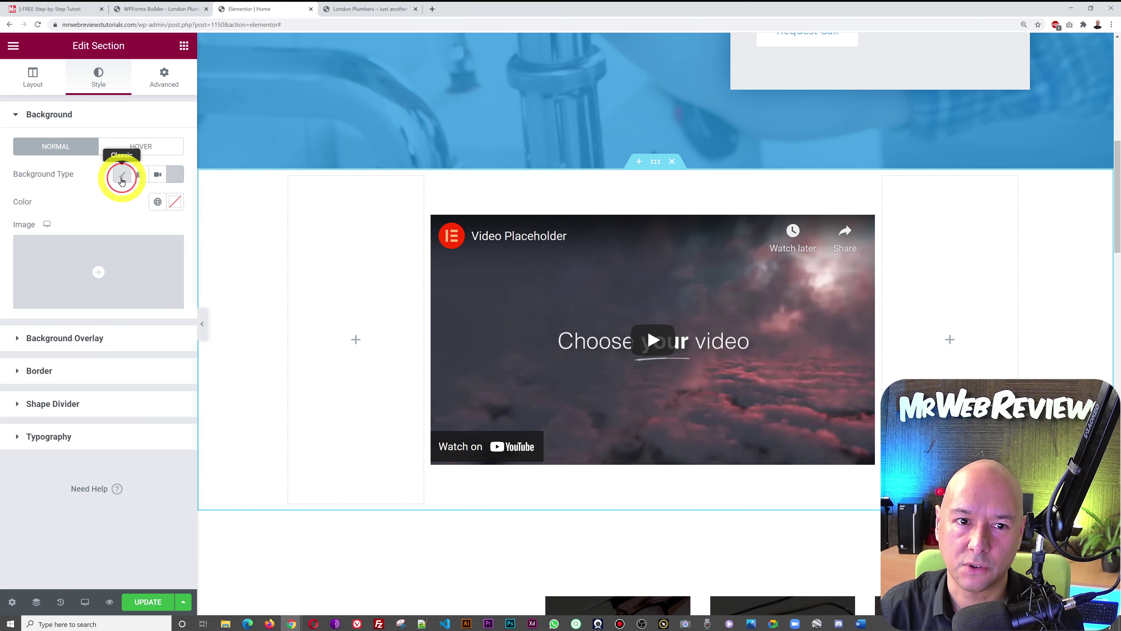
Set the section background colour to light blue #DAE9F5 and save the page with Update.
click(175, 199)
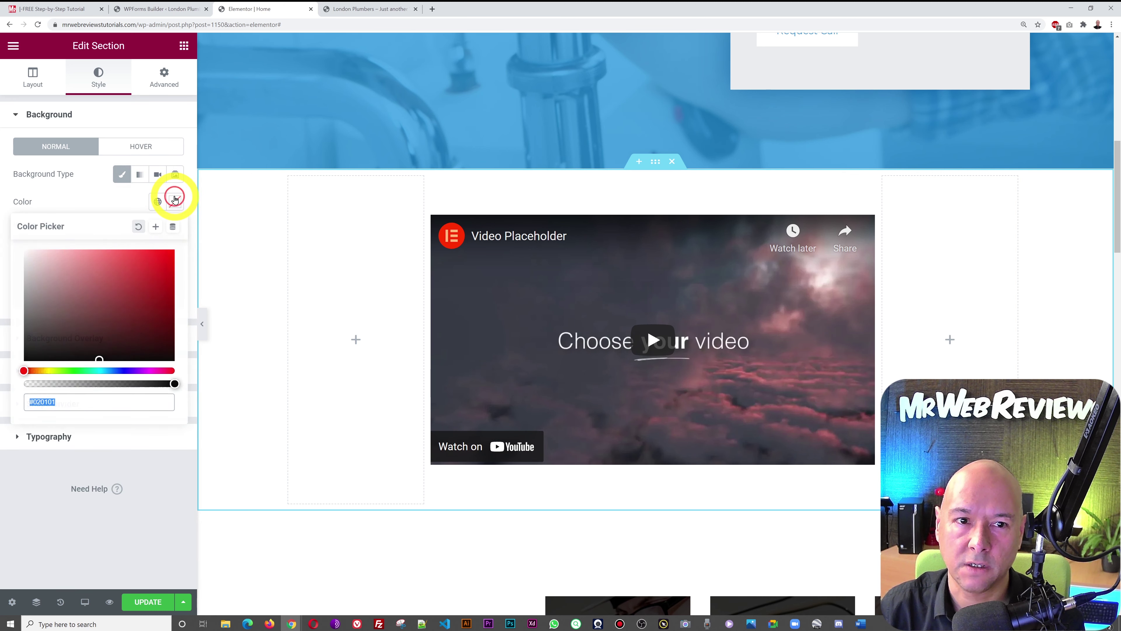
drag(50, 301, 19, 243)
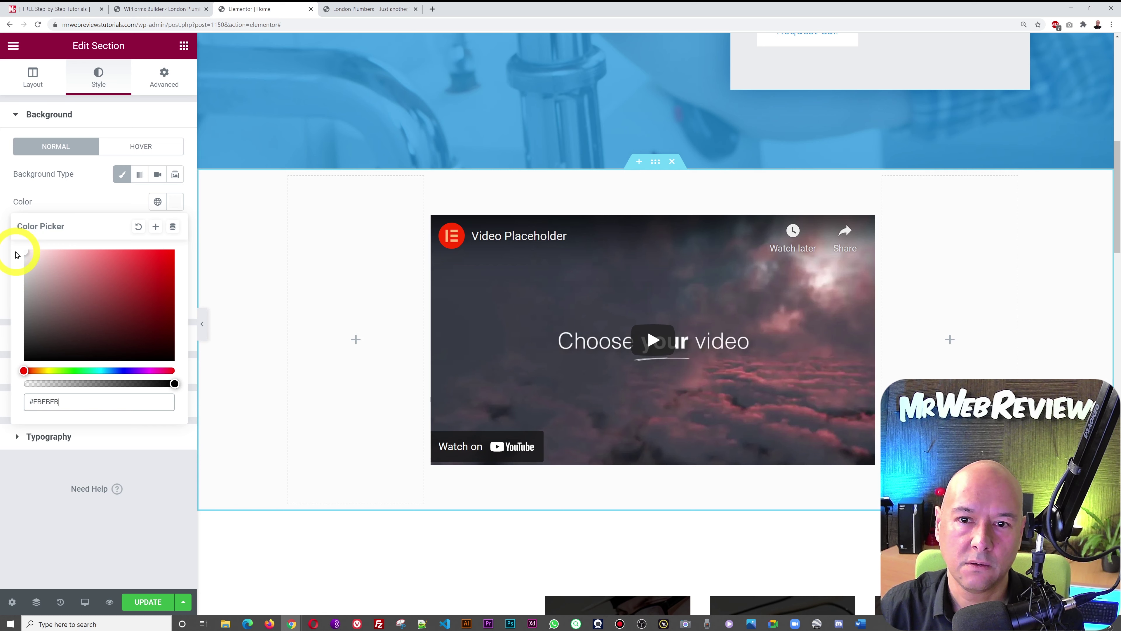
drag(17, 255, 16, 256)
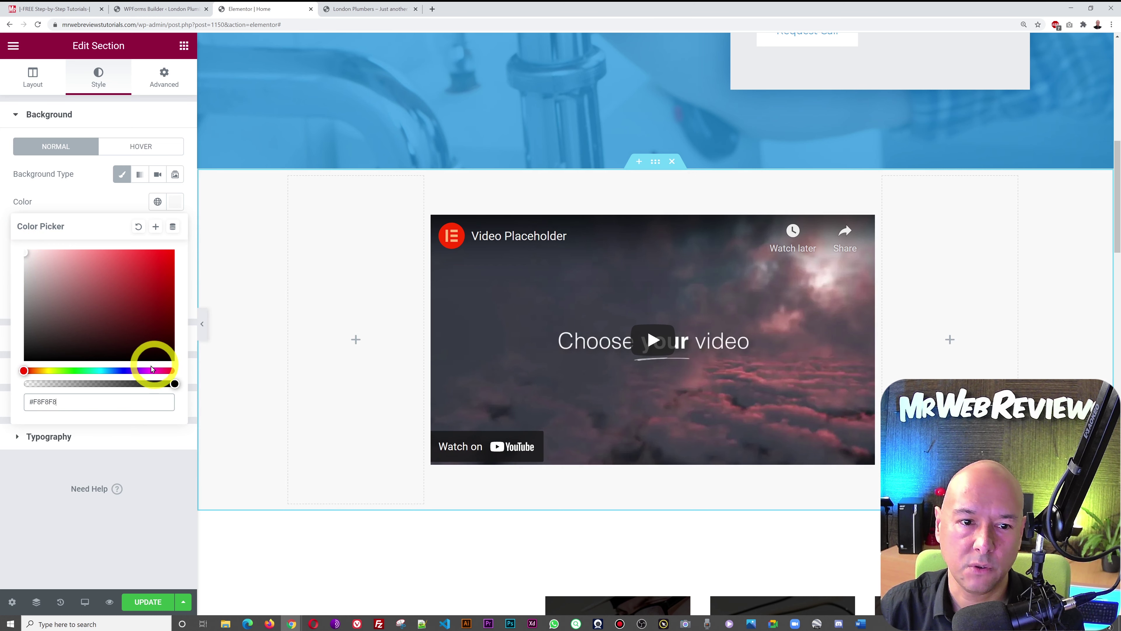
click(110, 370)
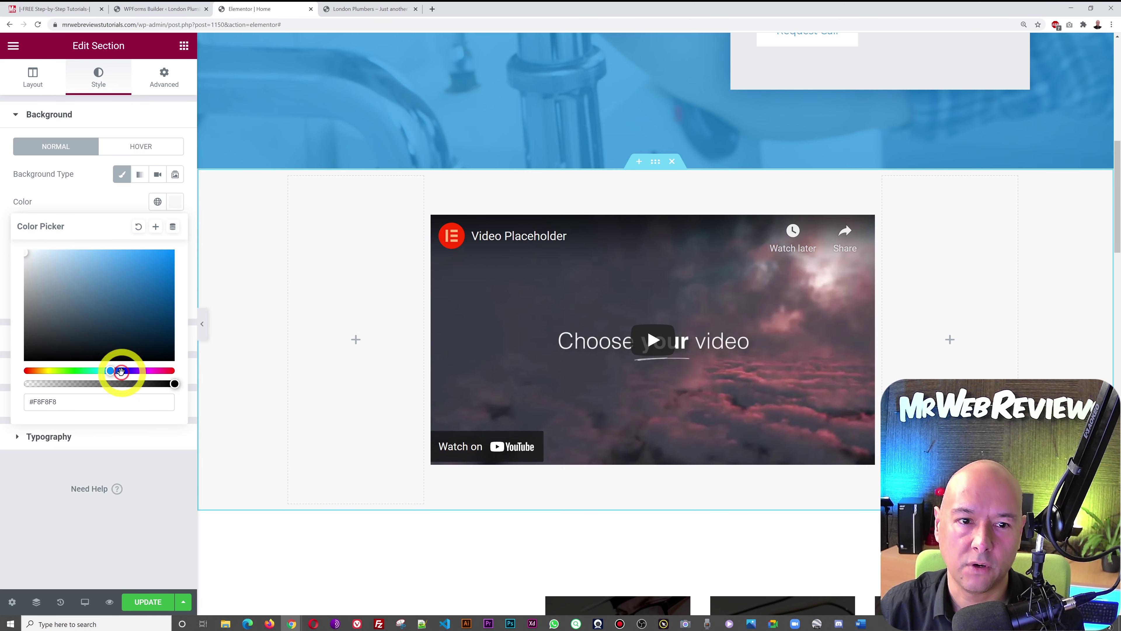
click(40, 254)
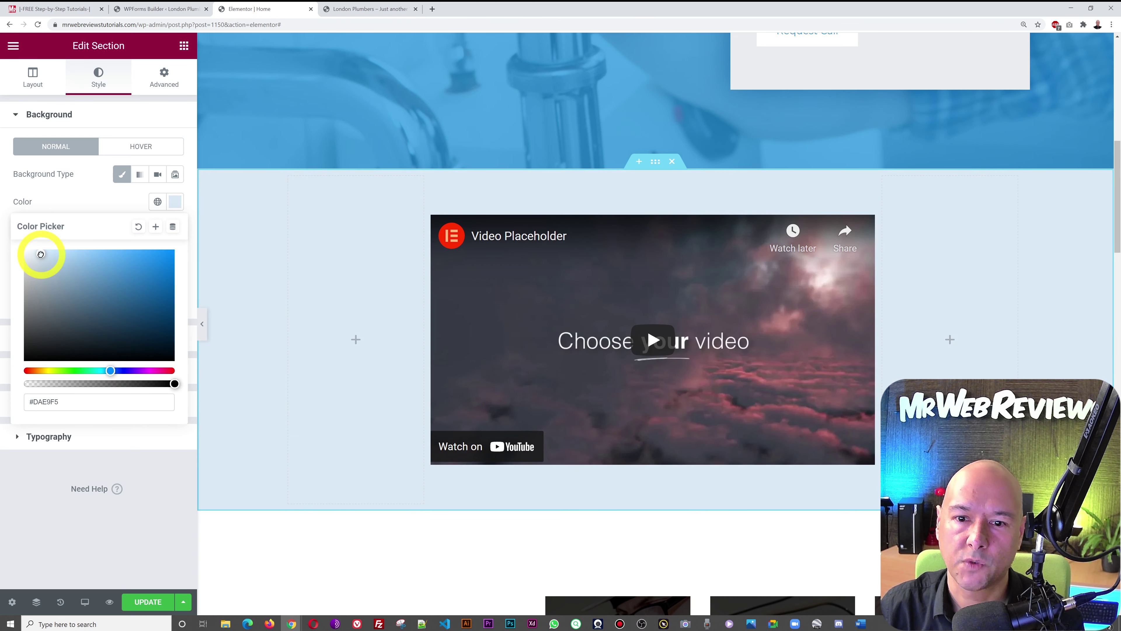
click(147, 601)
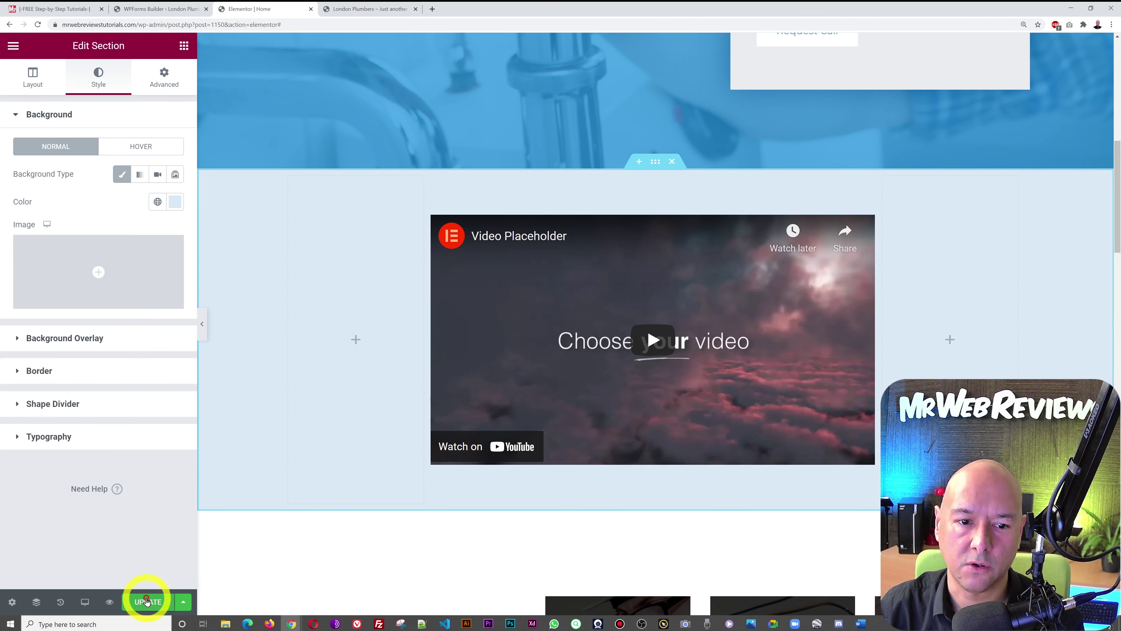
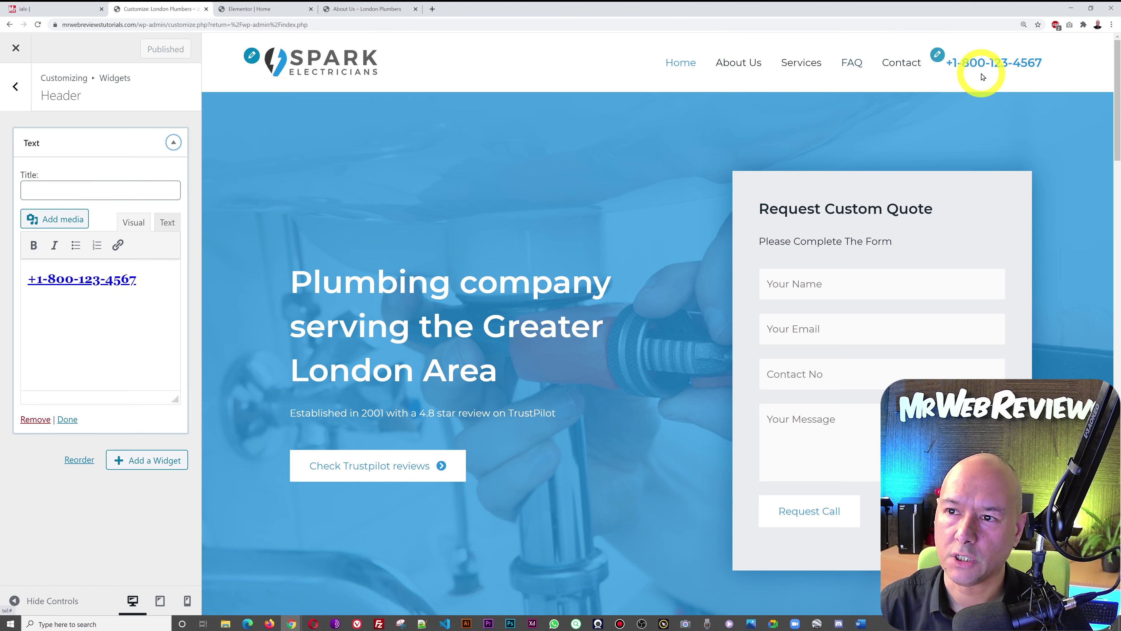
Open the Site Identity logo settings and bring up the Select logo media library.
click(252, 58)
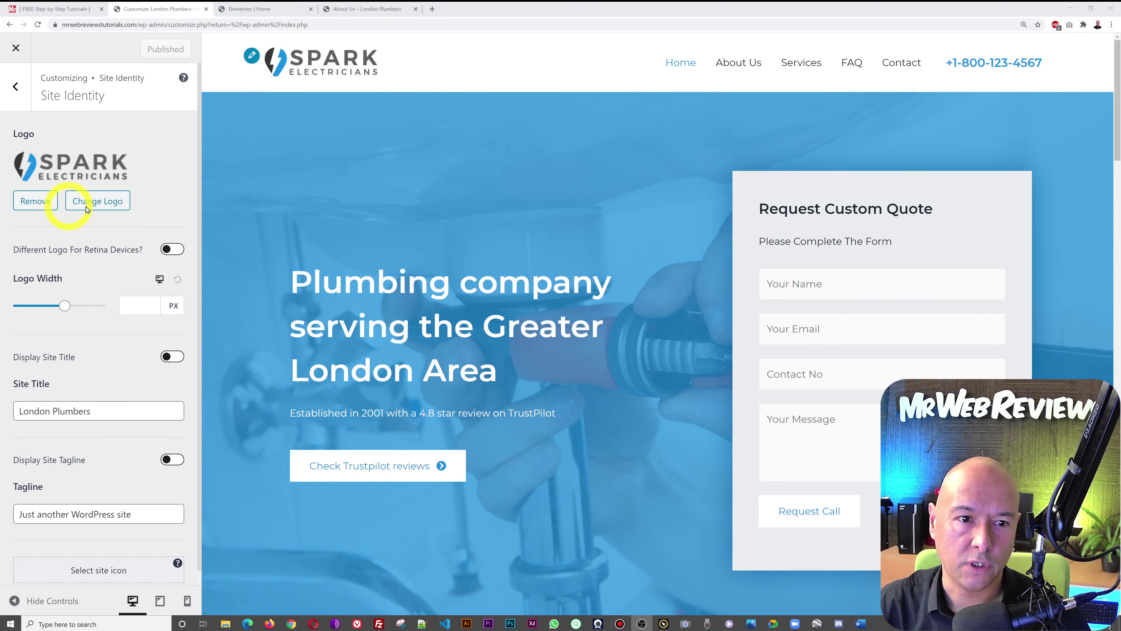
click(100, 202)
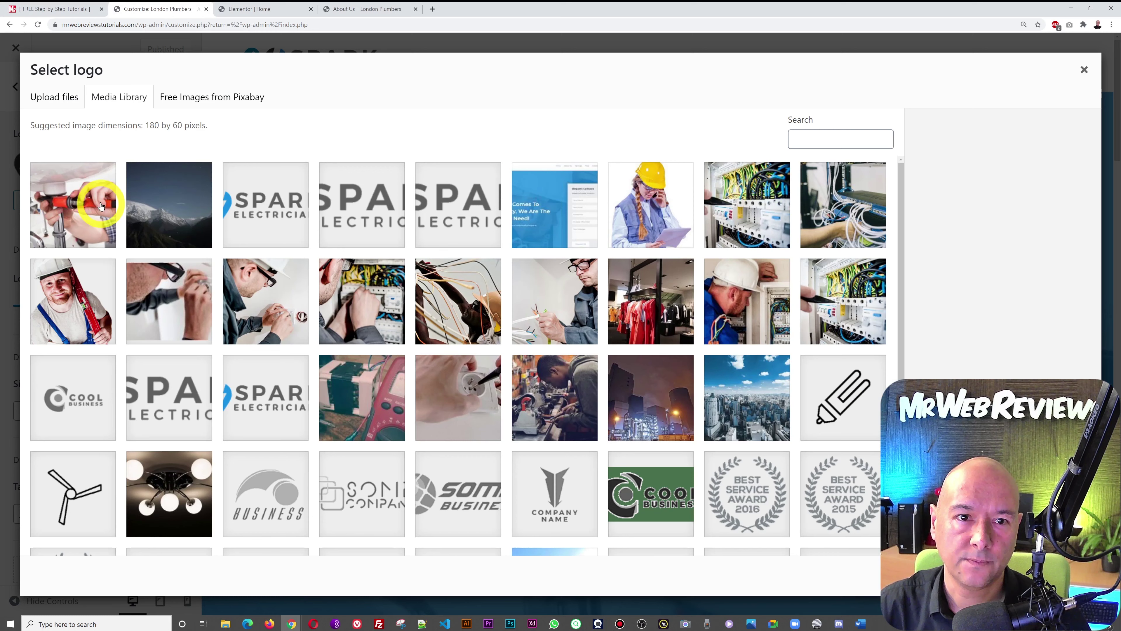
Upload logo.JPG from the computer as the new logo image.
click(64, 100)
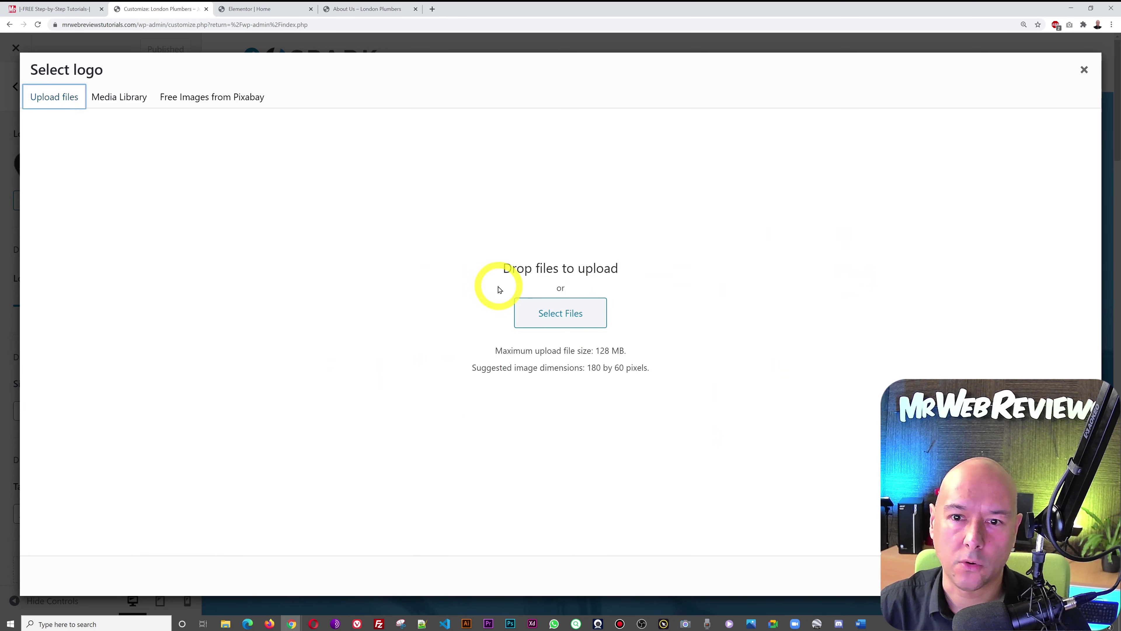
click(561, 315)
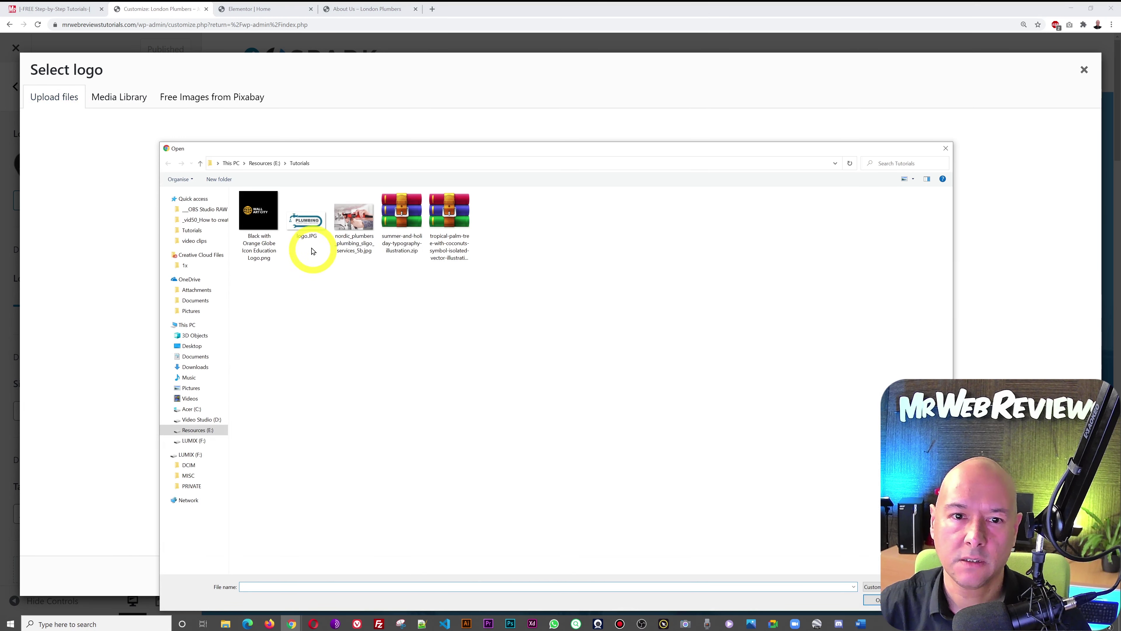
click(308, 221)
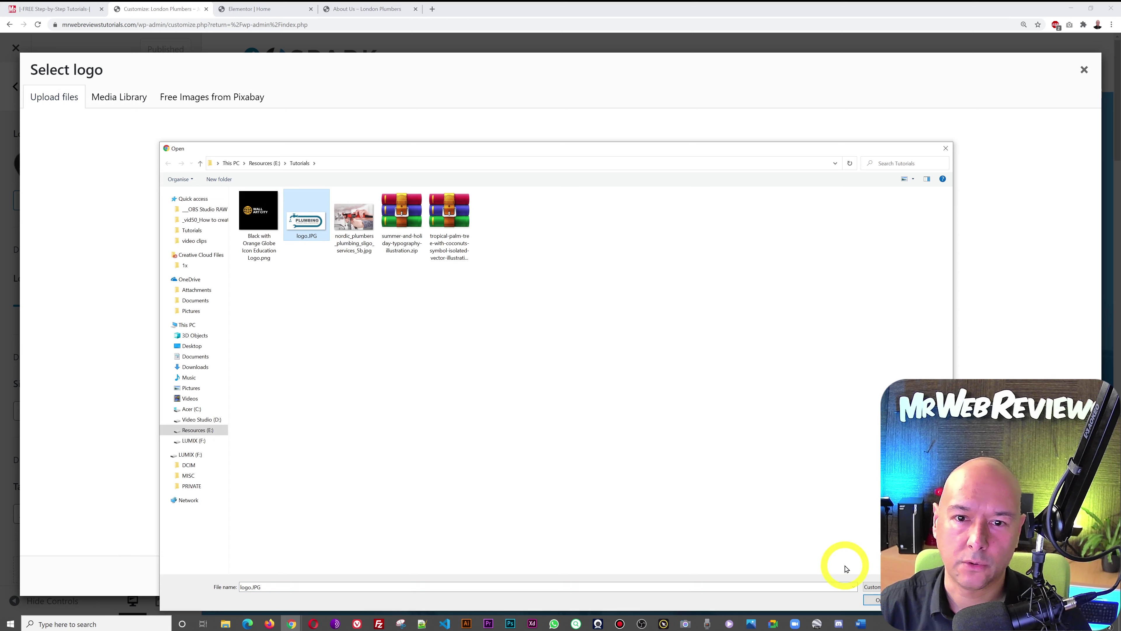
click(874, 600)
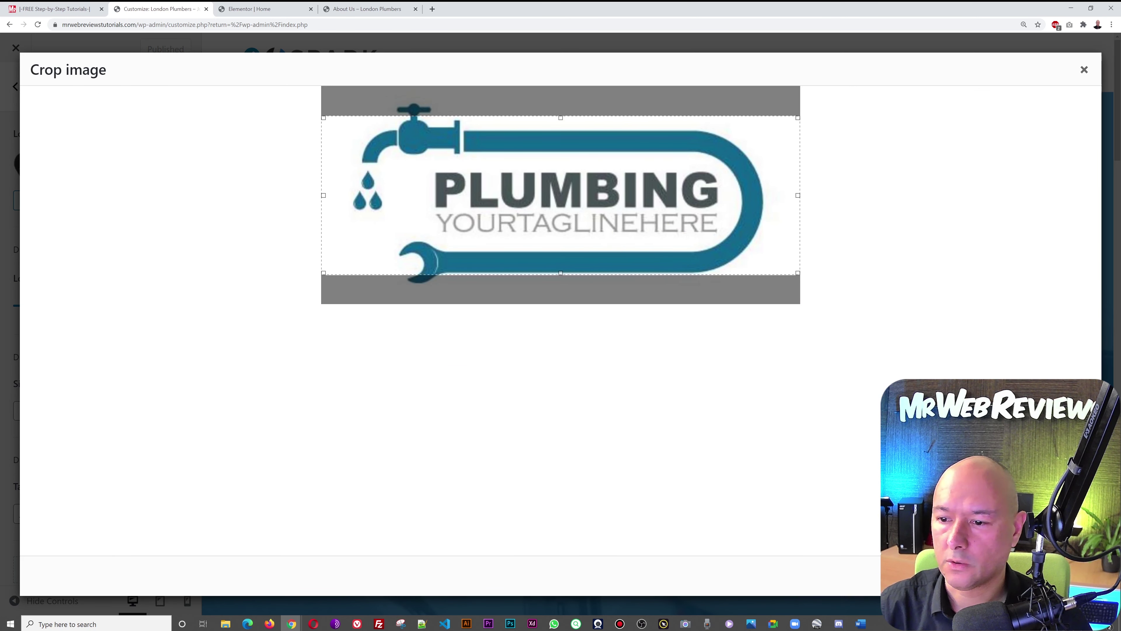
Fit the crop box around the whole plumbing logo, trimming its top and bottom edges.
mouse_move(650, 251)
mouse_down()
mouse_move(652, 210)
mouse_move(646, 270)
mouse_move(624, 292)
mouse_up()
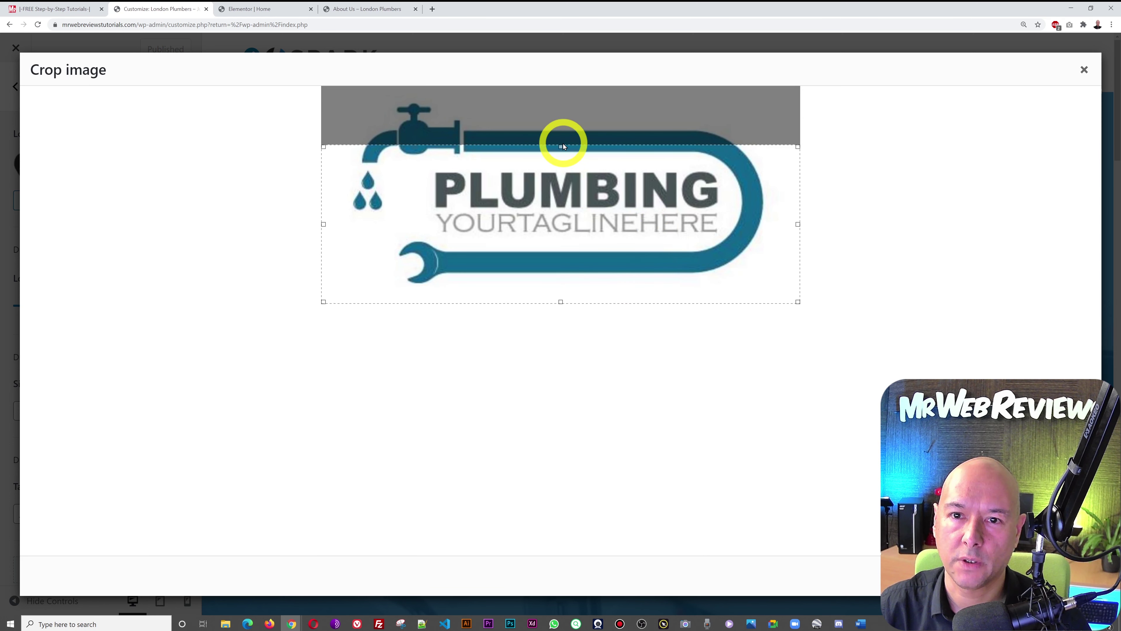
drag(562, 147, 562, 71)
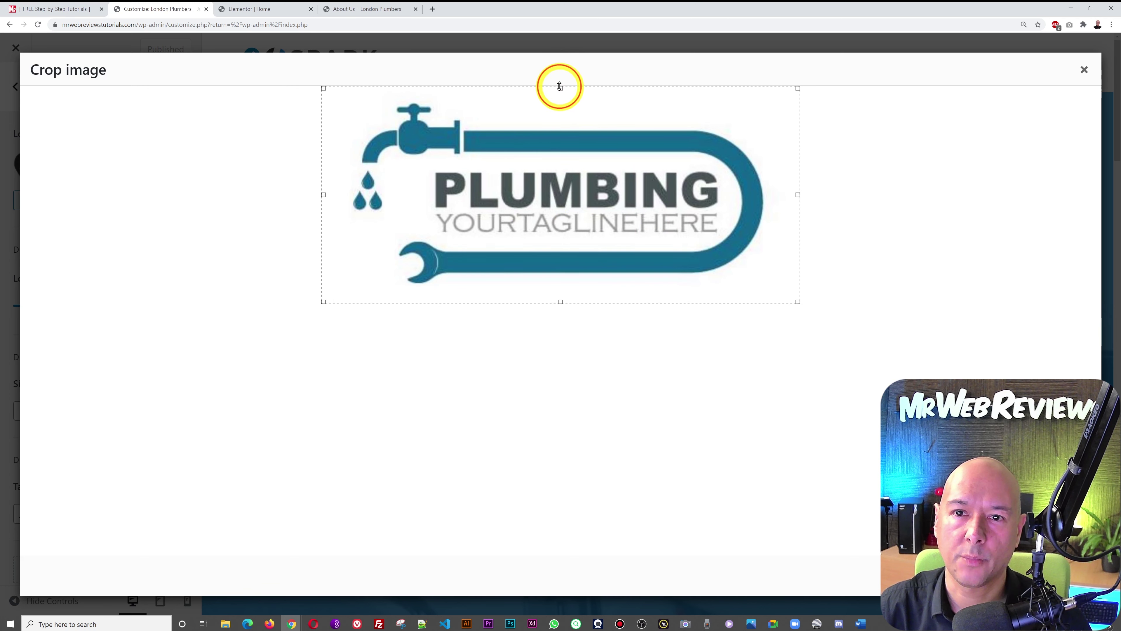
drag(560, 86, 560, 94)
drag(560, 299, 560, 290)
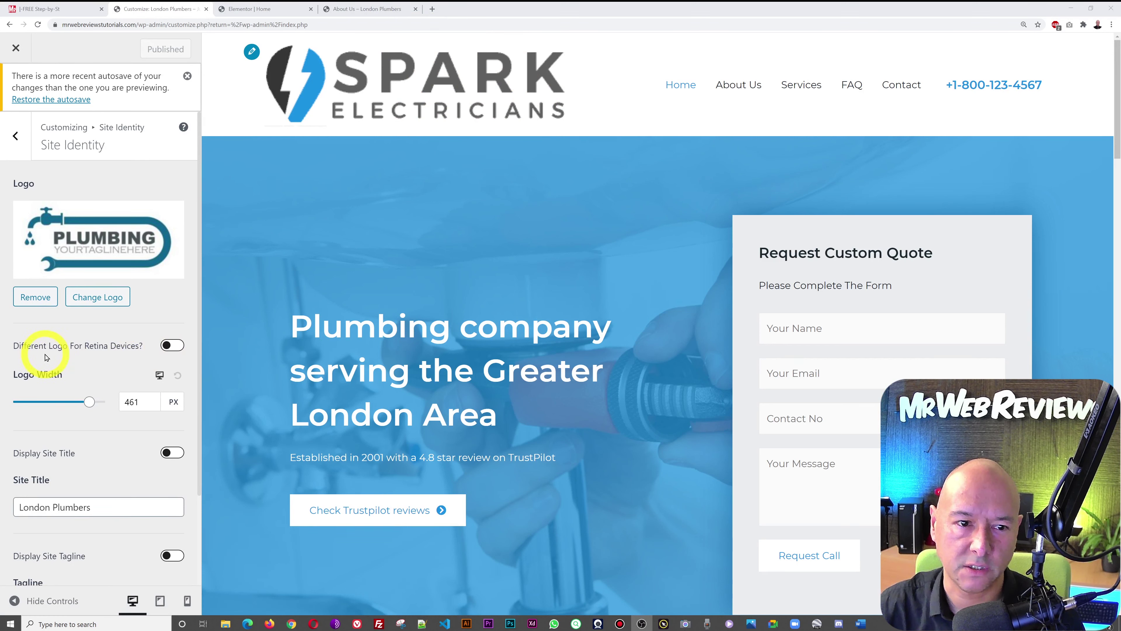
Enable a separate retina logo set to logo.jpg and publish the changes.
click(174, 345)
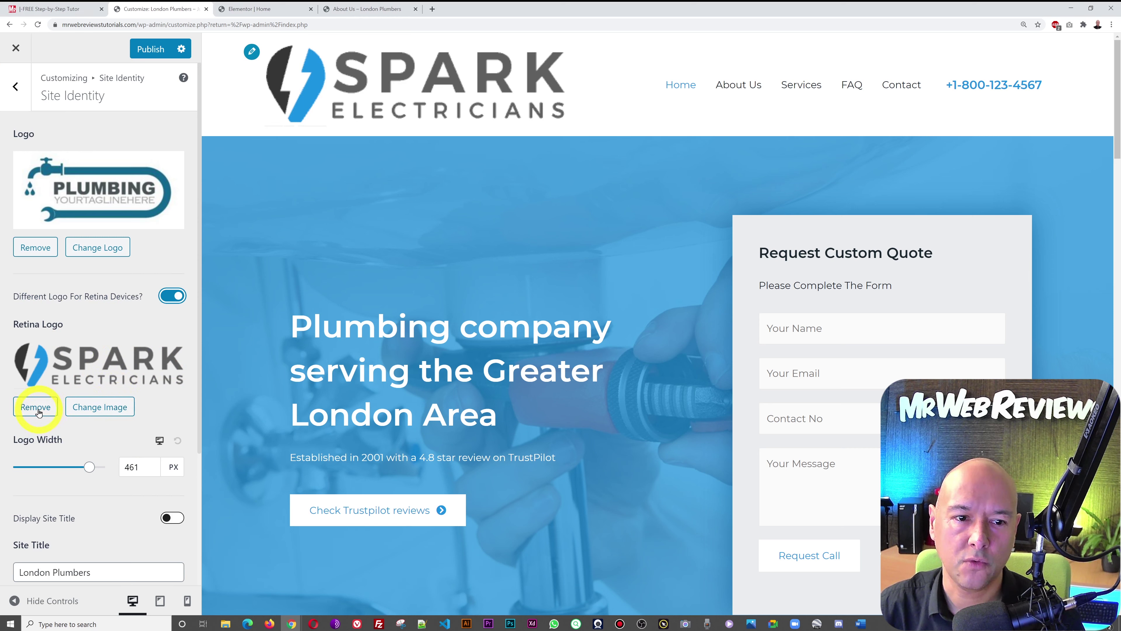
click(101, 409)
click(52, 216)
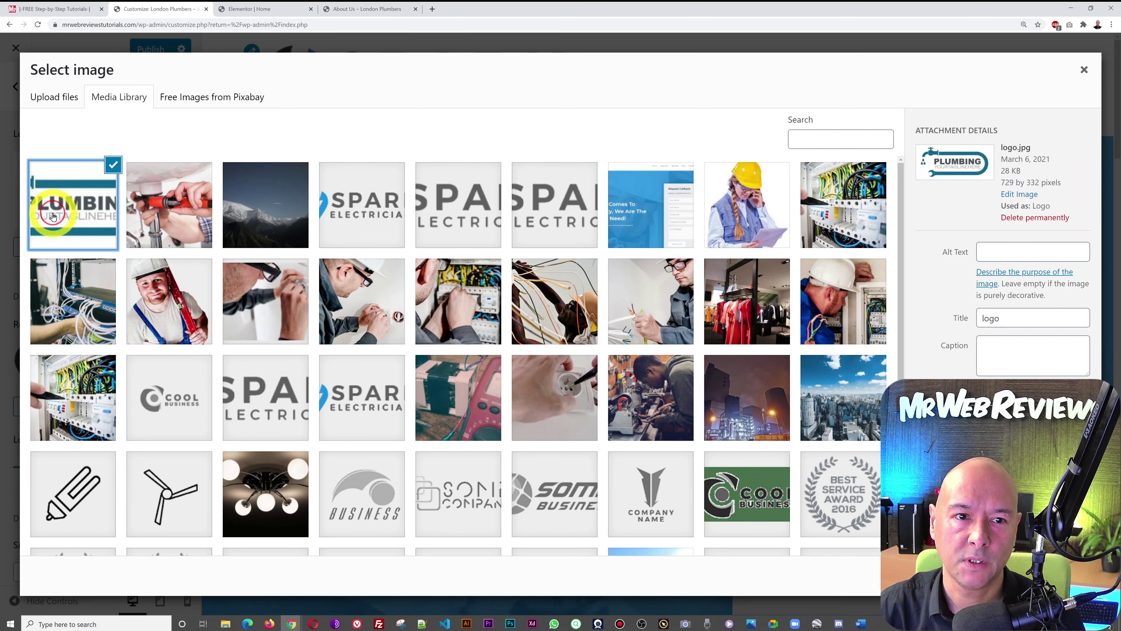
click(1059, 576)
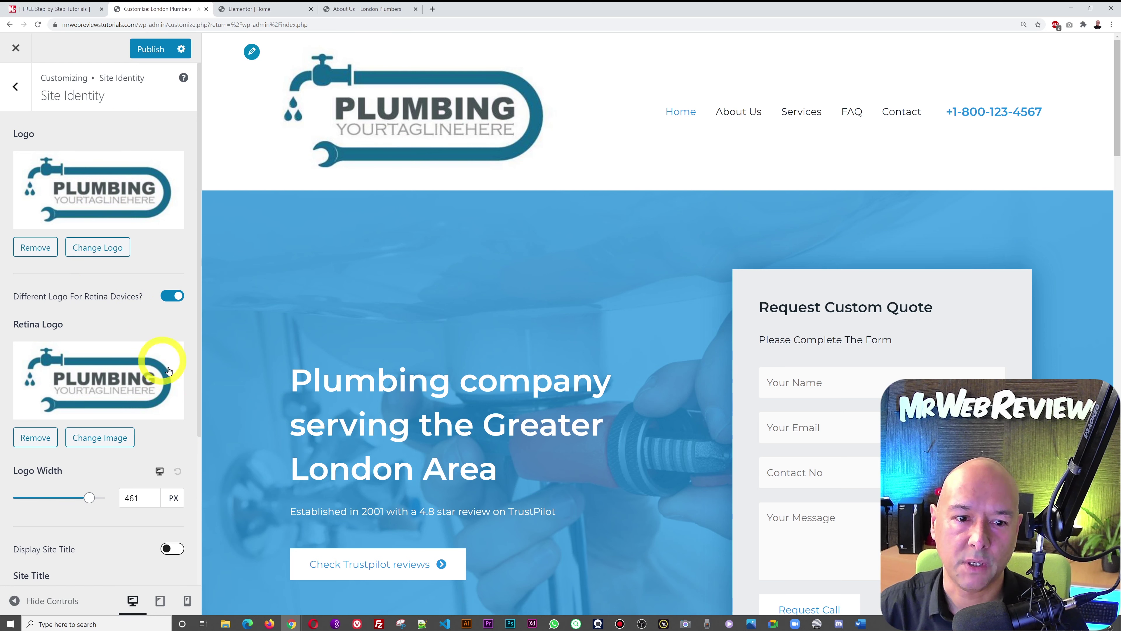
click(155, 49)
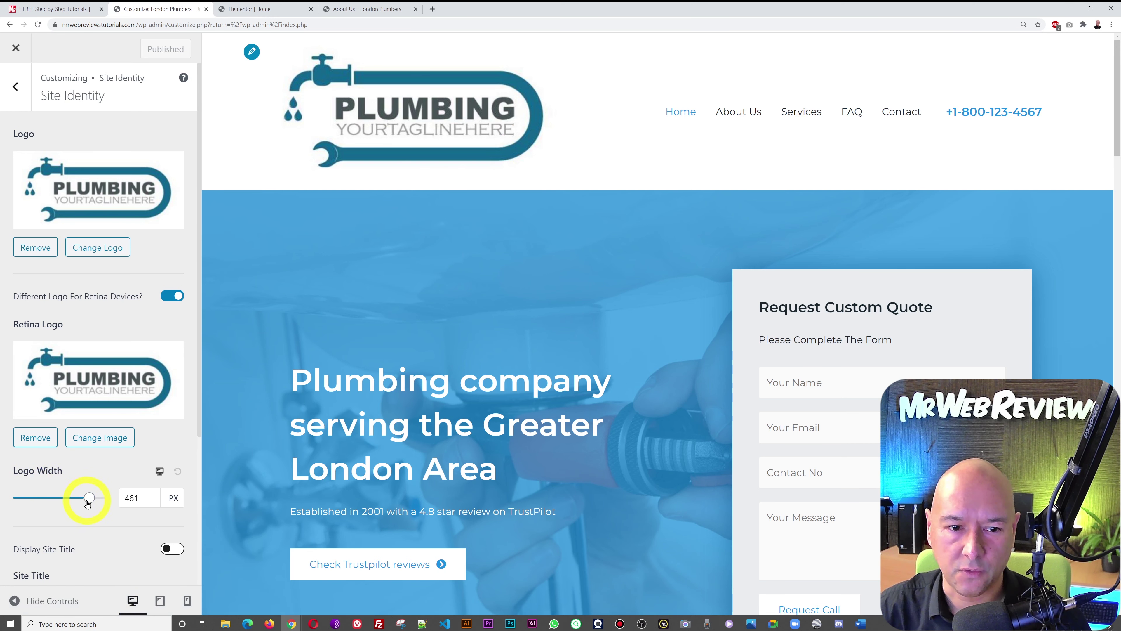
Shrink the logo width to 235 px, publish it, and switch to the About Us page.
drag(89, 503, 51, 499)
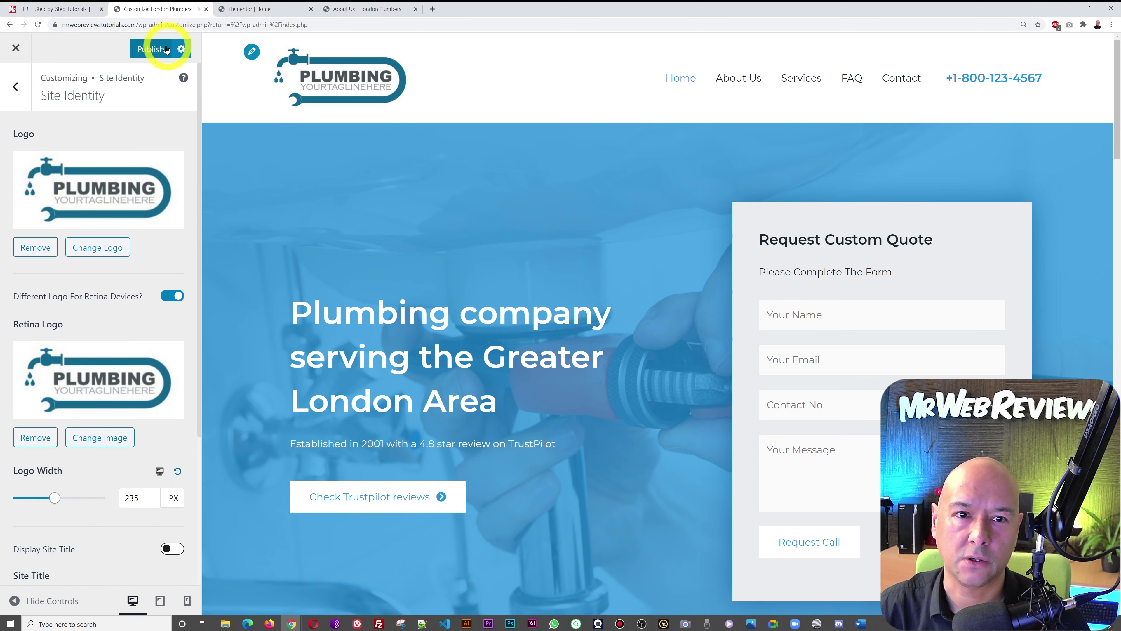
click(149, 48)
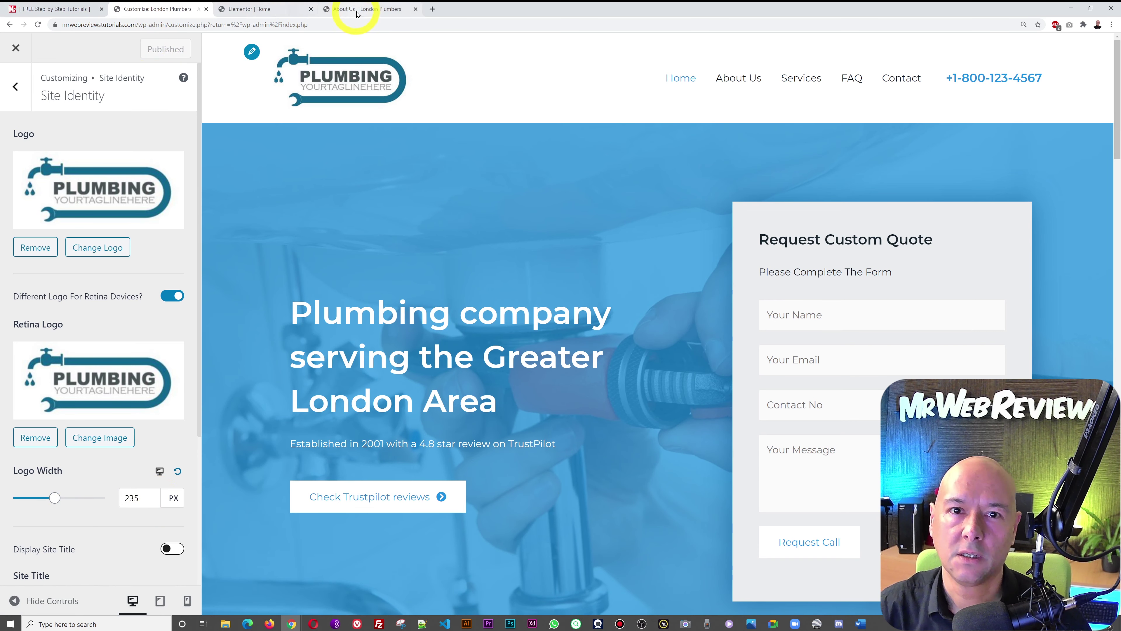
click(352, 10)
Reload the About Us page to check the new logo, then return to the Customizer.
key(F5)
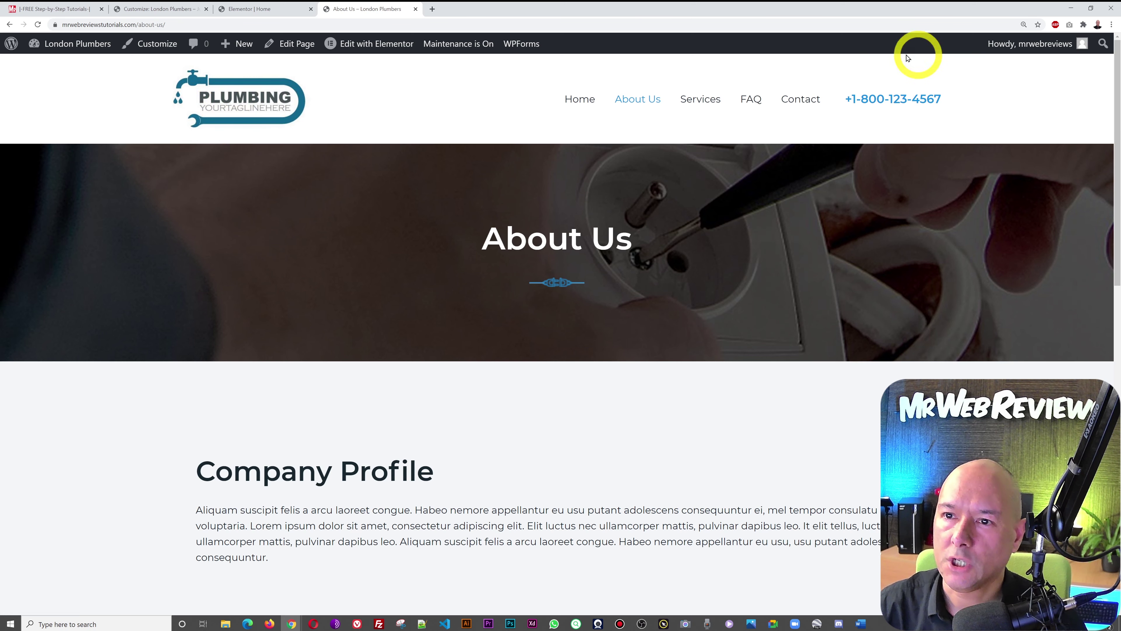
click(157, 9)
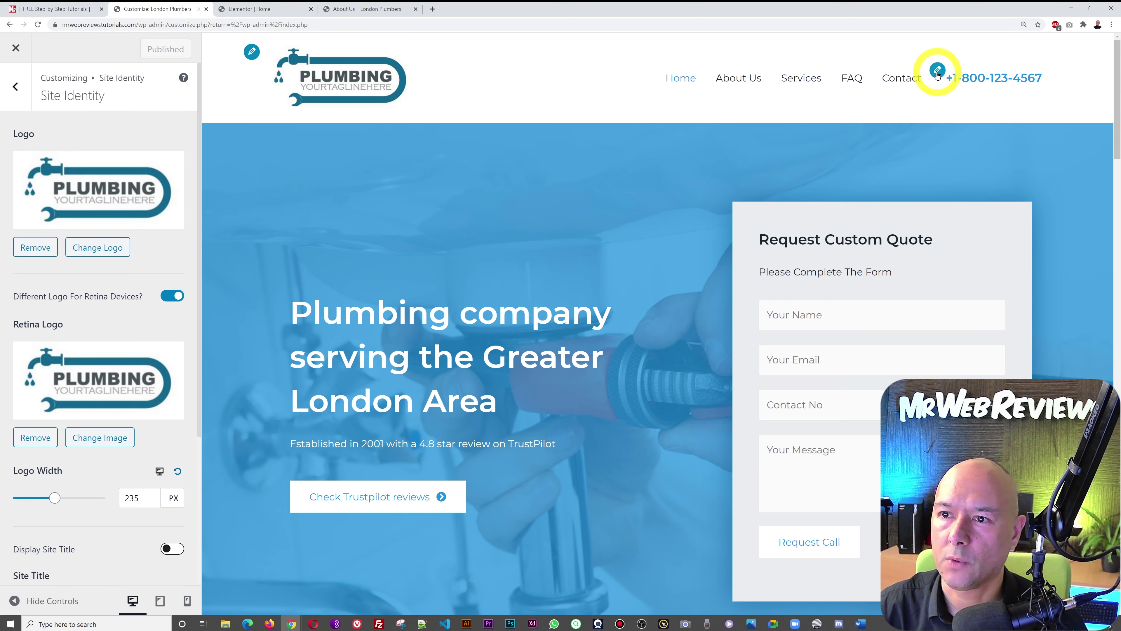
Open the header phone-number Text widget and show its HTML code in the Text view.
click(937, 71)
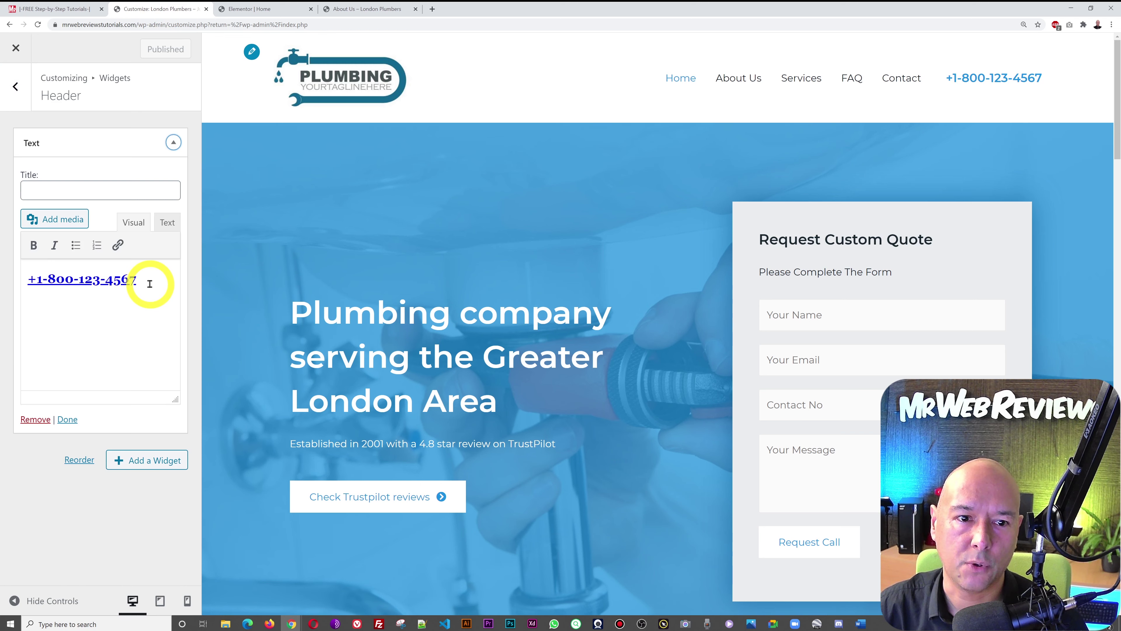
click(173, 222)
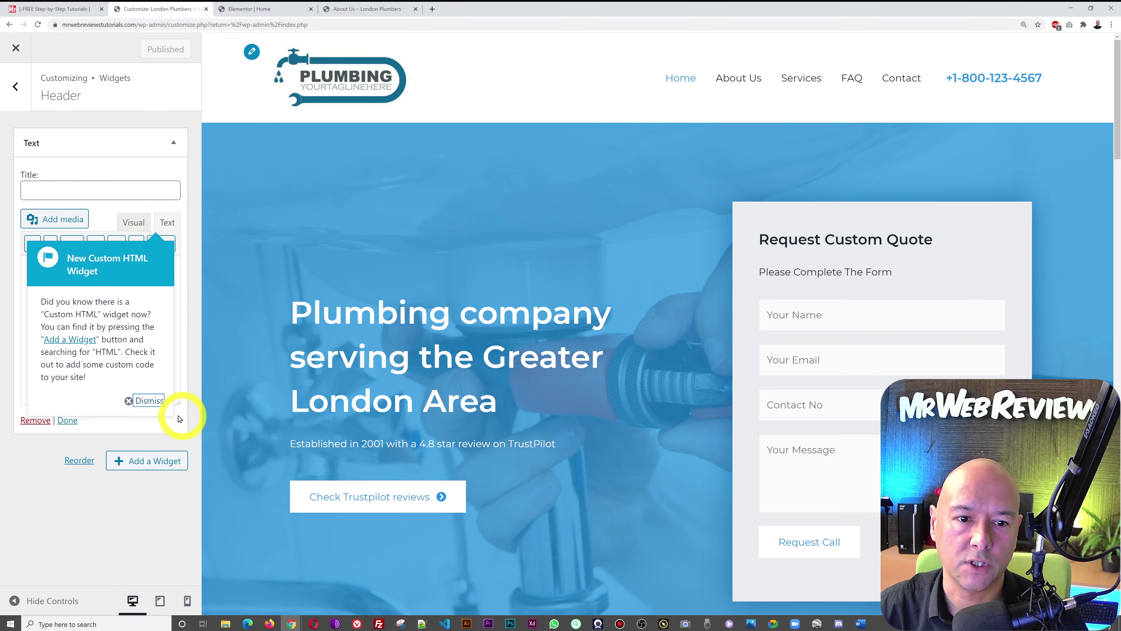
click(149, 400)
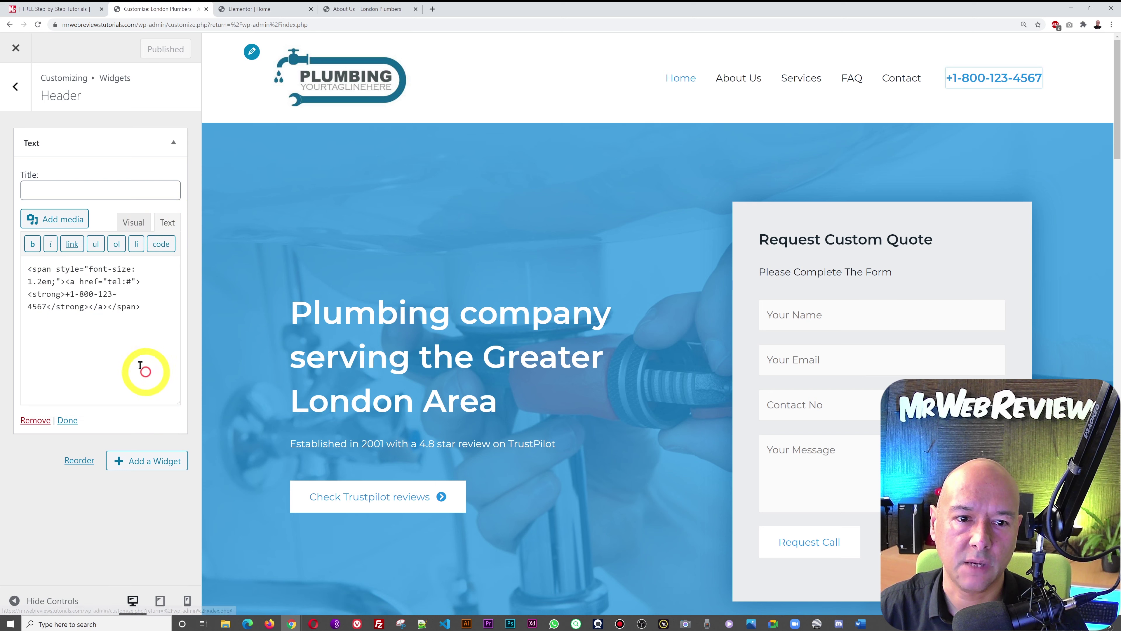
click(134, 232)
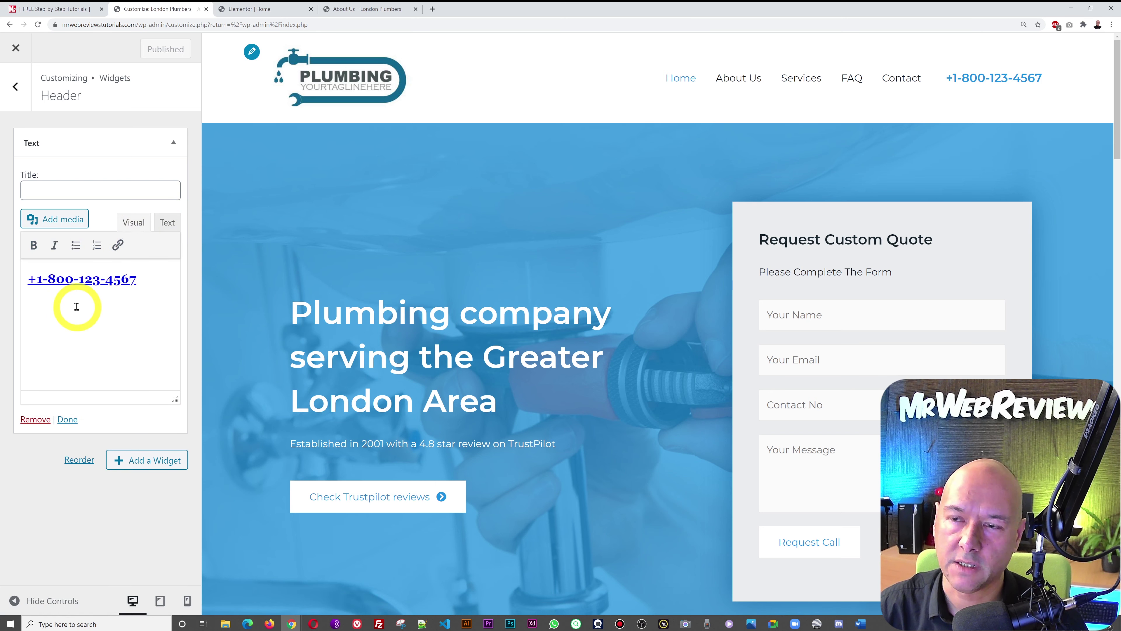
click(167, 222)
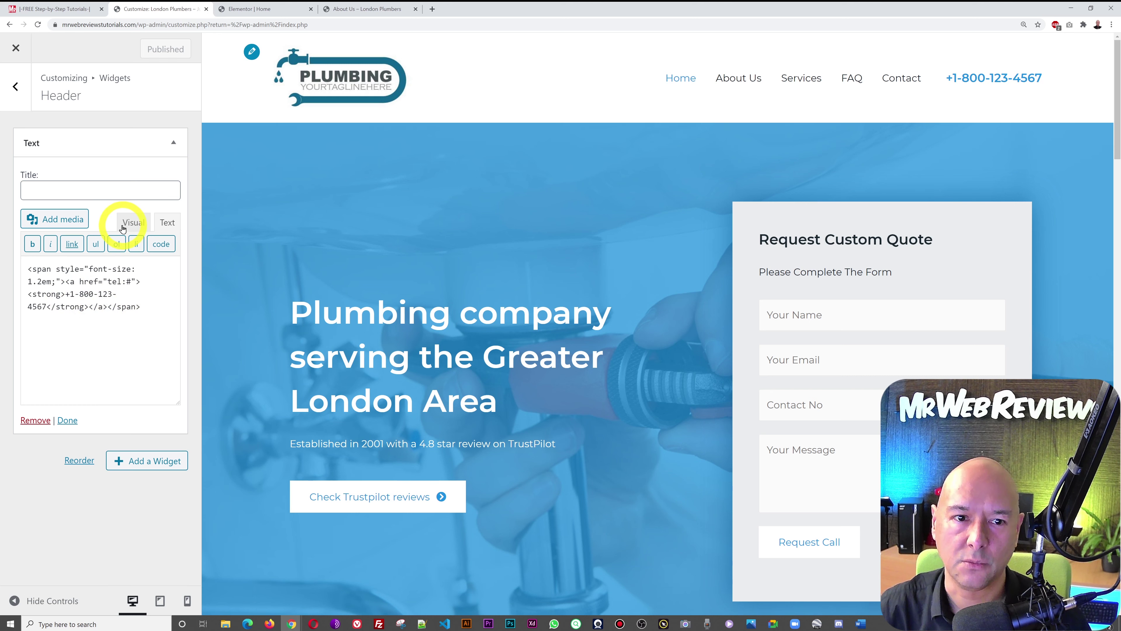
Replace the old phone number in the widget code with the new number and publish.
click(48, 295)
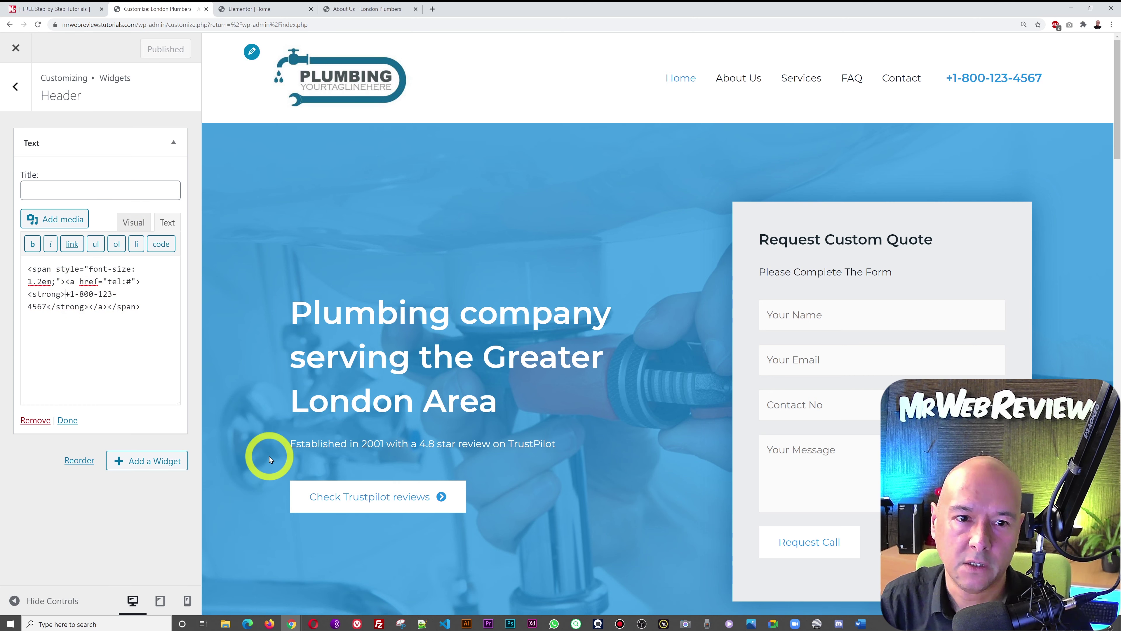
key(shift+Right)
key(shift+Right)
key(shift+Right)
key(shift+Right)
key(shift+Right)
key(shift+Right)
key(shift+Right)
key(shift+Right)
key(shift+Right)
key(shift+Right)
key(shift+Right)
key(shift+Right)
key(shift+Right)
key(shift+Right)
key(shift+Right)
key(shift+Right)
key(shift+Right)
key(shift+Right)
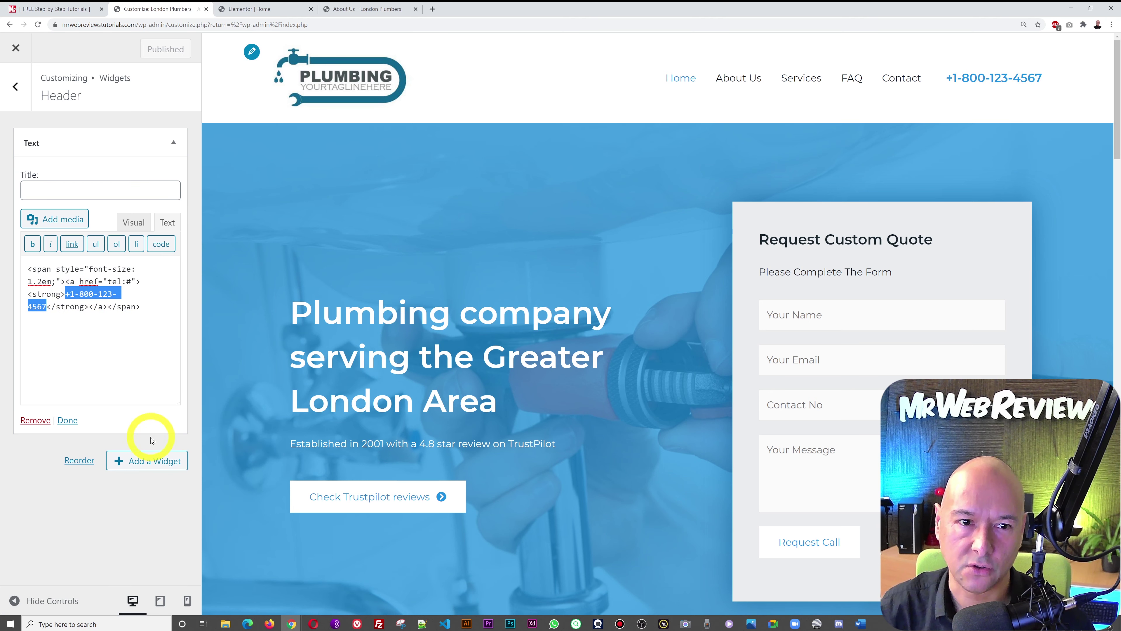
key(BackSpace)
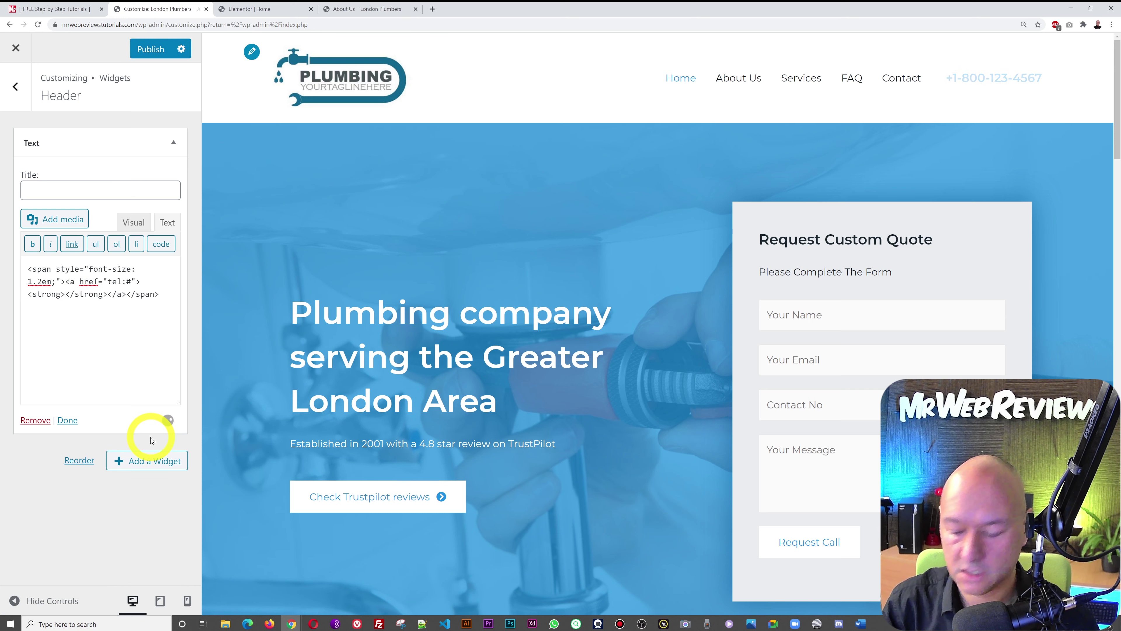
text(01 234 56)
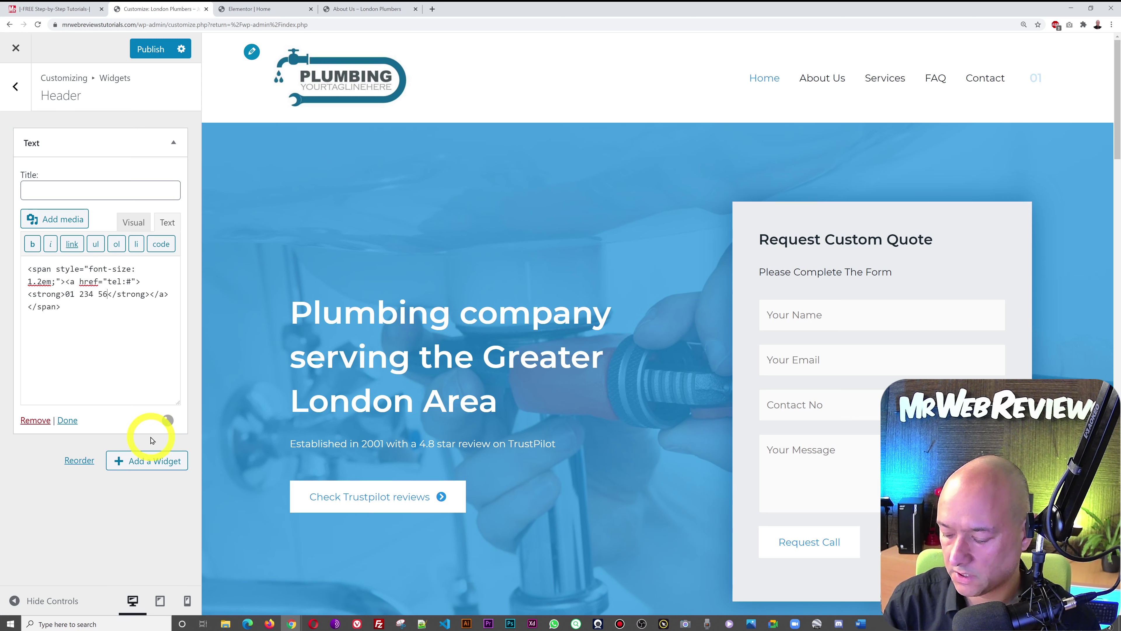
text(78)
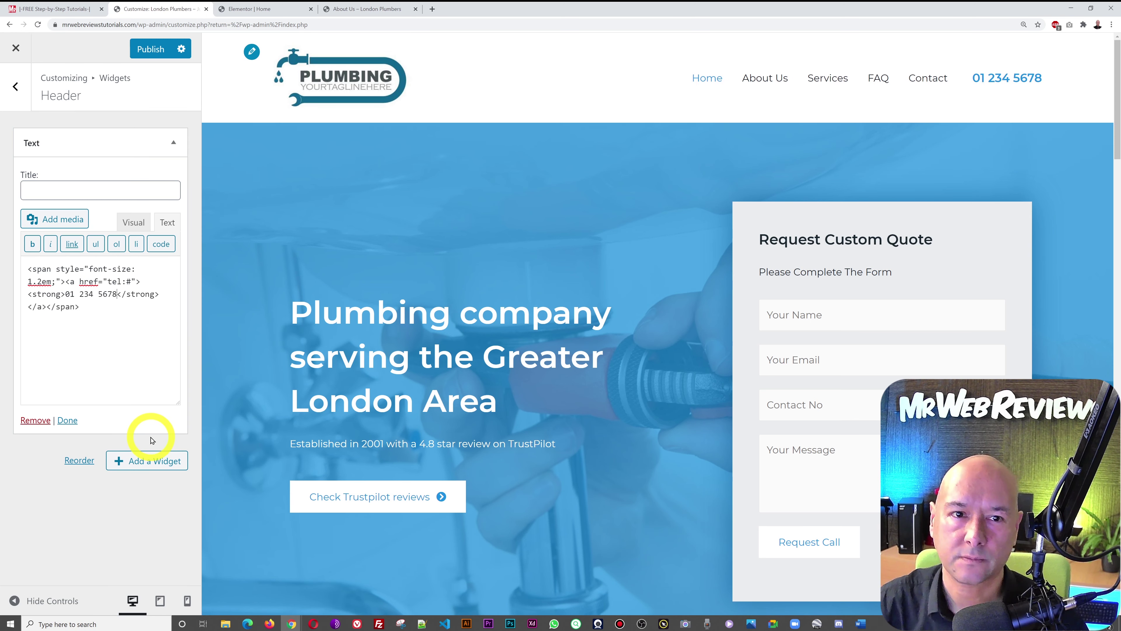
click(154, 47)
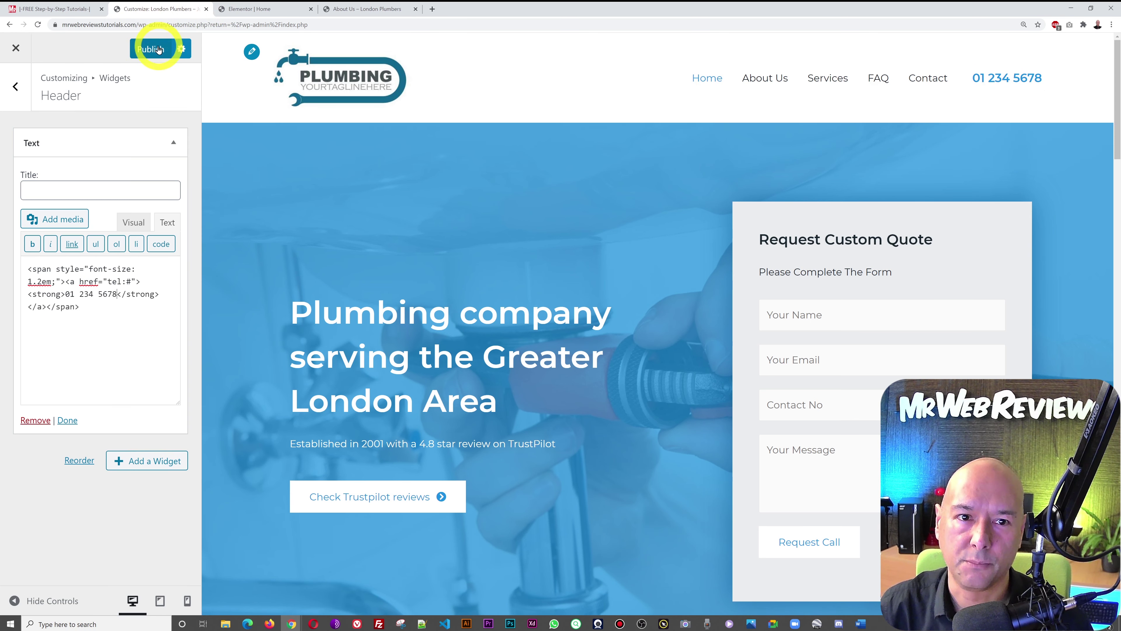
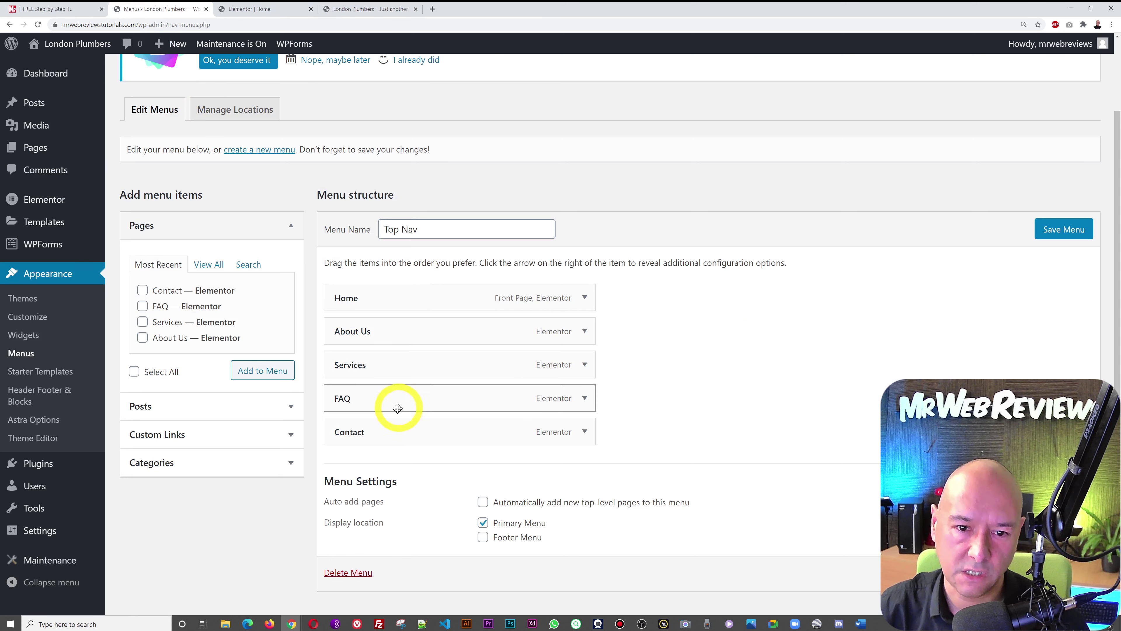
Remove the FAQ item from the Top Nav menu and save the menu.
click(584, 397)
scroll(717, 399, down, 1)
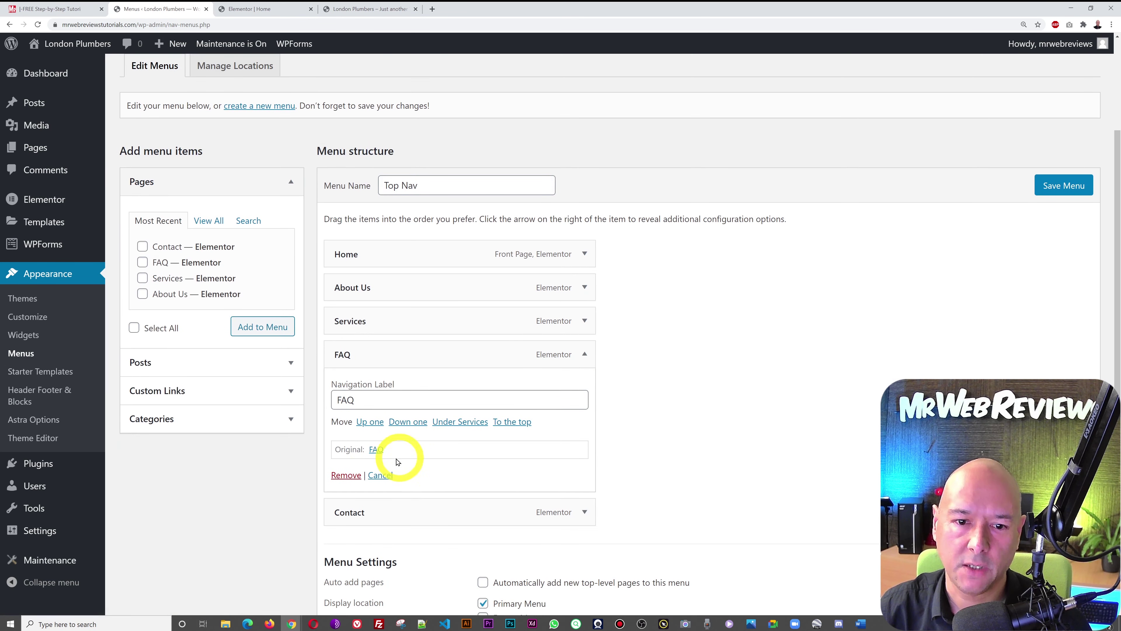
click(346, 477)
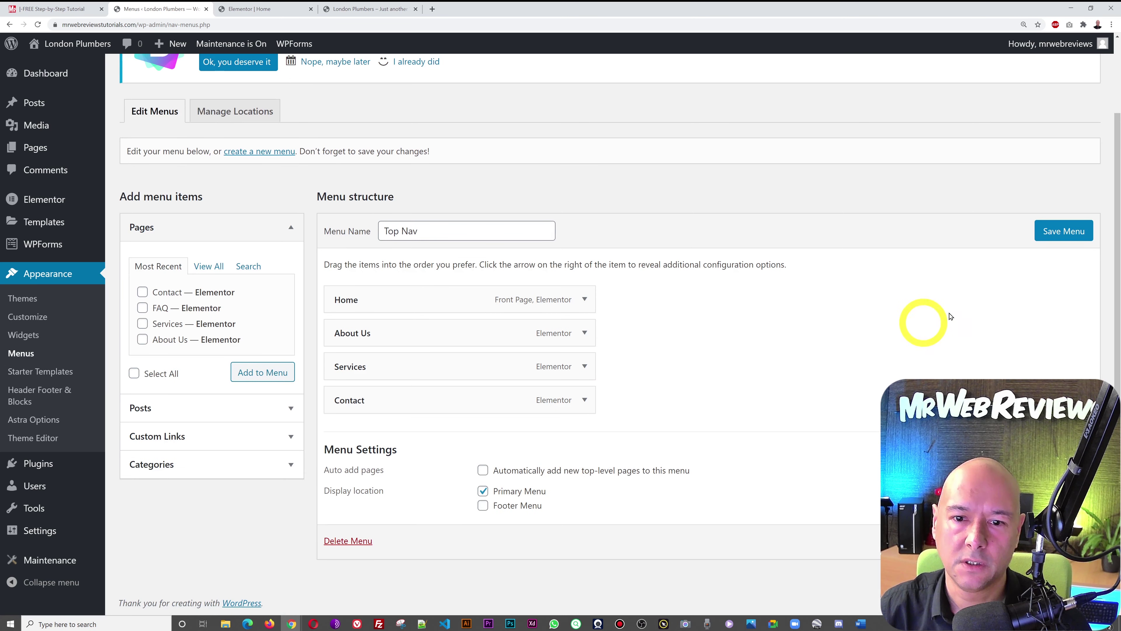
click(1050, 231)
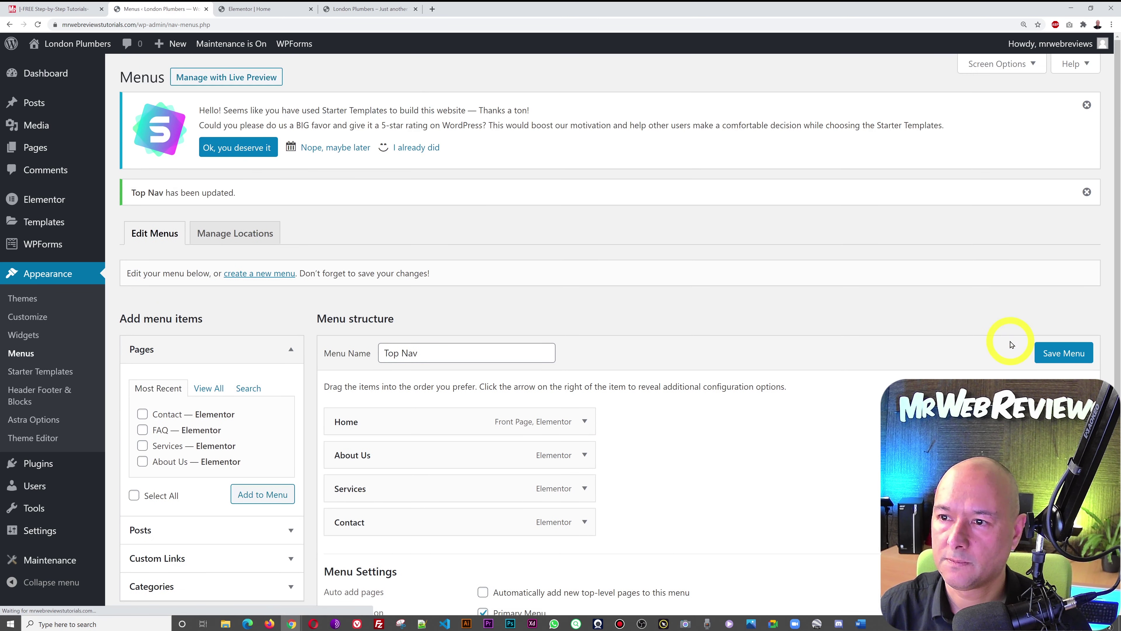
Reload the live site to confirm the header no longer lists FAQ.
click(369, 11)
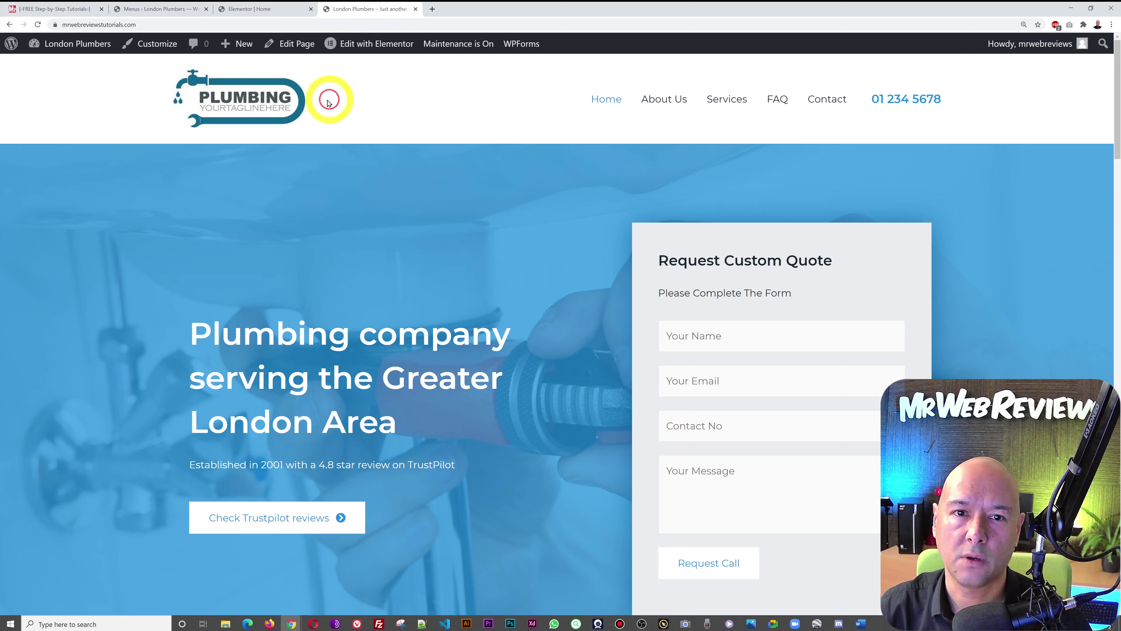
click(278, 101)
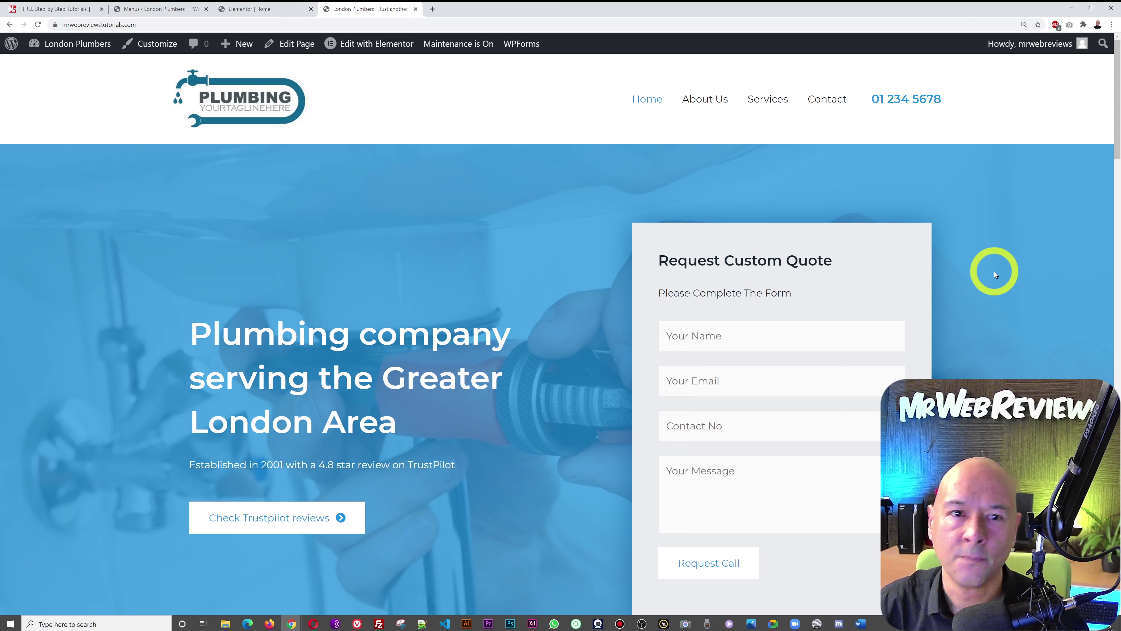
click(157, 9)
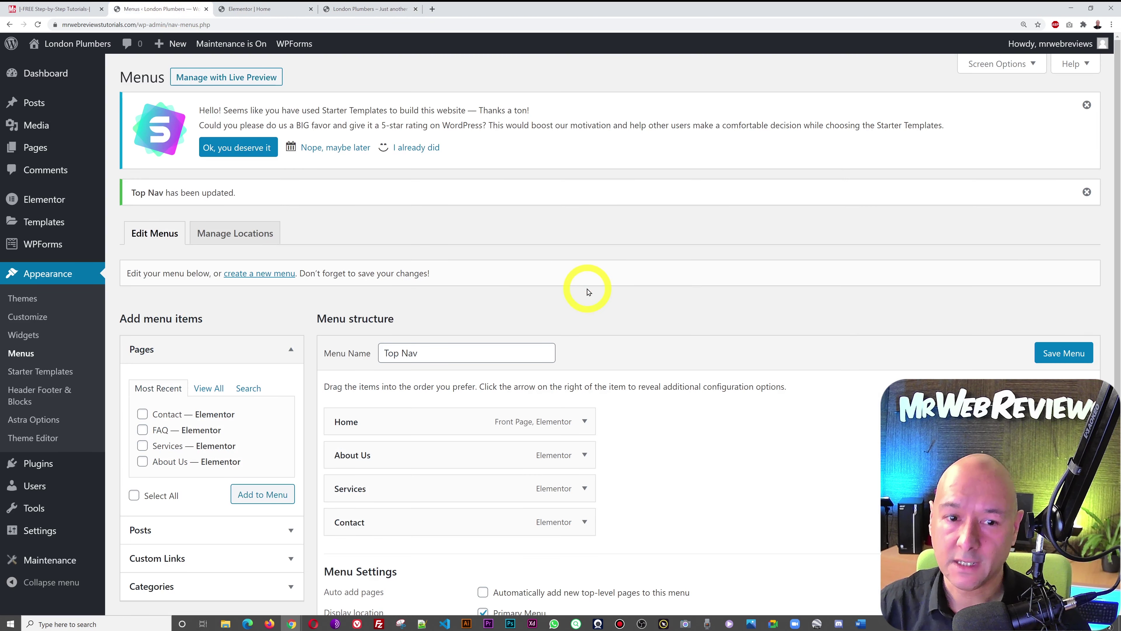
scroll(719, 349, down, 1)
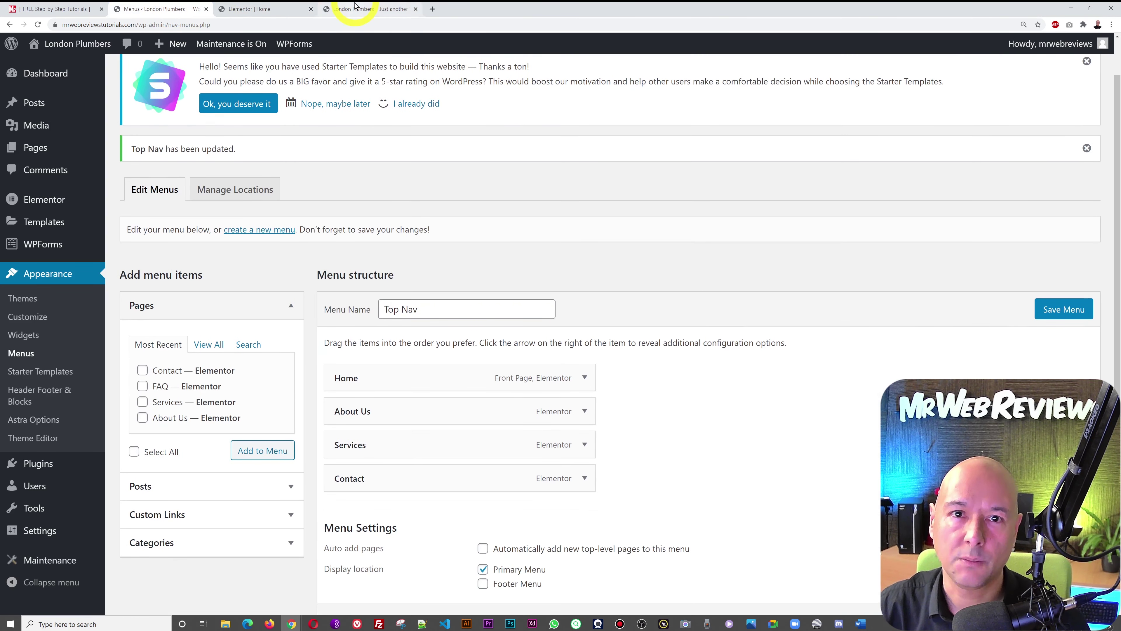
click(358, 9)
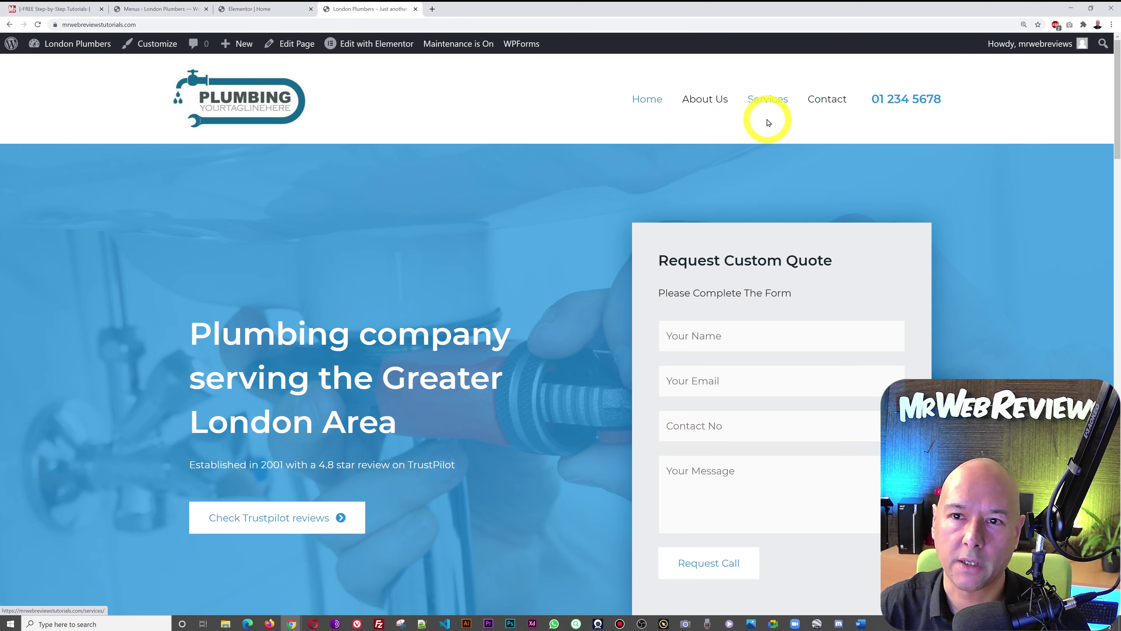
click(135, 9)
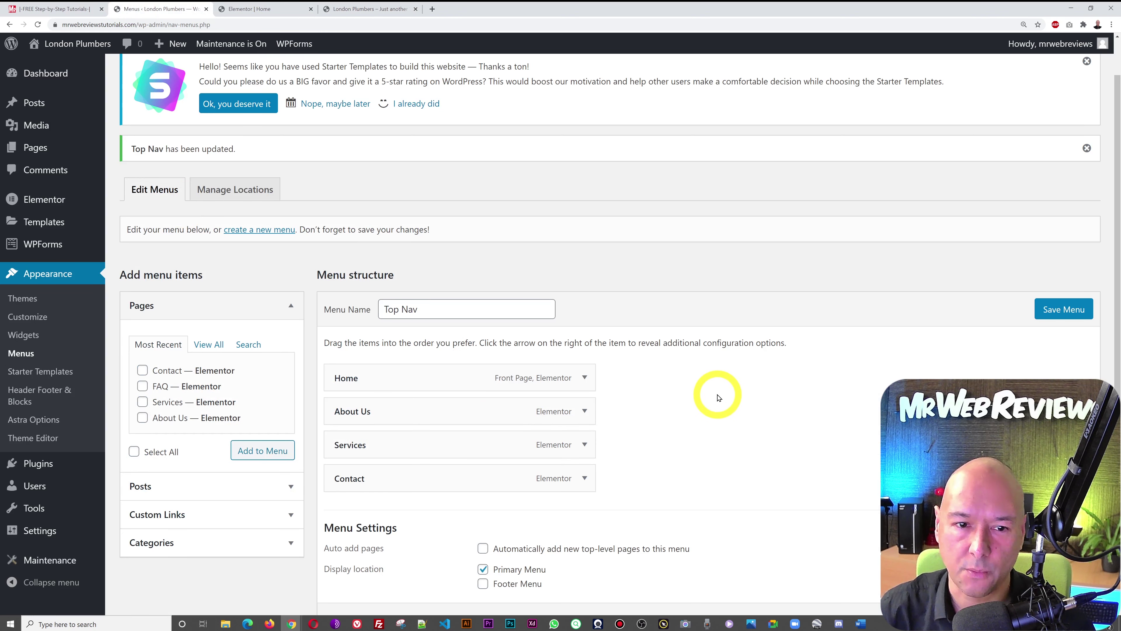
Add a custom link to mrwebrevies.com labelled Custom Link to the menu.
click(292, 515)
click(277, 405)
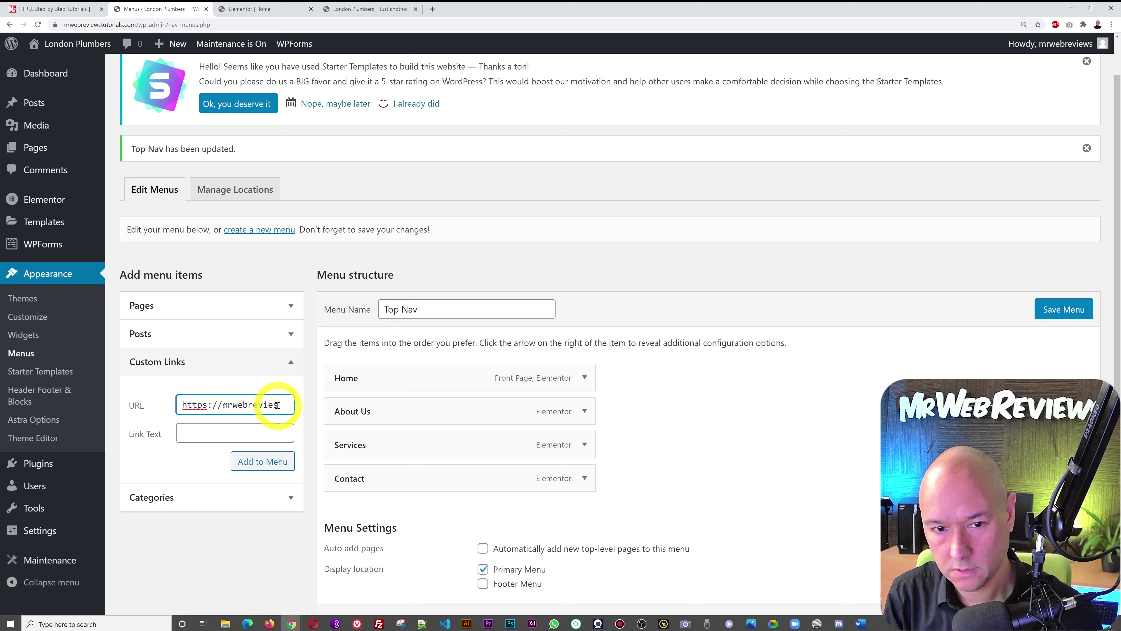
text(mrwebrevies.com)
click(250, 432)
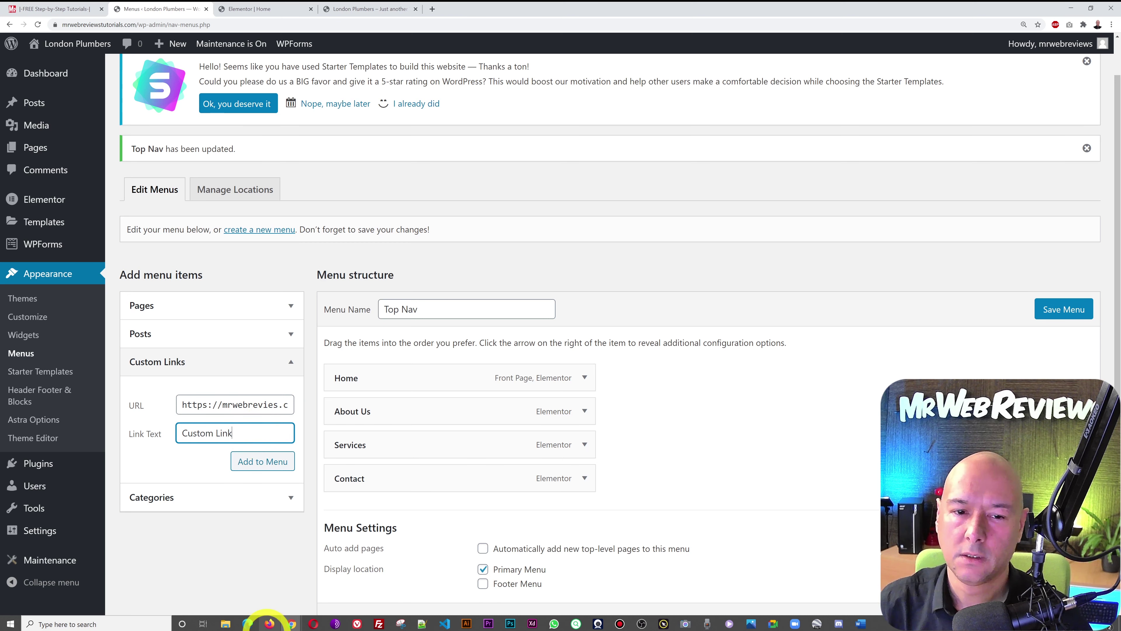
click(257, 472)
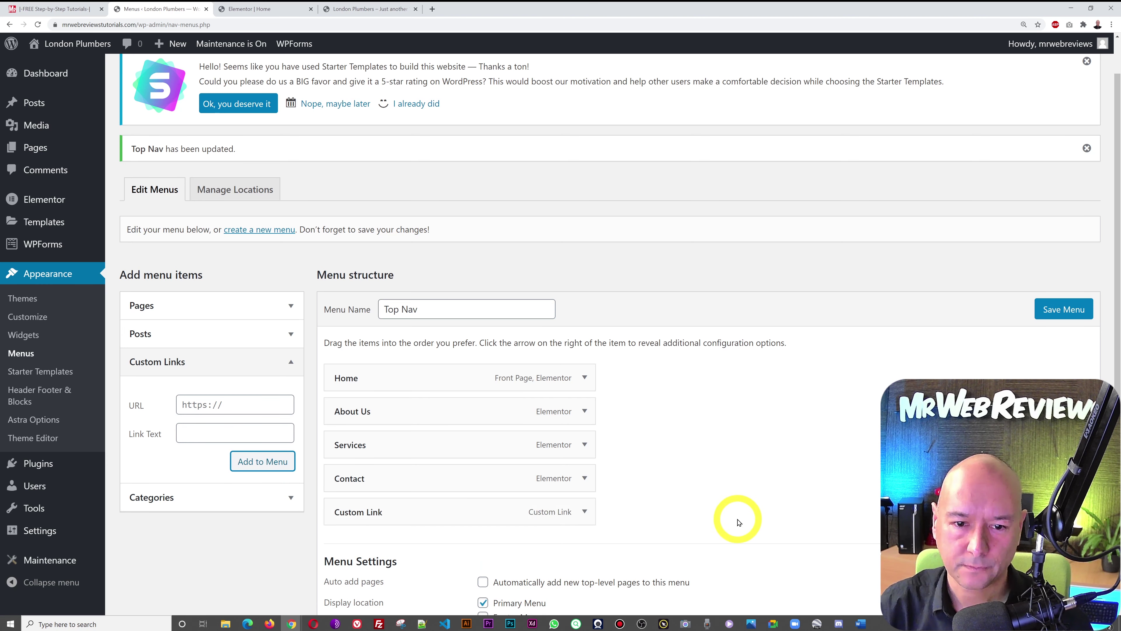
Move Custom Link right after Home, save the menu, and check it on the live site.
drag(511, 515, 503, 416)
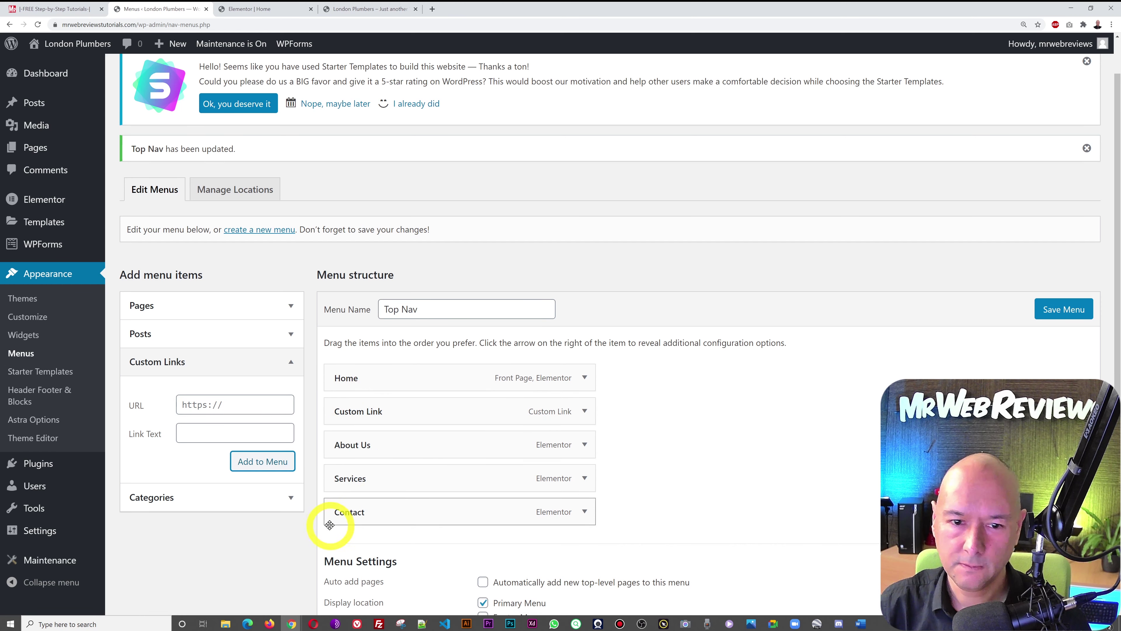
click(1063, 310)
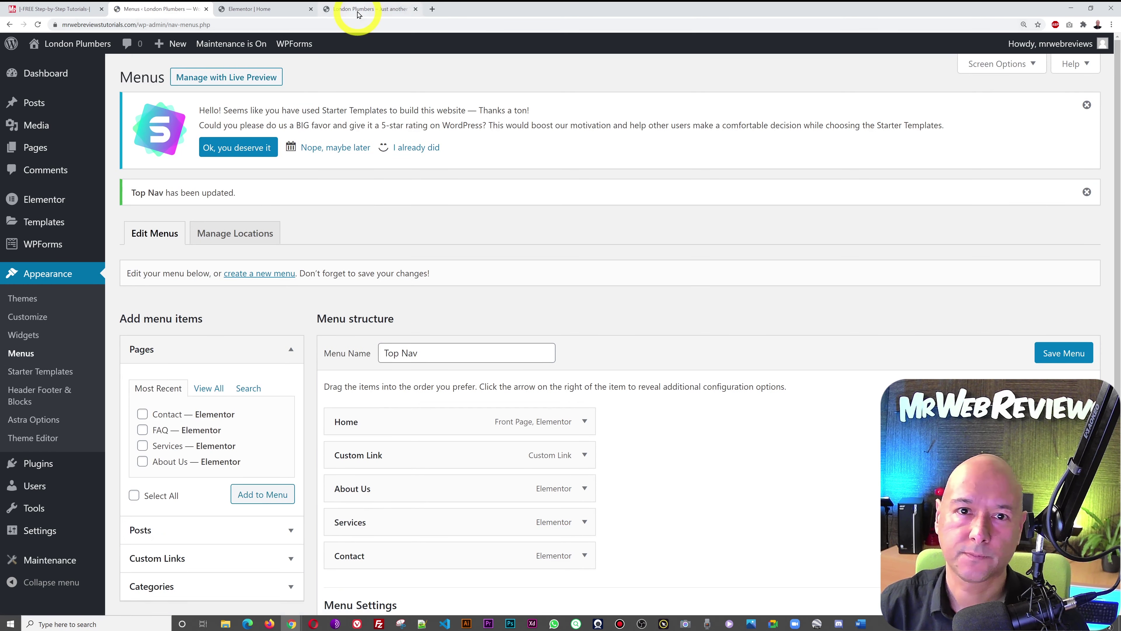
click(366, 9)
click(38, 24)
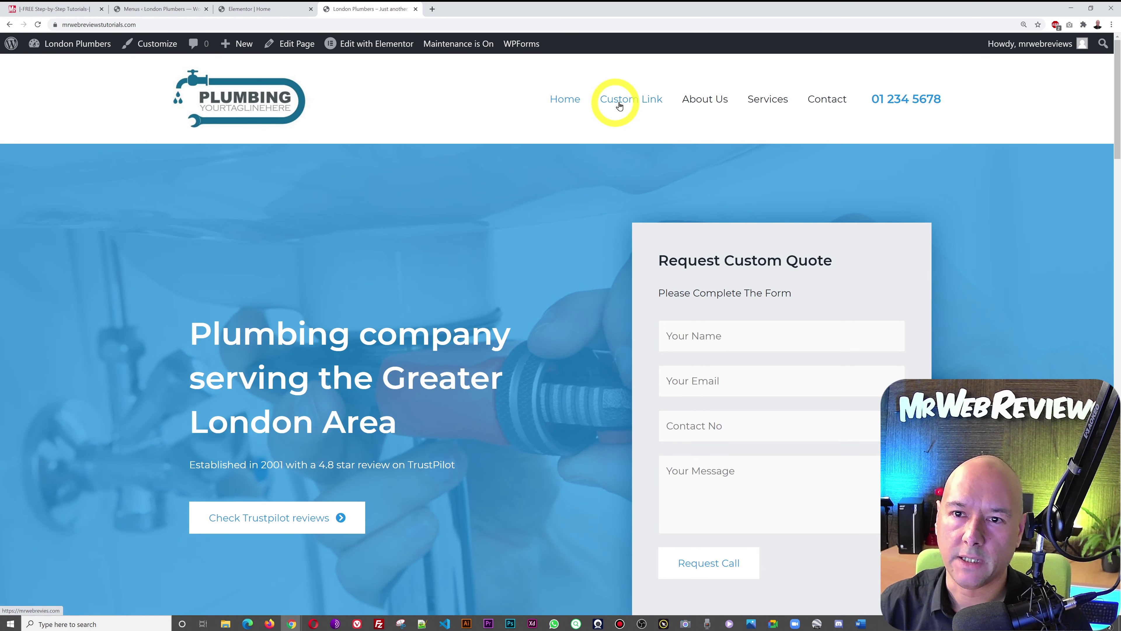
click(159, 9)
scroll(418, 445, down, 1)
scroll(520, 345, down, 3)
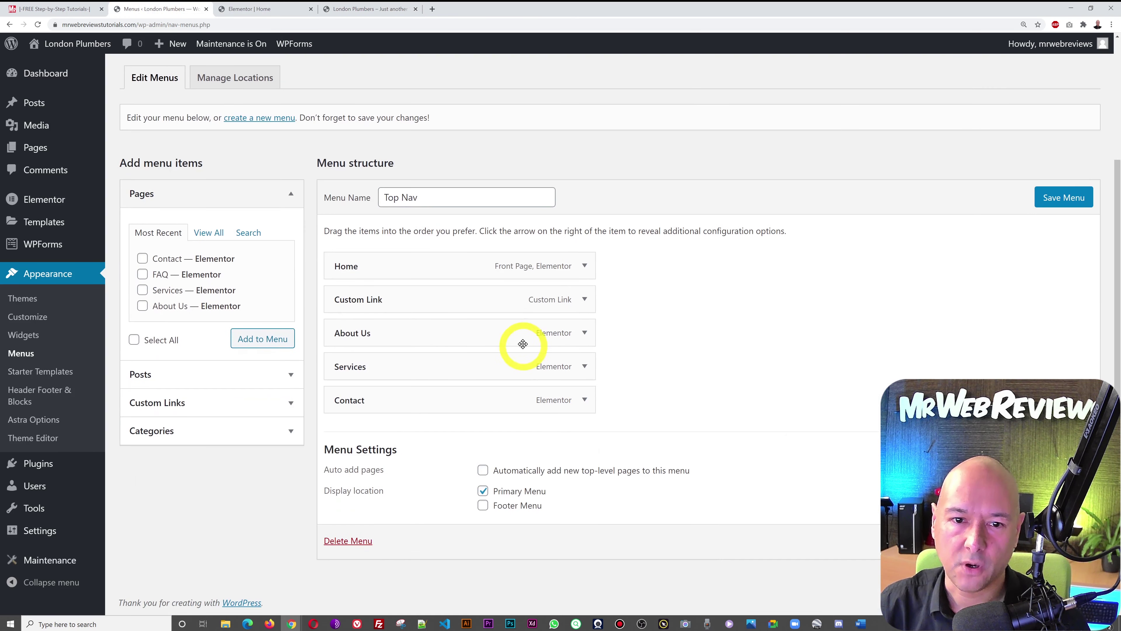
Nest Custom Link under About Us, save, and check the dropdown on the live site.
drag(433, 311, 463, 374)
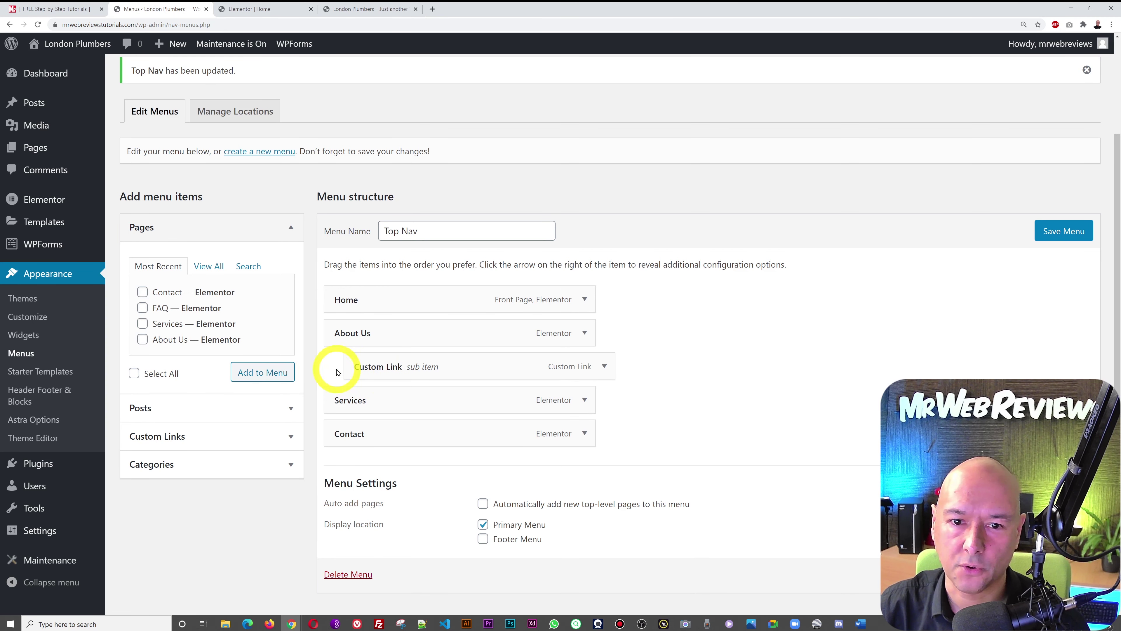
click(1076, 233)
click(369, 9)
mouse_move(703, 100)
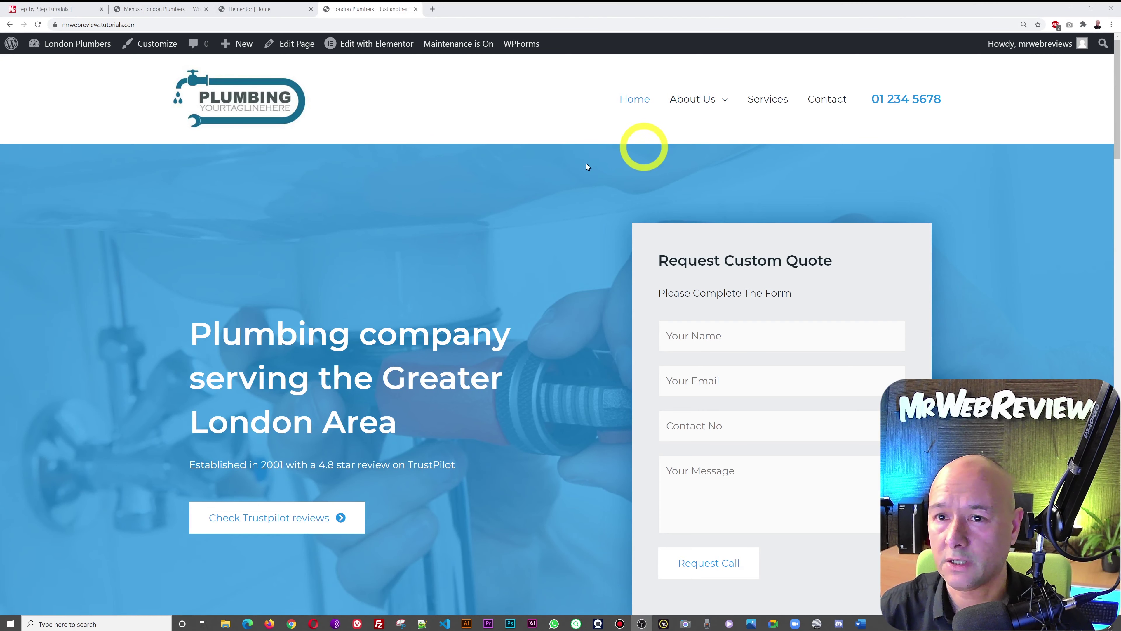
Remove Custom Link from the menu, save, and reload the live homepage.
click(157, 9)
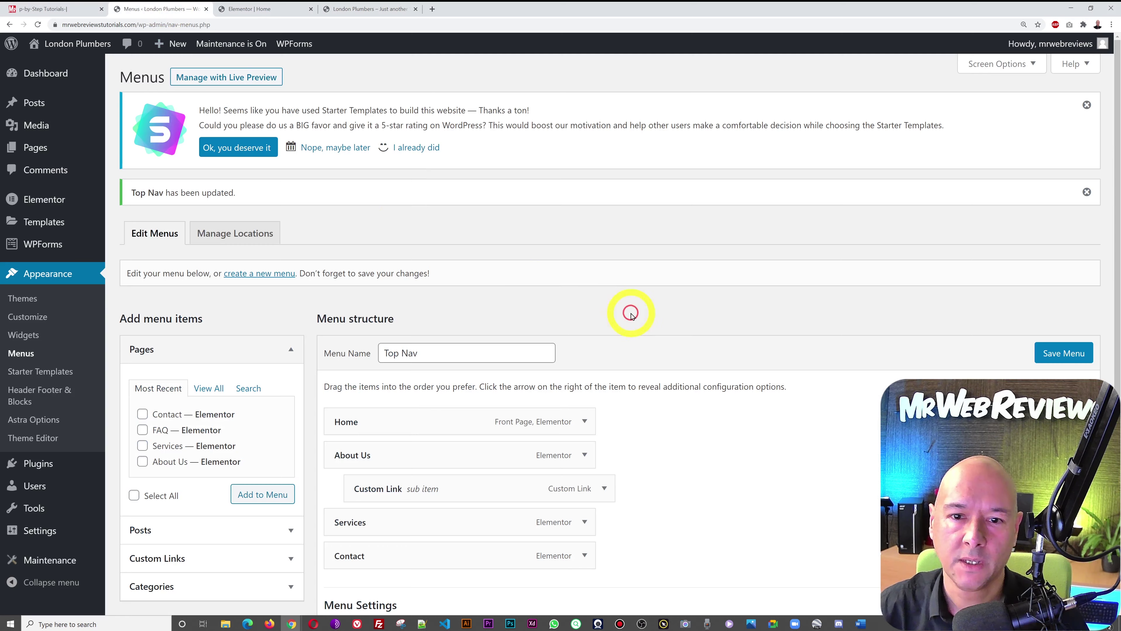
scroll(631, 311, down, 3)
click(605, 333)
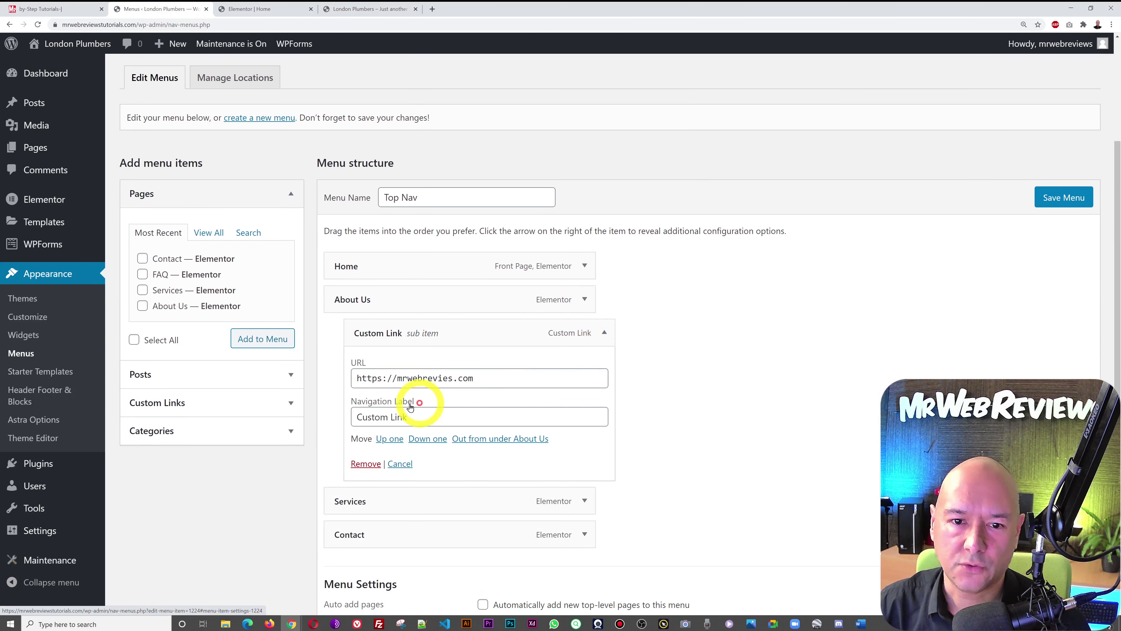
click(379, 463)
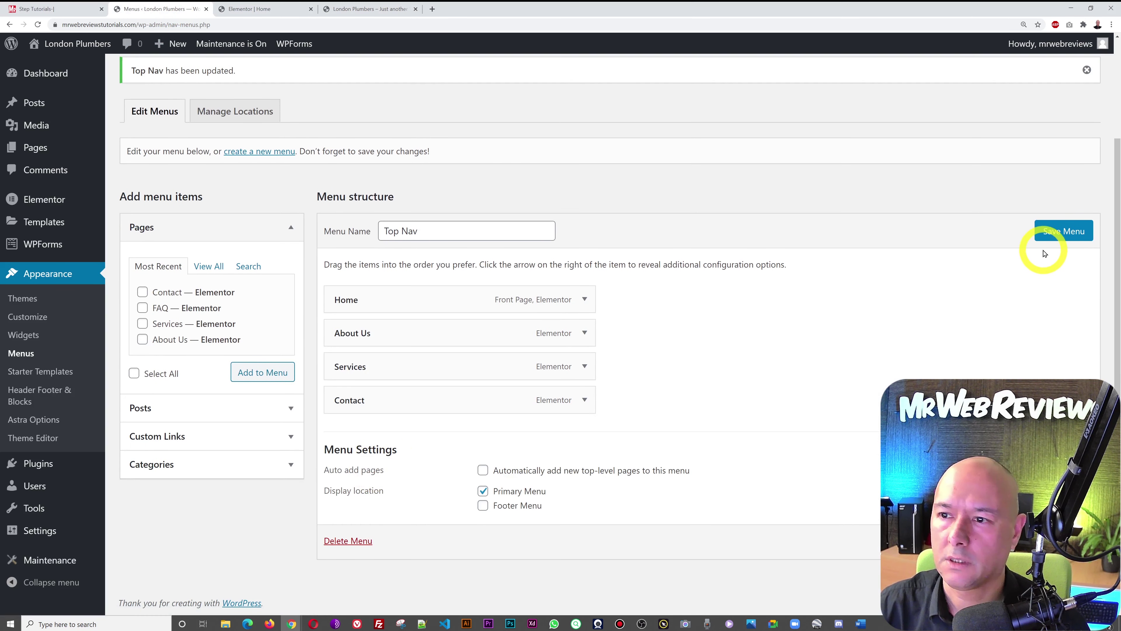
click(1057, 231)
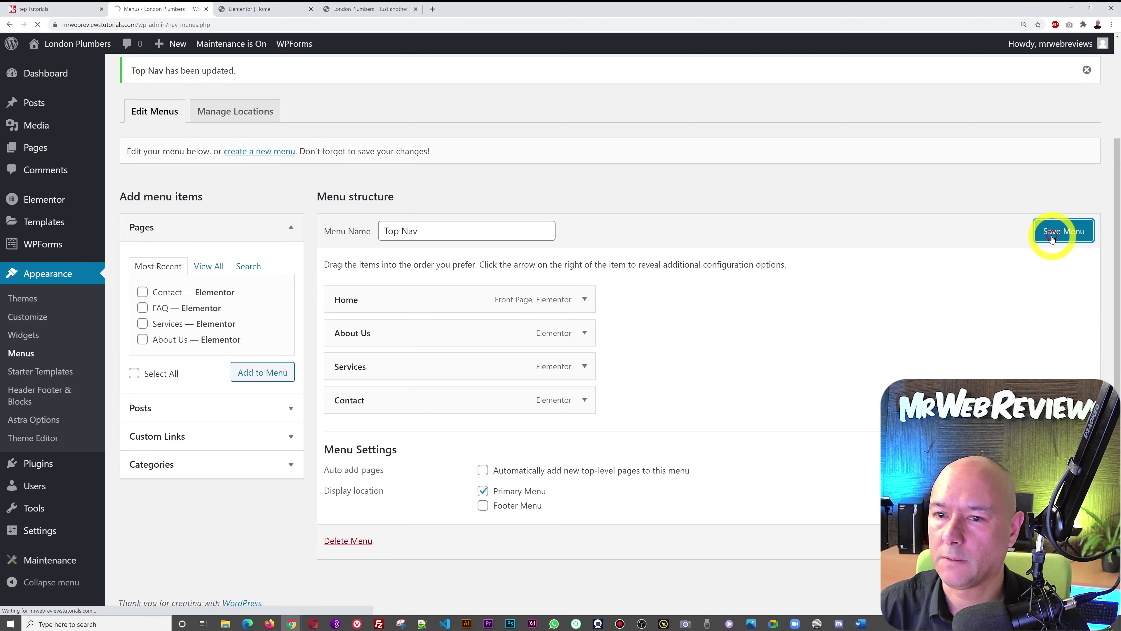
click(367, 9)
key(F5)
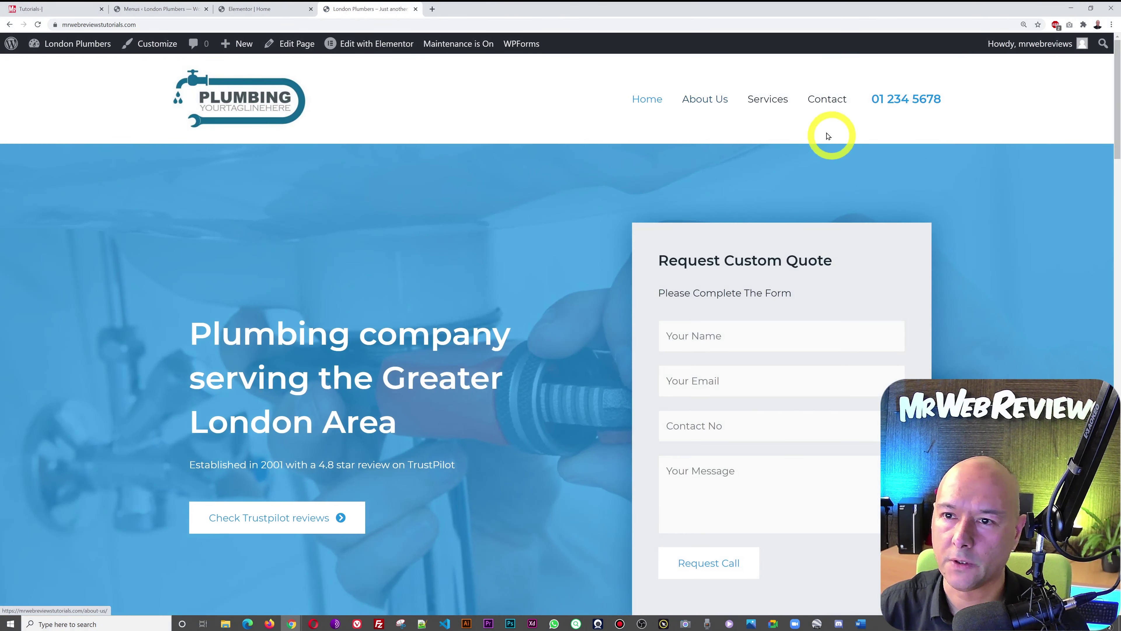
Review the live homepage down to its footer, then return to the WordPress admin.
scroll(957, 225, down, 10)
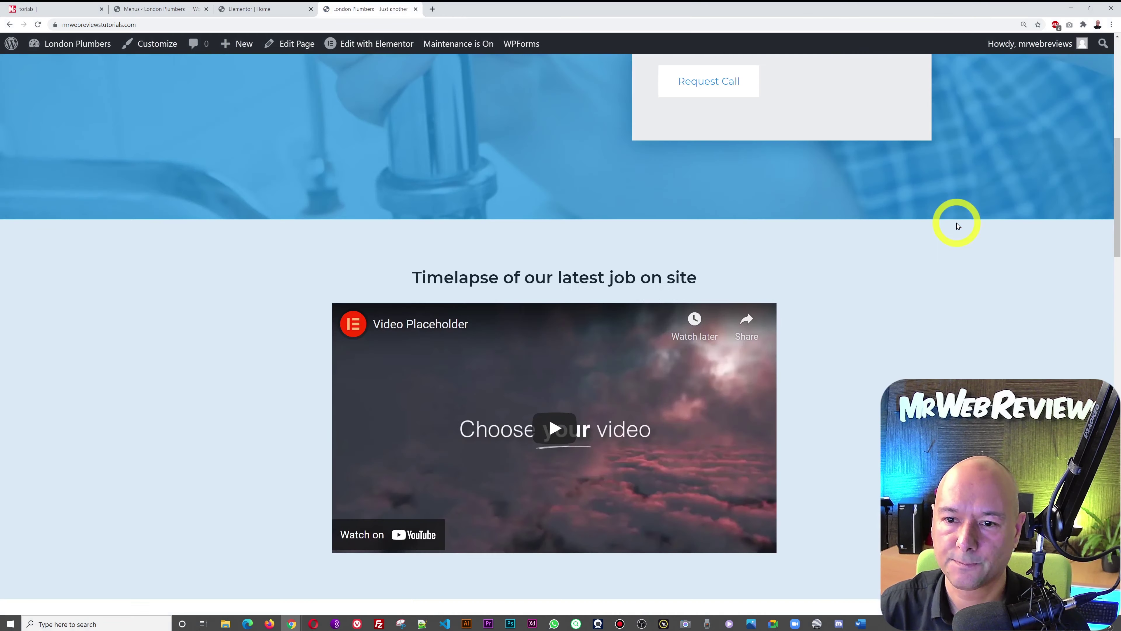
scroll(957, 225, up, 10)
scroll(1025, 224, down, 20)
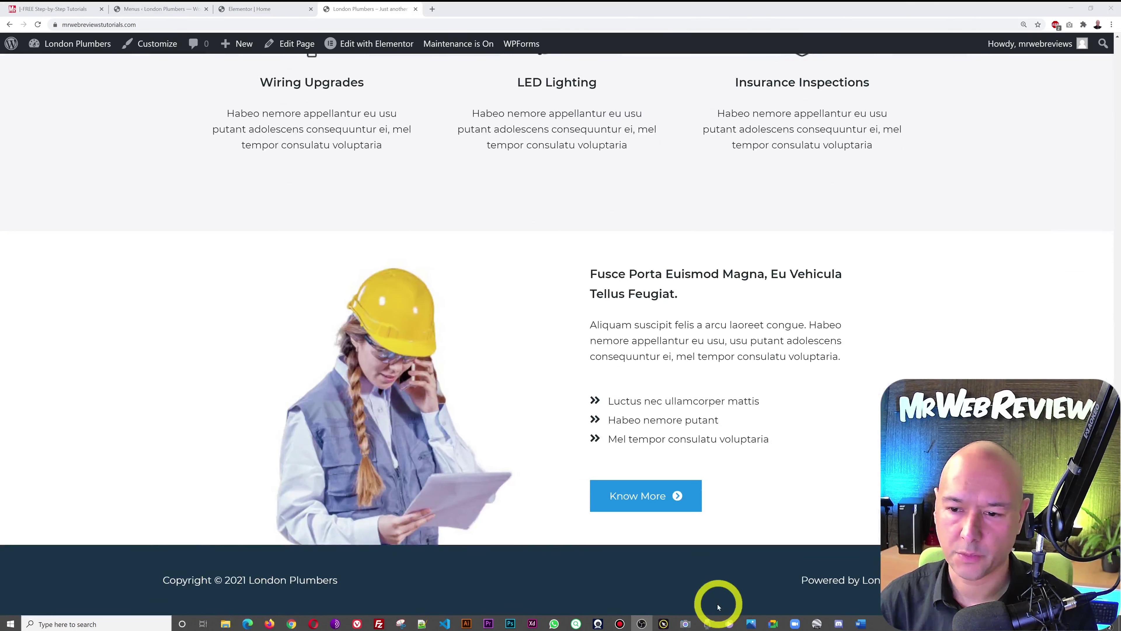
click(135, 10)
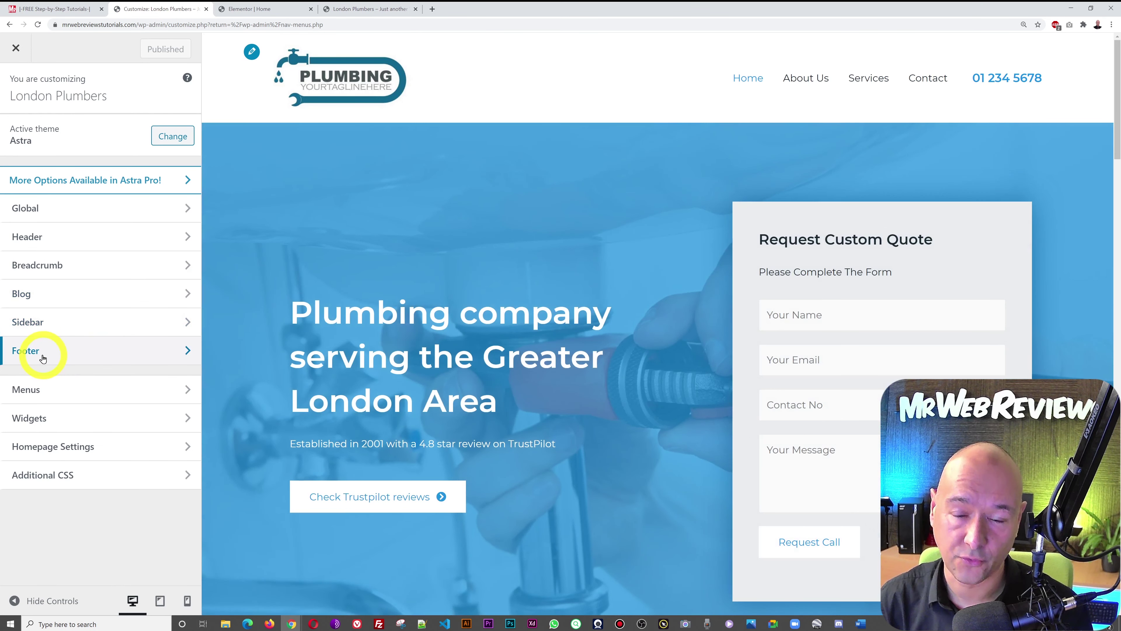
Open the Customizer's Footer Bar settings showing the copyright and 'Powered by [site_title]' texts.
click(43, 358)
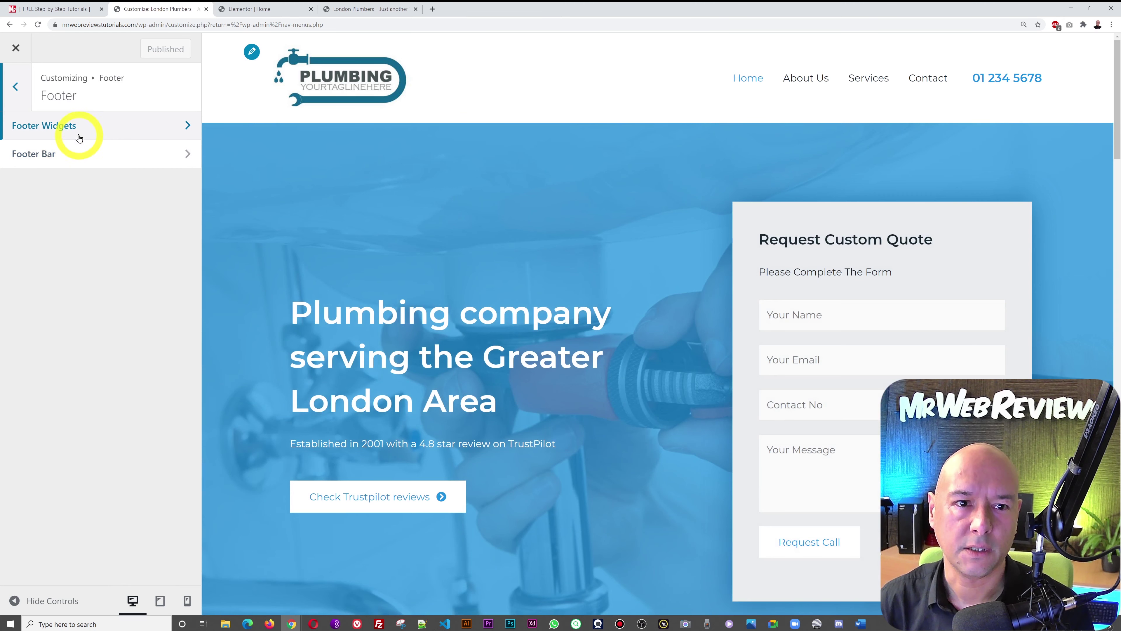
click(80, 126)
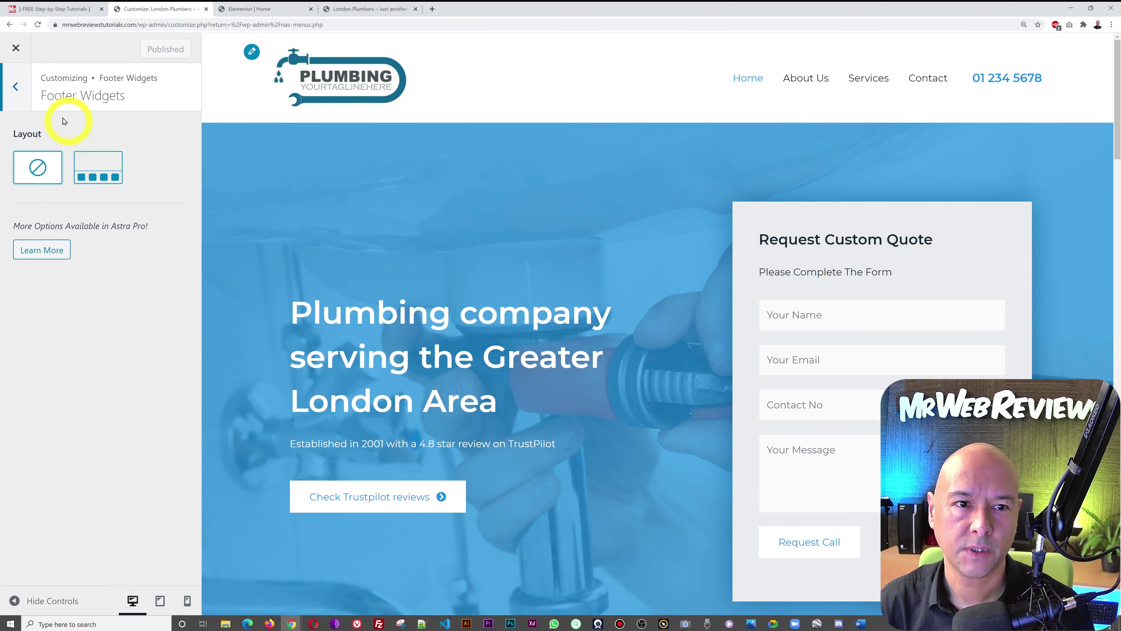
click(17, 99)
click(45, 155)
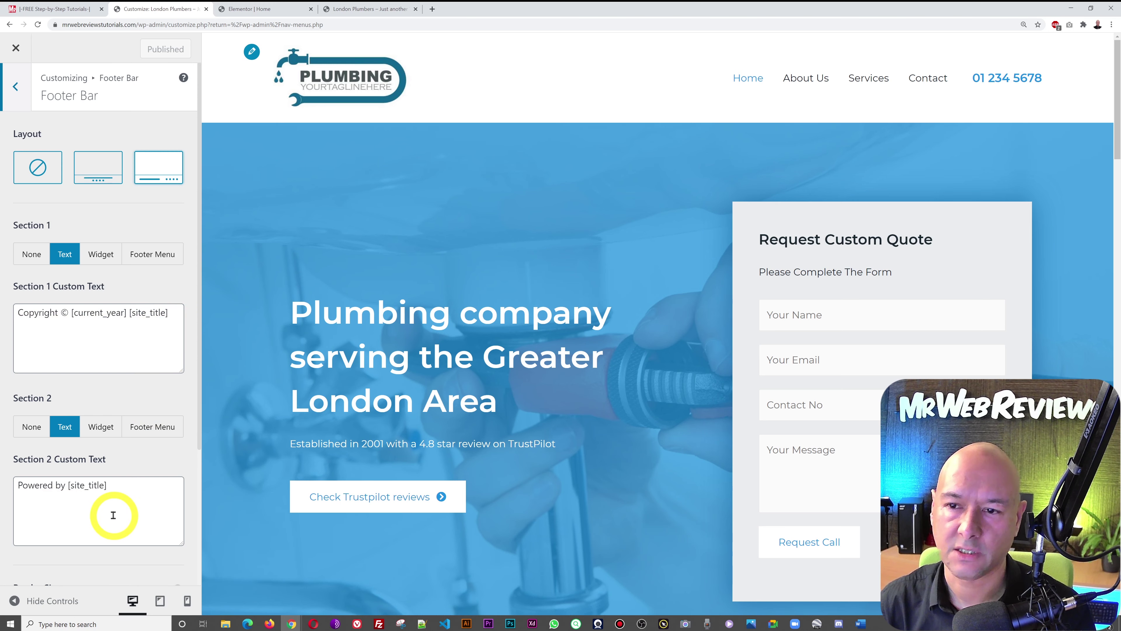
Compare the footer on the live site, then close the Customizer.
click(391, 9)
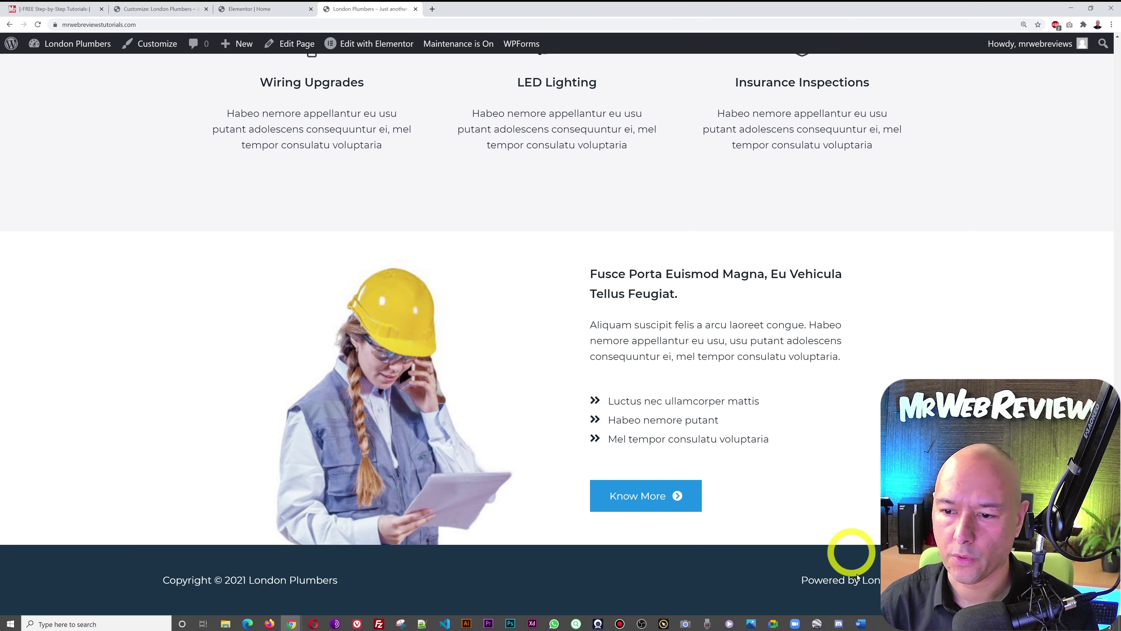
click(131, 8)
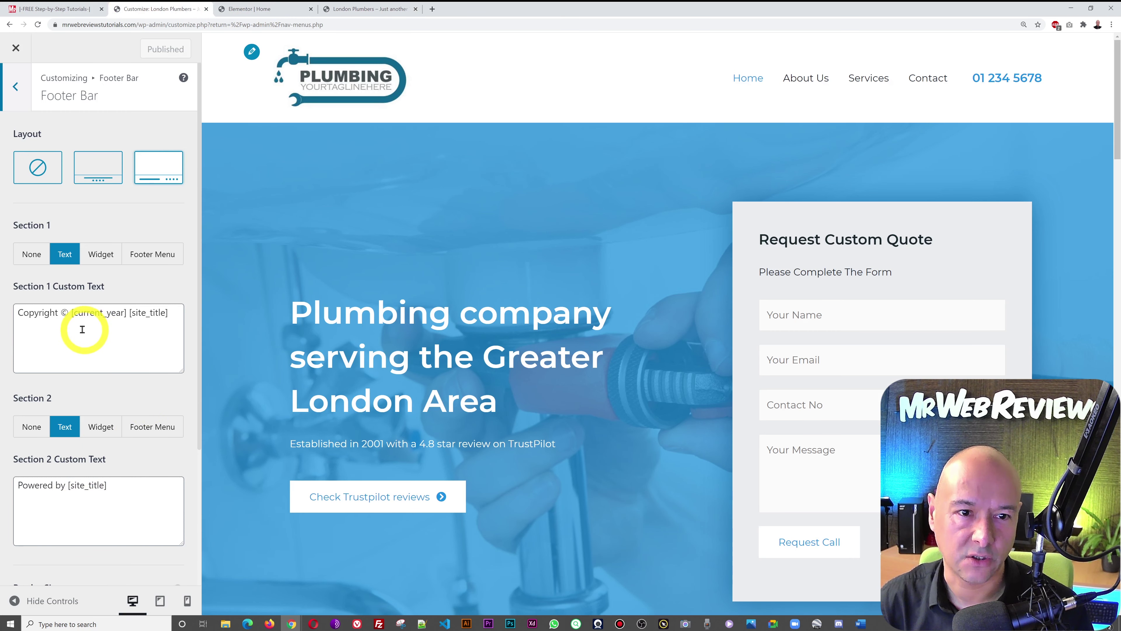
click(14, 48)
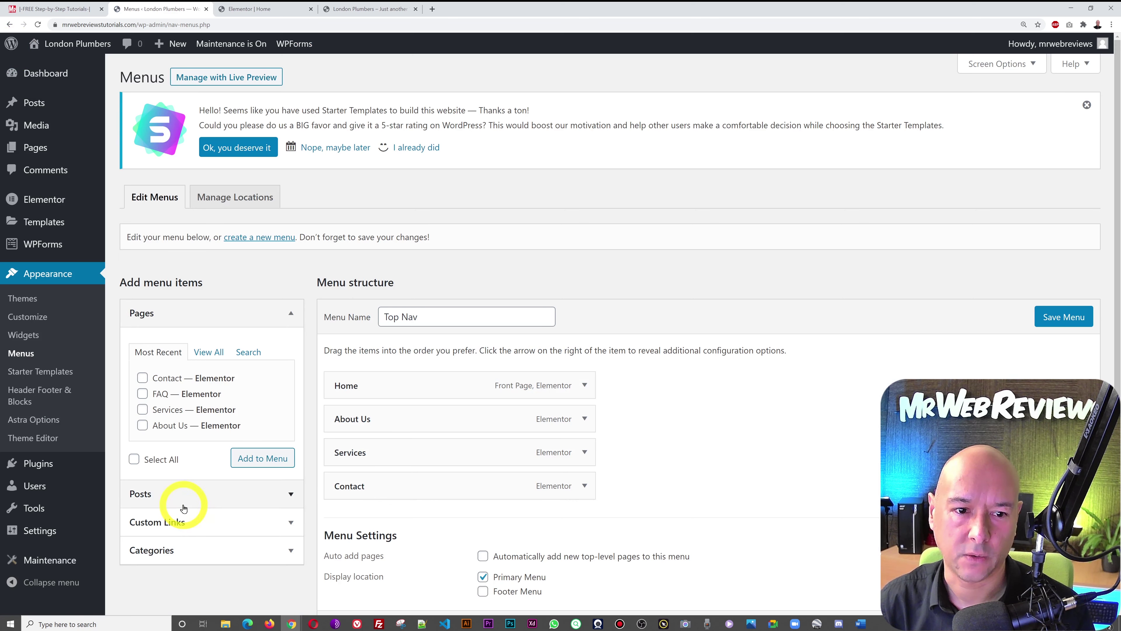
Open Settings > General and compare the site title with the live front page.
mouse_move(37, 541)
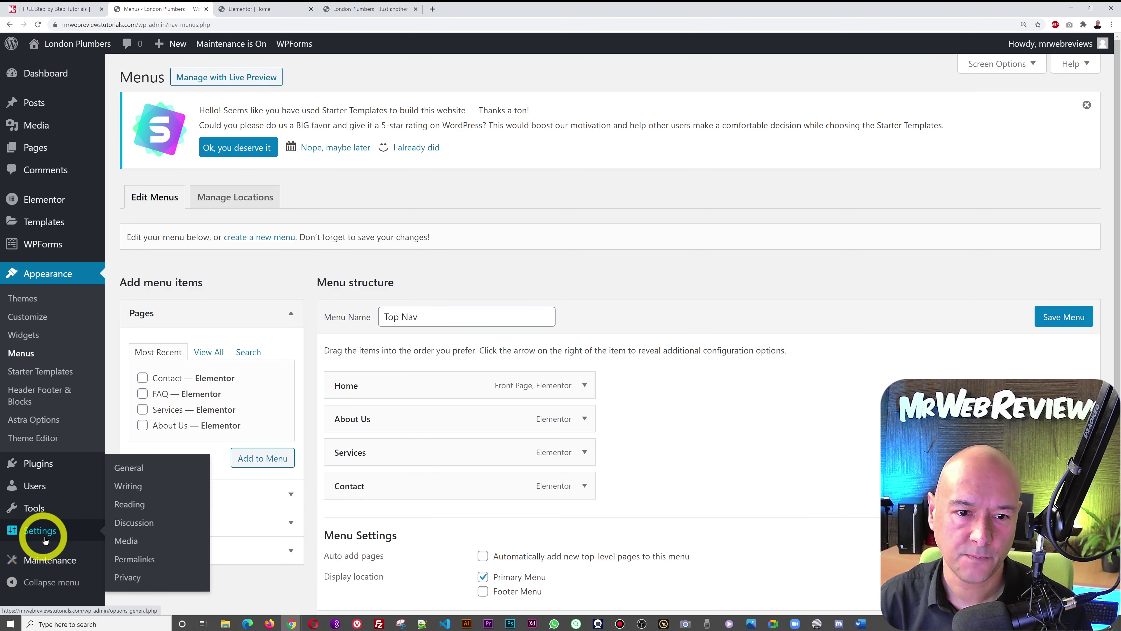
click(133, 478)
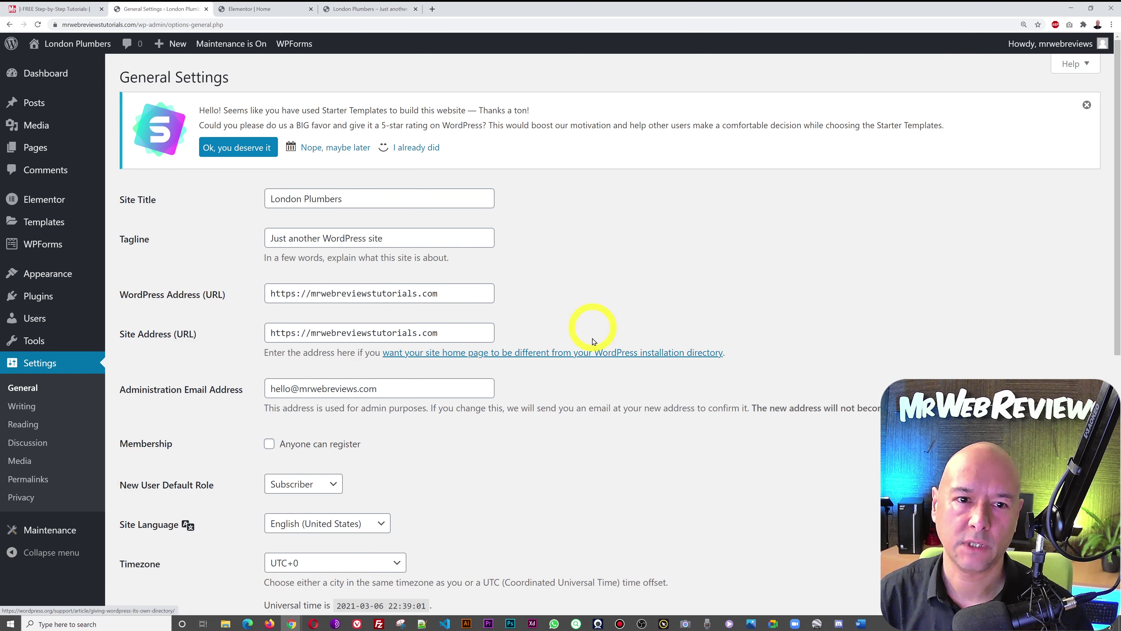
triple_click(368, 200)
click(366, 9)
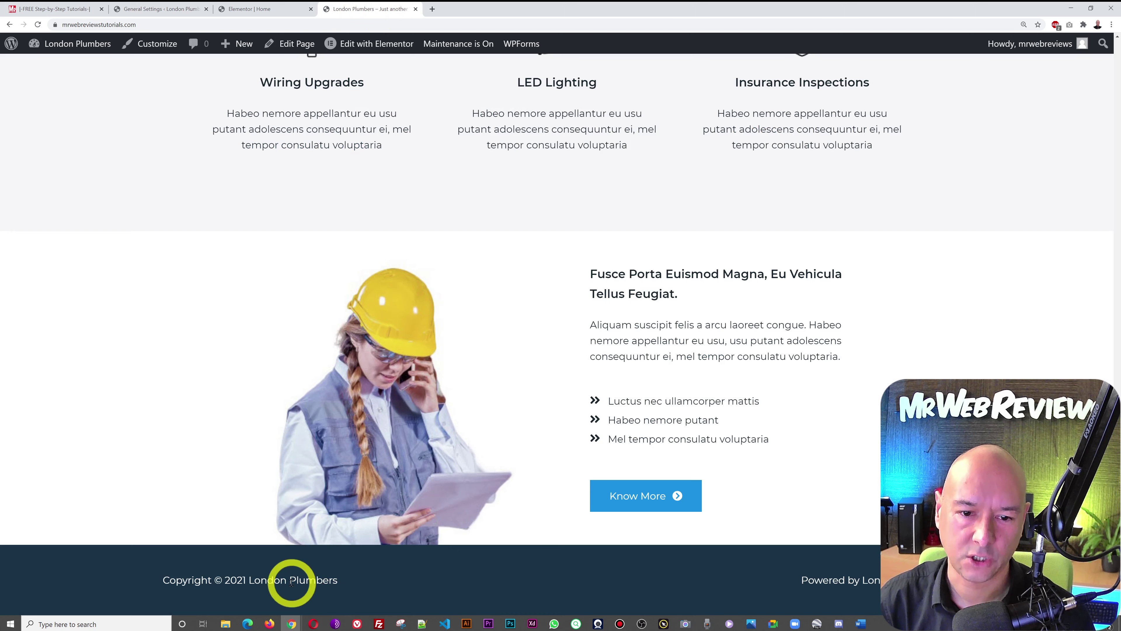
click(162, 9)
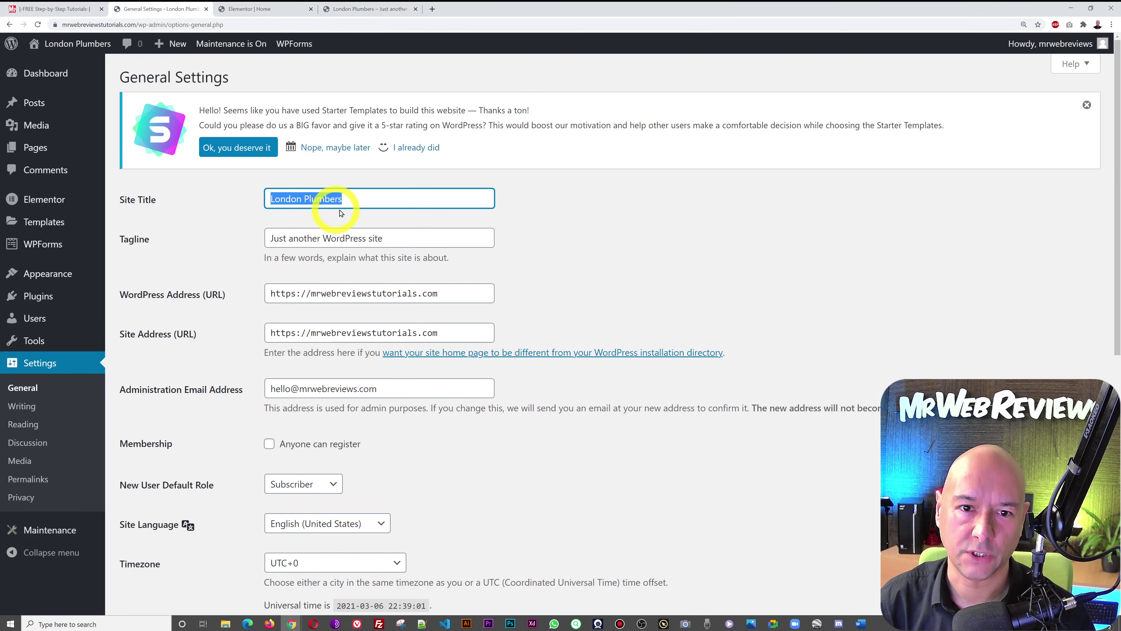
Replace the Tagline with 'Plumbing services | Greater London Area'.
triple_click(422, 246)
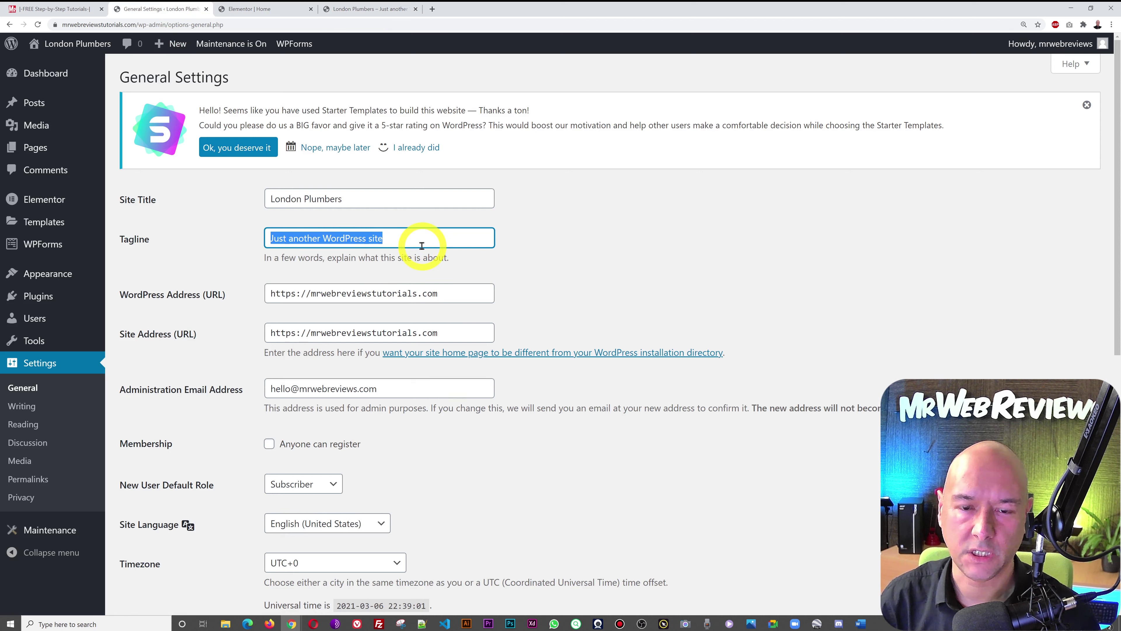
key(BackSpace)
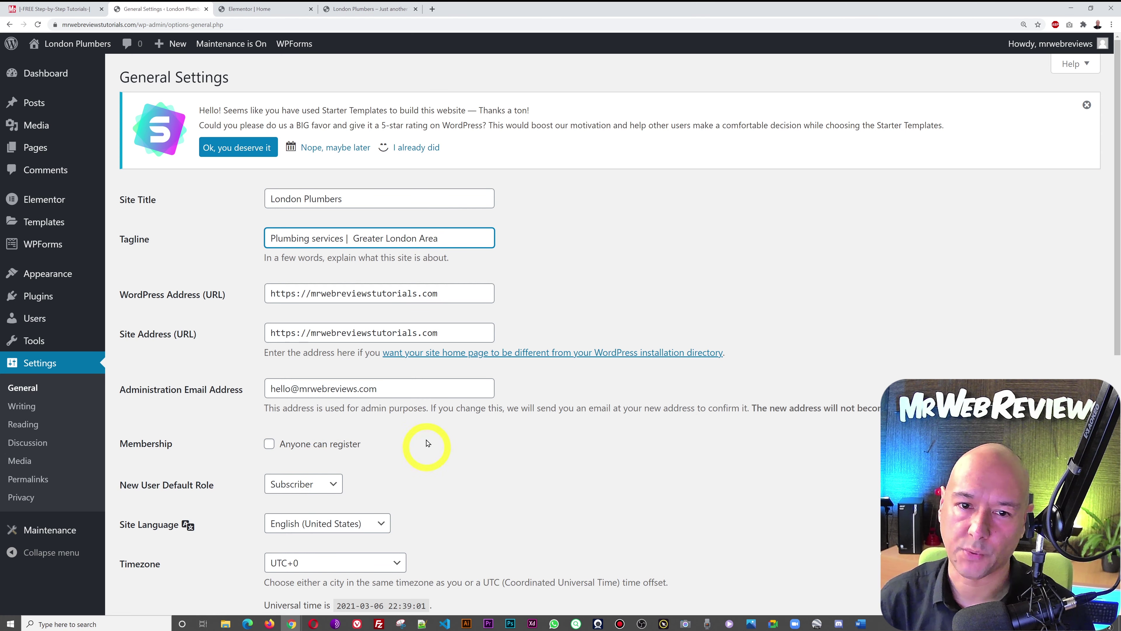
scroll(427, 442, down, 5)
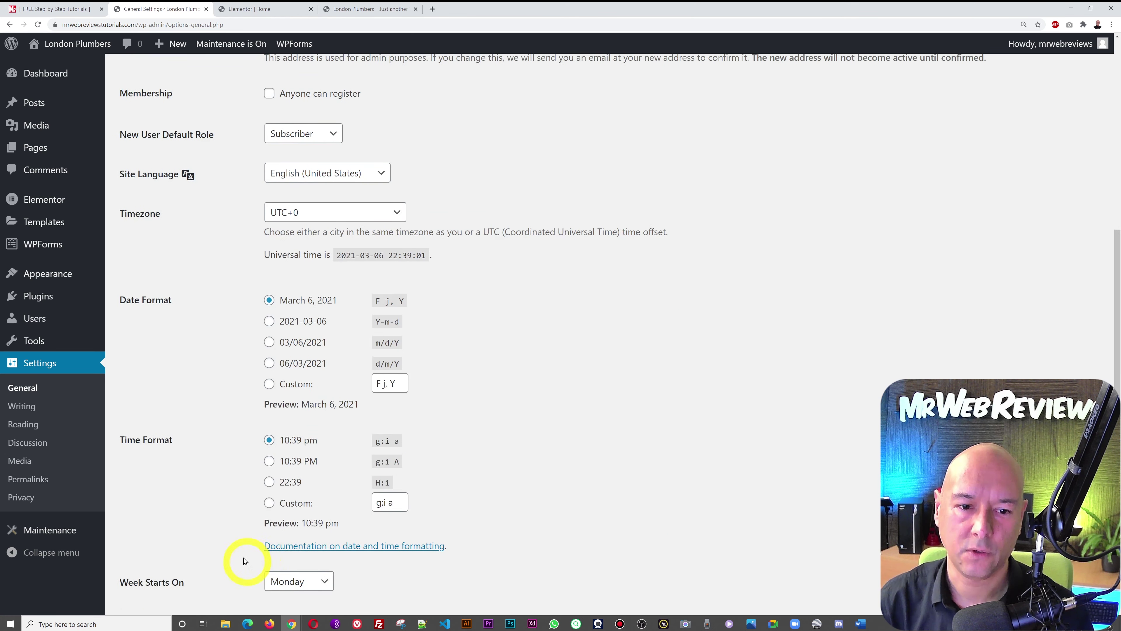
scroll(280, 521, down, 2)
Save the tagline, then prefix the Site Title with 'BEST' and save again.
click(163, 553)
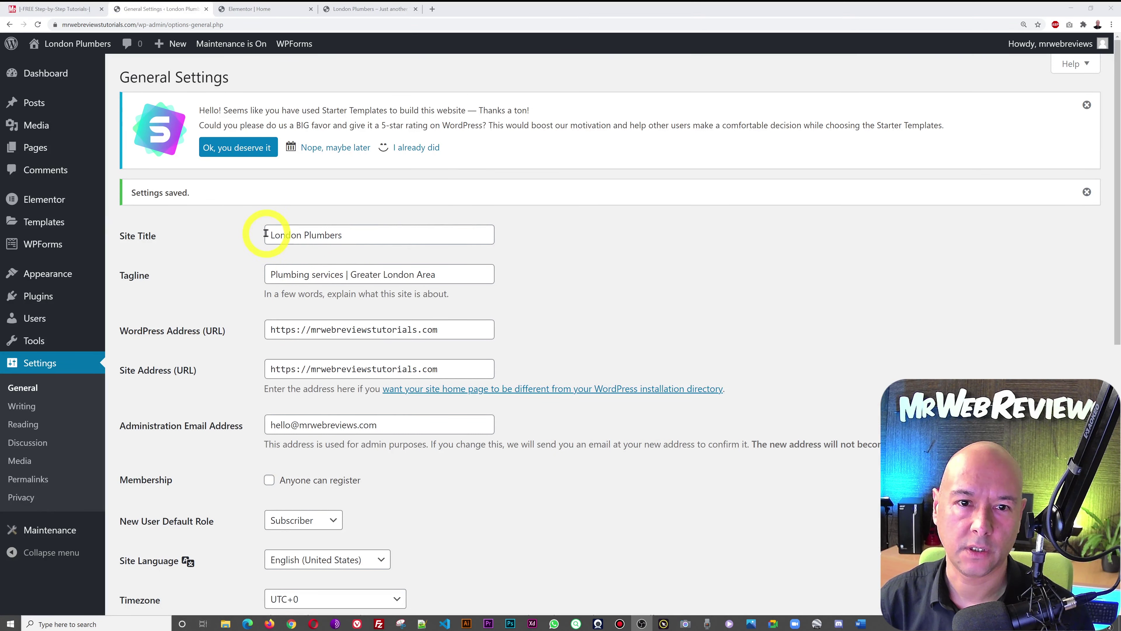
click(276, 242)
text(BEST)
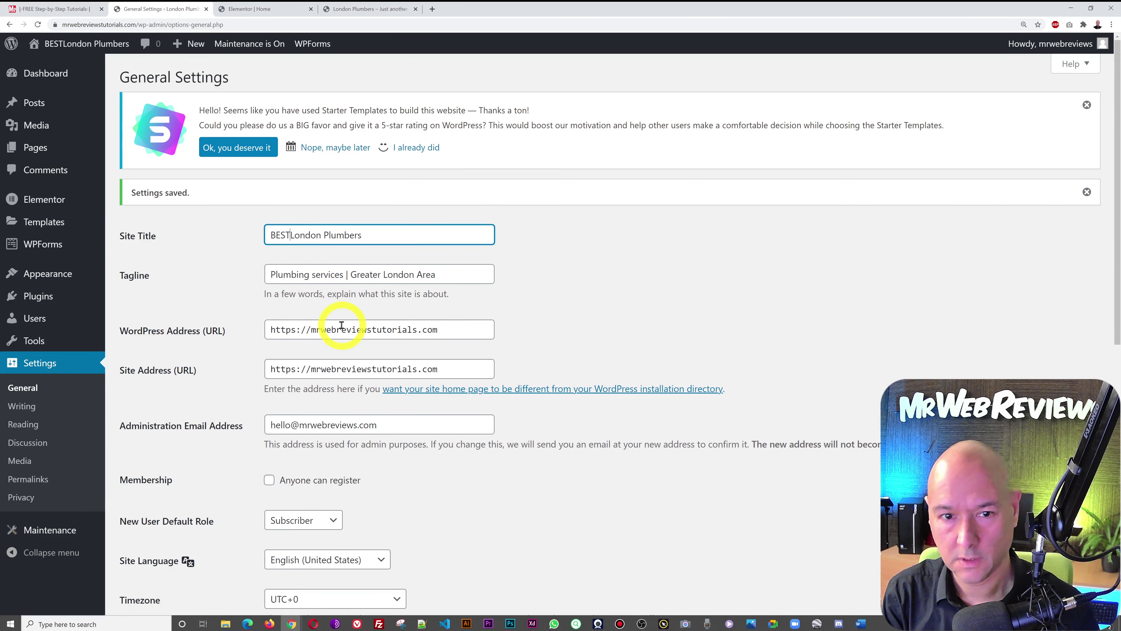
scroll(613, 346, down, 10)
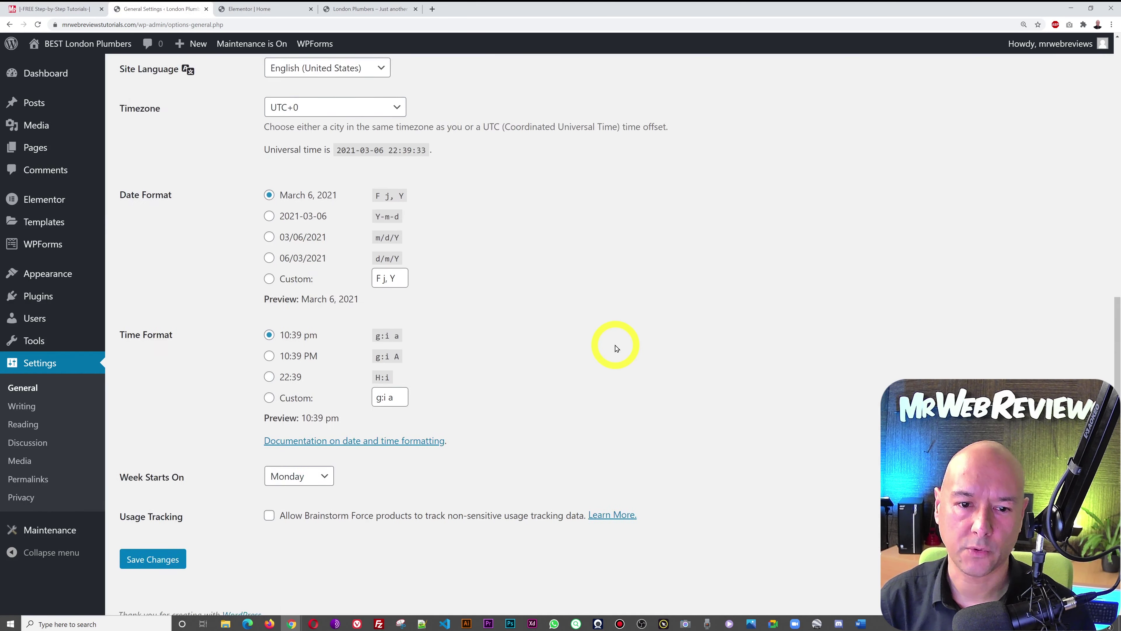
click(174, 548)
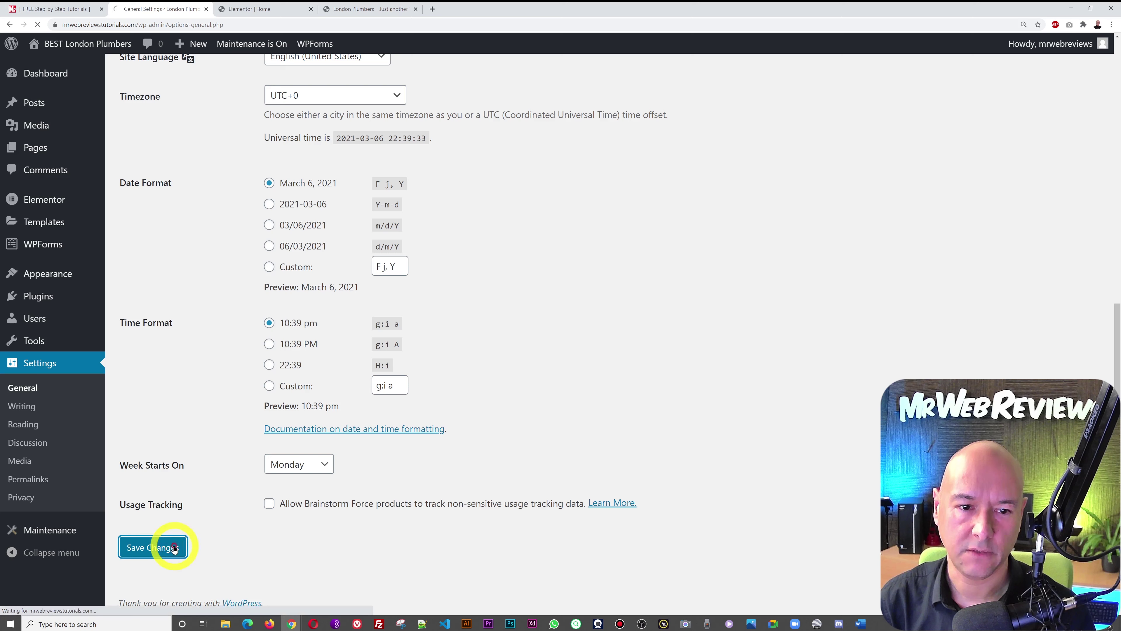
Reload the live site to confirm the new BEST London Plumbers title.
click(390, 17)
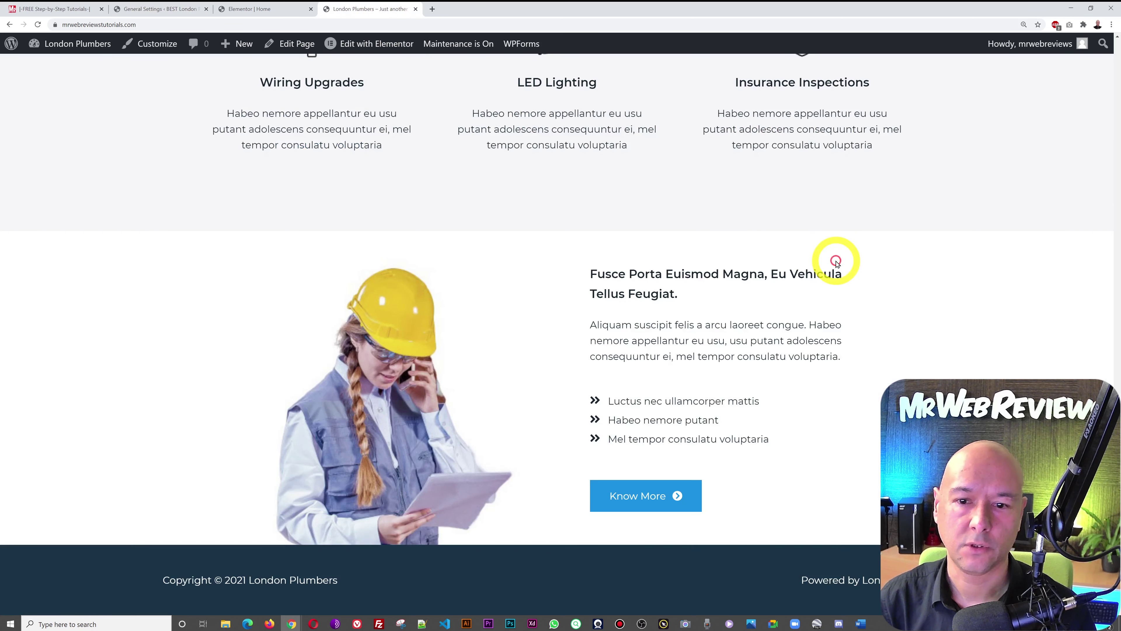
key(F5)
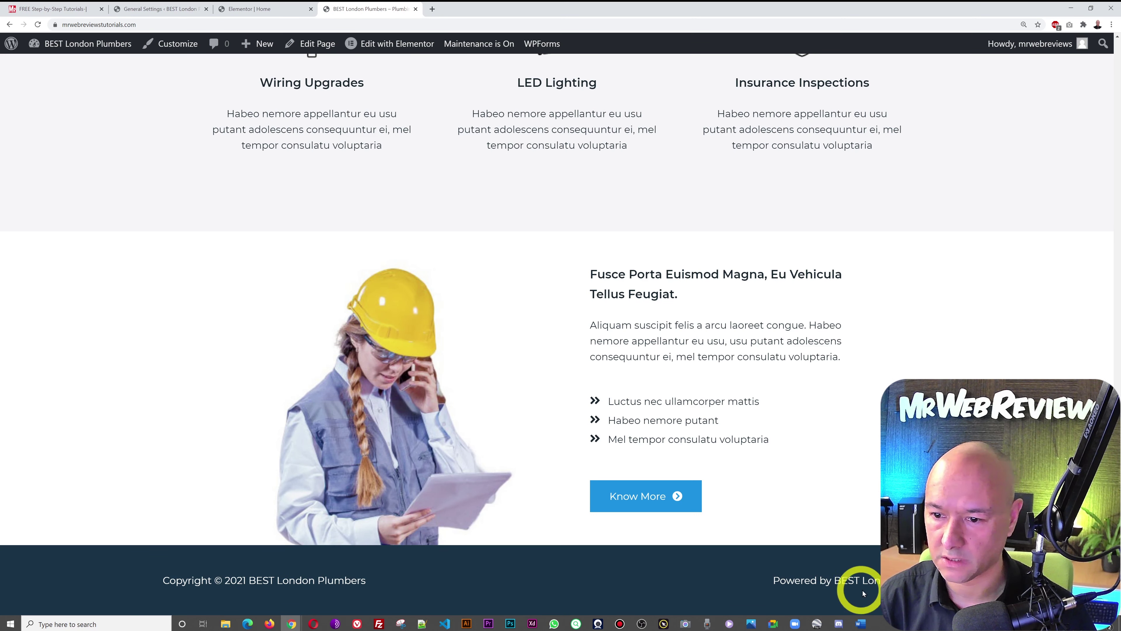
click(160, 8)
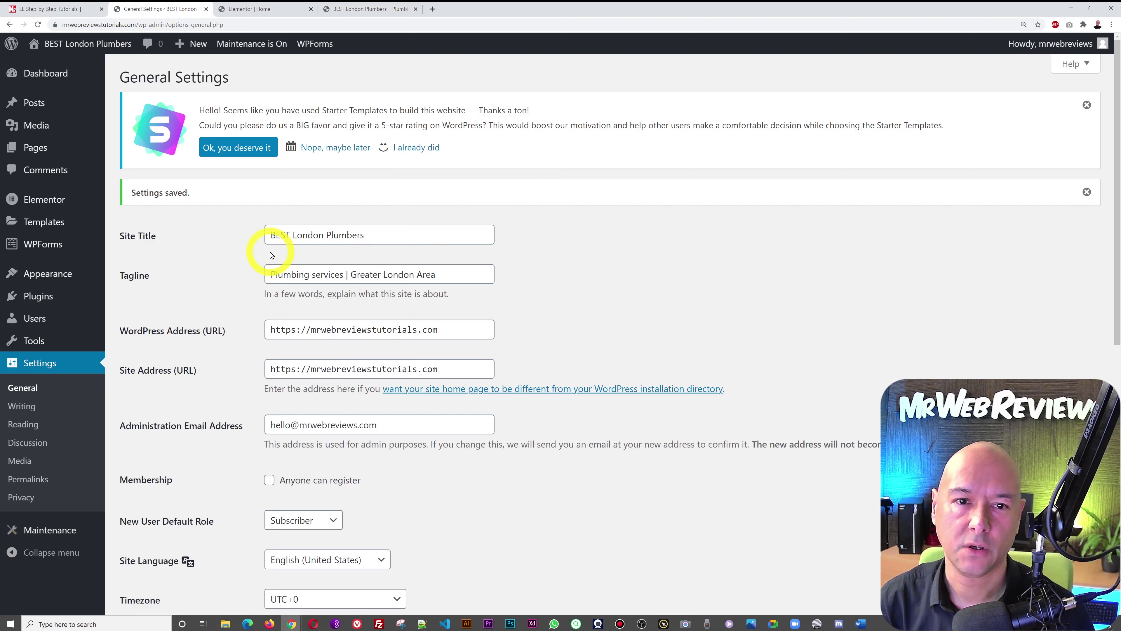
key(ctrl+4)
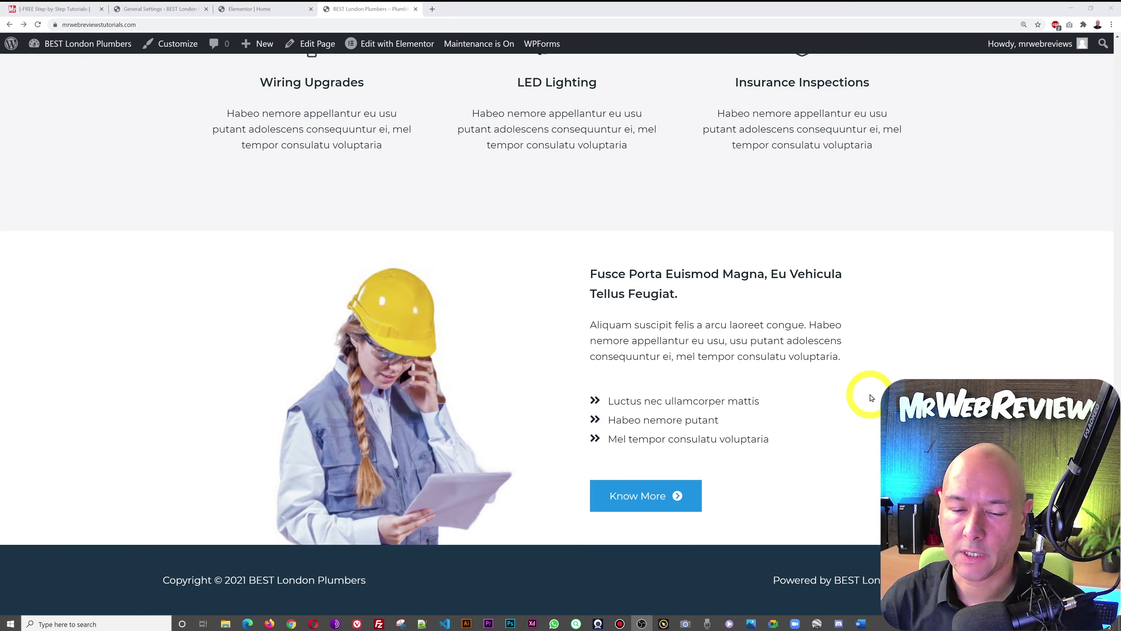
drag(1117, 530, 1100, 96)
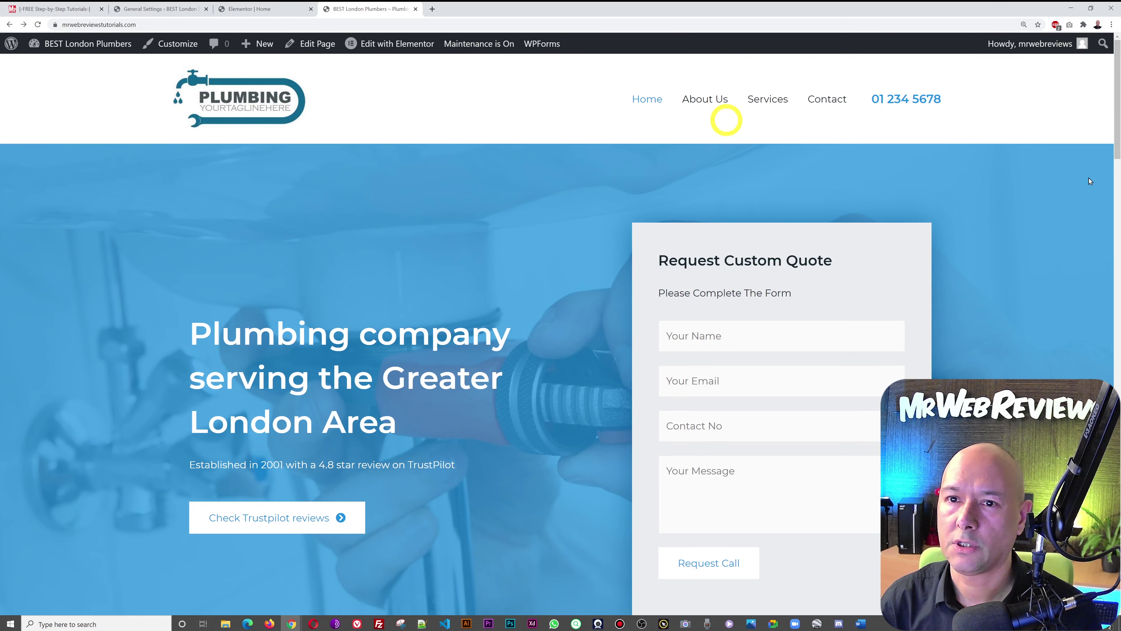
Browse the live About Us, Services and Contact pages, then return to General Settings.
click(697, 104)
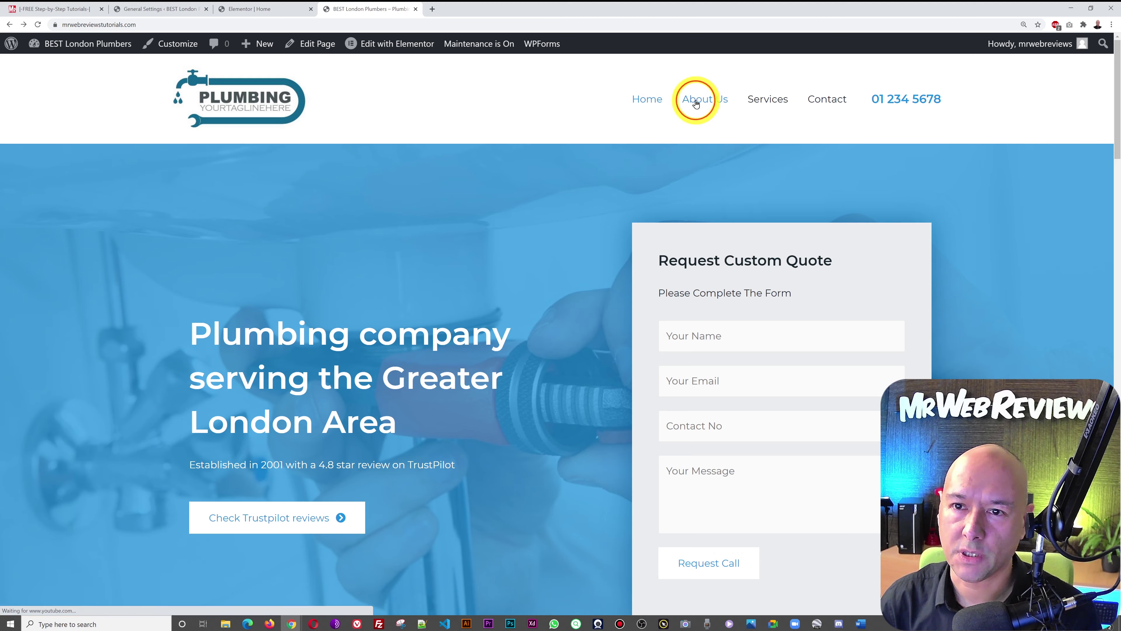
scroll(743, 193, down, 7)
scroll(744, 194, up, 7)
click(767, 99)
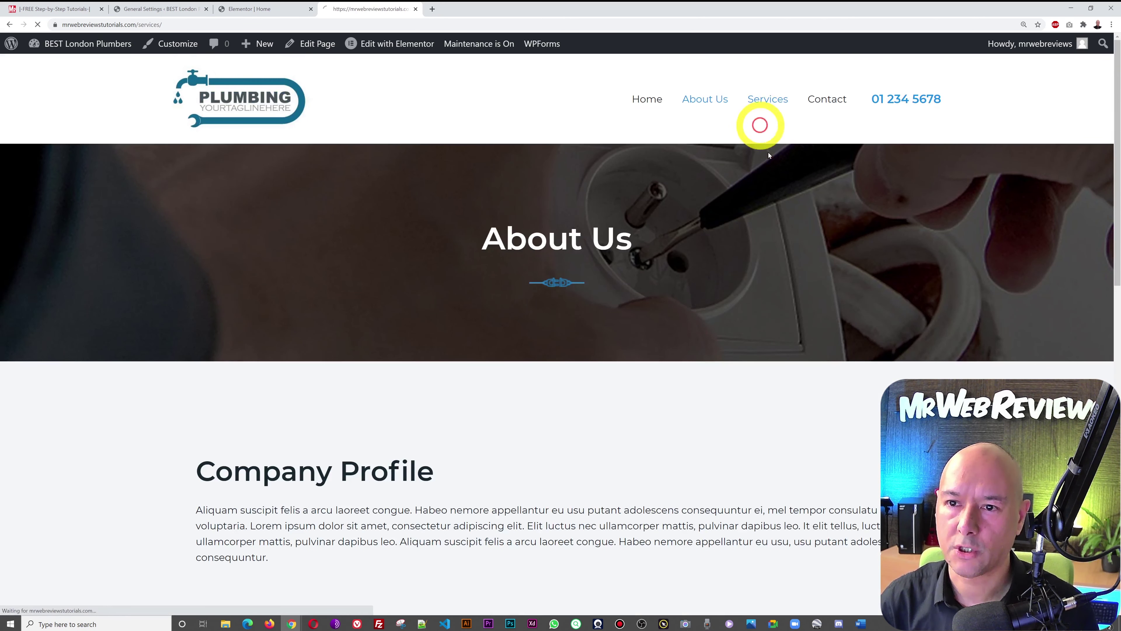
click(837, 101)
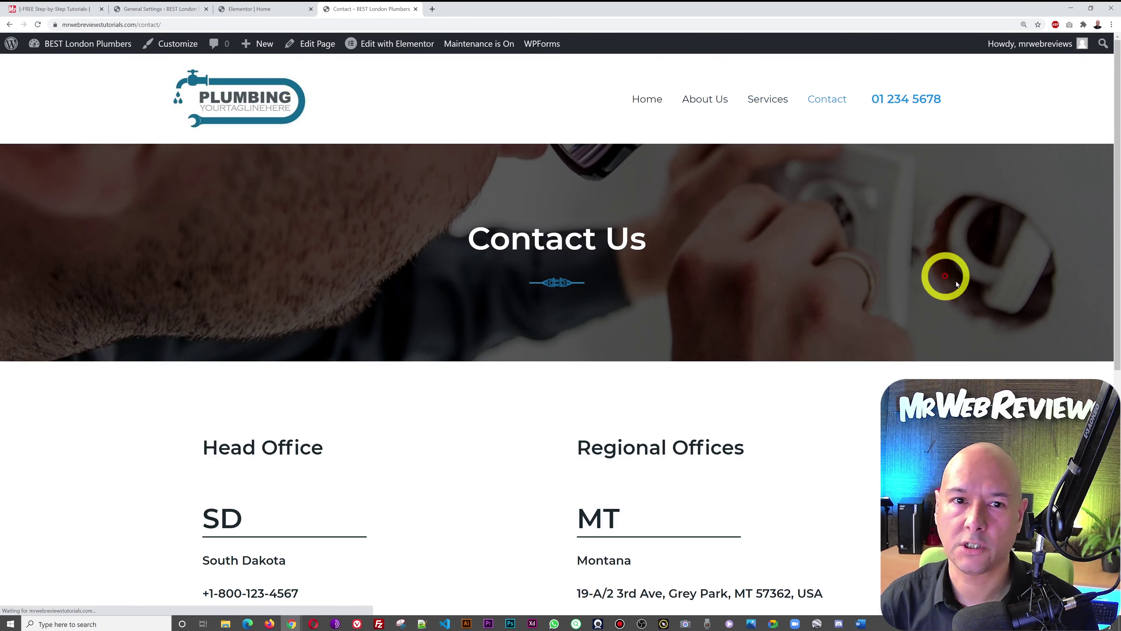
scroll(970, 271, down, 7)
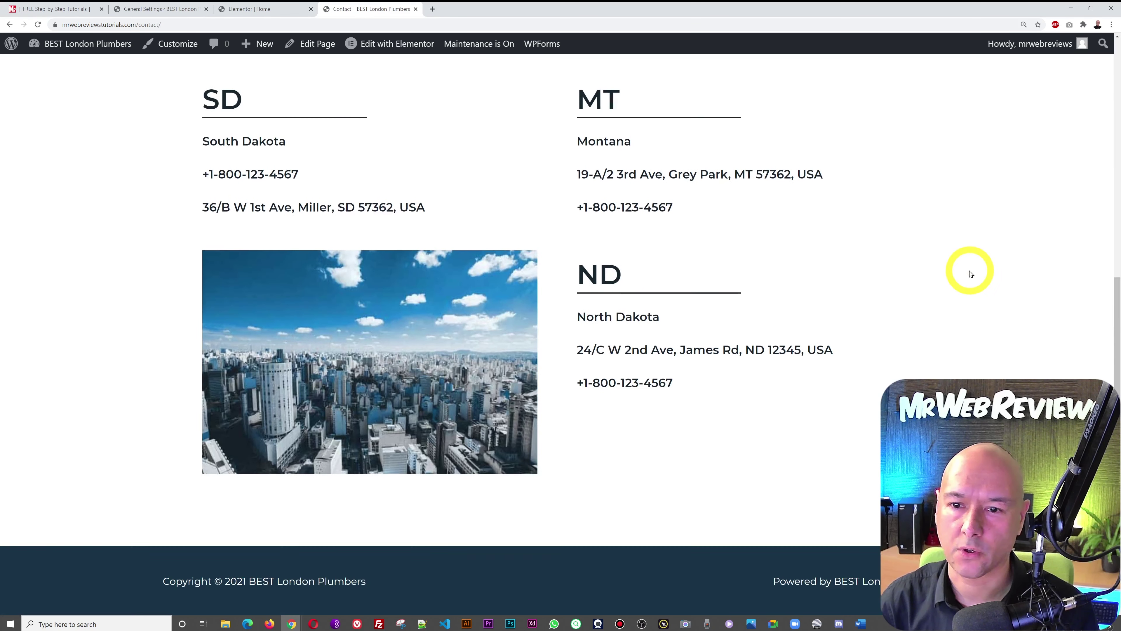
scroll(970, 270, up, 6)
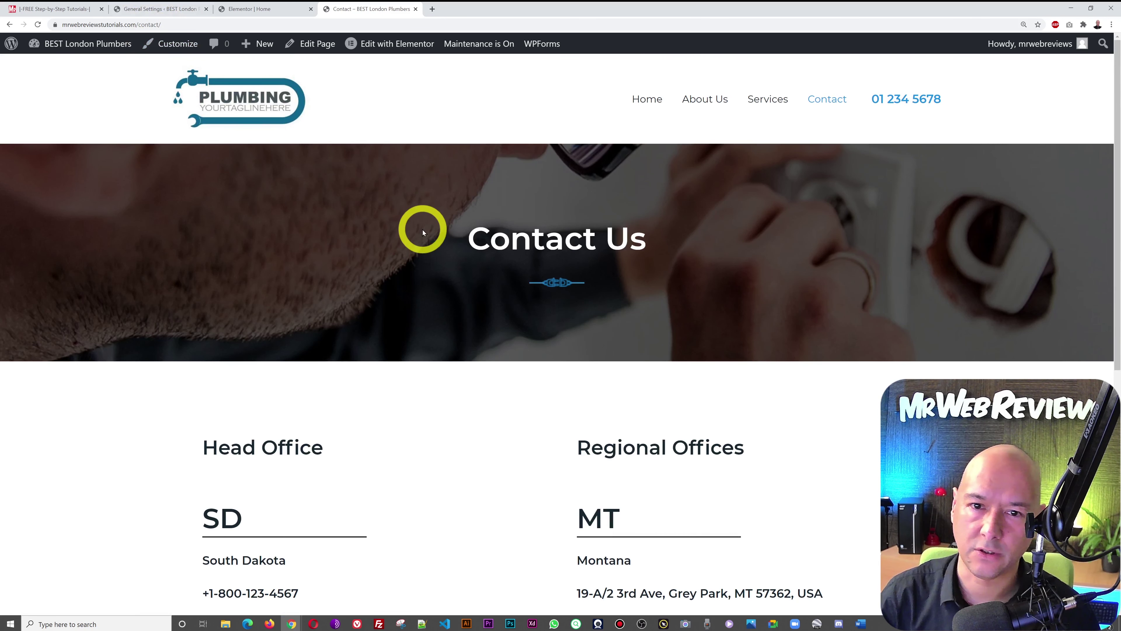
click(177, 6)
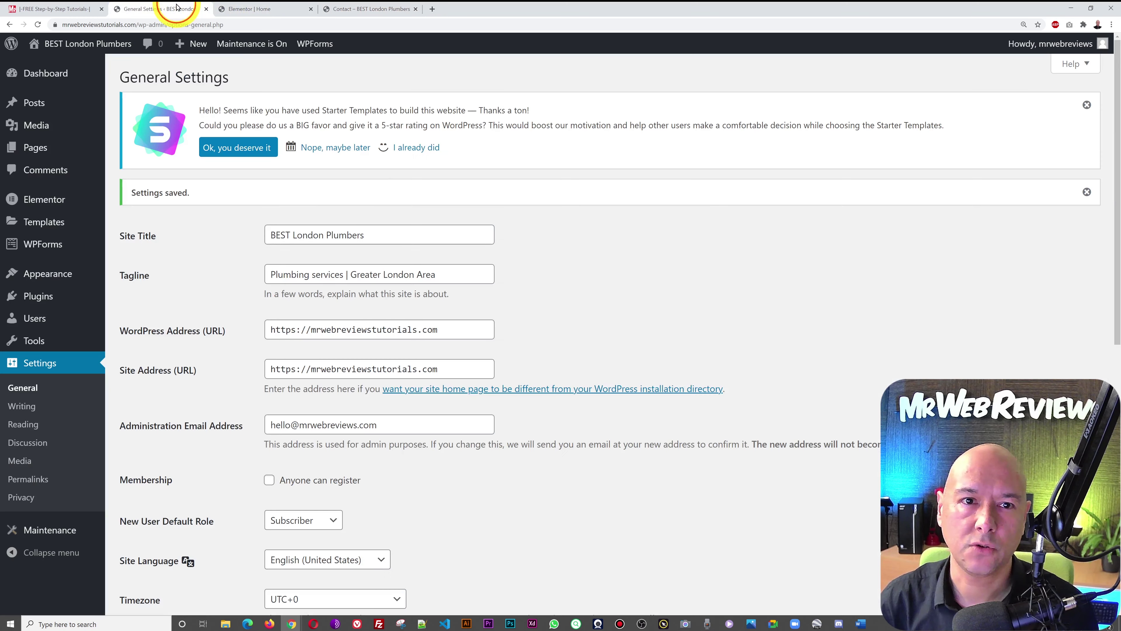
Open the Maintenance settings and save with maintenance mode Off.
click(72, 533)
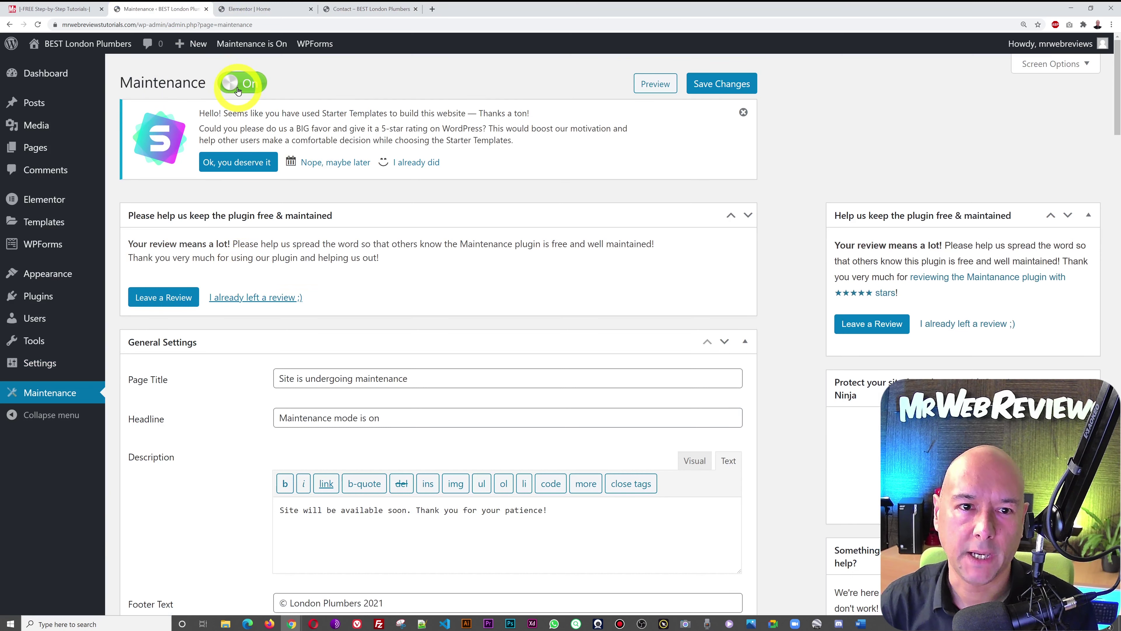
click(718, 93)
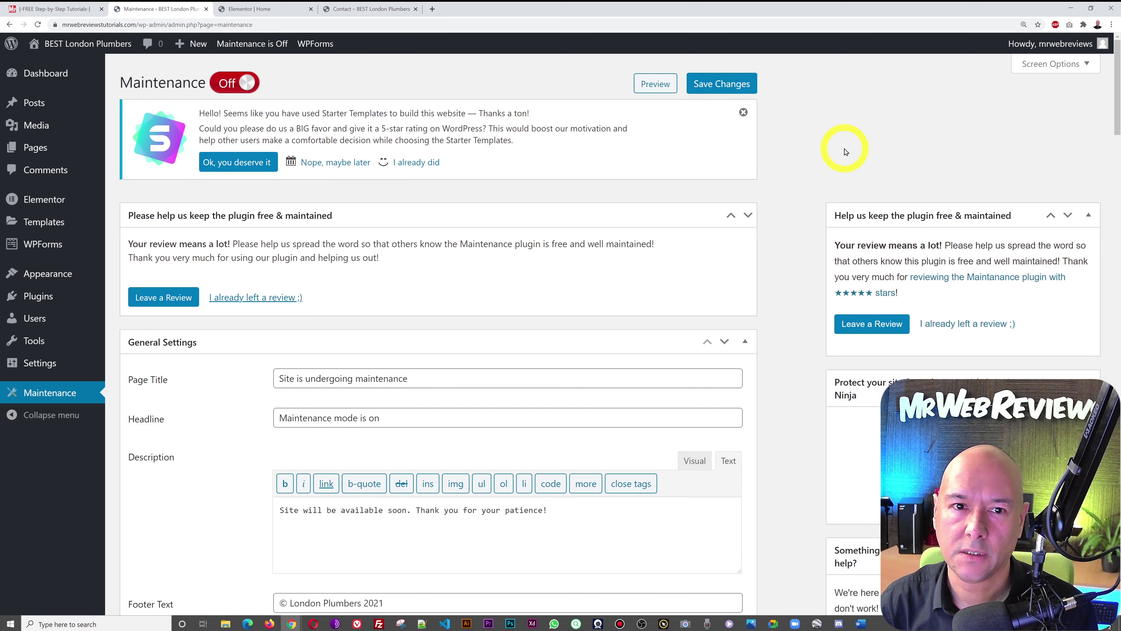